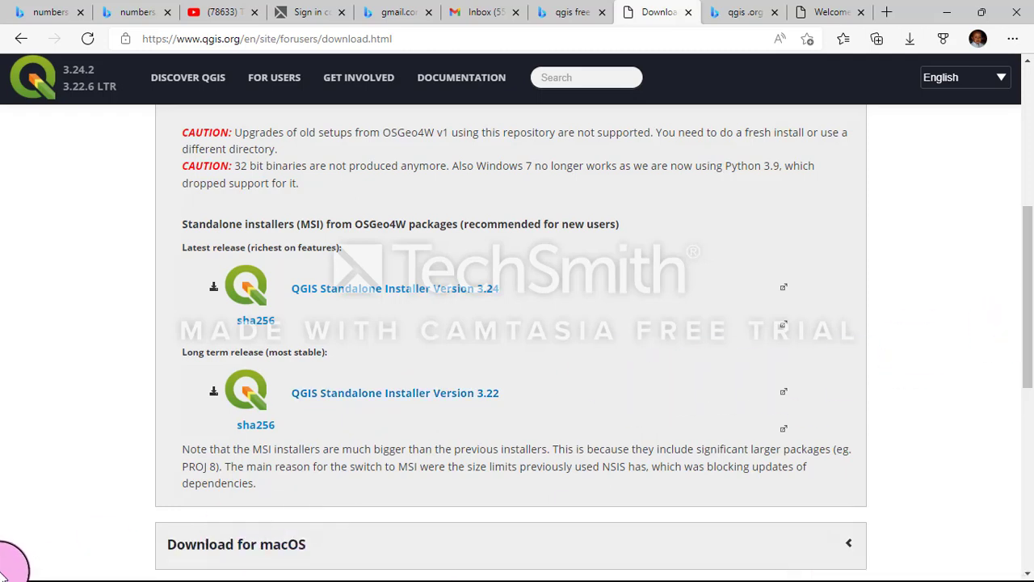
- Leave the browser, look up QGIS Desktop 3.22.5 among the installed programs, and switch to the QGIS window
{"action": "left_click", "coordinate": [947, 12]}
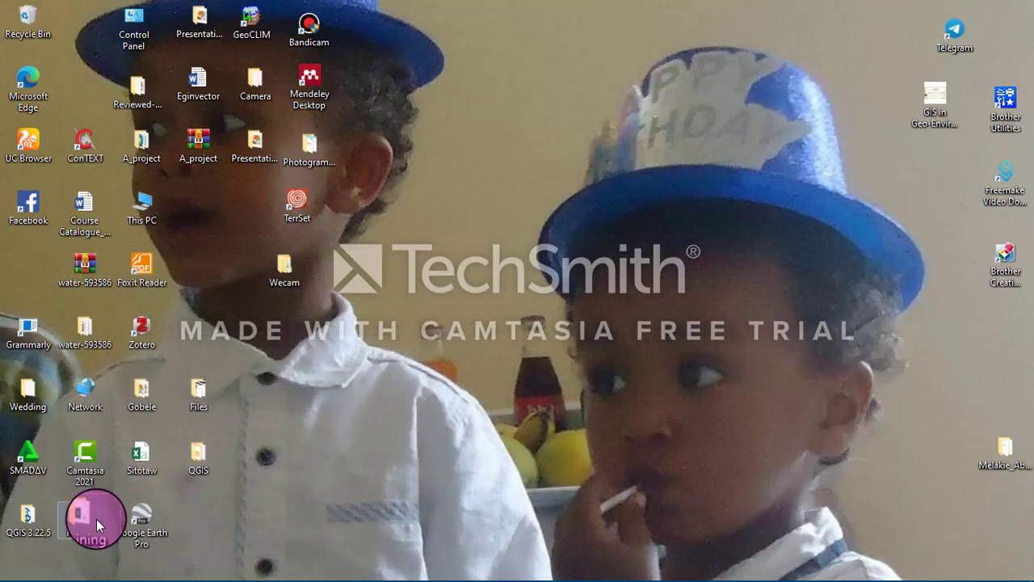
{"action": "double_click", "coordinate": [29, 531]}
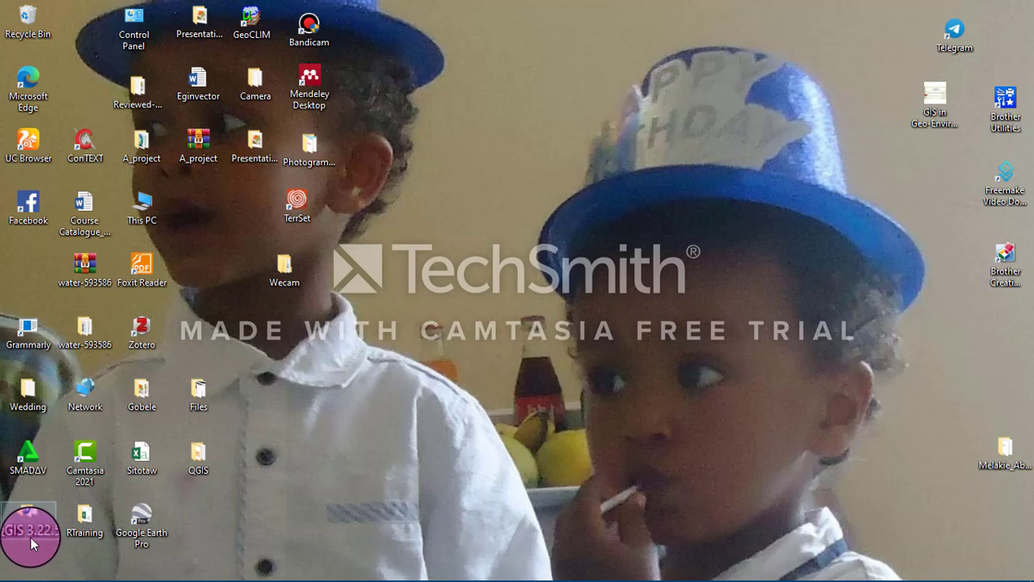
{"action": "mouse_move", "coordinate": [11, 575]}
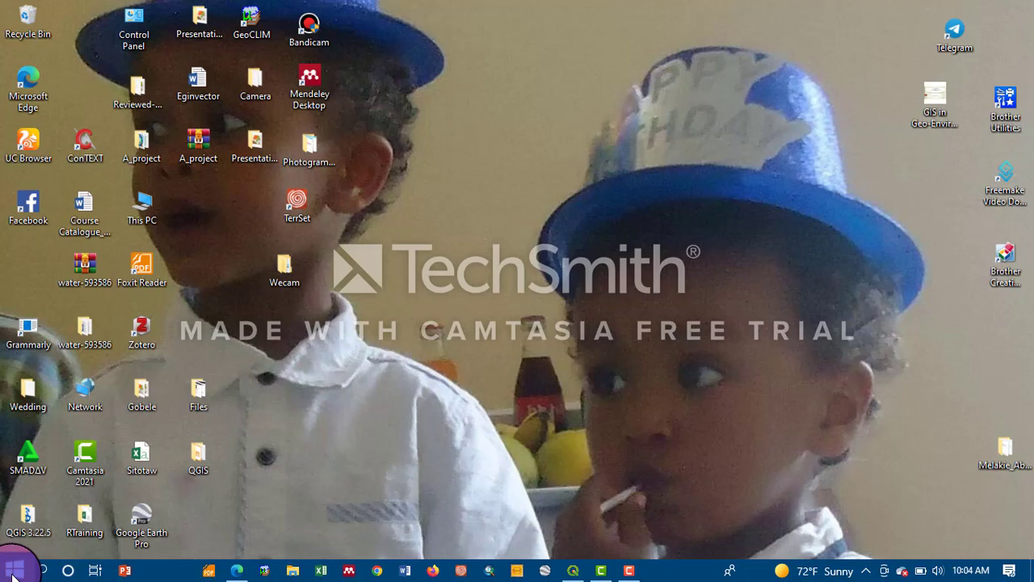
{"action": "left_click", "coordinate": [12, 574]}
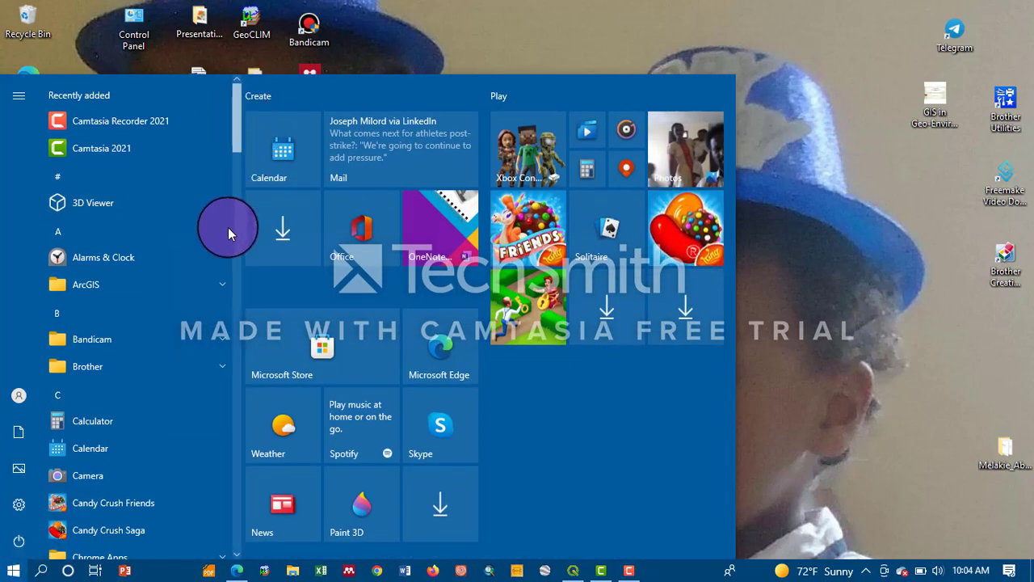
{"action": "scroll", "coordinate": [228, 243], "scroll_direction": "down", "scroll_amount": 15}
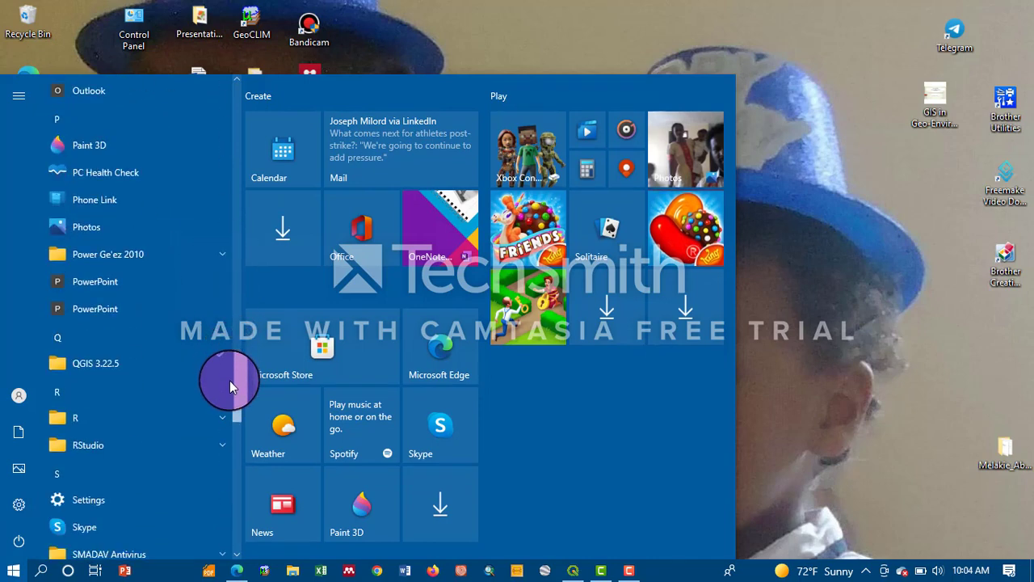
{"action": "left_click", "coordinate": [114, 365]}
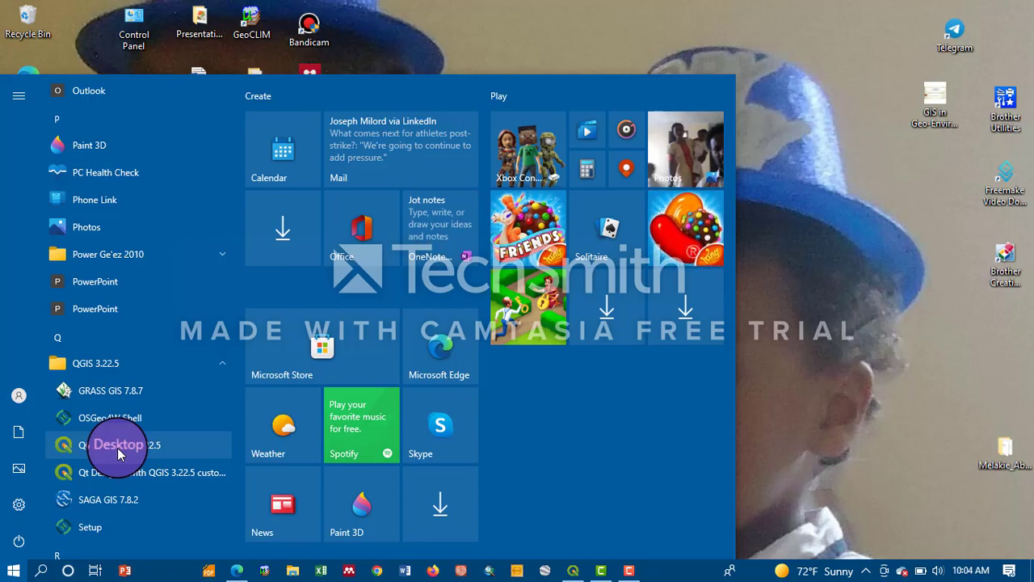
{"action": "left_click", "coordinate": [804, 111]}
{"action": "left_click", "coordinate": [574, 569]}
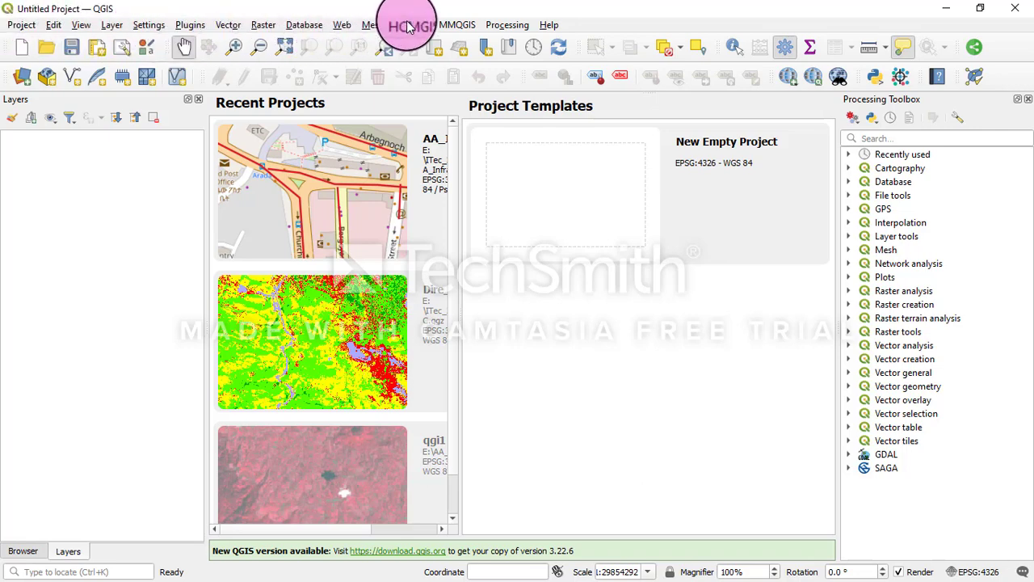
{"action": "left_click", "coordinate": [24, 25]}
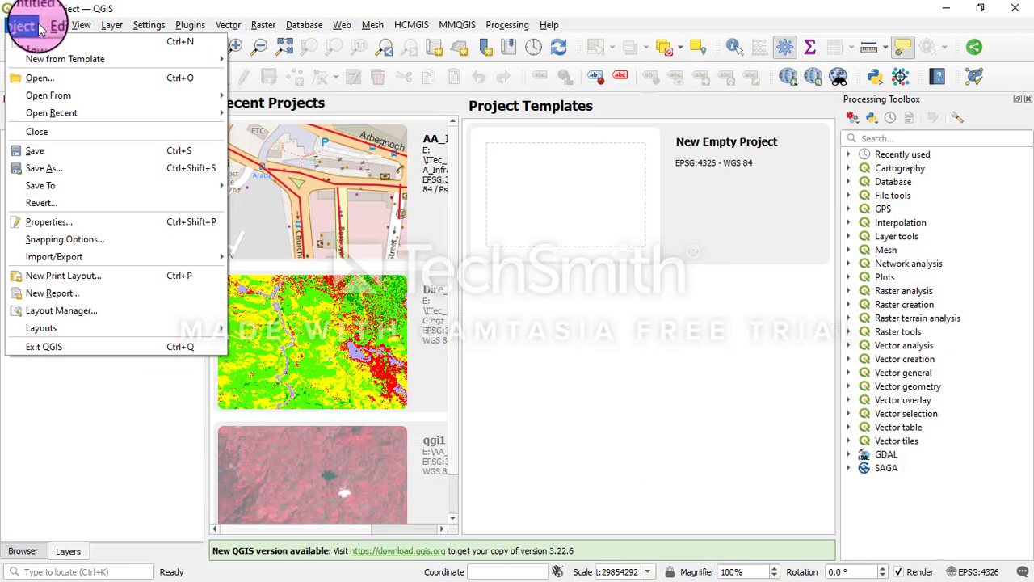
{"action": "mouse_move", "coordinate": [321, 27]}
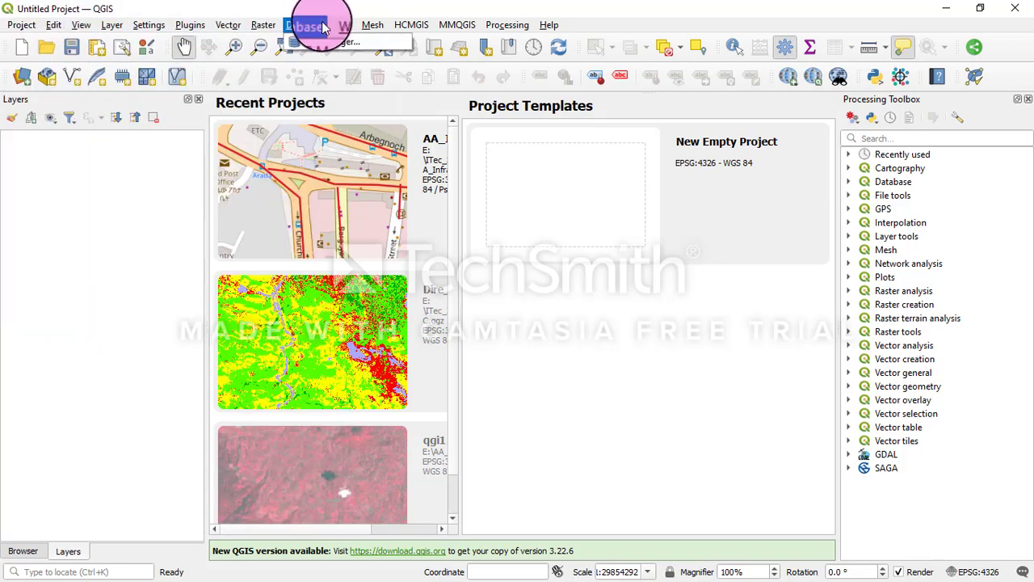
{"action": "mouse_move", "coordinate": [452, 29]}
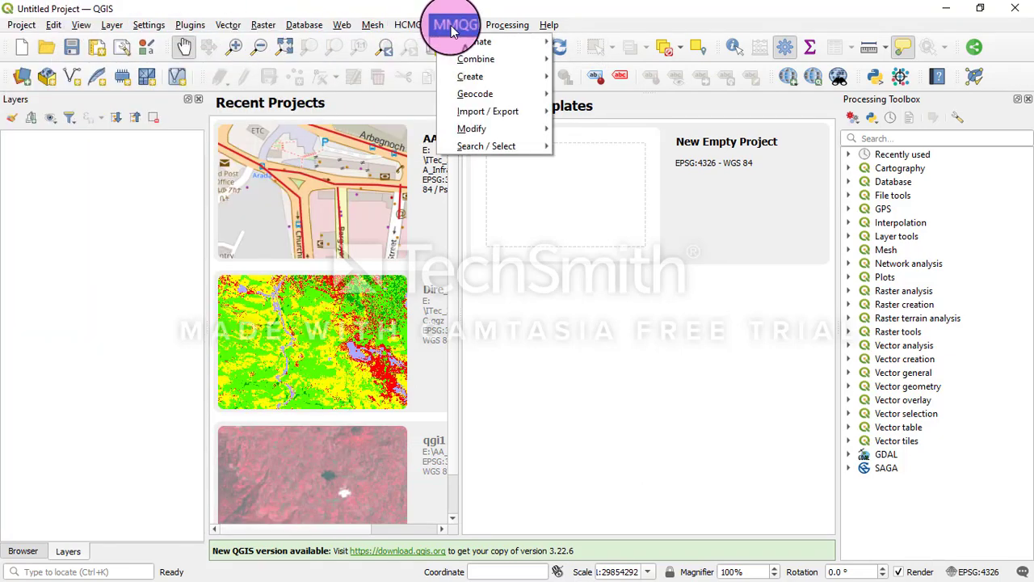
{"action": "mouse_move", "coordinate": [494, 27]}
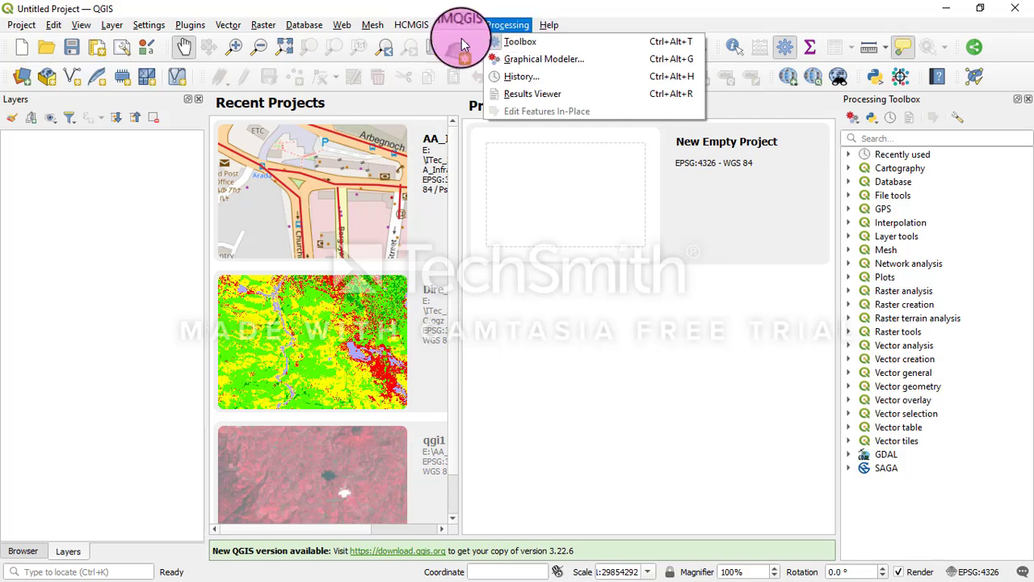
{"action": "key", "text": "Escape"}
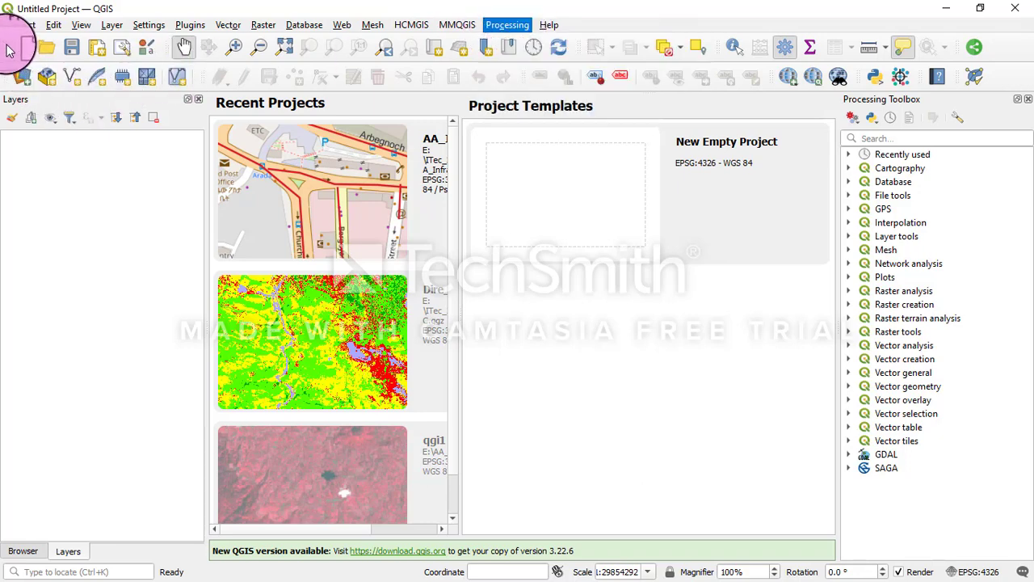
- Undock the Project and Map Navigation toolbars, and dock both back in their original places
{"action": "left_click", "coordinate": [8, 50]}
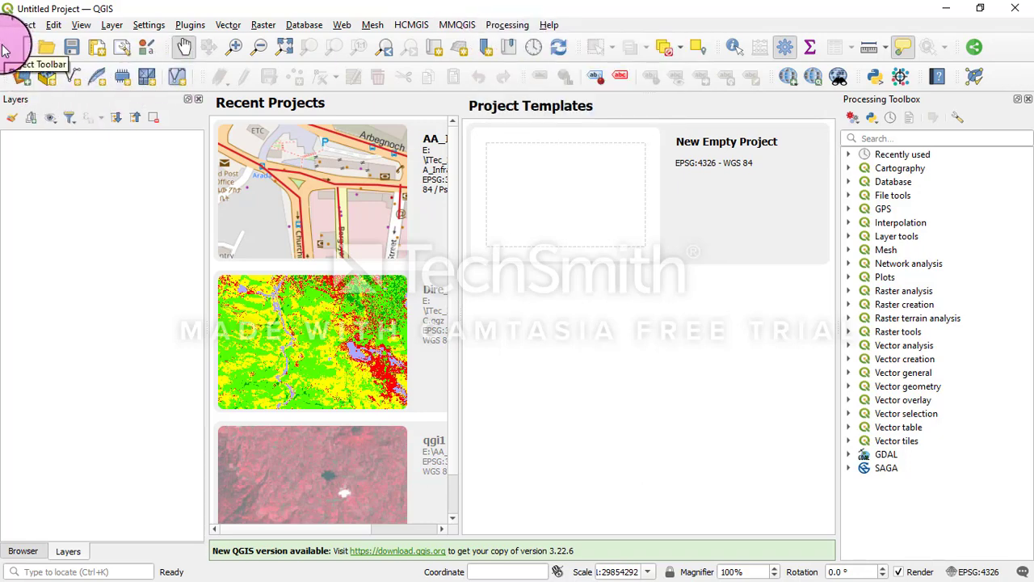
{"action": "left_click_drag", "start_coordinate": [8, 45], "coordinate": [485, 309]}
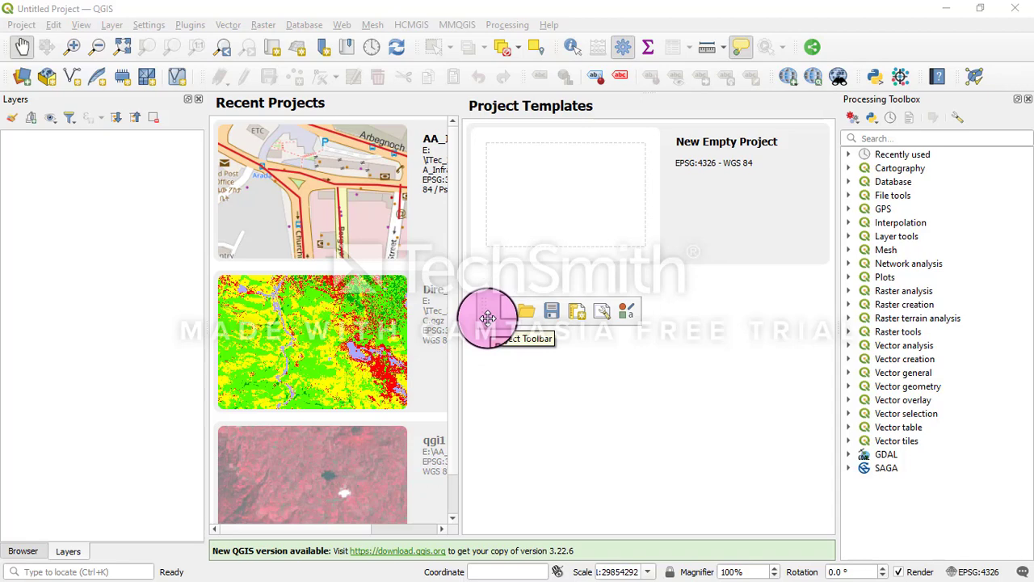
{"action": "left_click_drag", "start_coordinate": [486, 316], "coordinate": [143, 178]}
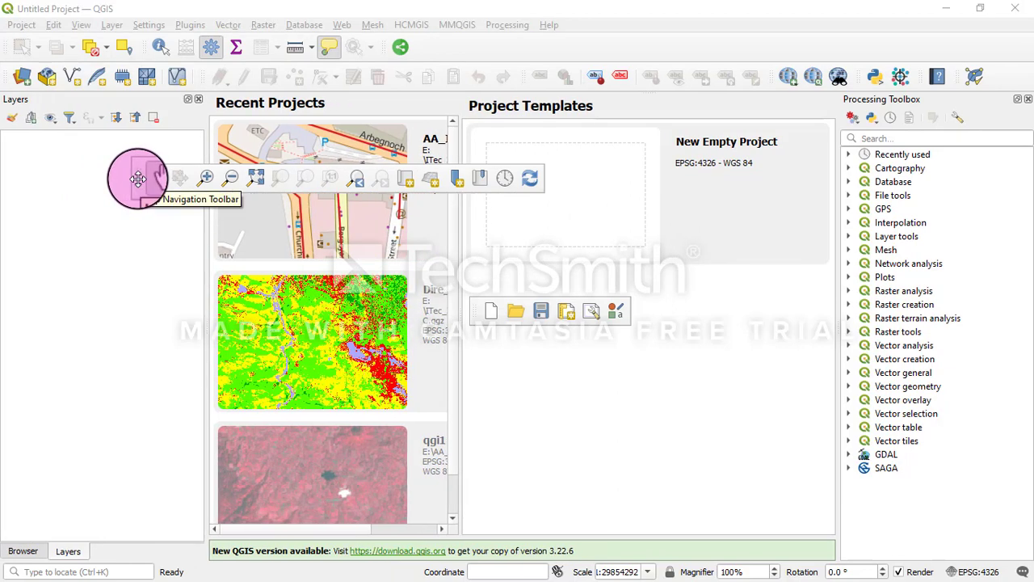
{"action": "left_click_drag", "start_coordinate": [138, 179], "coordinate": [12, 51]}
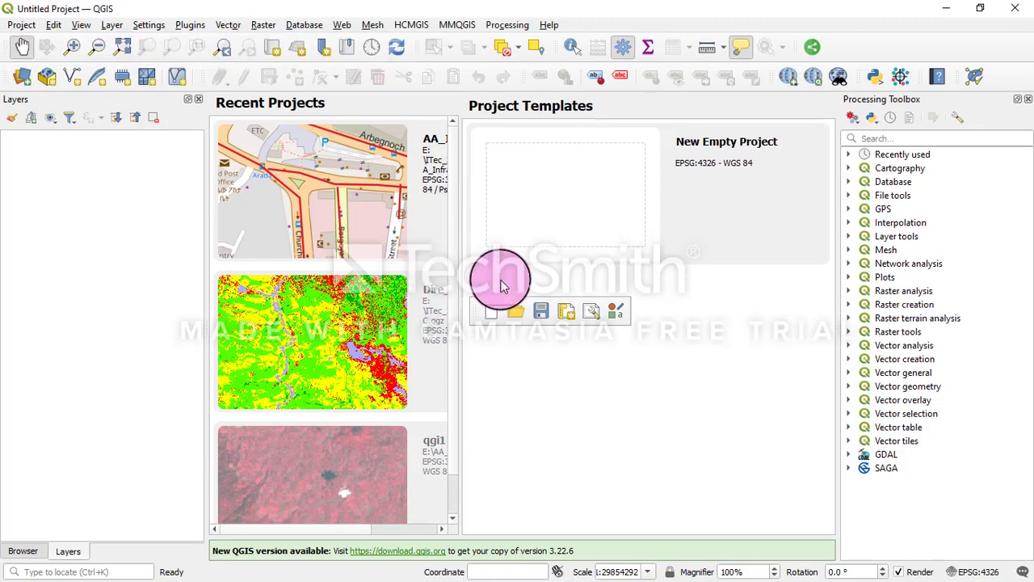
{"action": "left_click_drag", "start_coordinate": [474, 309], "coordinate": [5, 47]}
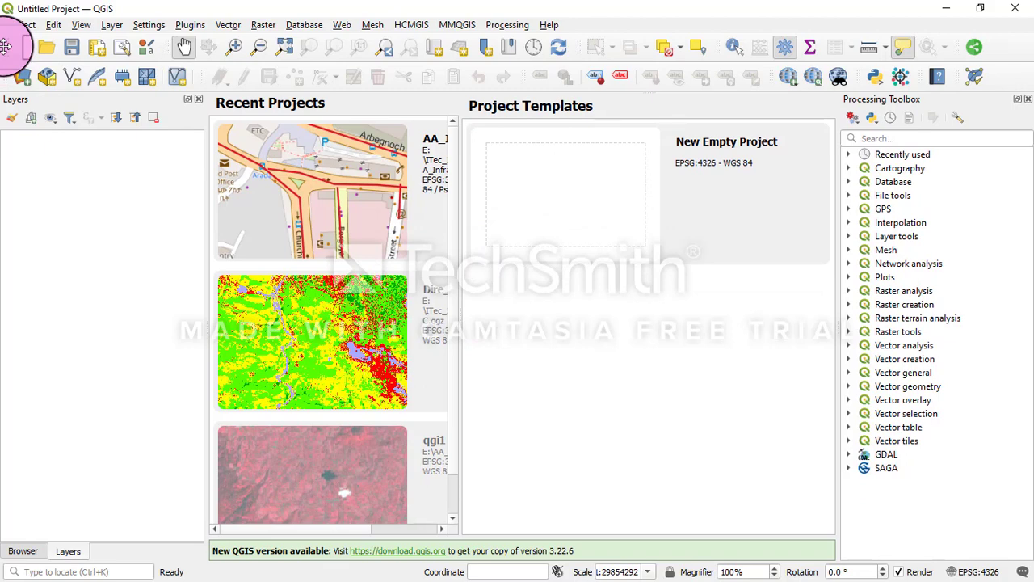
{"action": "left_click_drag", "start_coordinate": [5, 47], "coordinate": [5, 76]}
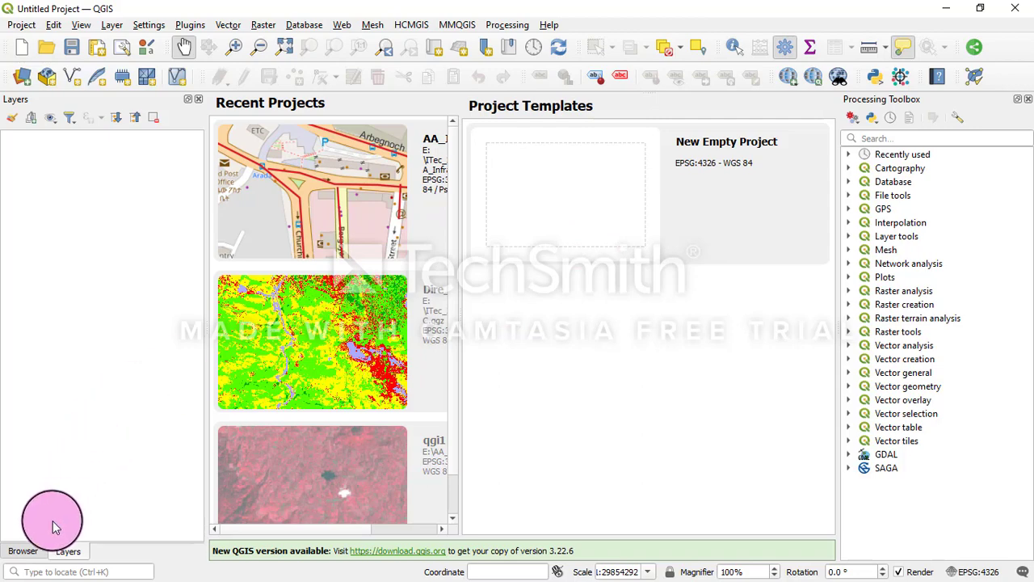
- Browse the E: drive to ITec_2022, ITP_Data and expand the Diredawa folder to list its shapefiles
{"action": "left_click", "coordinate": [23, 552]}
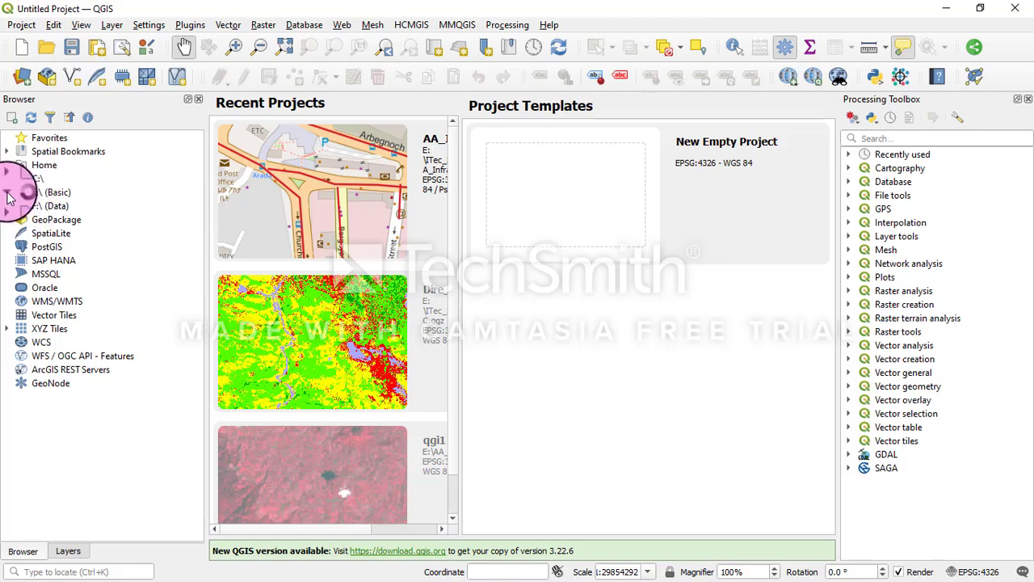
{"action": "left_click", "coordinate": [8, 194]}
{"action": "left_click", "coordinate": [8, 194]}
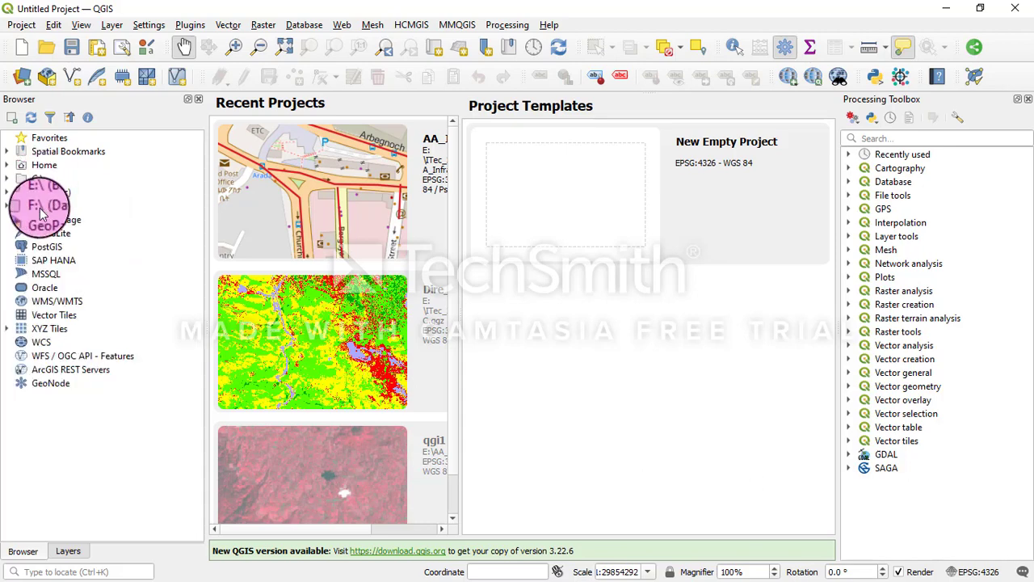
{"action": "left_click", "coordinate": [9, 195]}
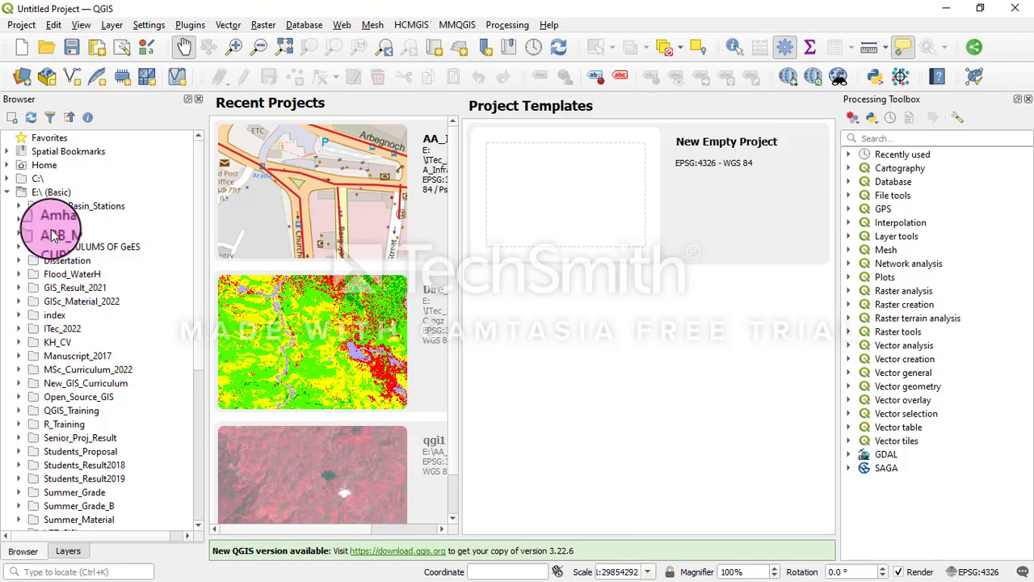
{"action": "left_click", "coordinate": [20, 329]}
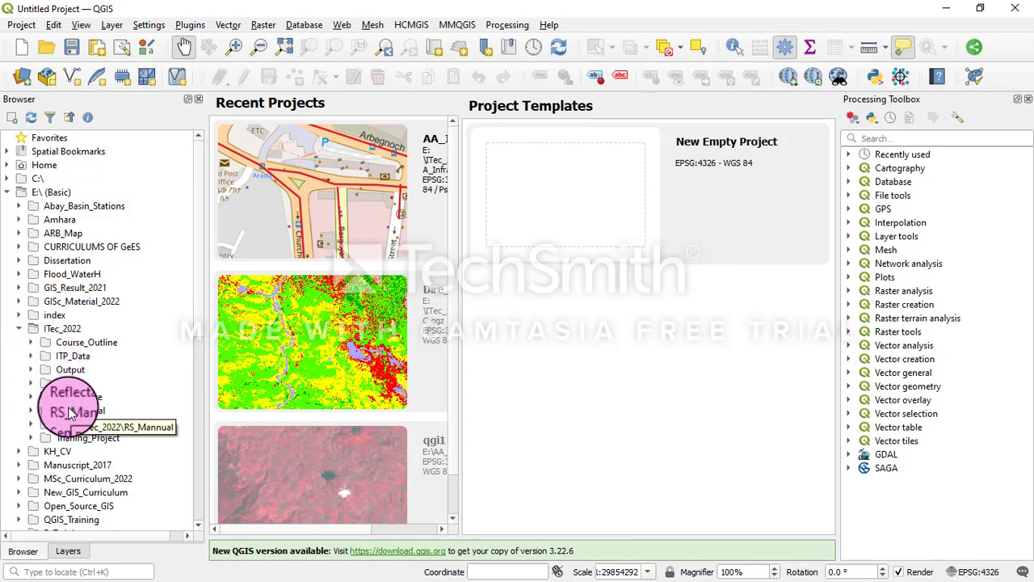
{"action": "left_click", "coordinate": [30, 356]}
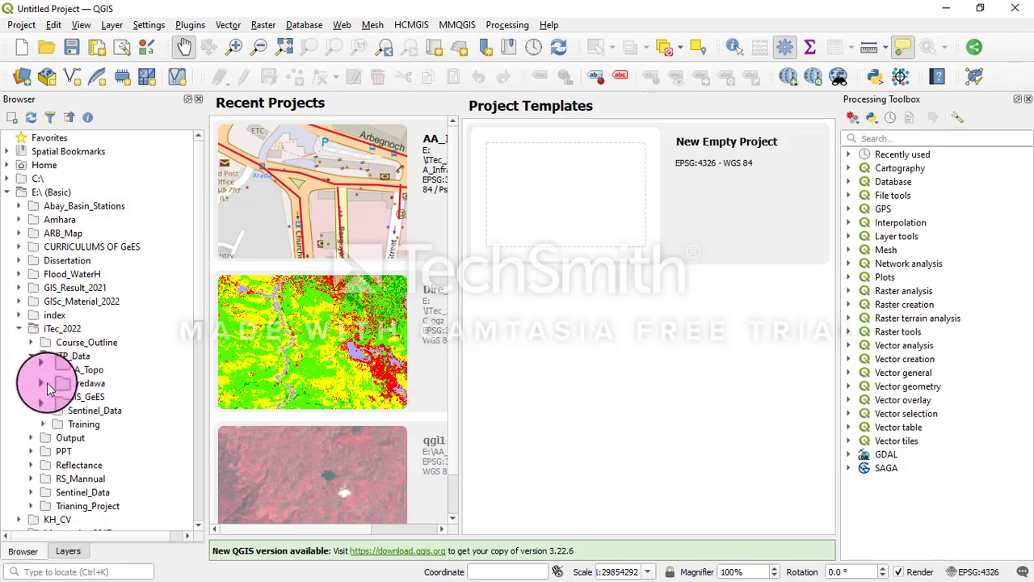
{"action": "left_click", "coordinate": [42, 383]}
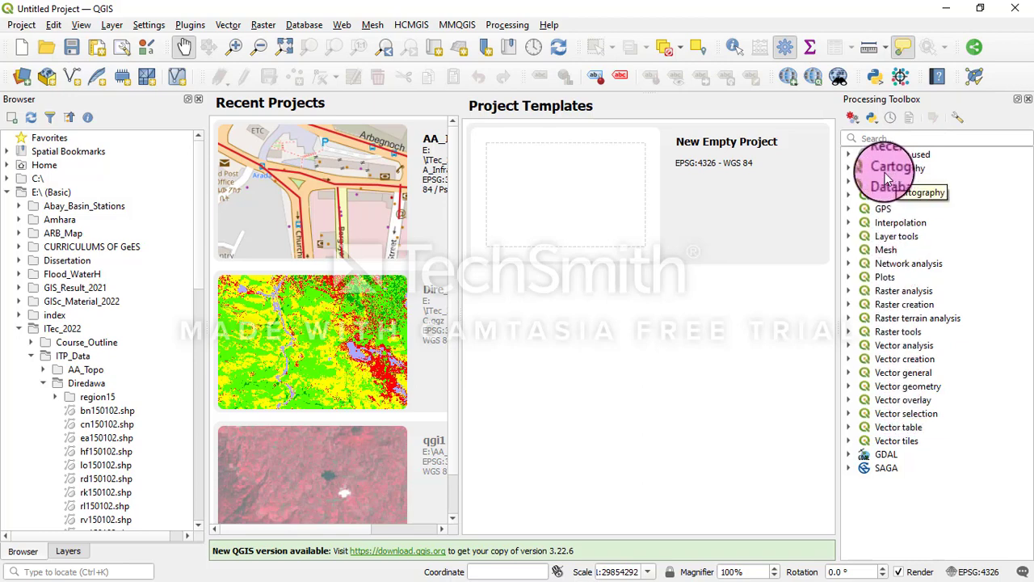
- Expand the Interpolation and Plots tool groups and search the processing tools for "buff"
{"action": "left_click", "coordinate": [850, 224]}
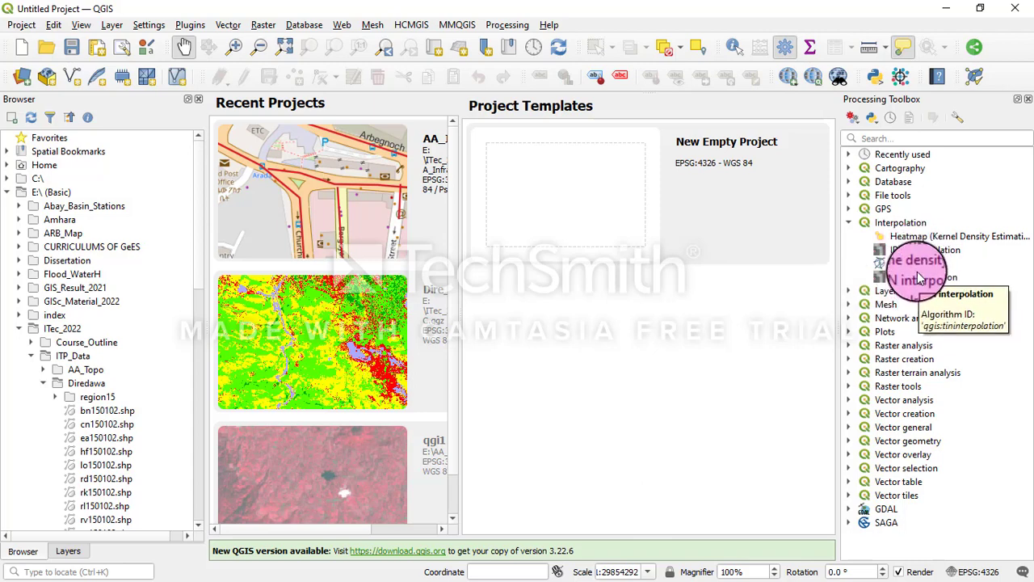
{"action": "left_click", "coordinate": [850, 334]}
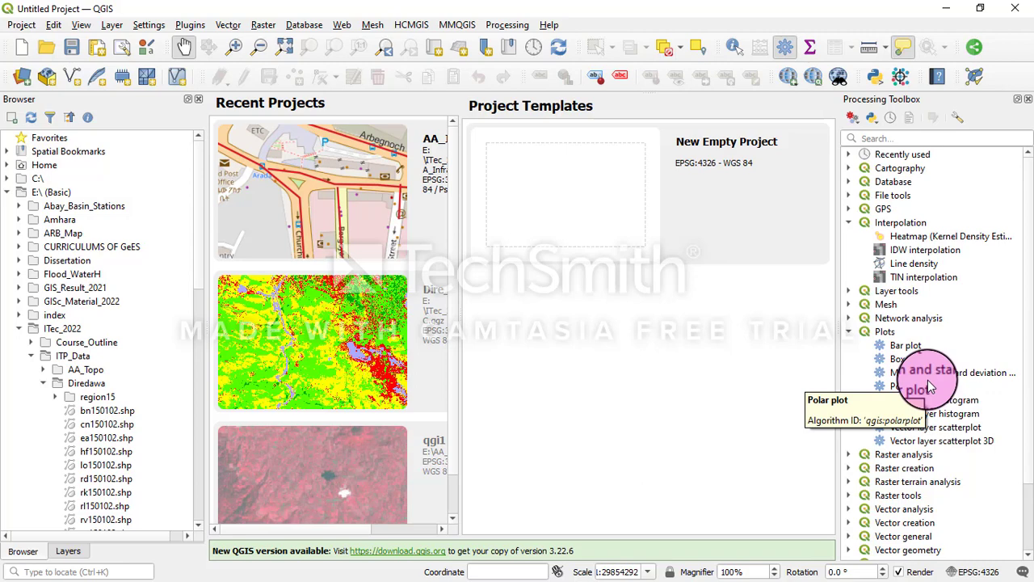
{"action": "left_click", "coordinate": [885, 137]}
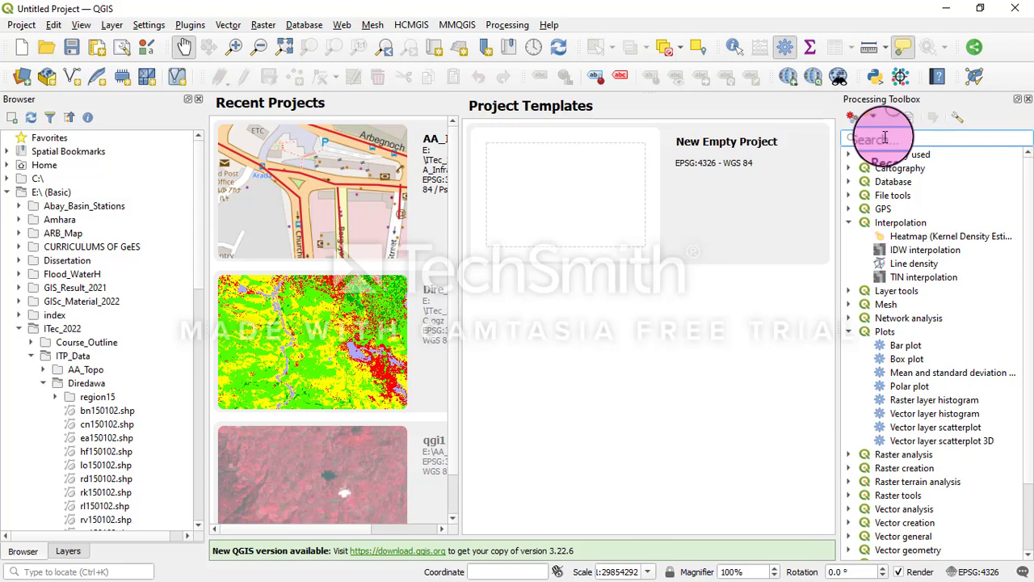
{"action": "type", "text": "Gu"}
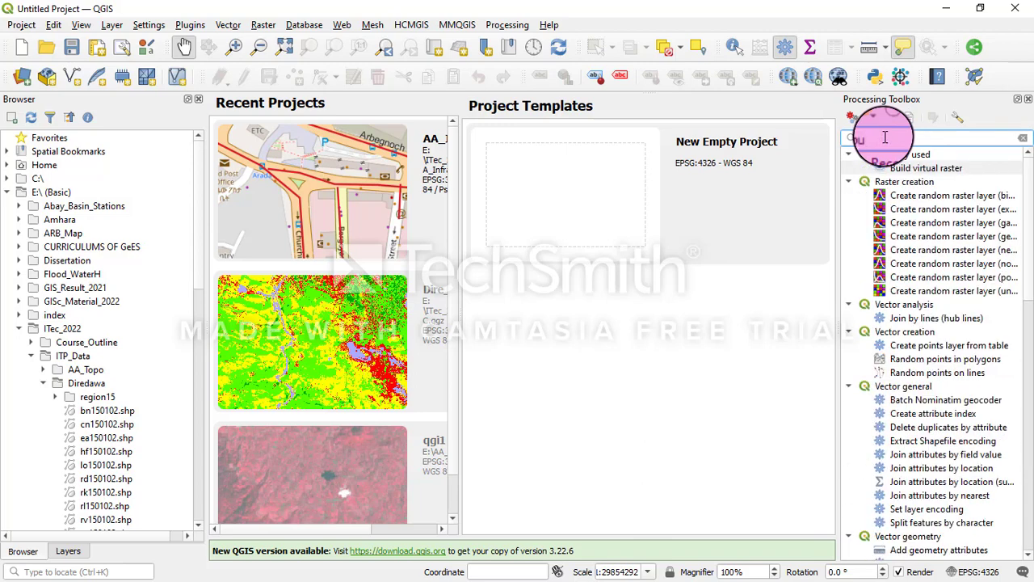
{"action": "type", "text": "ff"}
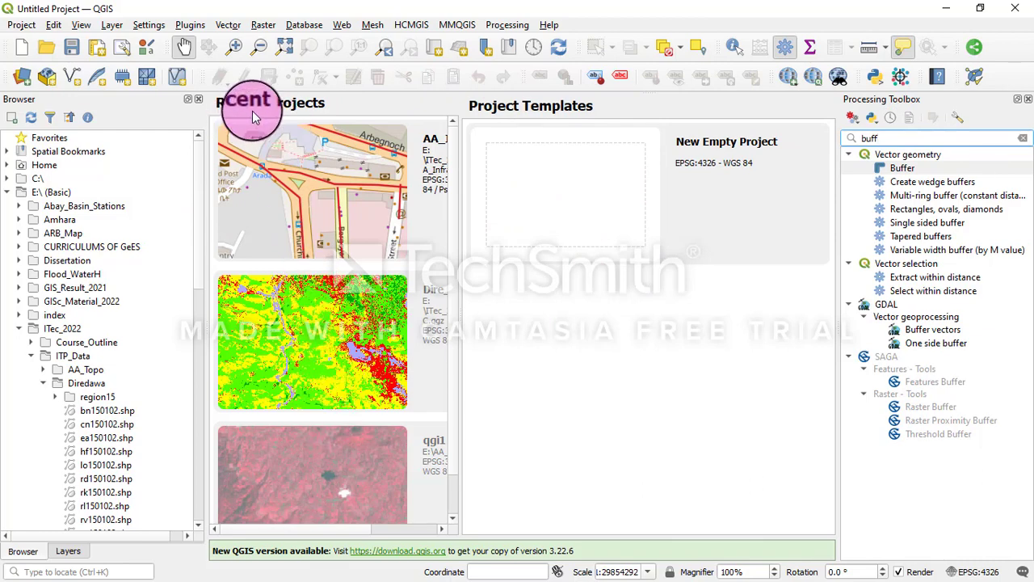
- Add the rk150102.shp shapefile from the Diredawa folder to the map canvas
{"action": "left_click", "coordinate": [355, 381]}
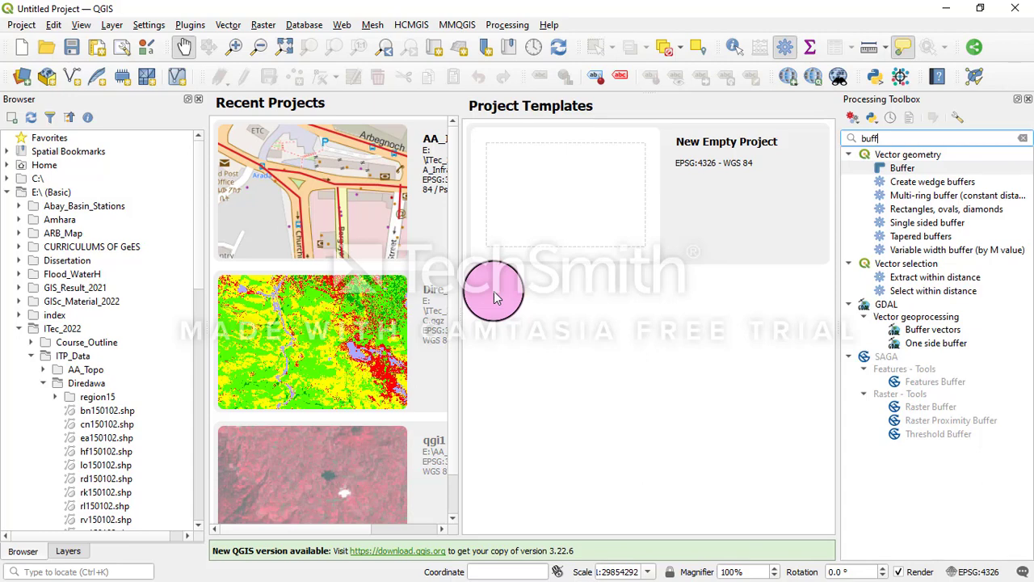
{"action": "left_click", "coordinate": [100, 494]}
{"action": "left_click_drag", "start_coordinate": [99, 495], "coordinate": [533, 388]}
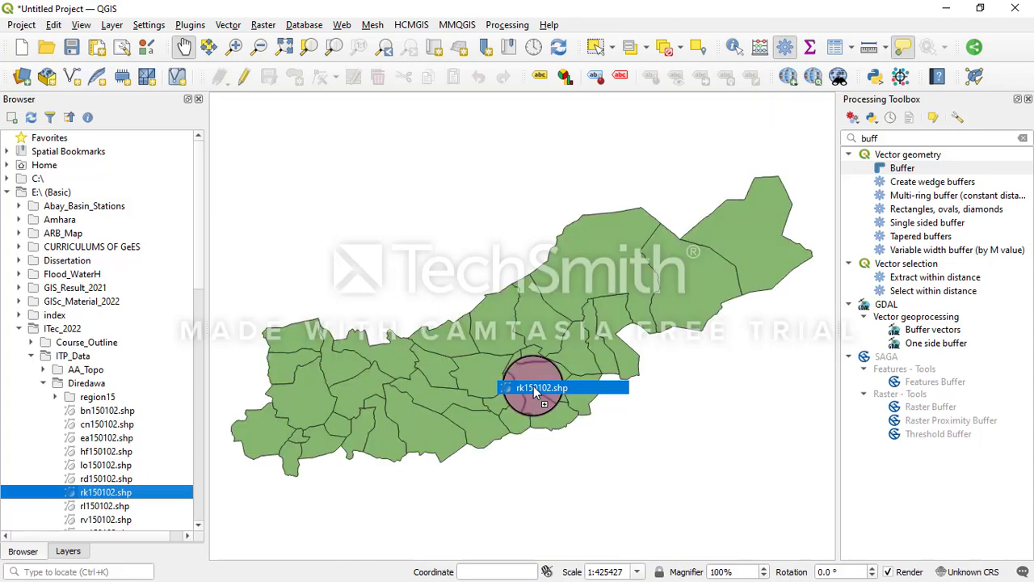
{"action": "left_click_drag", "start_coordinate": [533, 385], "coordinate": [525, 387]}
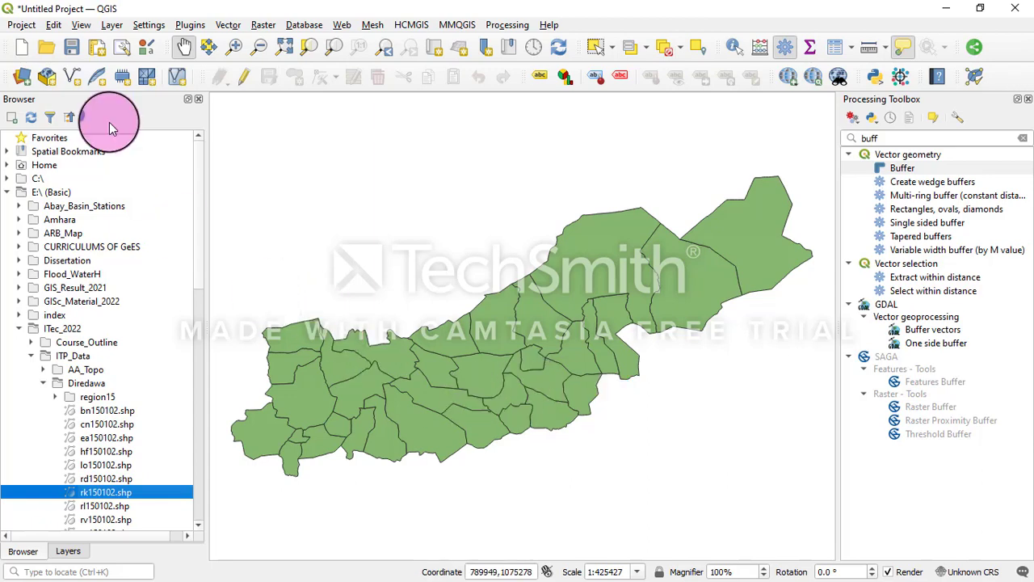
{"action": "left_click", "coordinate": [113, 27]}
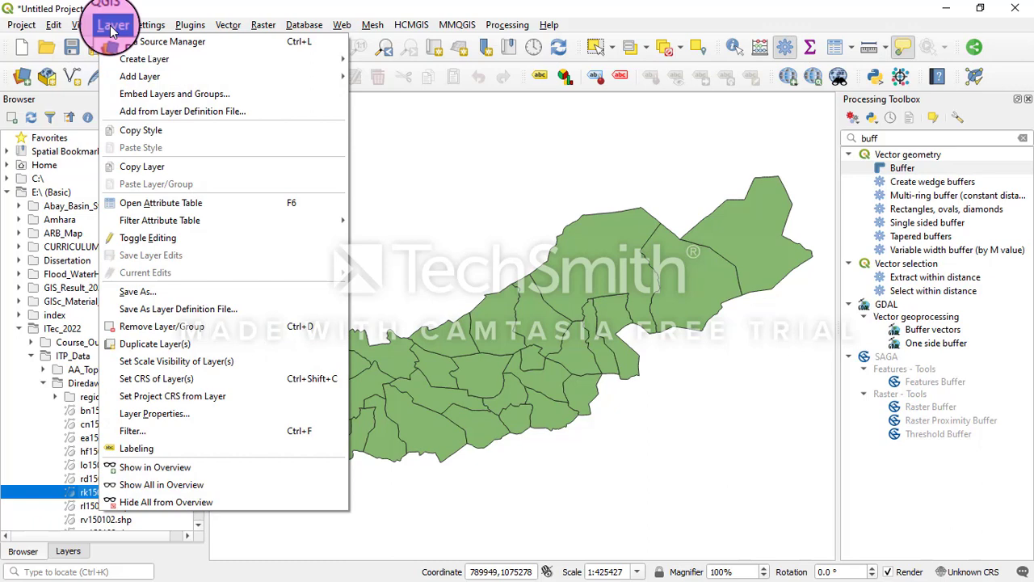
{"action": "mouse_move", "coordinate": [145, 80]}
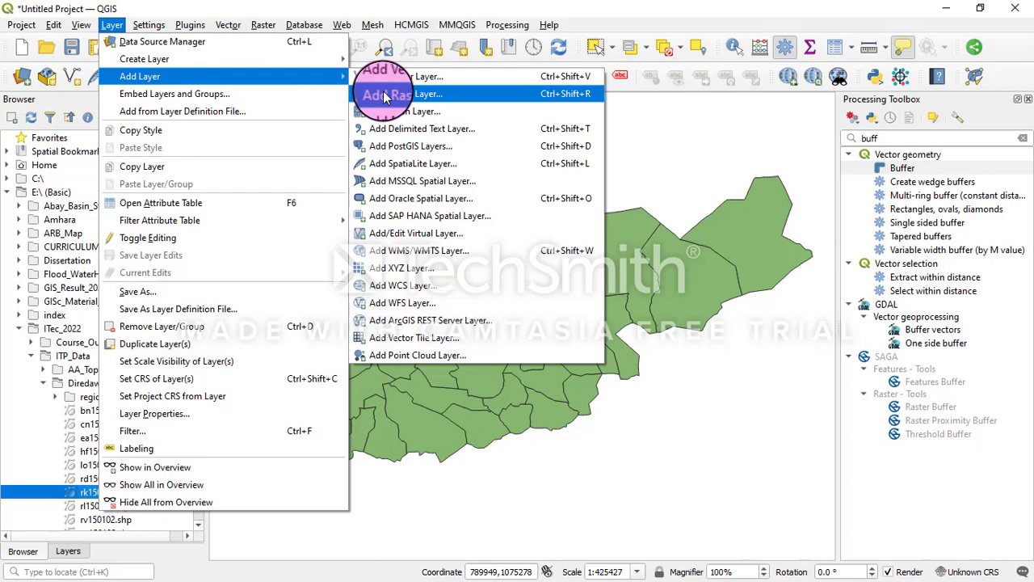
{"action": "left_click", "coordinate": [22, 25]}
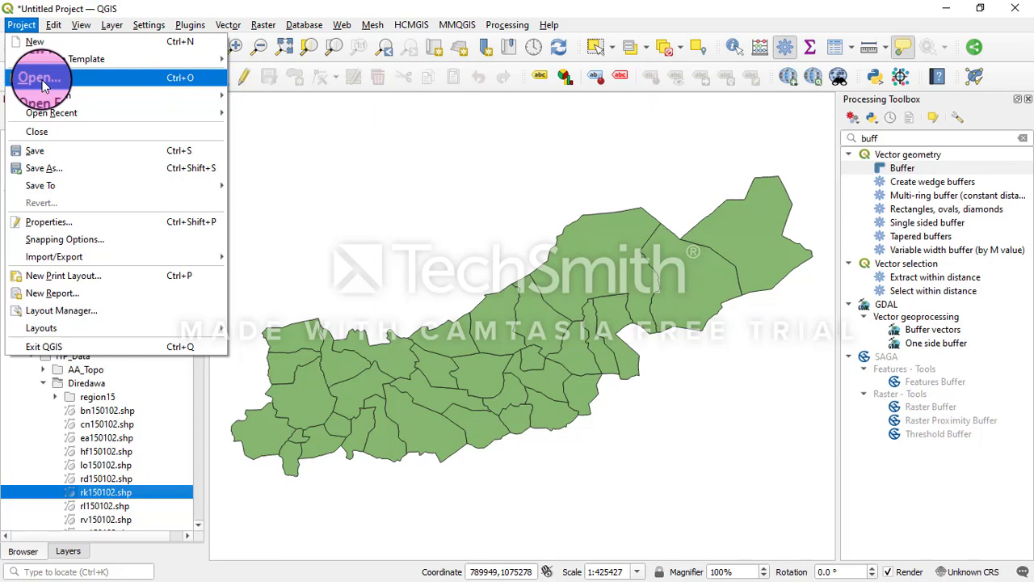
- Pan the Diredawa map around the canvas in several directions and try panning to the selection
{"action": "left_click", "coordinate": [268, 132]}
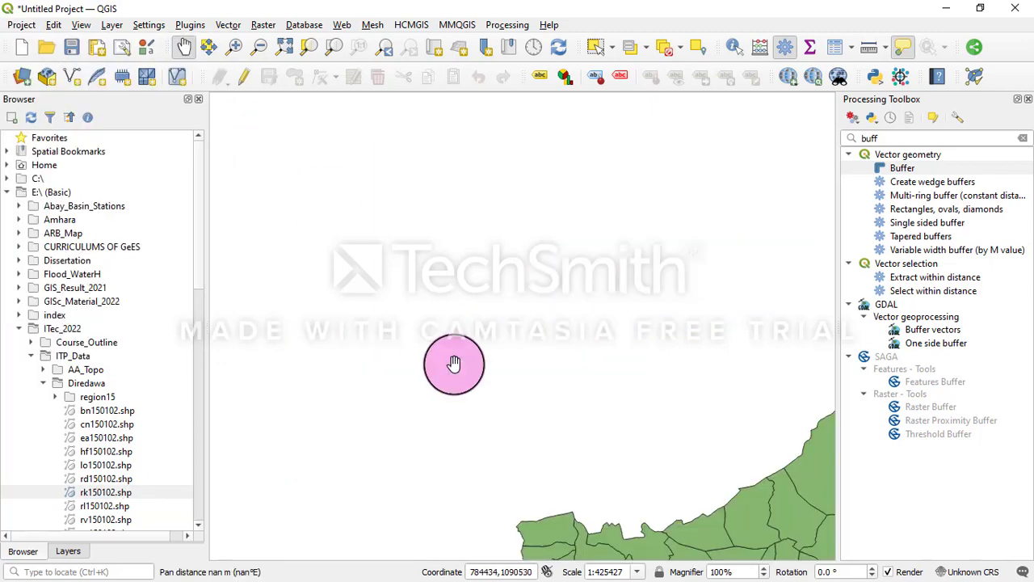
{"action": "left_click_drag", "start_coordinate": [610, 464], "coordinate": [381, 197]}
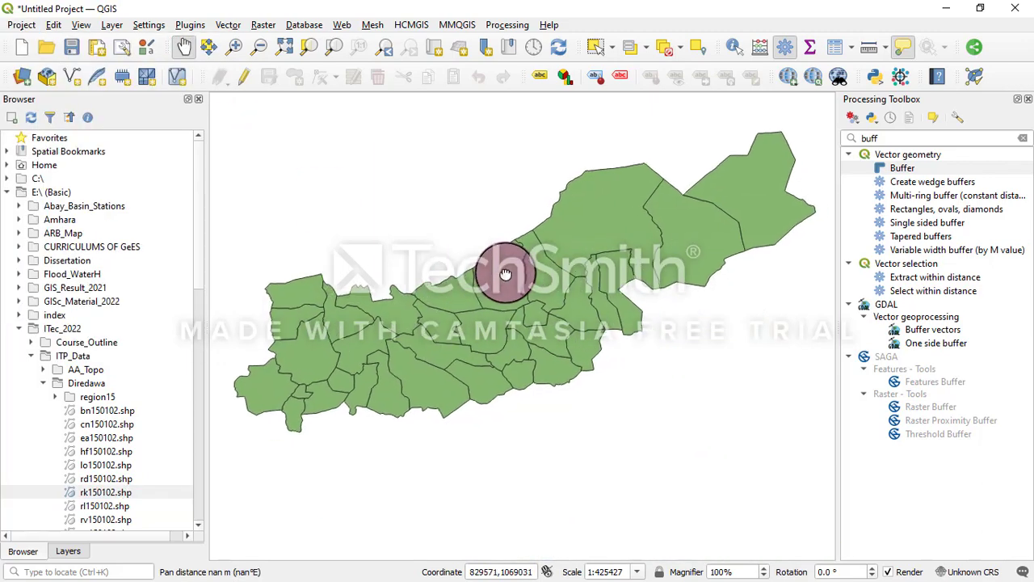
{"action": "left_click_drag", "start_coordinate": [497, 234], "coordinate": [498, 280]}
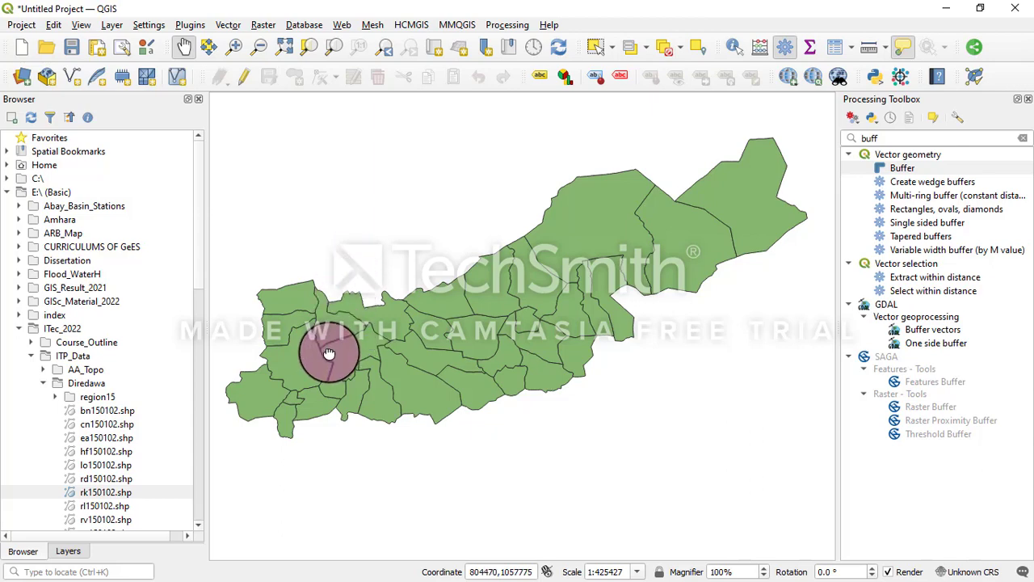
{"action": "left_click_drag", "start_coordinate": [328, 356], "coordinate": [293, 289]}
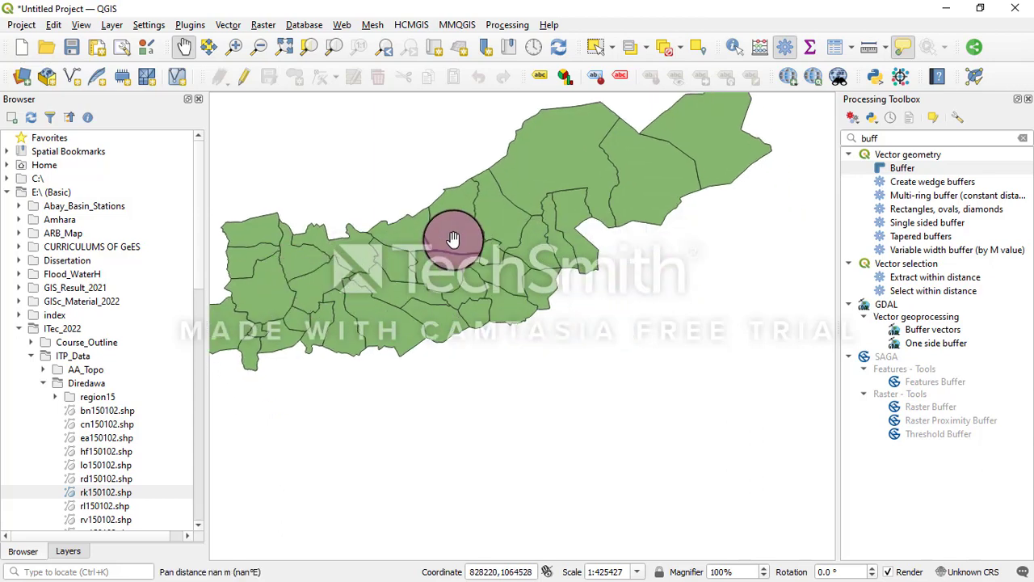
{"action": "left_click_drag", "start_coordinate": [455, 246], "coordinate": [467, 333]}
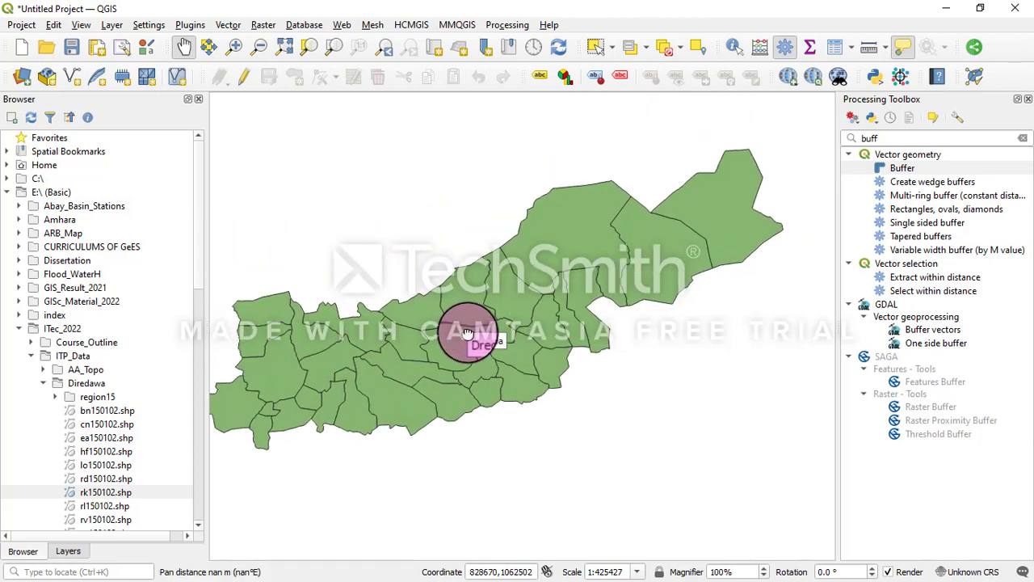
{"action": "left_click", "coordinate": [467, 333]}
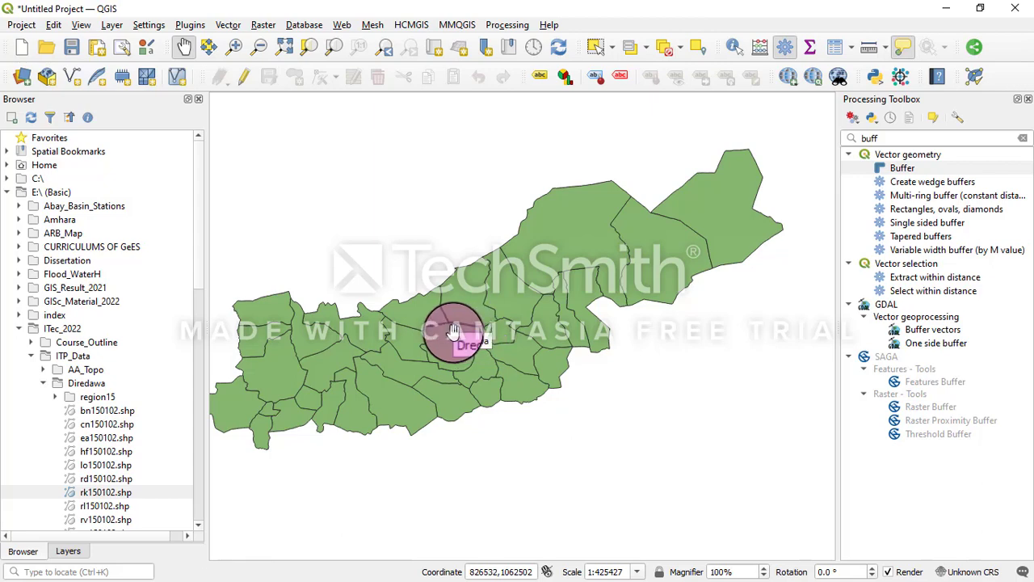
{"action": "left_click_drag", "start_coordinate": [471, 331], "coordinate": [507, 292]}
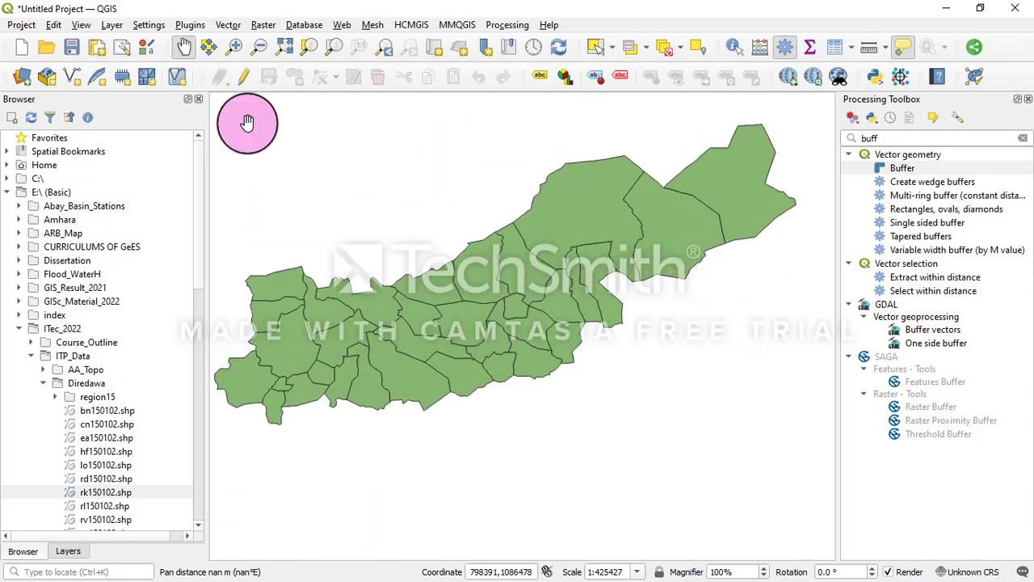
{"action": "left_click", "coordinate": [209, 47]}
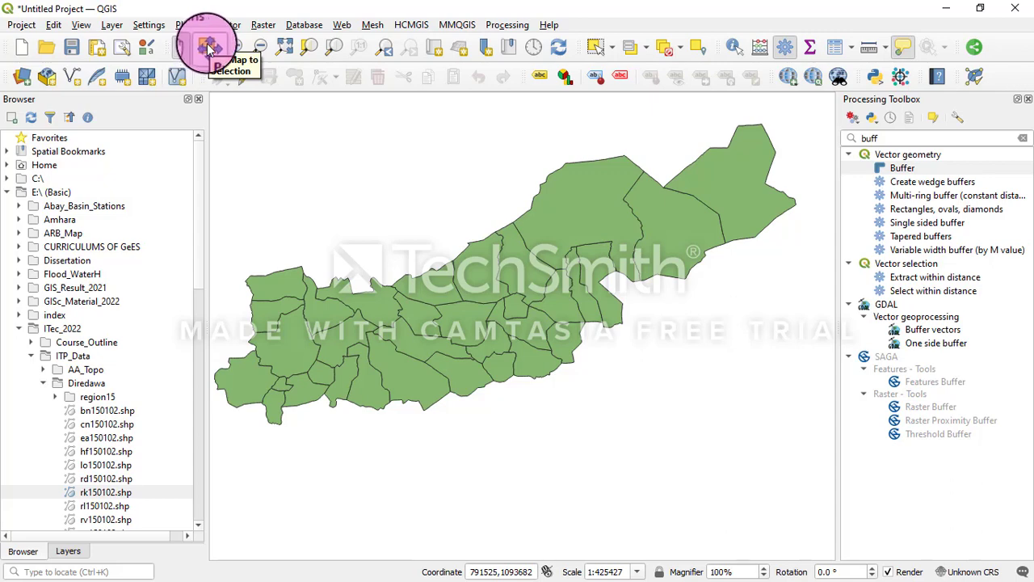
{"action": "left_click_drag", "start_coordinate": [370, 294], "coordinate": [377, 319]}
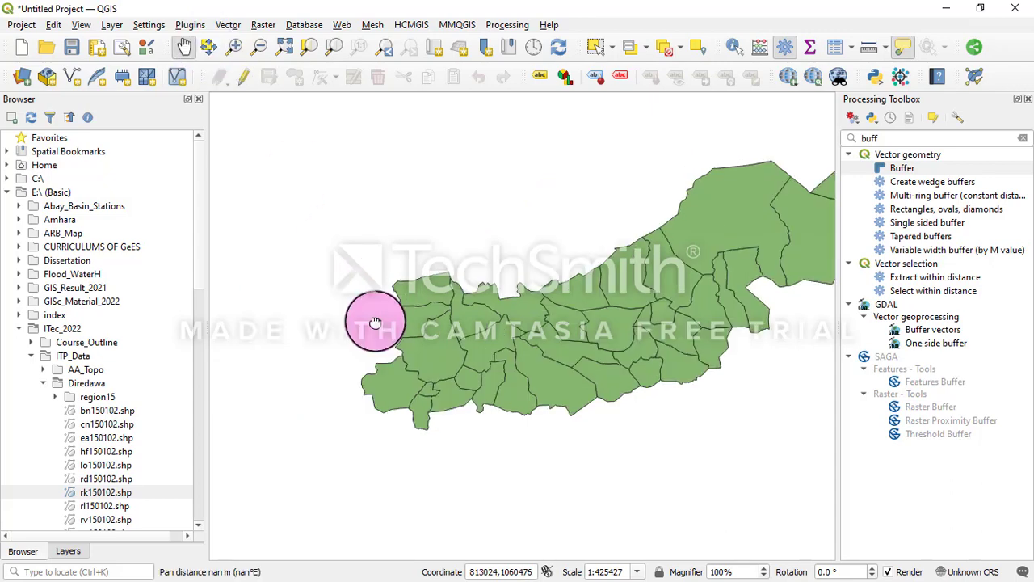
- Zoom in three times on the western polygons of the Diredawa map
{"action": "left_click", "coordinate": [236, 47]}
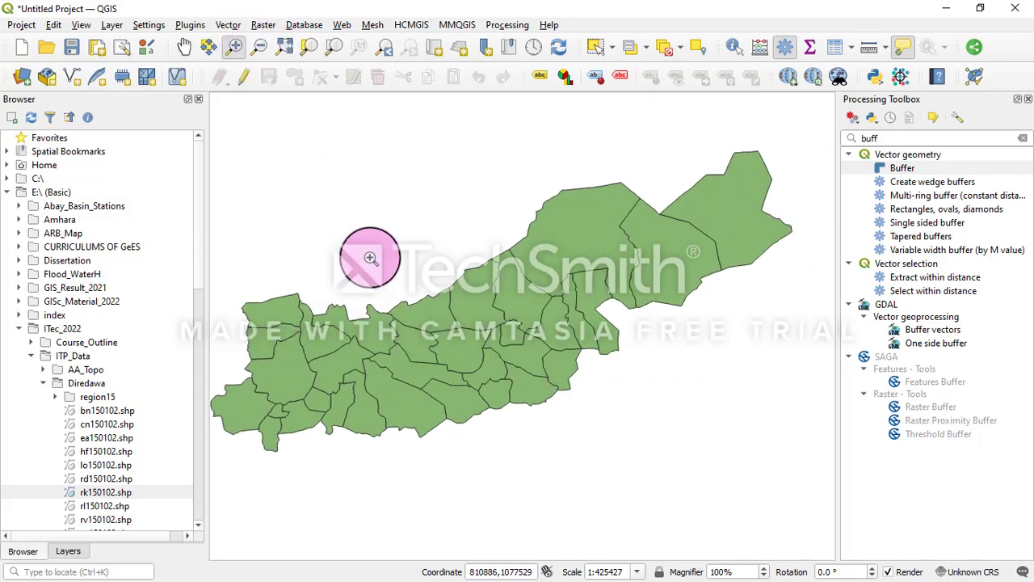
{"action": "left_click", "coordinate": [374, 332]}
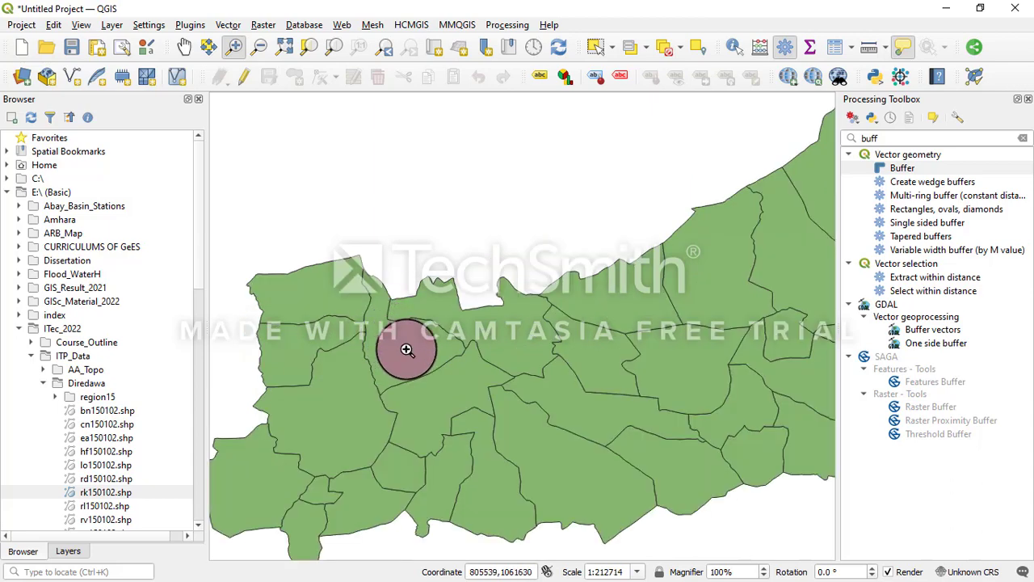
{"action": "left_click", "coordinate": [407, 350]}
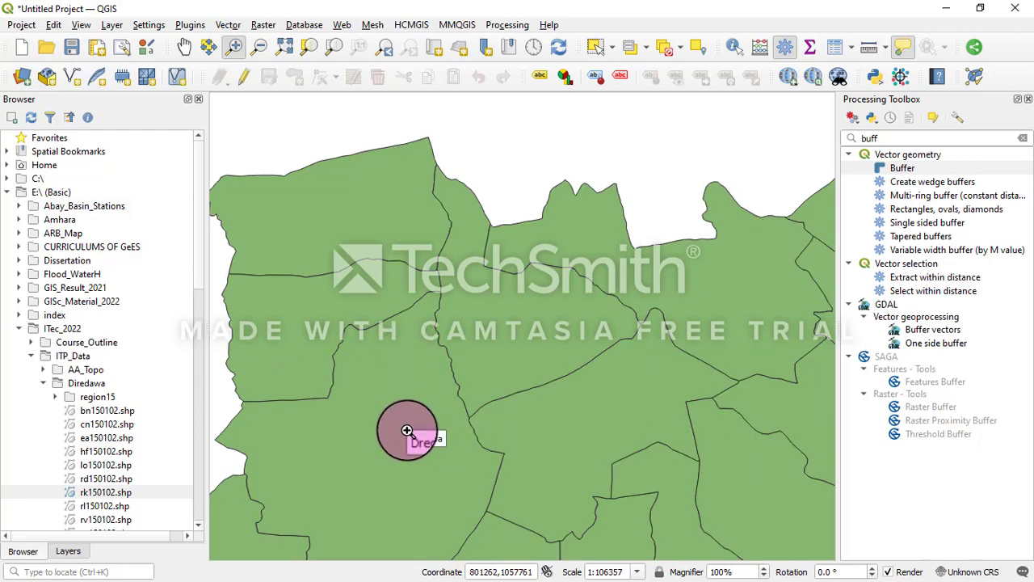
{"action": "left_click", "coordinate": [420, 363]}
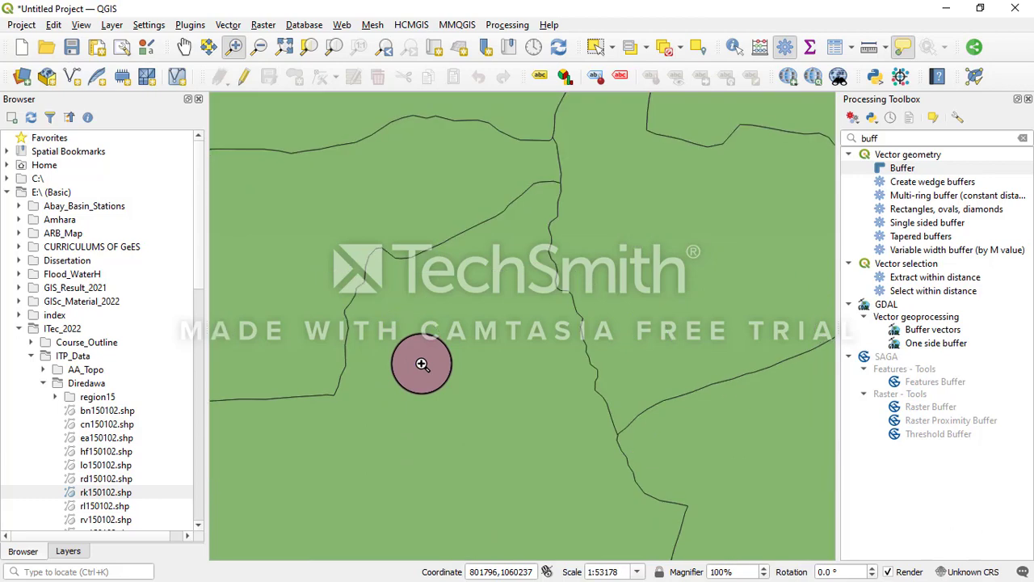
- Zoom back out from the western polygons, recentre the map by panning, and fit it to its full extent
{"action": "left_click", "coordinate": [260, 51]}
{"action": "left_click", "coordinate": [341, 238]}
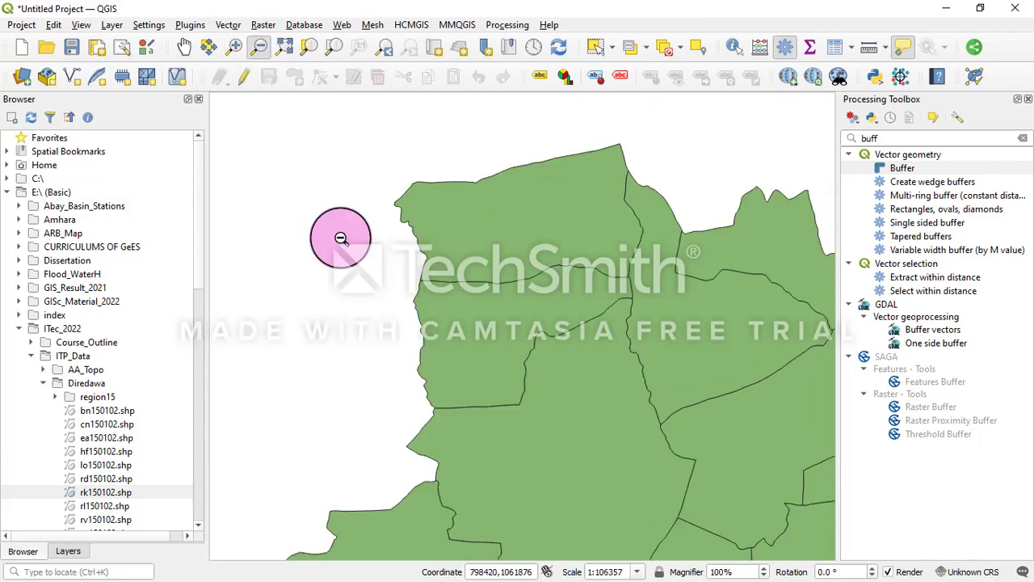
{"action": "left_click", "coordinate": [527, 296]}
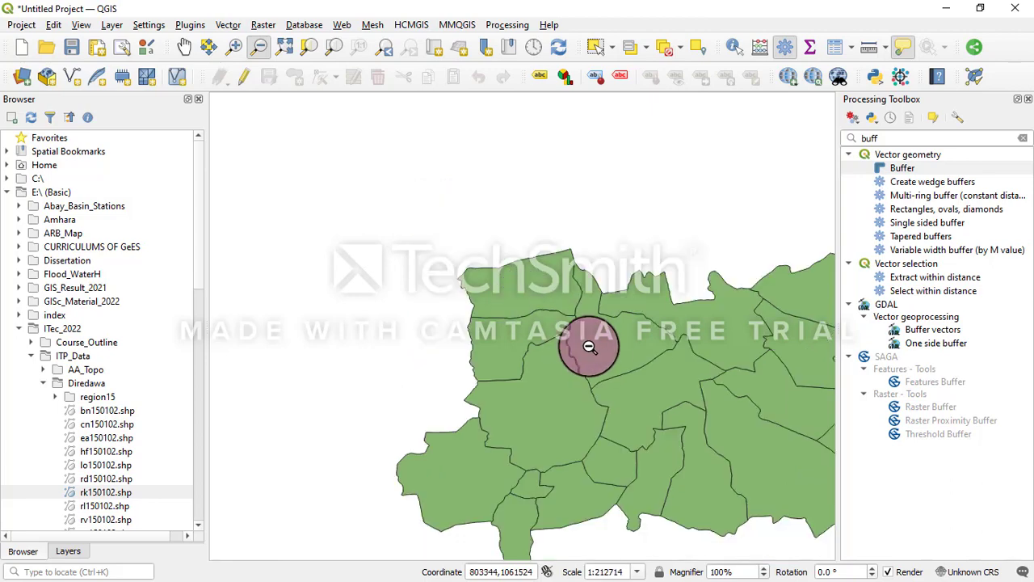
{"action": "left_click", "coordinate": [596, 357]}
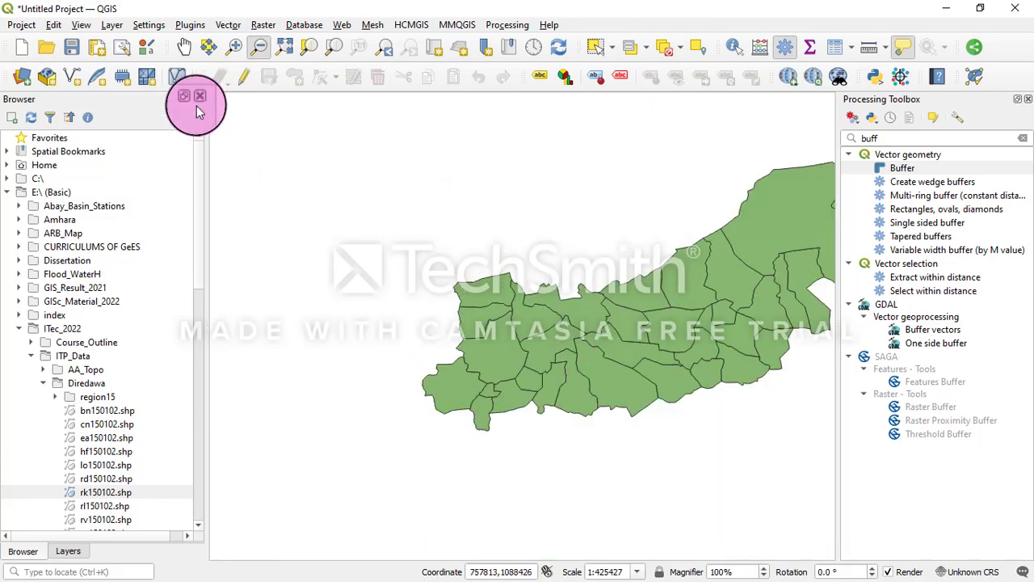
{"action": "left_click", "coordinate": [184, 47]}
{"action": "left_click_drag", "start_coordinate": [630, 334], "coordinate": [504, 359]}
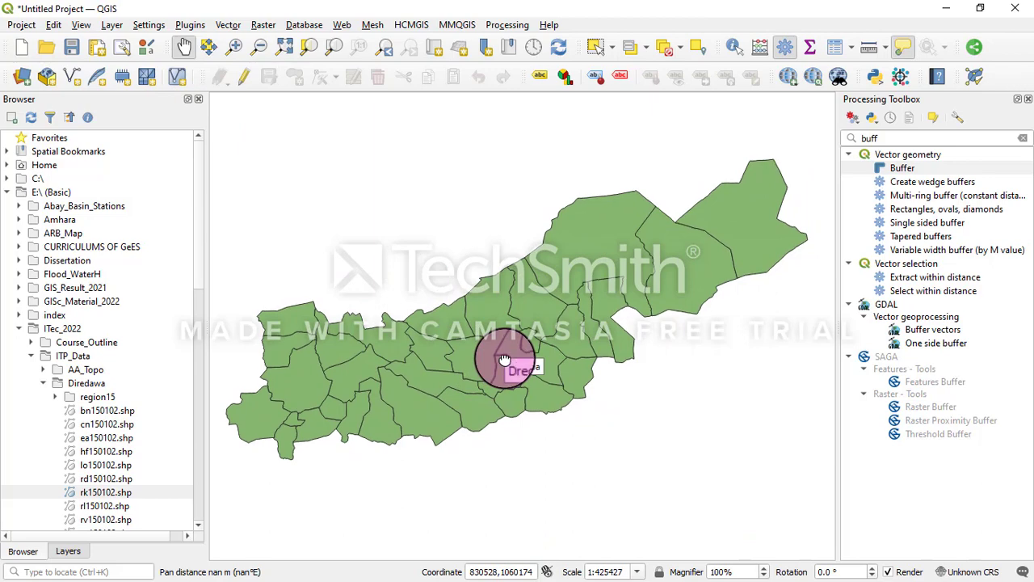
{"action": "left_click", "coordinate": [285, 46]}
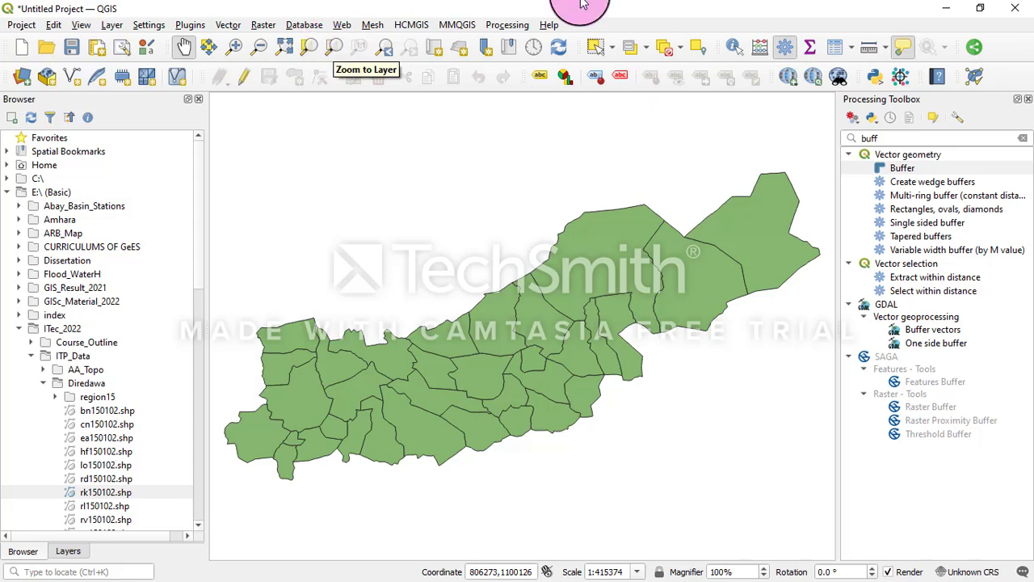
- Select the large northern polygon of the rk150102 layer, just west of the two northeastern polygons
{"action": "left_click", "coordinate": [597, 49]}
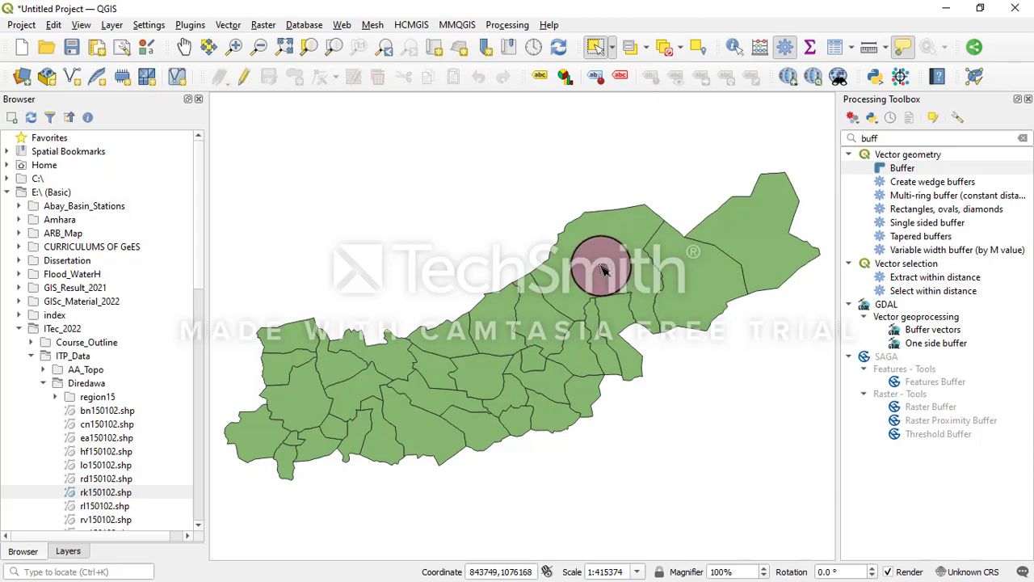
{"action": "left_click", "coordinate": [602, 271]}
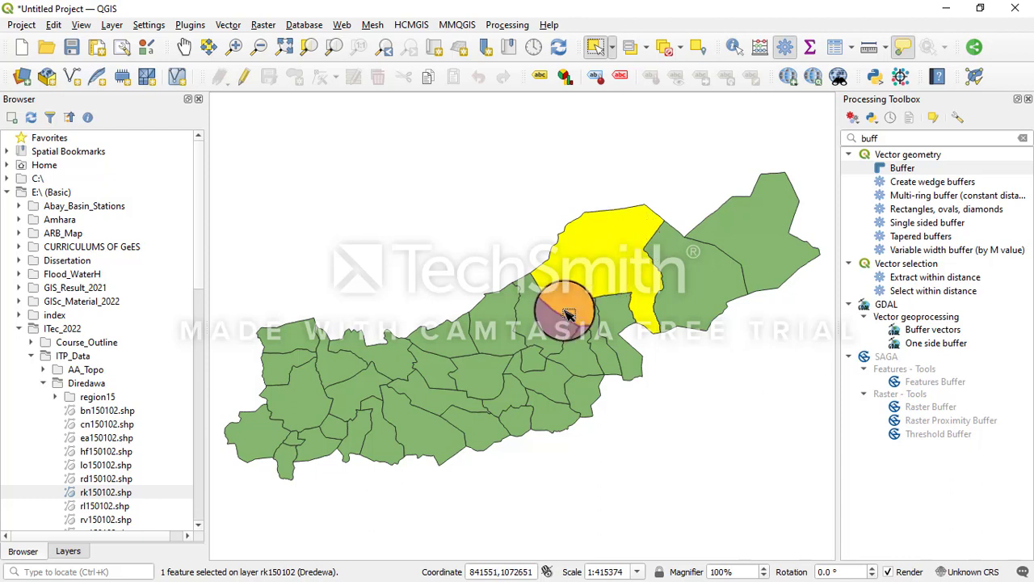
{"action": "mouse_move", "coordinate": [451, 388]}
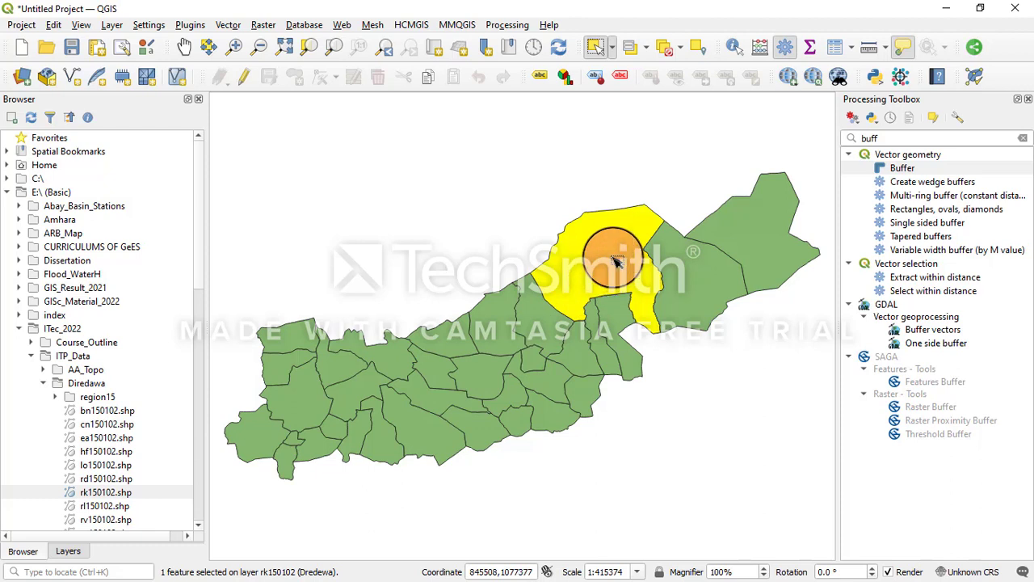
{"action": "mouse_move", "coordinate": [615, 263]}
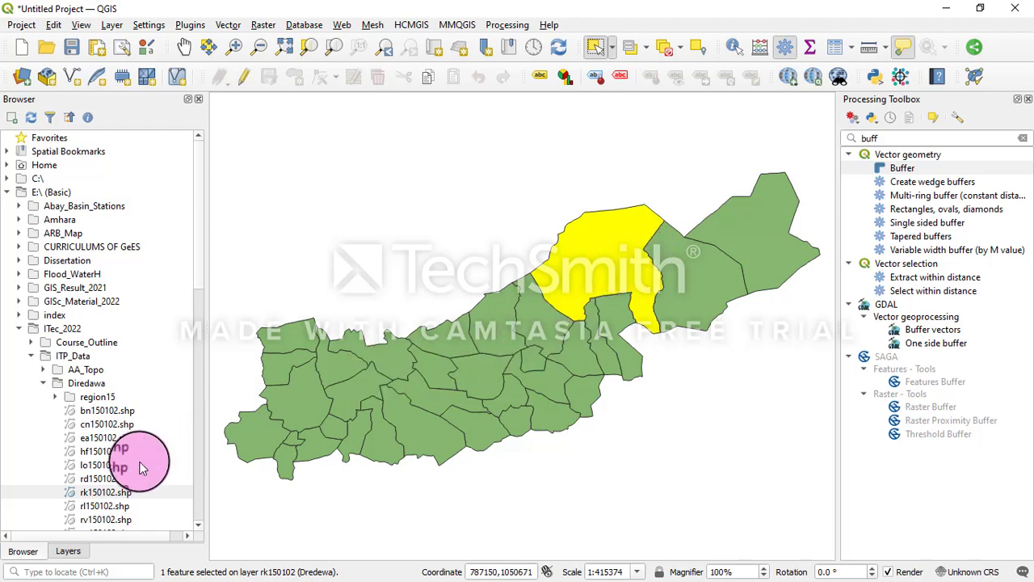
- Inspect the file properties of rk150102.shp in the Diredawa folder and close them
{"action": "right_click", "coordinate": [99, 495]}
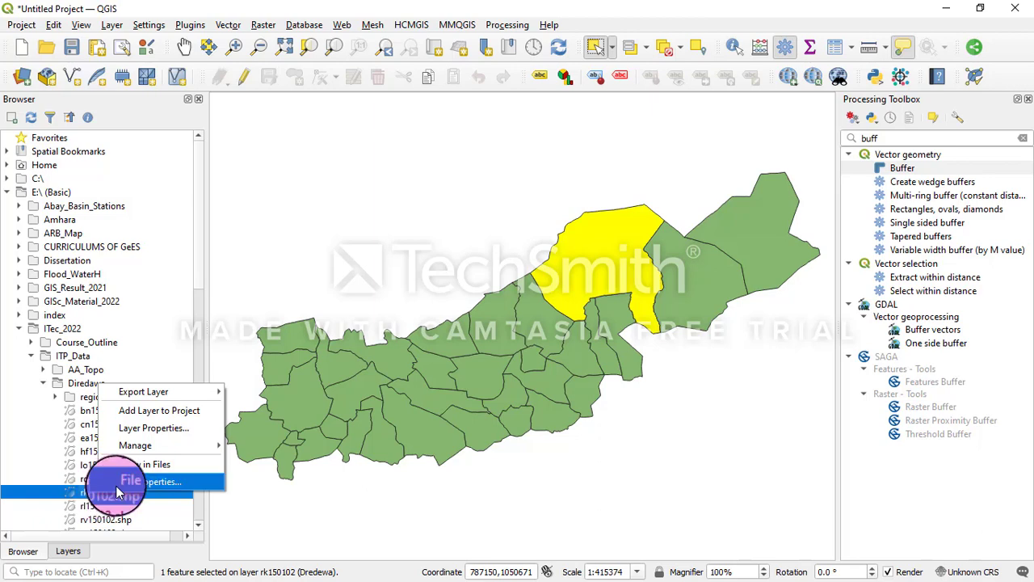
{"action": "left_click", "coordinate": [157, 482]}
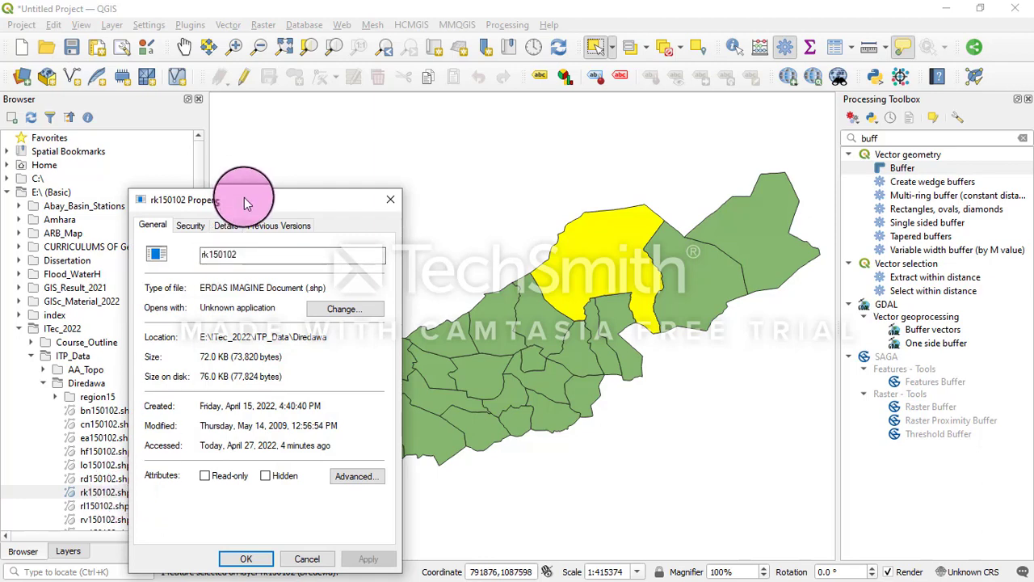
{"action": "left_click_drag", "start_coordinate": [246, 189], "coordinate": [271, 136]}
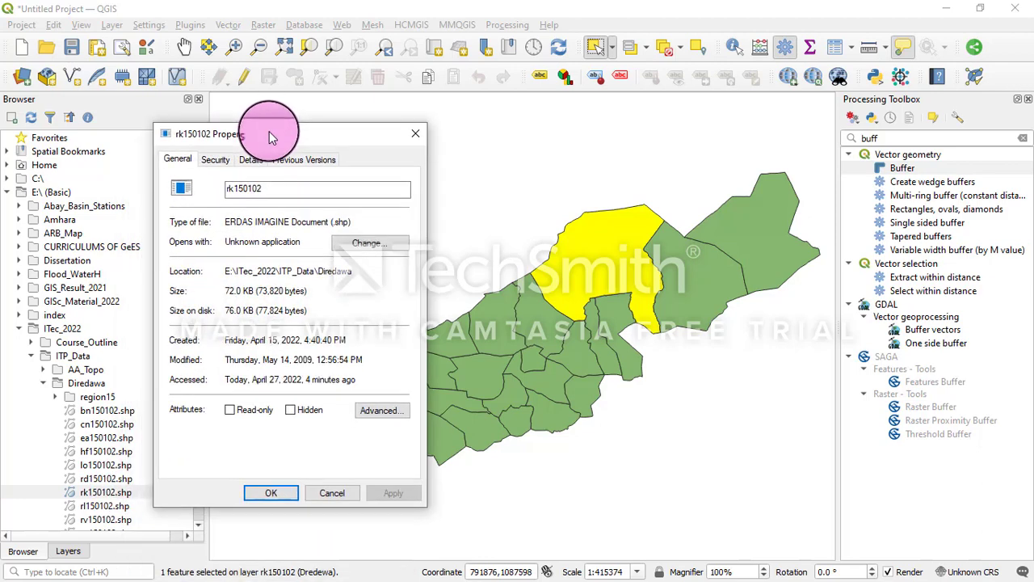
{"action": "left_click", "coordinate": [414, 133]}
- Enable Single Labels for the rk150102 layer in its layer properties and apply them
{"action": "left_click", "coordinate": [75, 553]}
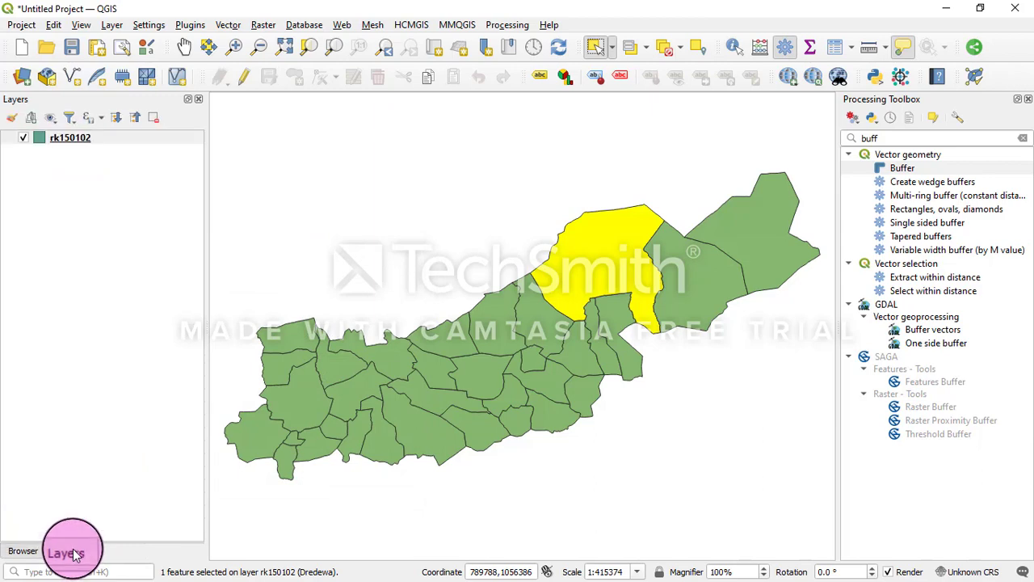
{"action": "right_click", "coordinate": [68, 139]}
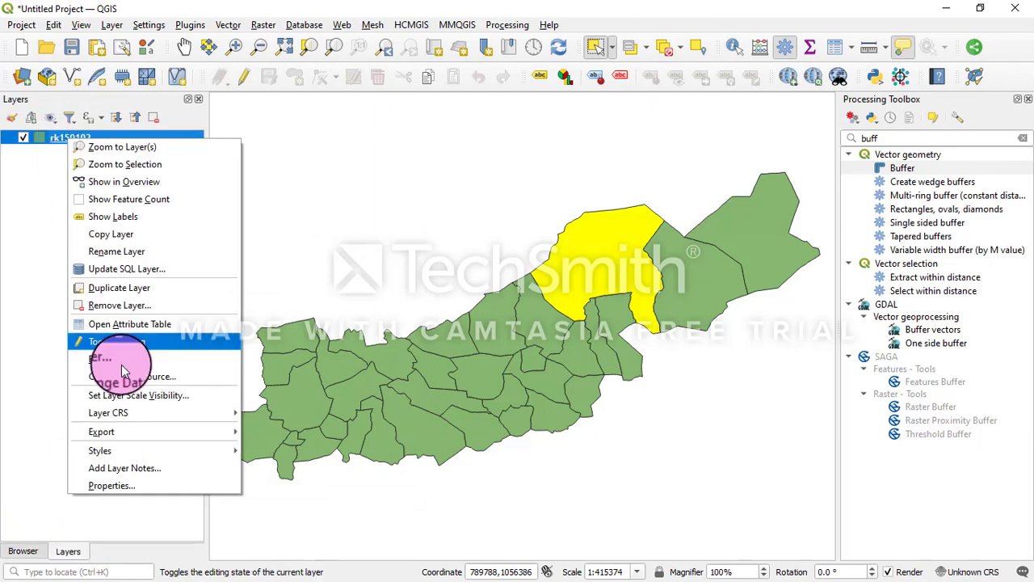
{"action": "left_click", "coordinate": [121, 483]}
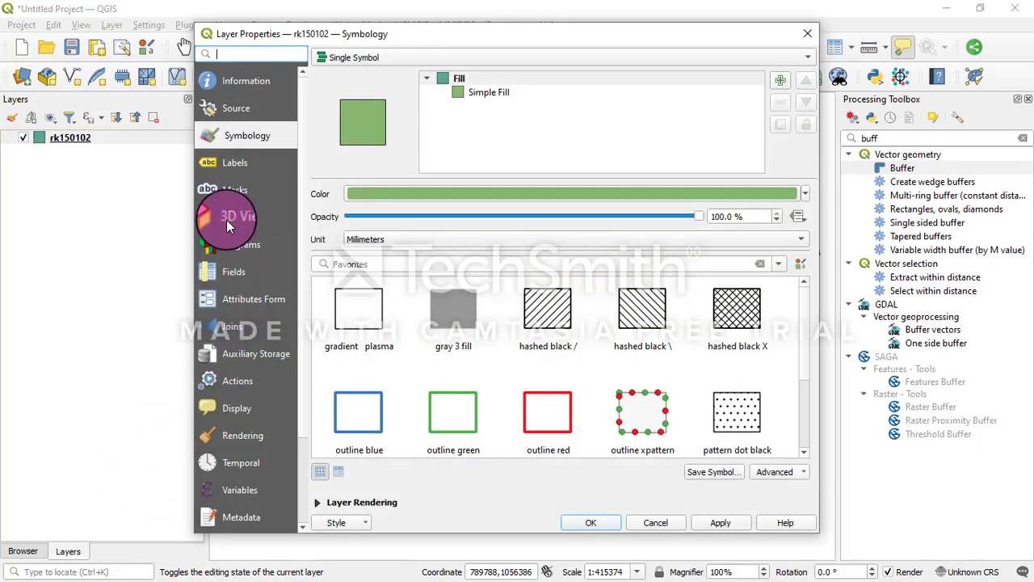
{"action": "left_click", "coordinate": [240, 164]}
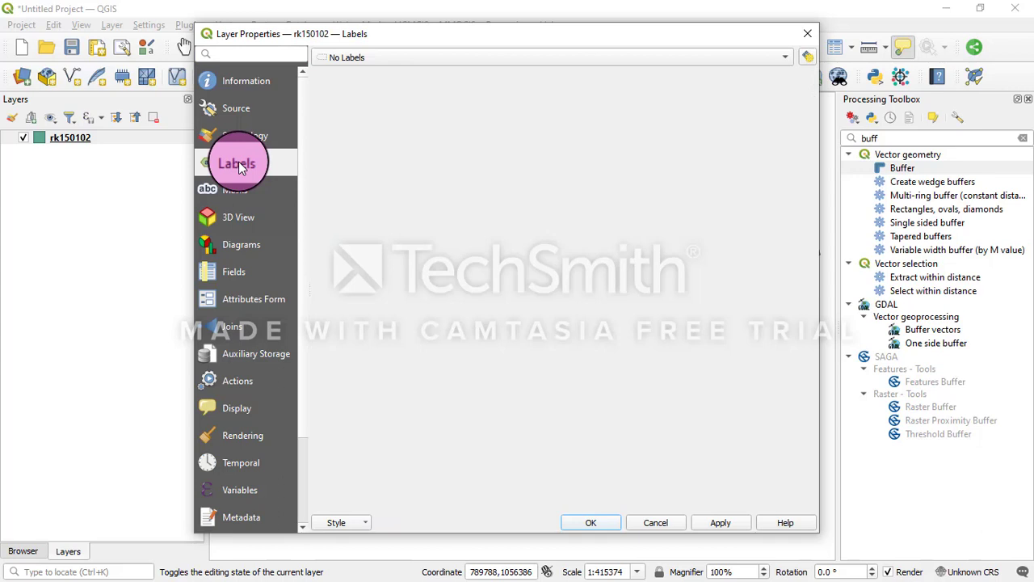
{"action": "left_click", "coordinate": [388, 57]}
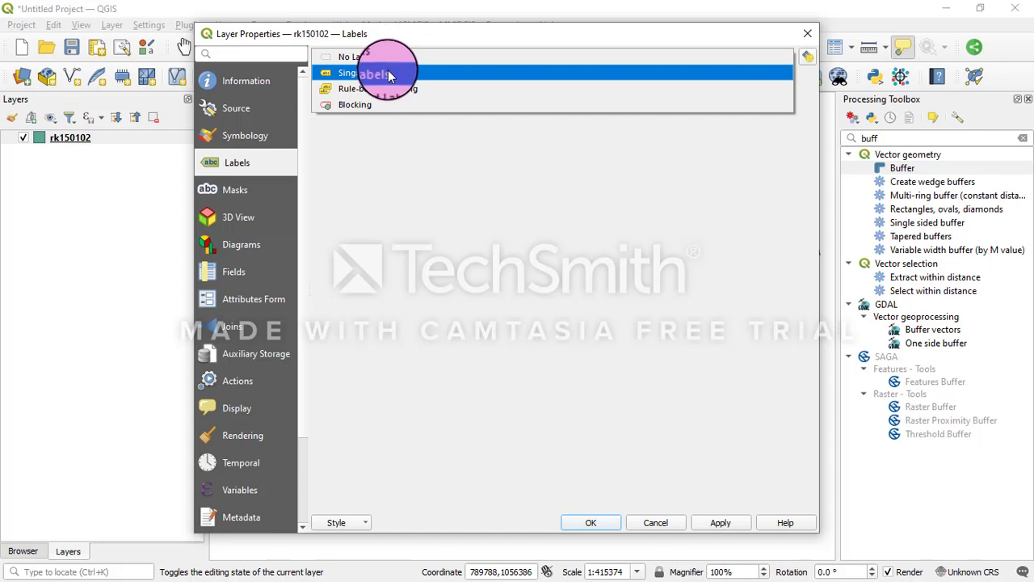
{"action": "left_click", "coordinate": [388, 73]}
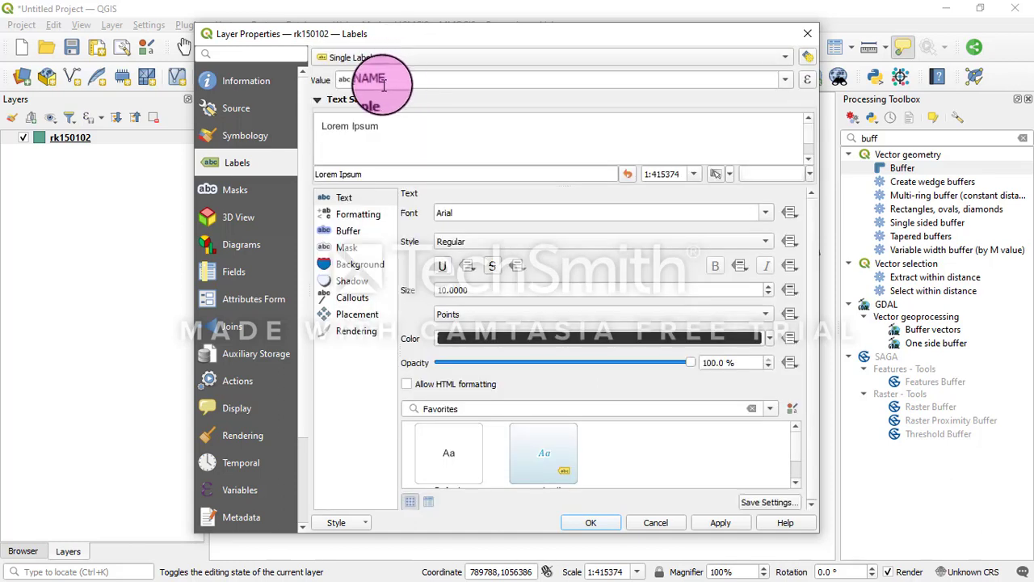
{"action": "left_click", "coordinate": [719, 525]}
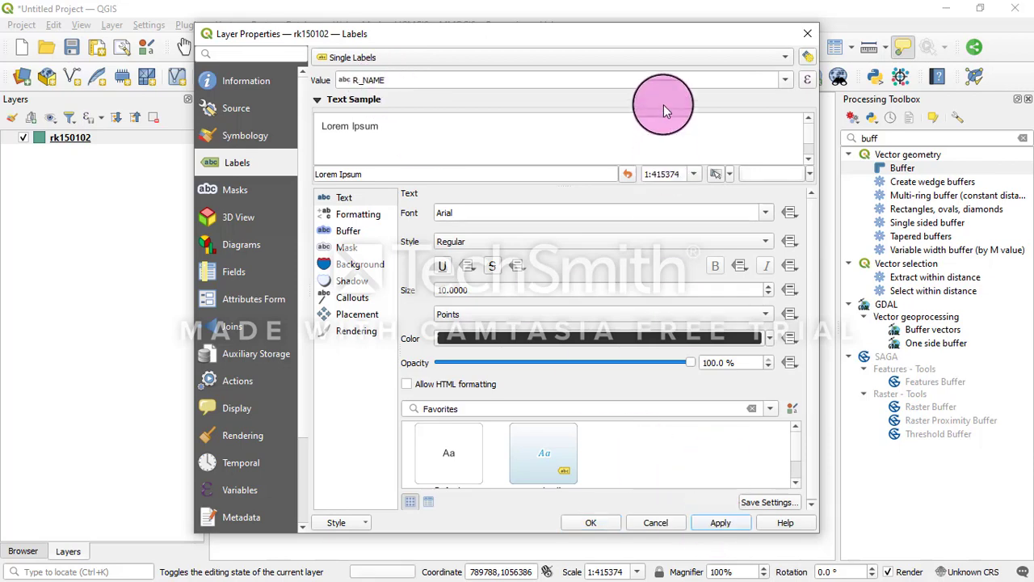
- Set the label value of the rk150102 layer to the RK_NAME field
{"action": "left_click_drag", "start_coordinate": [679, 36], "coordinate": [651, 87]}
{"action": "left_click", "coordinate": [513, 132]}
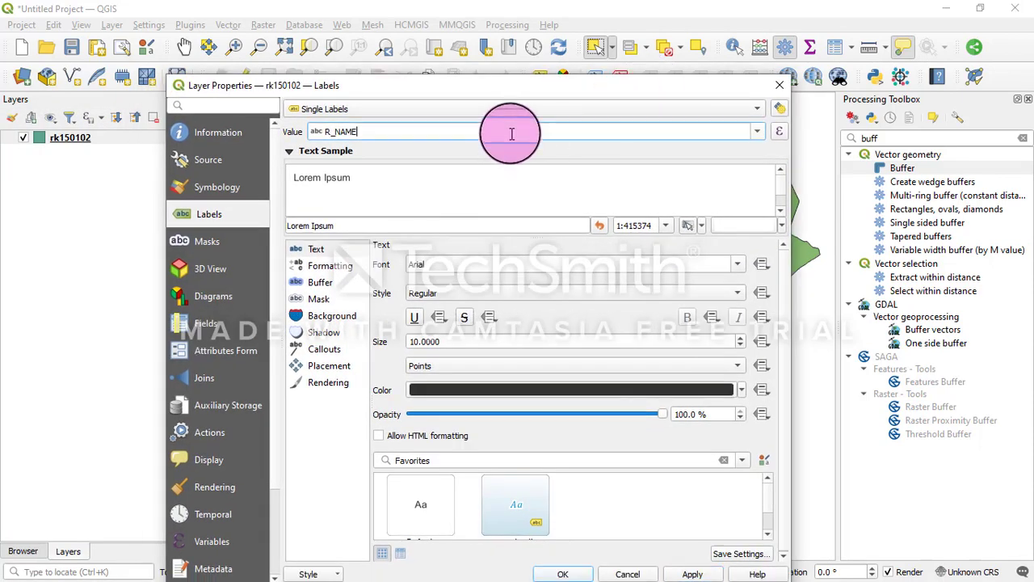
{"action": "left_click", "coordinate": [759, 133]}
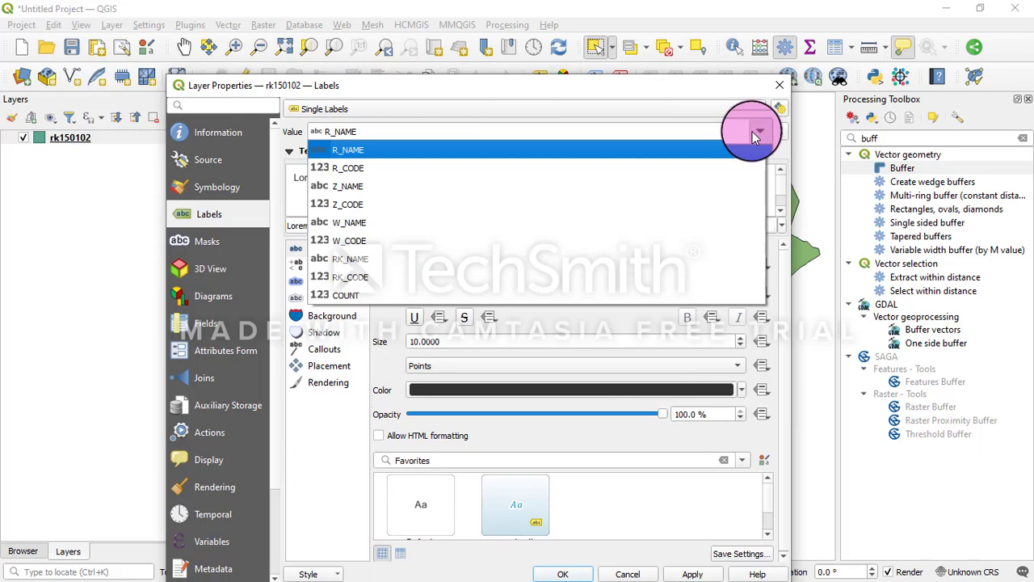
{"action": "left_click", "coordinate": [370, 259]}
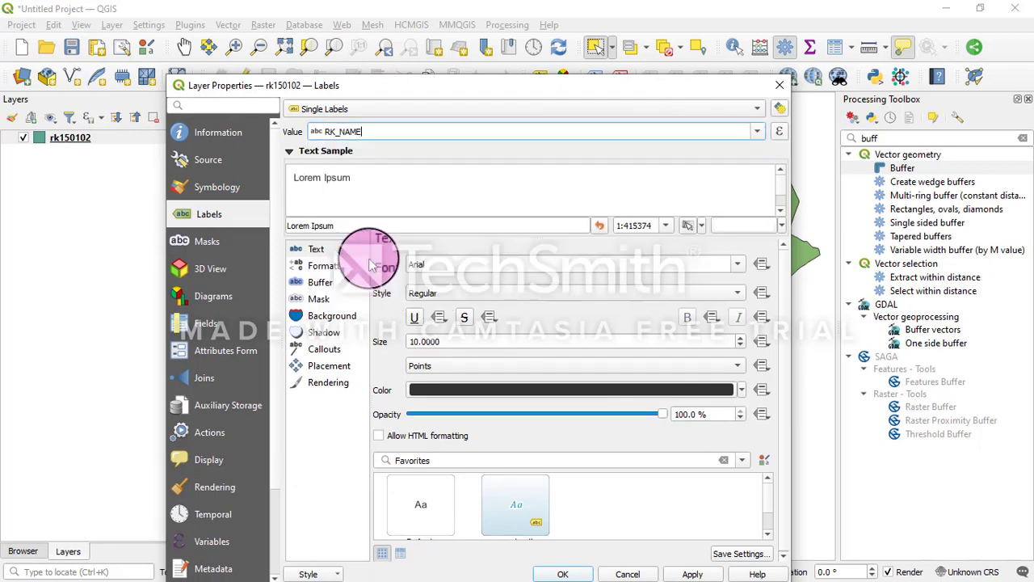
- Apply the RK_NAME labels to the rk150102 layer and close its layer properties
{"action": "left_click", "coordinate": [691, 573]}
{"action": "left_click_drag", "start_coordinate": [674, 83], "coordinate": [452, 6]}
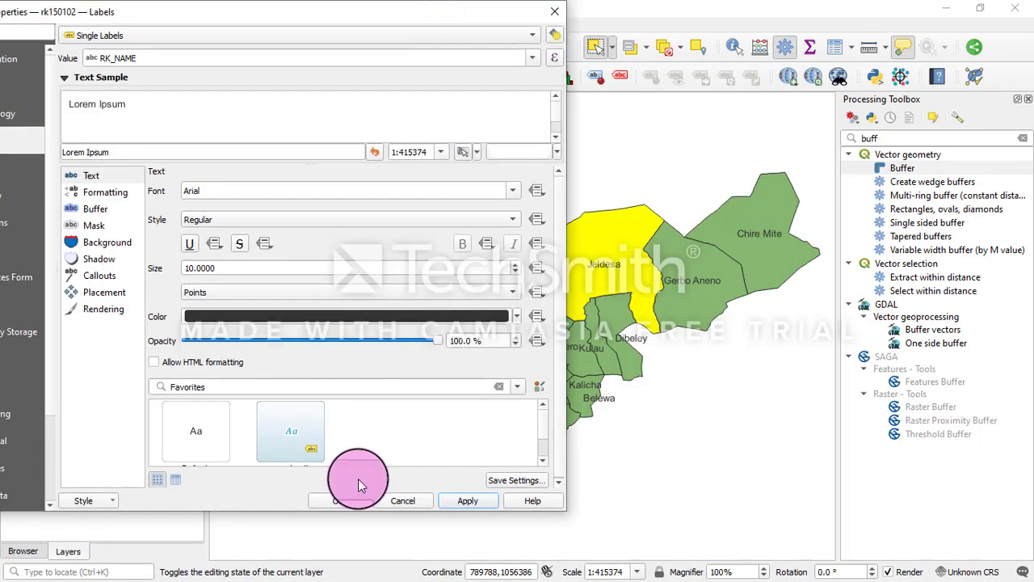
{"action": "left_click", "coordinate": [337, 502]}
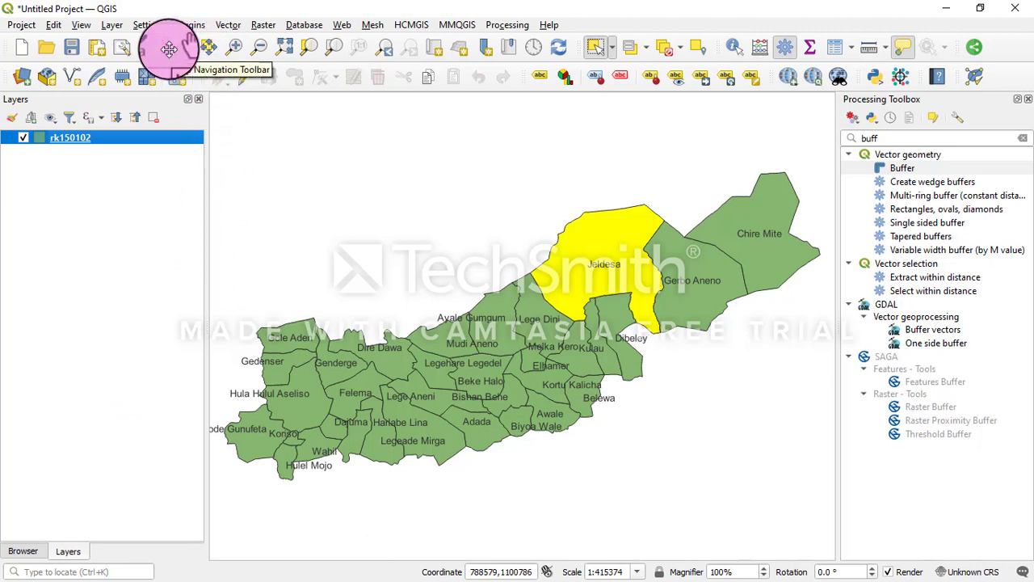
{"action": "left_click_drag", "start_coordinate": [169, 48], "coordinate": [635, 119]}
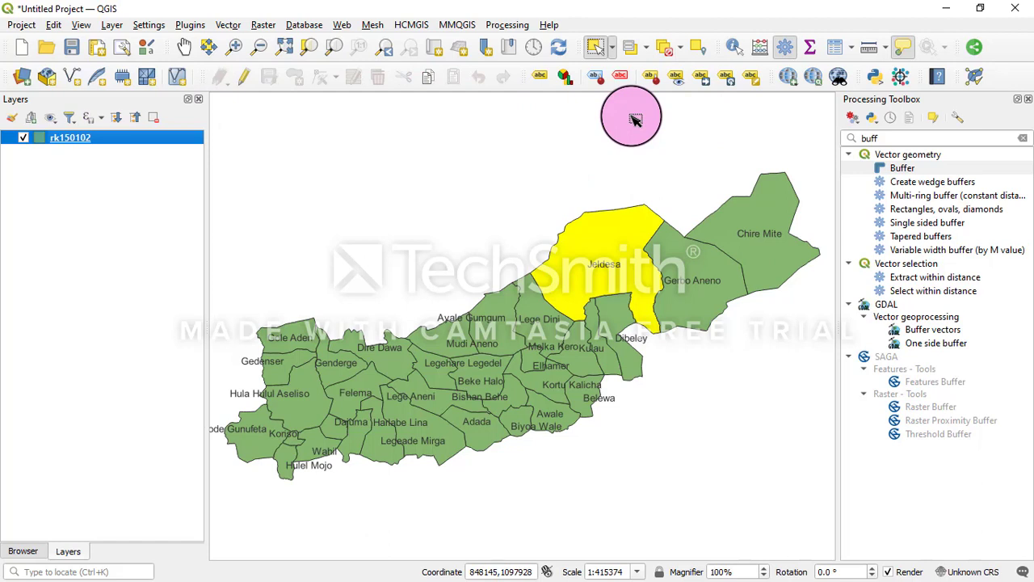
{"action": "mouse_move", "coordinate": [634, 119]}
{"action": "left_mouse_down"}
{"action": "mouse_move", "coordinate": [863, 118]}
{"action": "mouse_move", "coordinate": [988, 225]}
{"action": "left_mouse_up"}
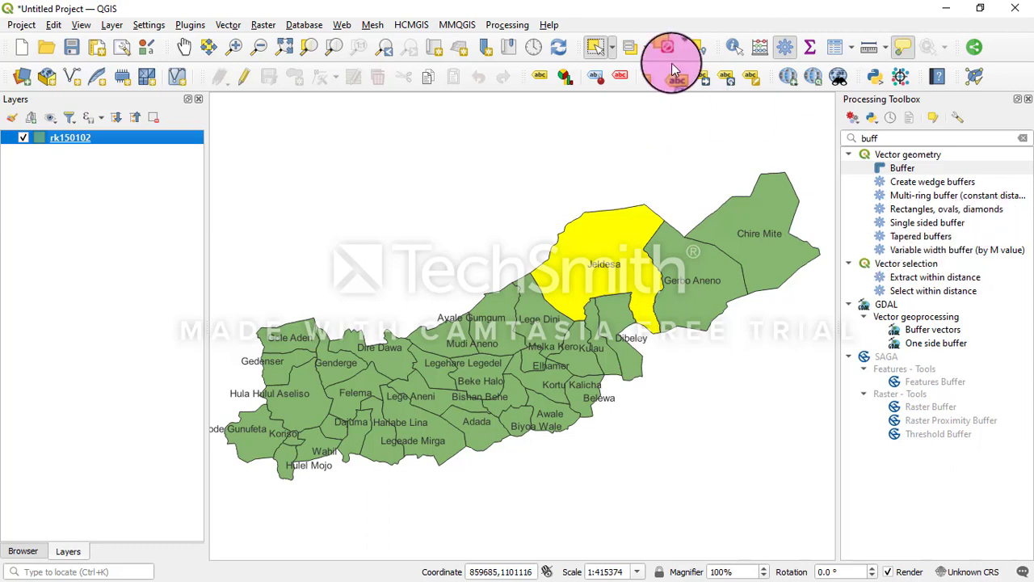
- Hide the Processing Toolbox panel and show it again
{"action": "right_click", "coordinate": [614, 30]}
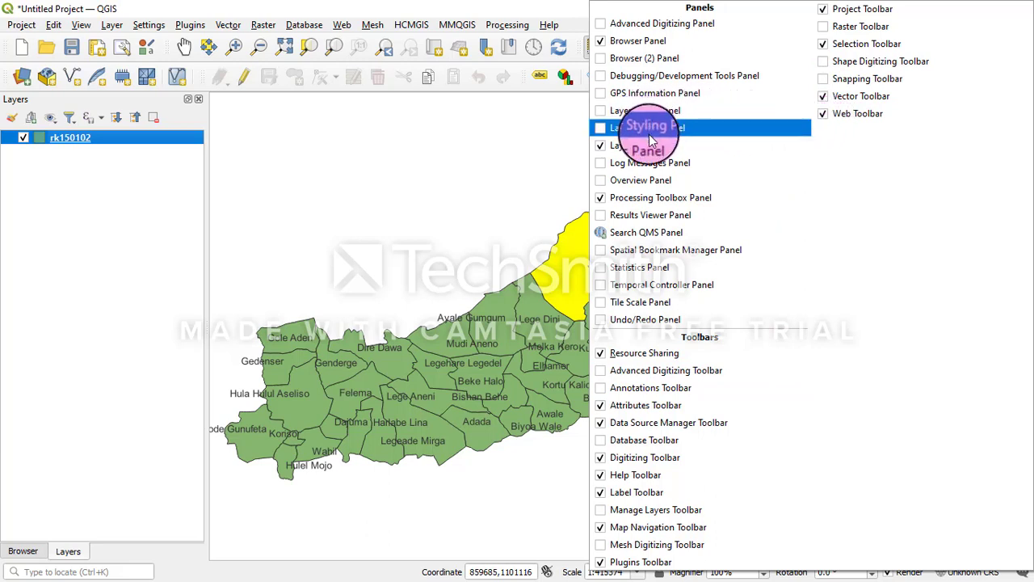
{"action": "left_click", "coordinate": [601, 200]}
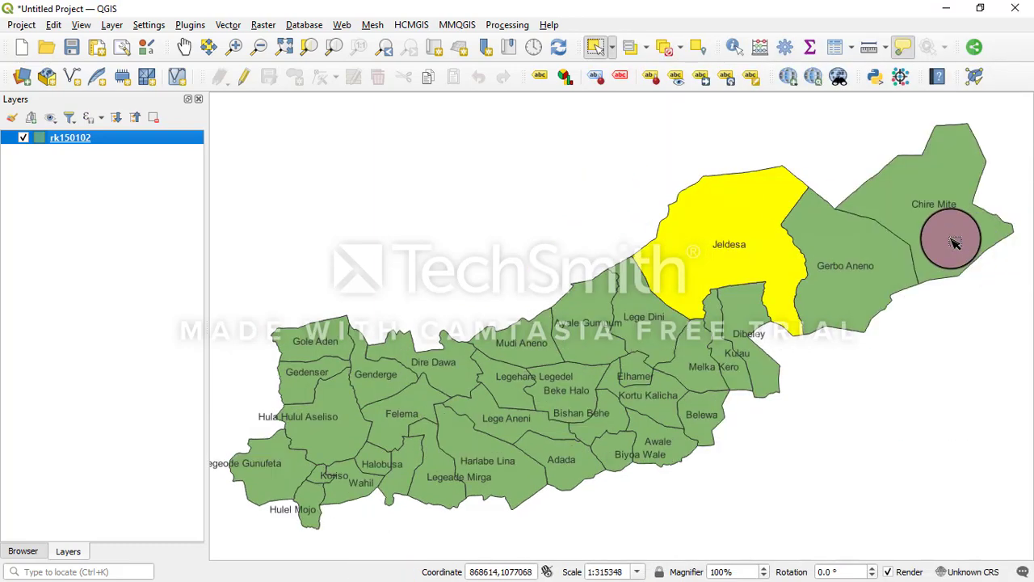
{"action": "mouse_move", "coordinate": [953, 242]}
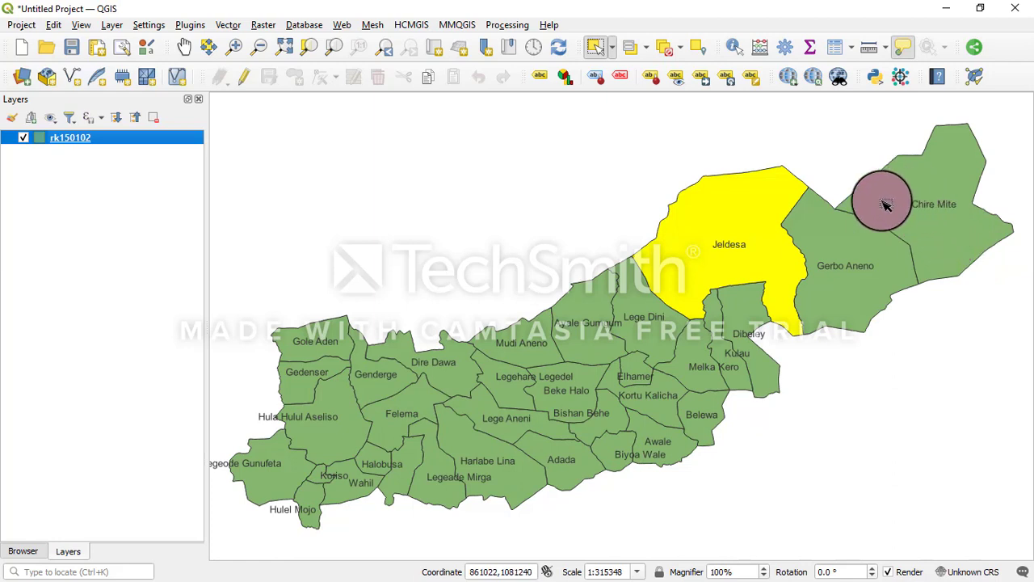
{"action": "mouse_move", "coordinate": [887, 206]}
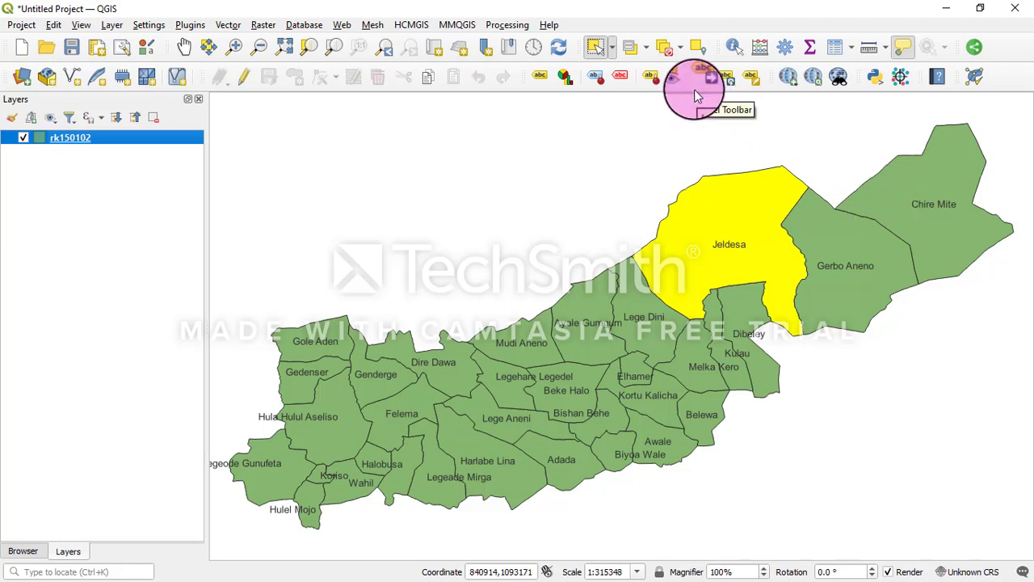
{"action": "left_click", "coordinate": [786, 49]}
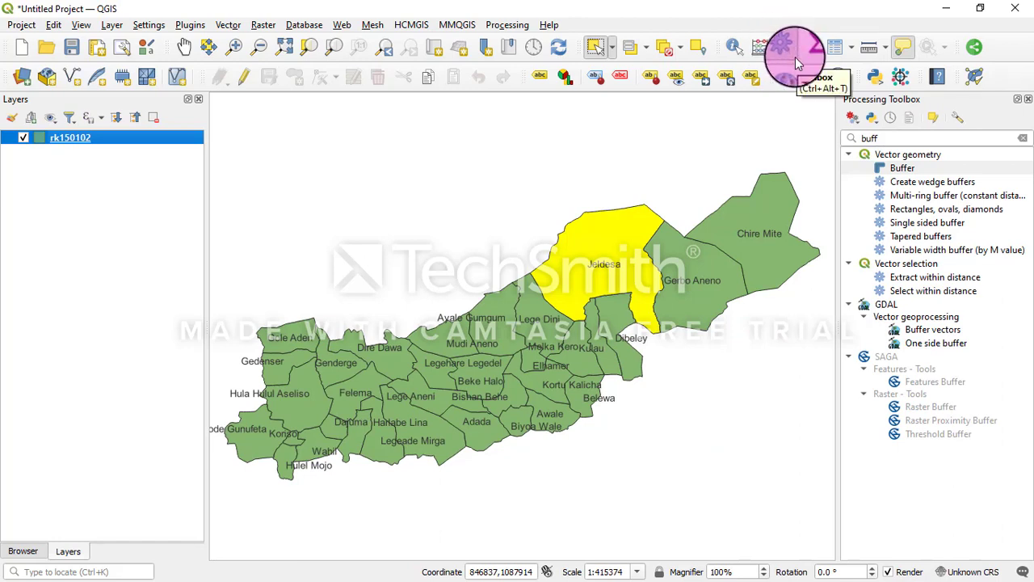
- Switch the Processing Toolbox panel's visibility off and back on once more
{"action": "right_click", "coordinate": [671, 18]}
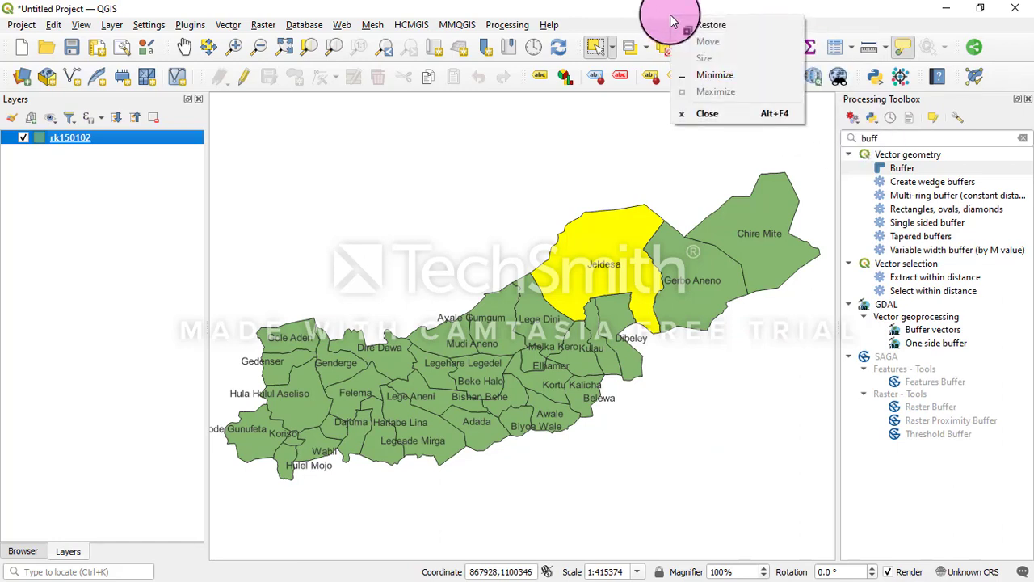
{"action": "right_click", "coordinate": [667, 26]}
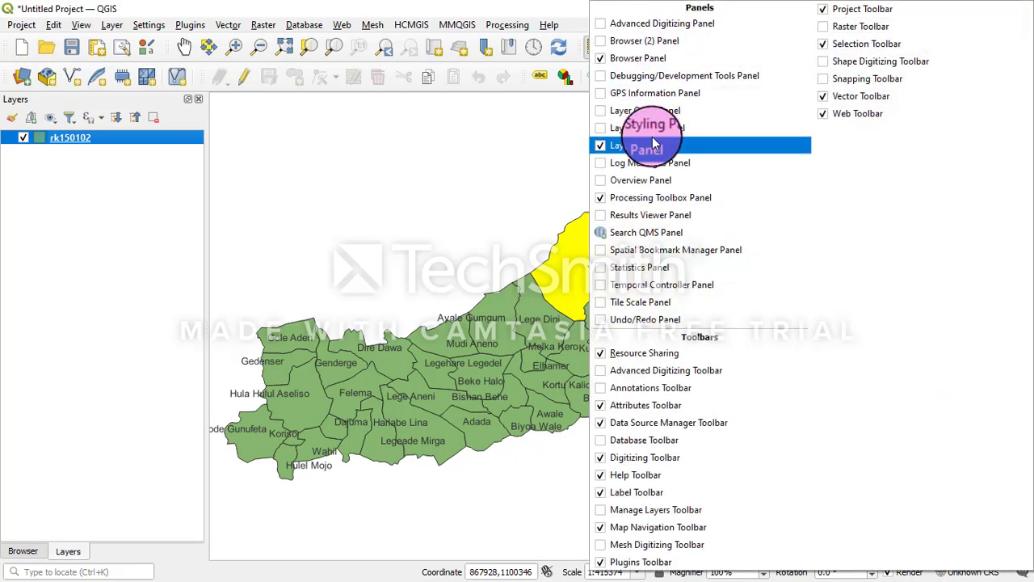
{"action": "left_click", "coordinate": [609, 200]}
{"action": "right_click", "coordinate": [673, 31]}
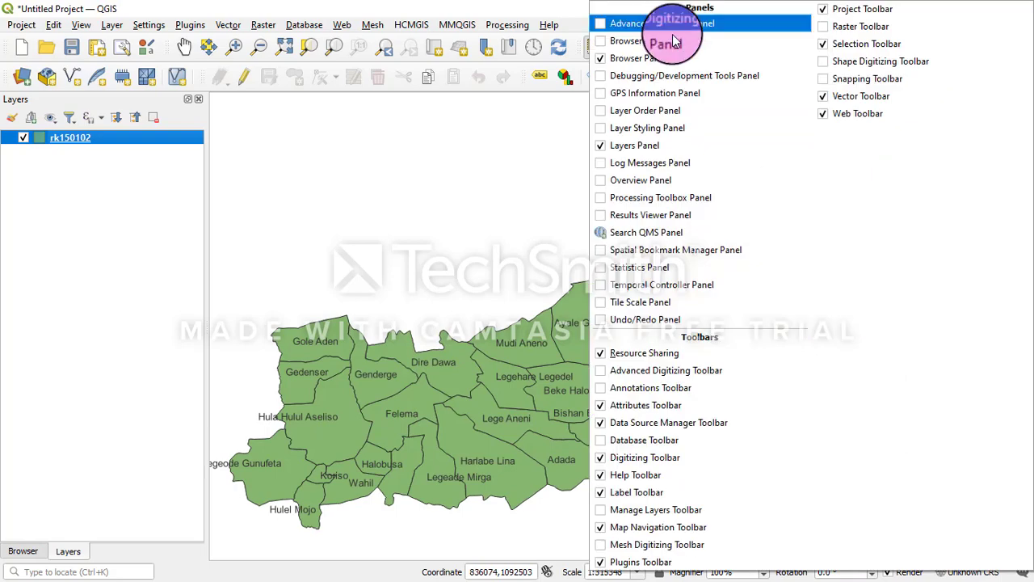
{"action": "left_click", "coordinate": [610, 198]}
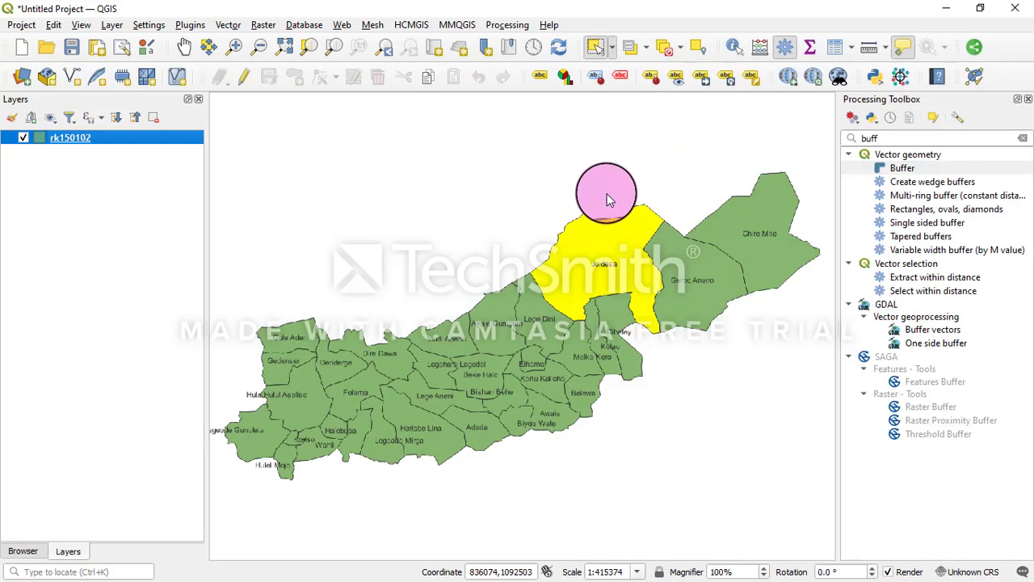
{"action": "left_click_drag", "start_coordinate": [608, 200], "coordinate": [610, 197]}
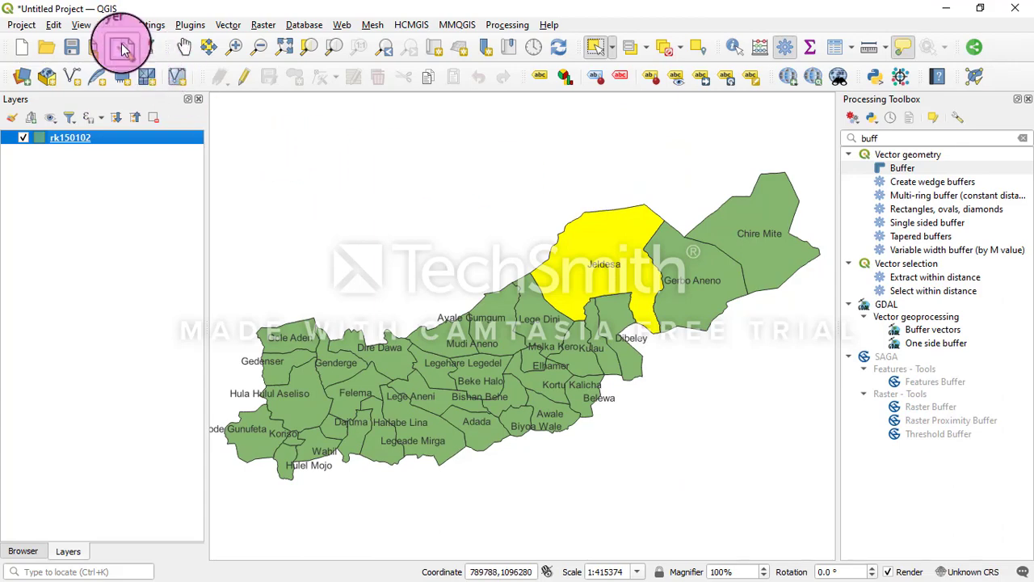
- Hide the Layers panel and restore it in front of the Browser panel
{"action": "left_click", "coordinate": [81, 25]}
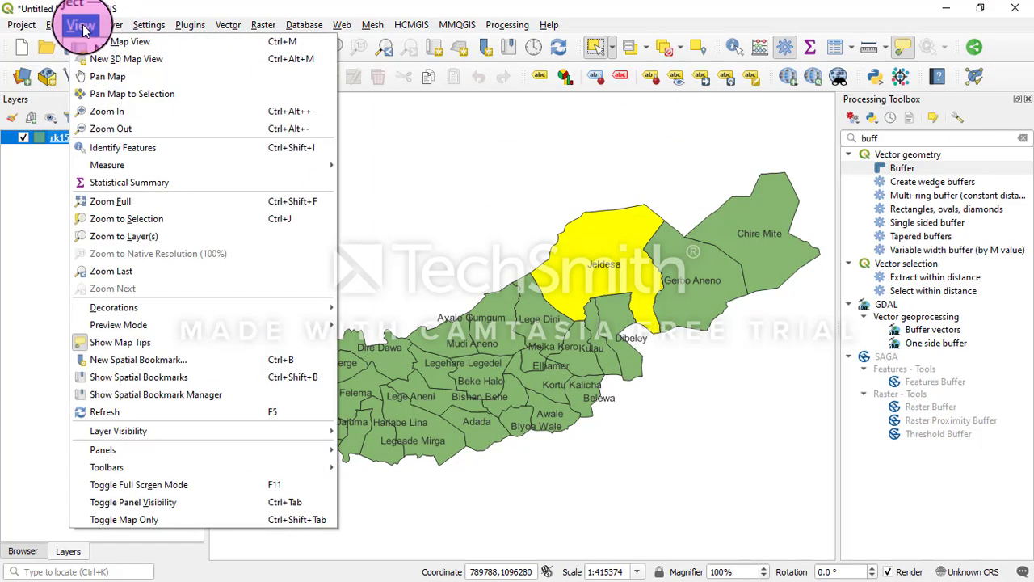
{"action": "mouse_move", "coordinate": [121, 453]}
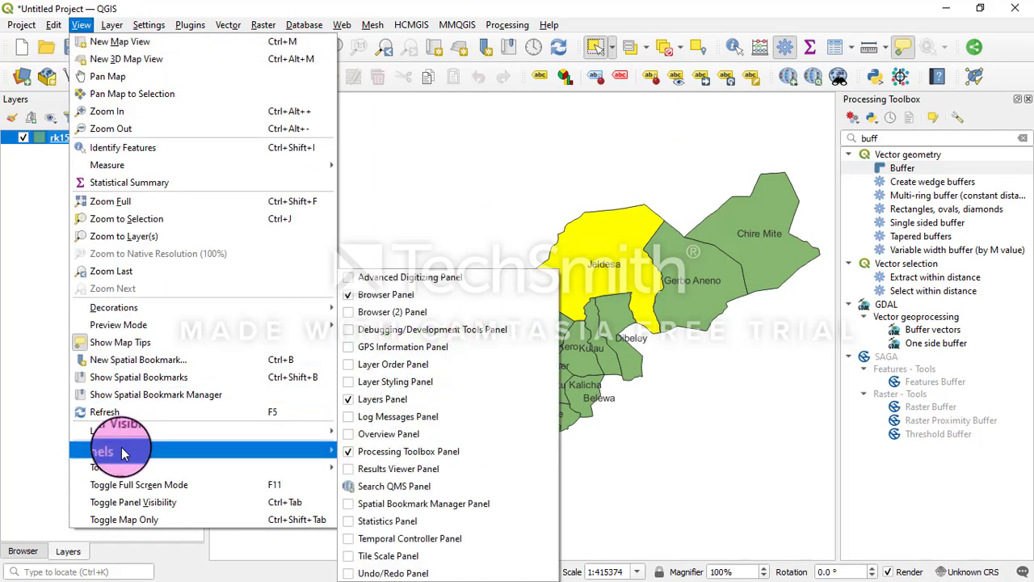
{"action": "left_click", "coordinate": [350, 400]}
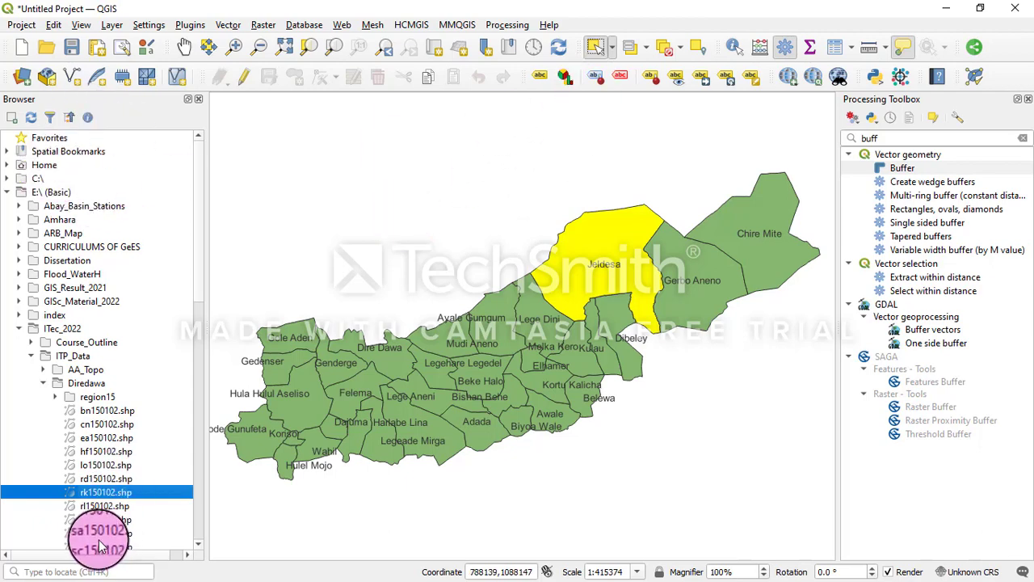
{"action": "left_click", "coordinate": [112, 26]}
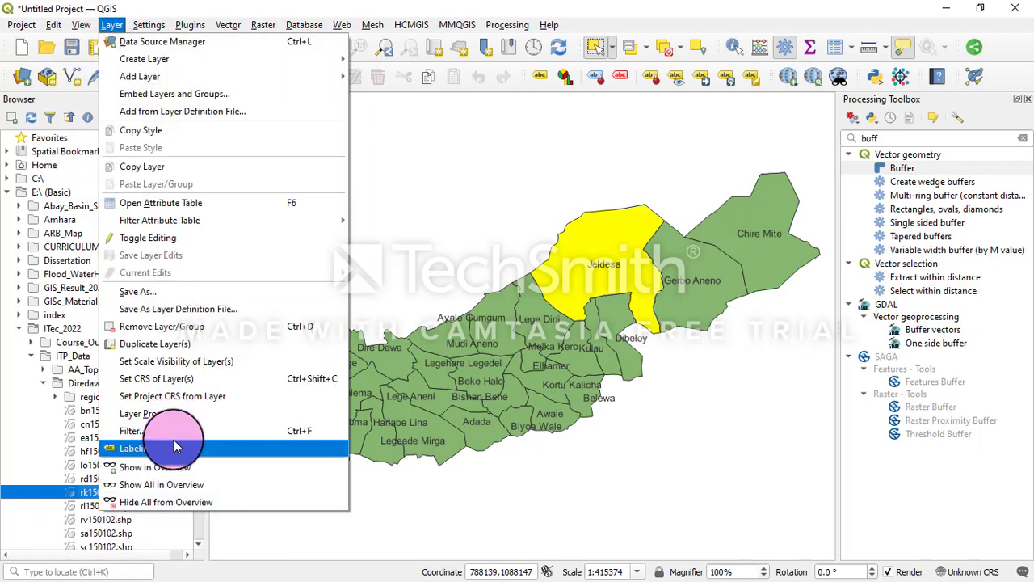
{"action": "left_click", "coordinate": [61, 10]}
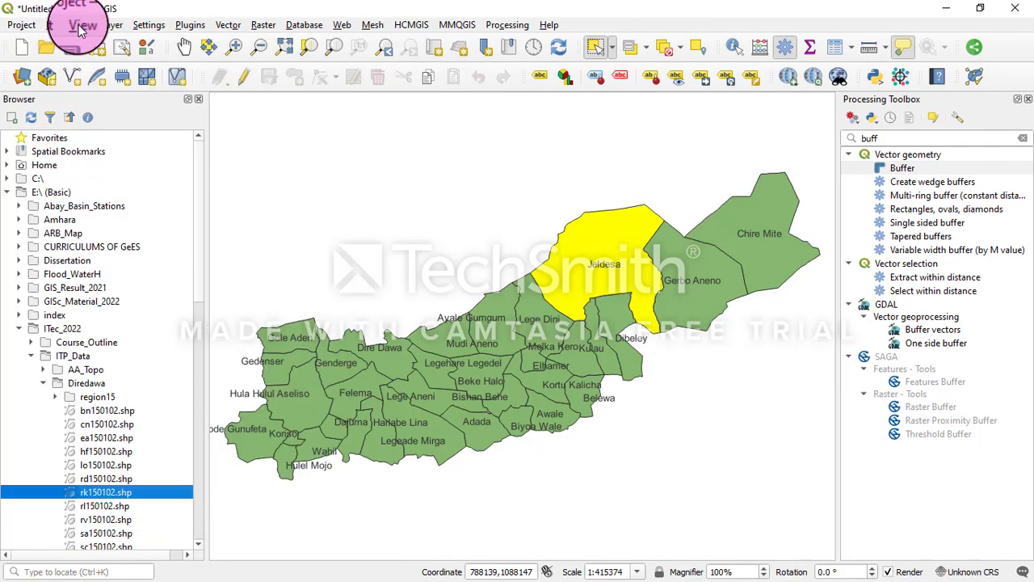
{"action": "left_click", "coordinate": [80, 25]}
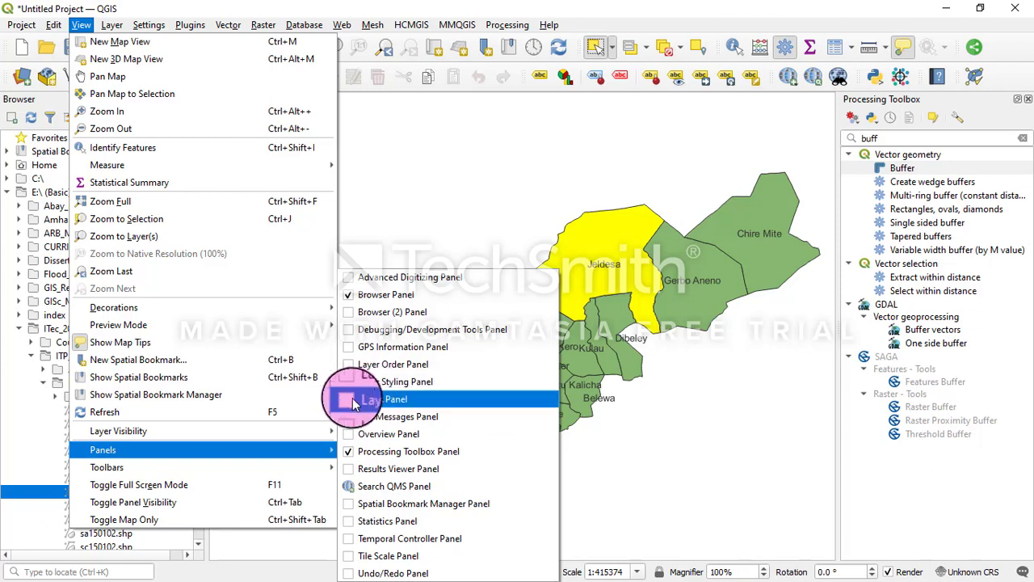
{"action": "left_click", "coordinate": [350, 398]}
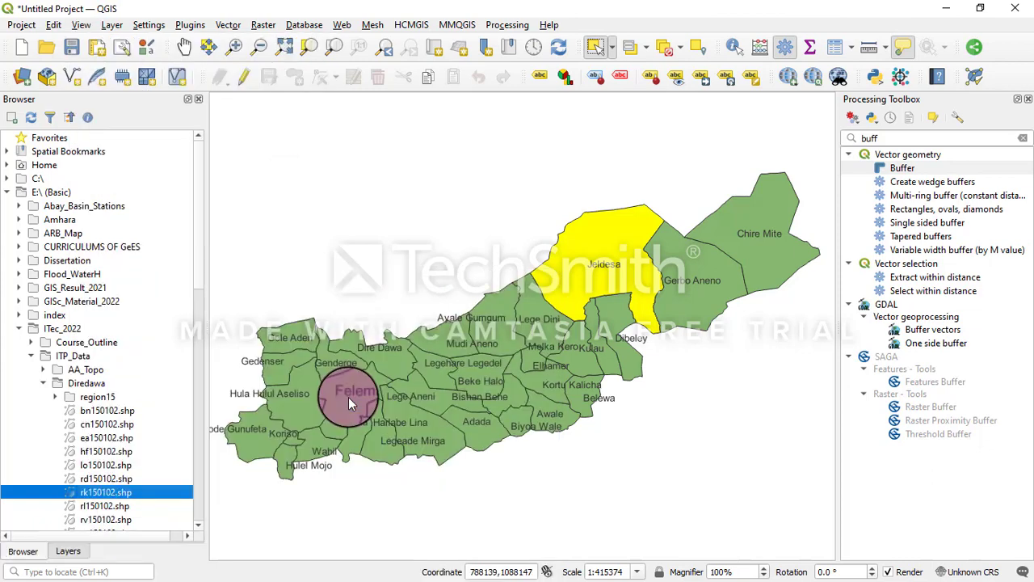
{"action": "left_click", "coordinate": [71, 552]}
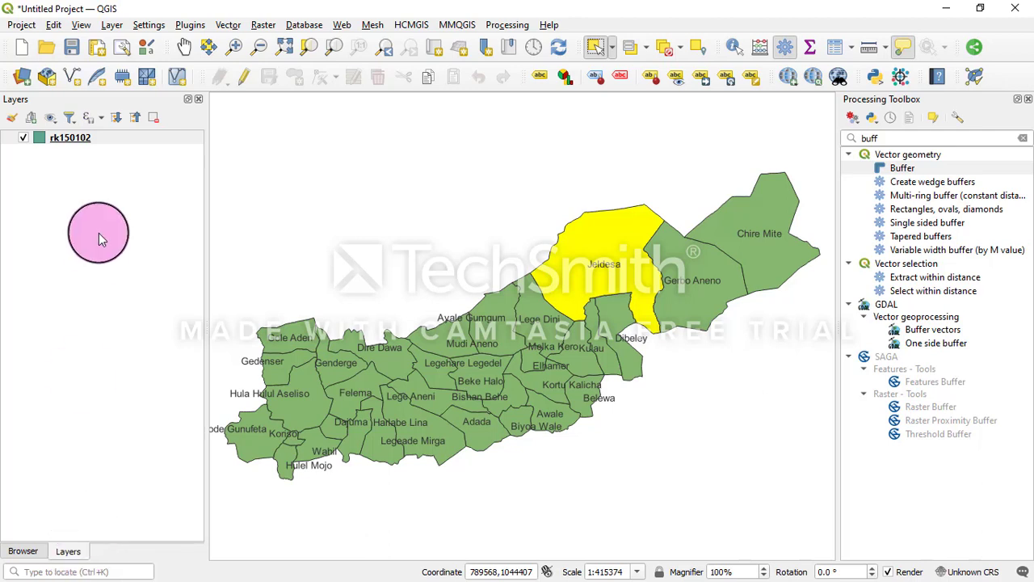
- Open the plugin manager and browse the lists of not installed plugins and all plugins
{"action": "left_click", "coordinate": [190, 25]}
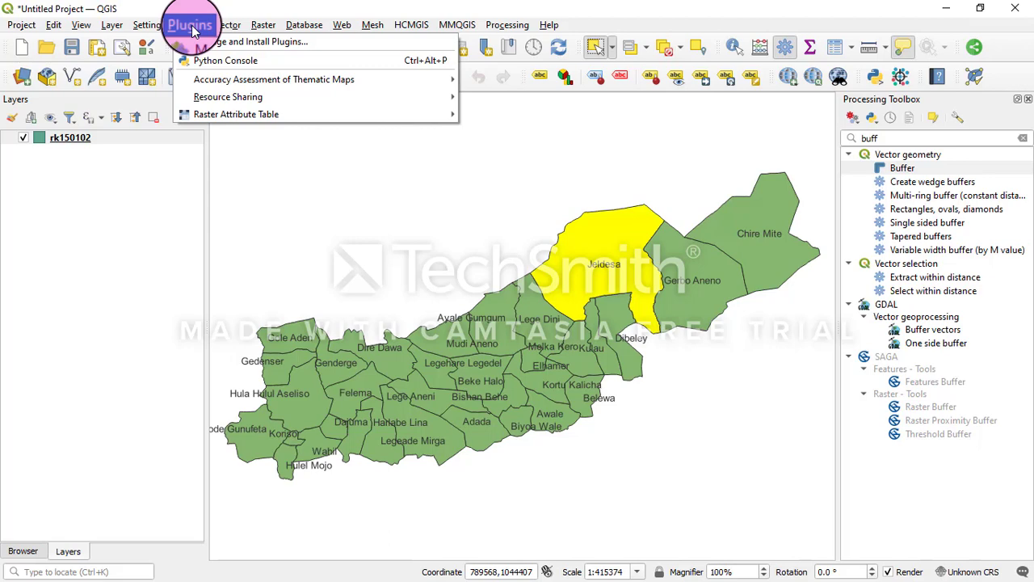
{"action": "left_click", "coordinate": [211, 41]}
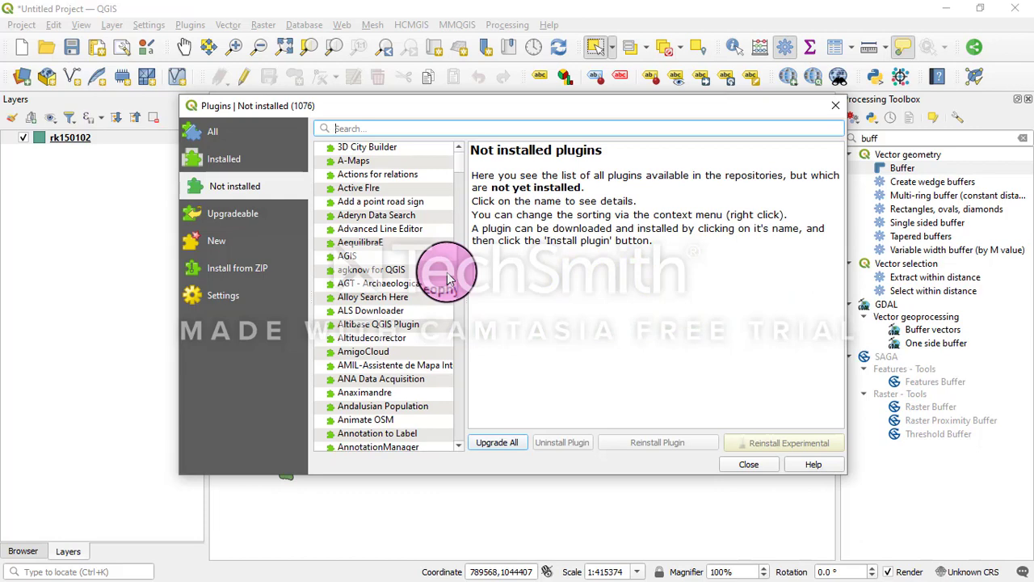
{"action": "left_click", "coordinate": [283, 184]}
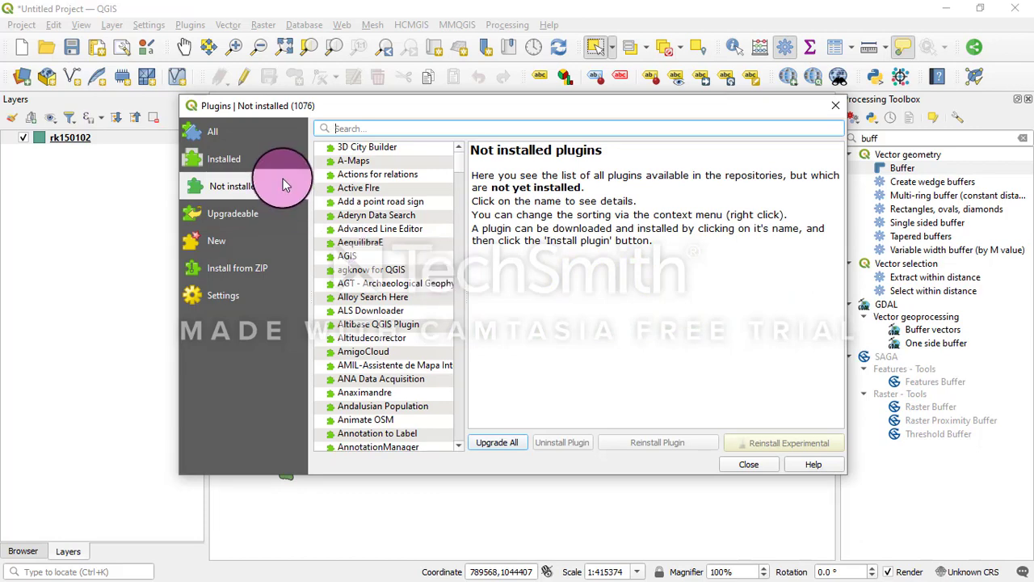
{"action": "left_click", "coordinate": [225, 134]}
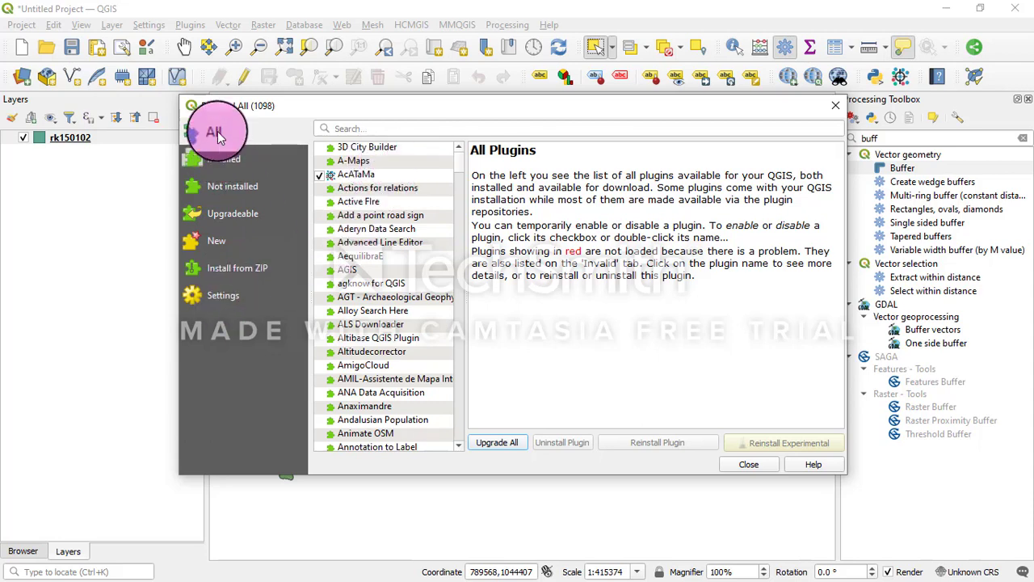
{"action": "mouse_move", "coordinate": [458, 153]}
{"action": "left_mouse_down"}
{"action": "mouse_move", "coordinate": [445, 334]}
{"action": "mouse_move", "coordinate": [453, 436]}
{"action": "mouse_move", "coordinate": [461, 145]}
{"action": "left_mouse_up"}
- Review the plugin manager's settings and the details of the Add a point road sign plugin
{"action": "left_click", "coordinate": [224, 297]}
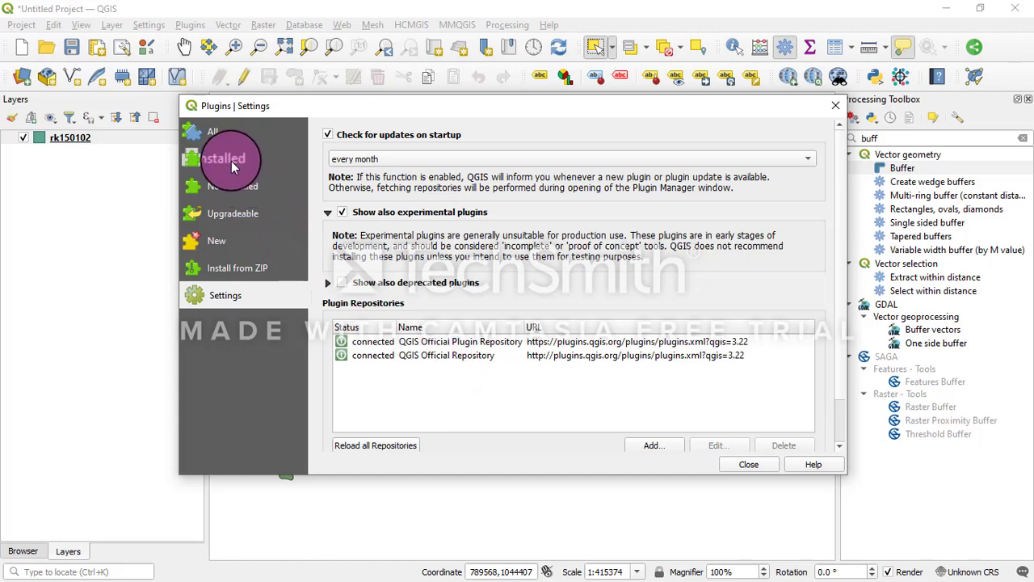
{"action": "left_click", "coordinate": [217, 136]}
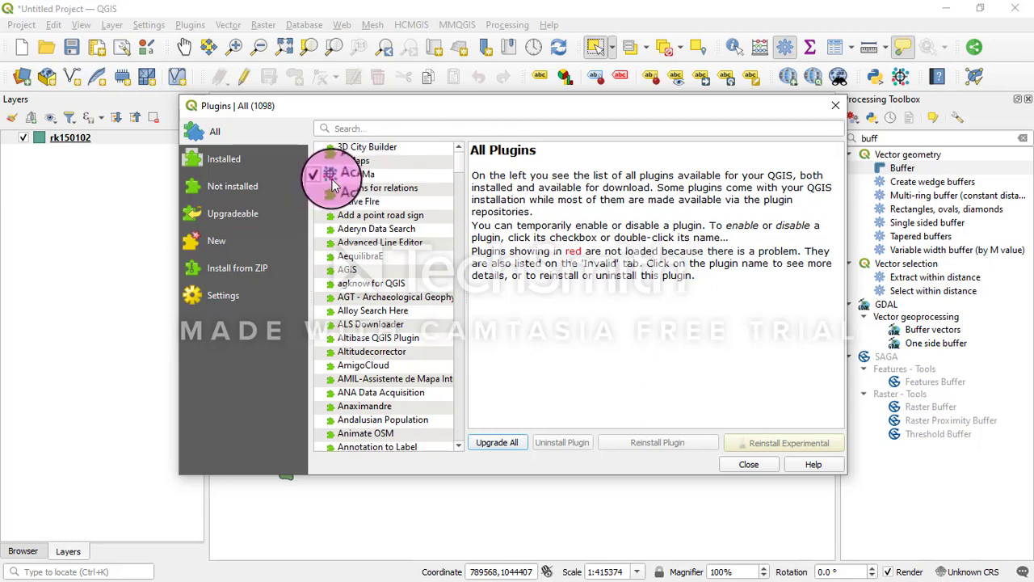
{"action": "left_click", "coordinate": [356, 217]}
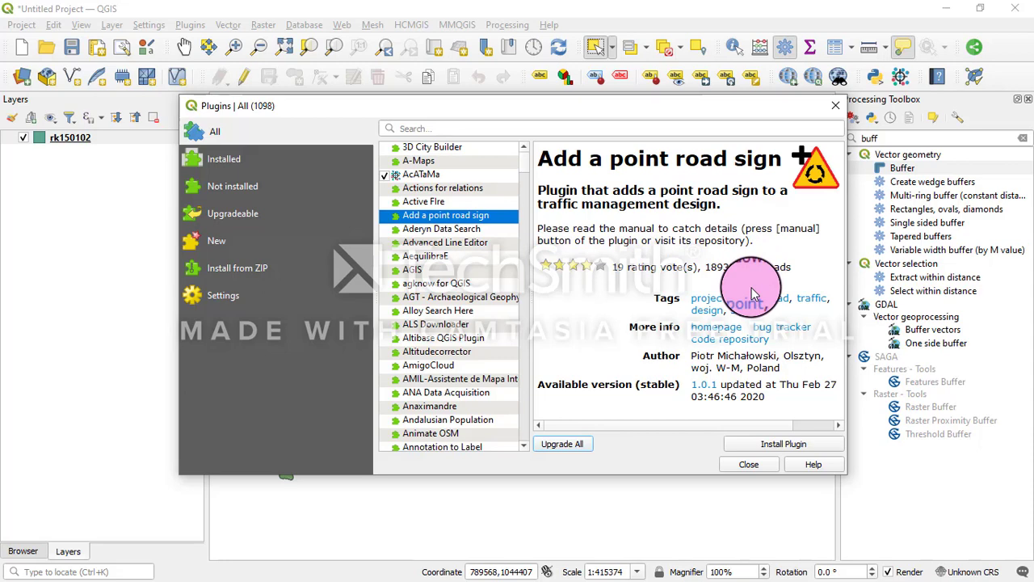
- Review the installed plugins and the Install from ZIP option, and close the plugin manager
{"action": "left_click", "coordinate": [234, 166]}
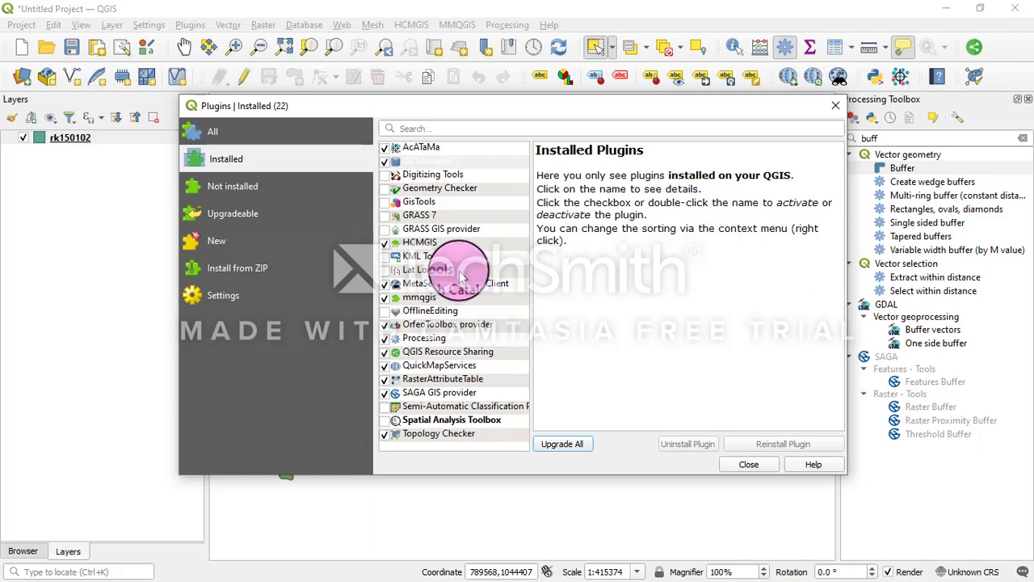
{"action": "left_click", "coordinate": [237, 269]}
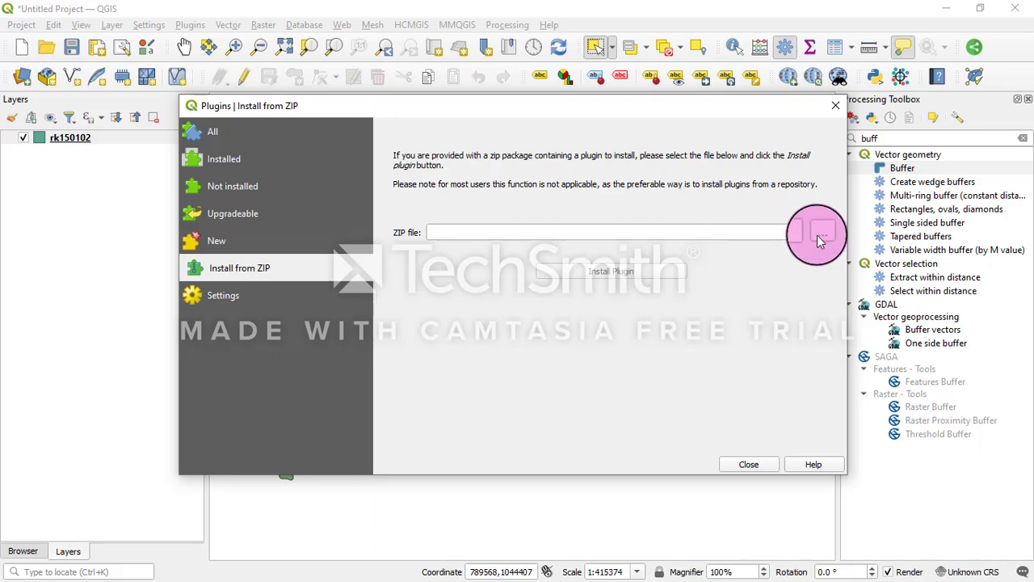
{"action": "left_click", "coordinate": [837, 111]}
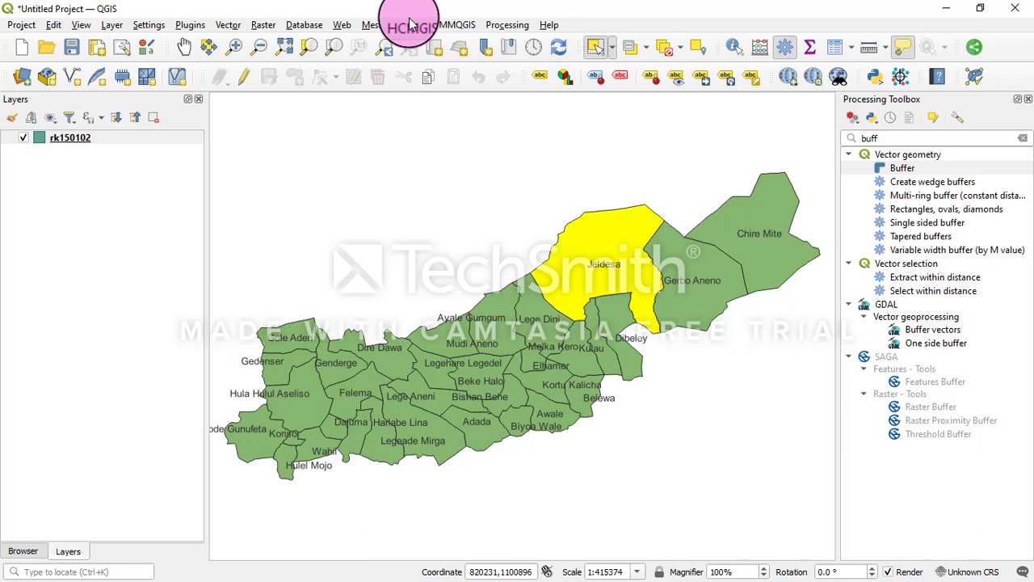
- Examine the basemaps offered by the HCMGIS plugin without adding one
{"action": "left_click", "coordinate": [411, 24]}
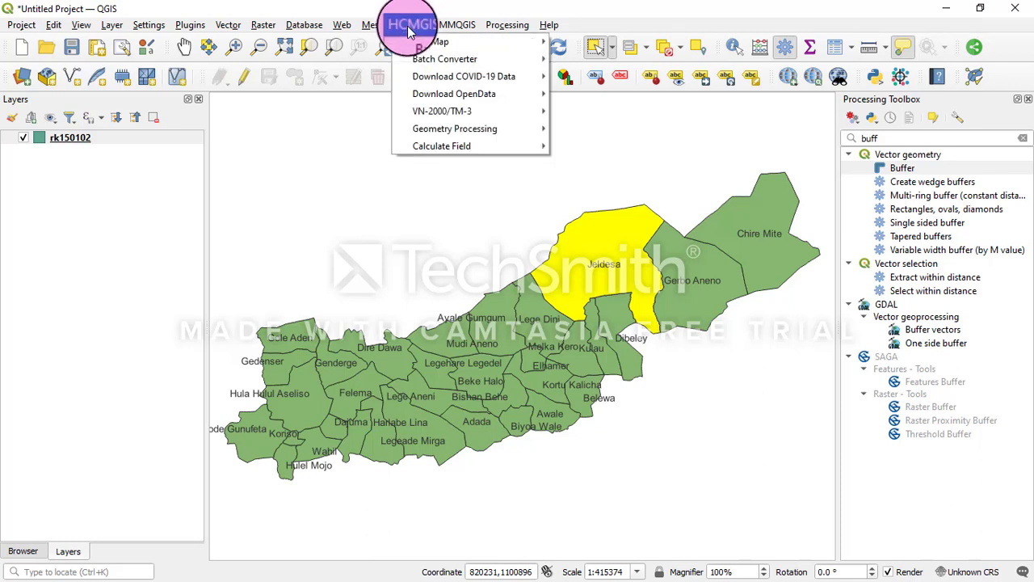
{"action": "mouse_move", "coordinate": [427, 45]}
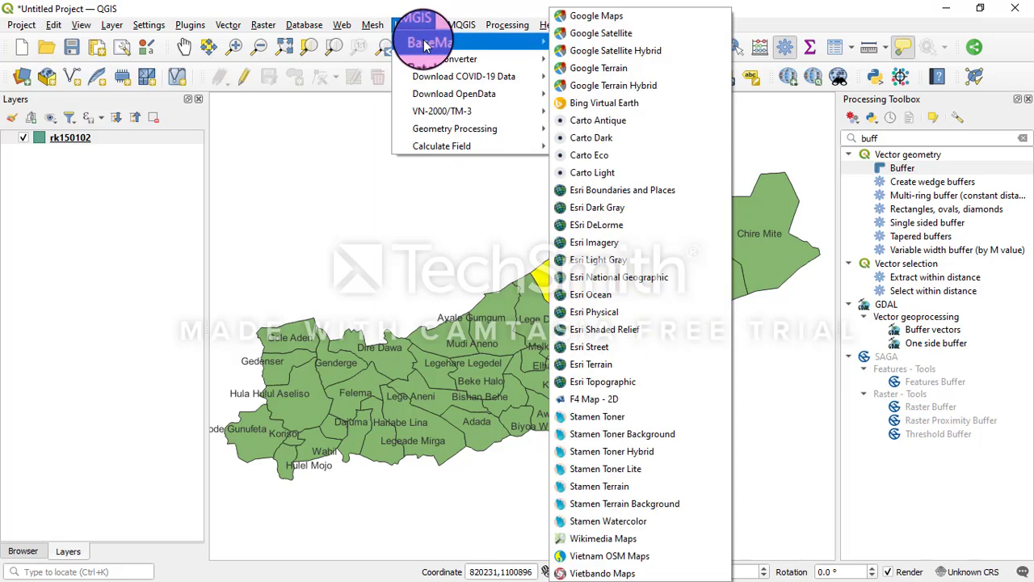
{"action": "left_click", "coordinate": [549, 24]}
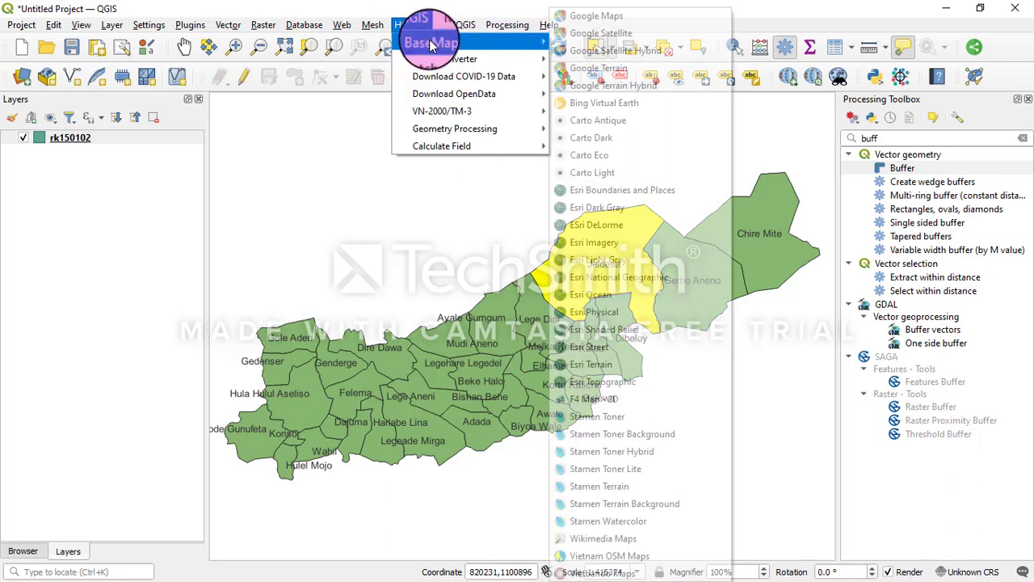
- Review the MMQGIS tool categories and the HCMGIS basemap list, and clear the map selection without adding a basemap
{"action": "mouse_move", "coordinate": [495, 26]}
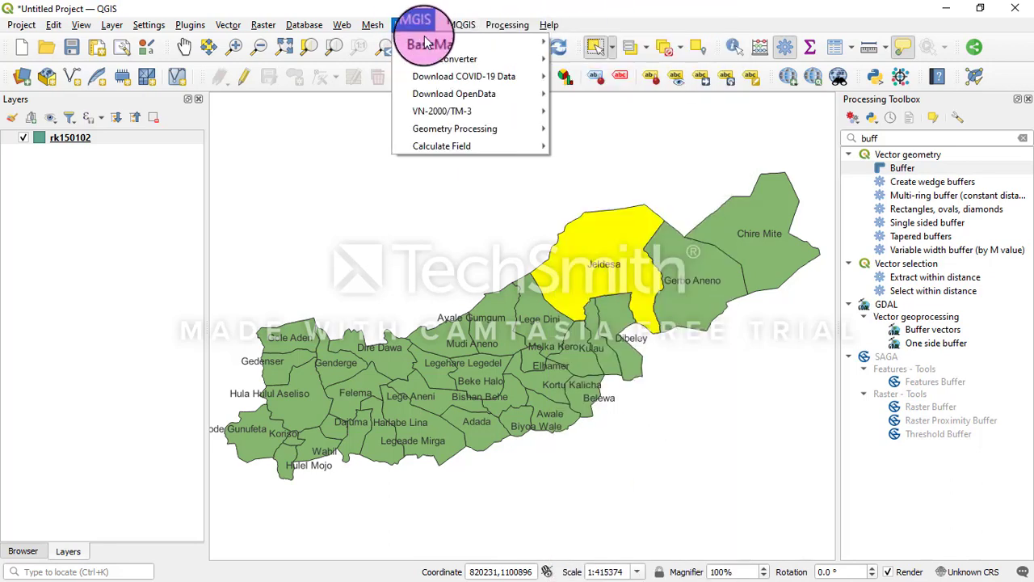
{"action": "left_click", "coordinate": [542, 36]}
{"action": "left_click", "coordinate": [549, 26]}
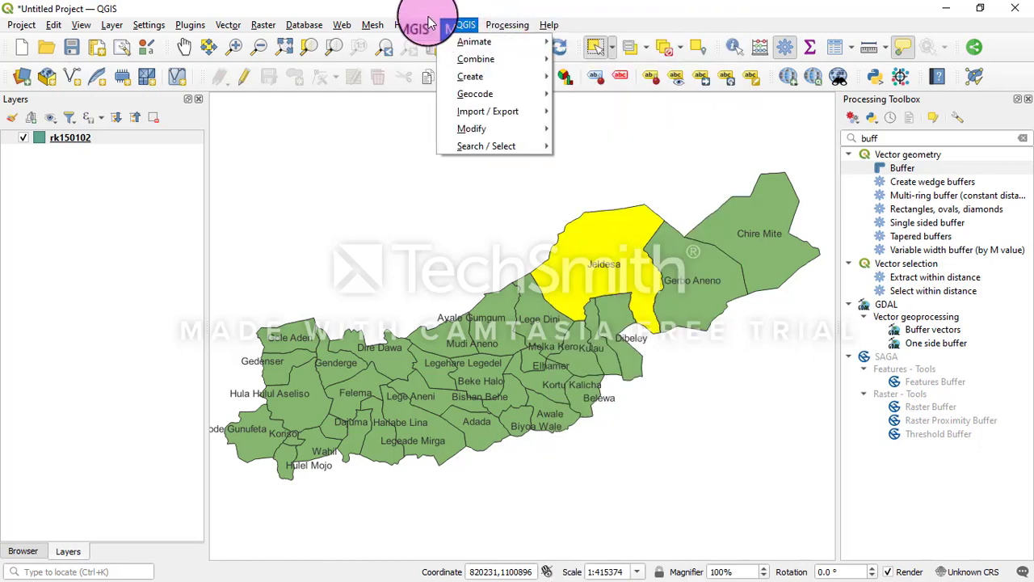
{"action": "mouse_move", "coordinate": [425, 43]}
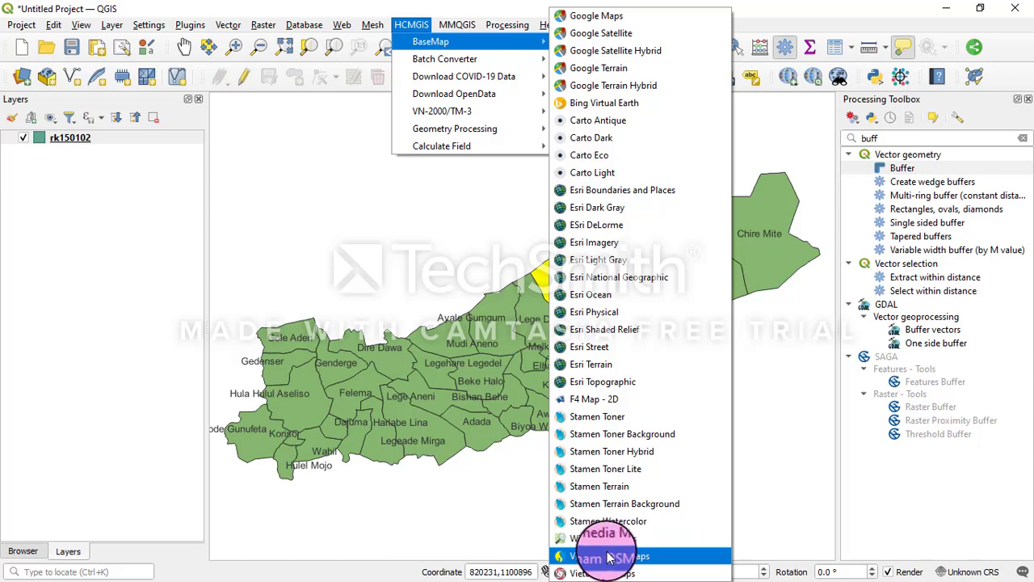
{"action": "left_click", "coordinate": [452, 262]}
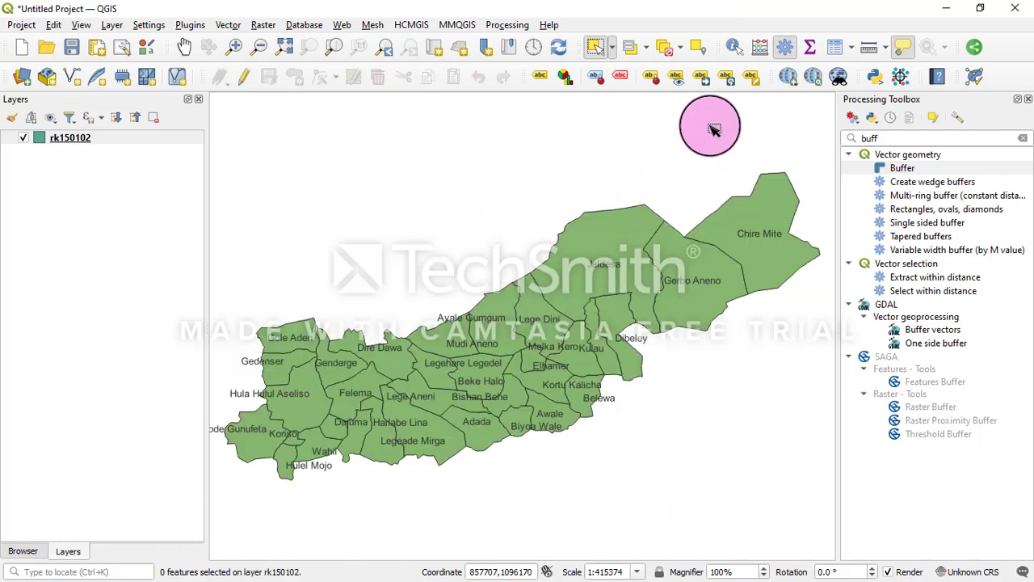
- Add the OSM Standard basemap from the QuickMapServices plugin beneath the rk150102 layer
{"action": "left_click", "coordinate": [796, 85]}
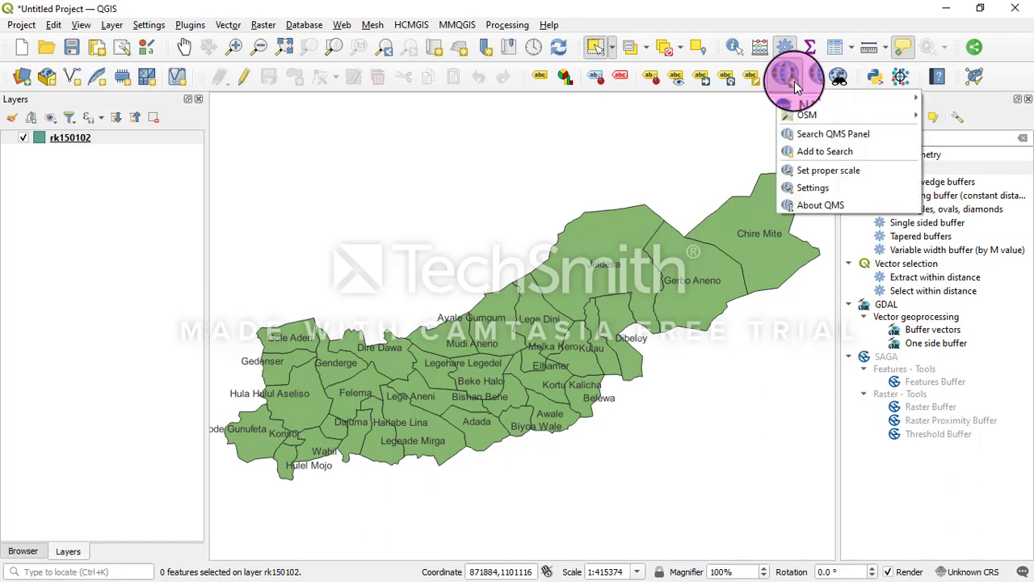
{"action": "mouse_move", "coordinate": [804, 99]}
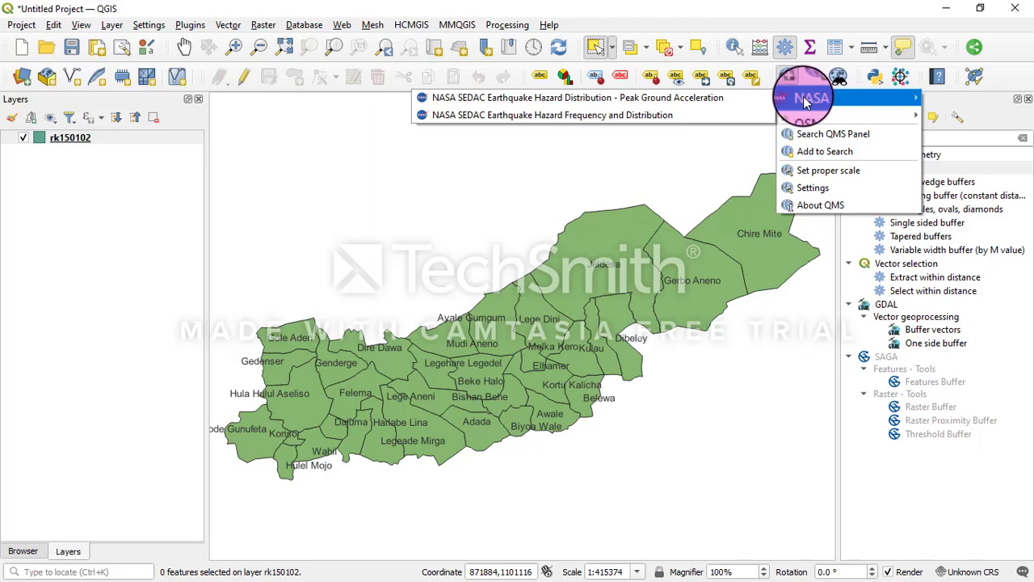
{"action": "mouse_move", "coordinate": [810, 117]}
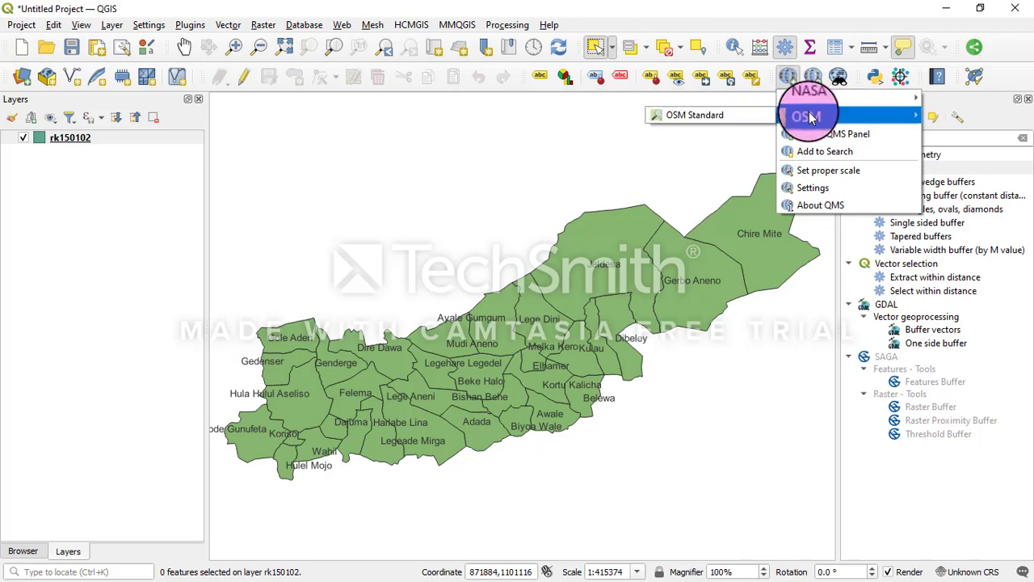
{"action": "left_click", "coordinate": [712, 117]}
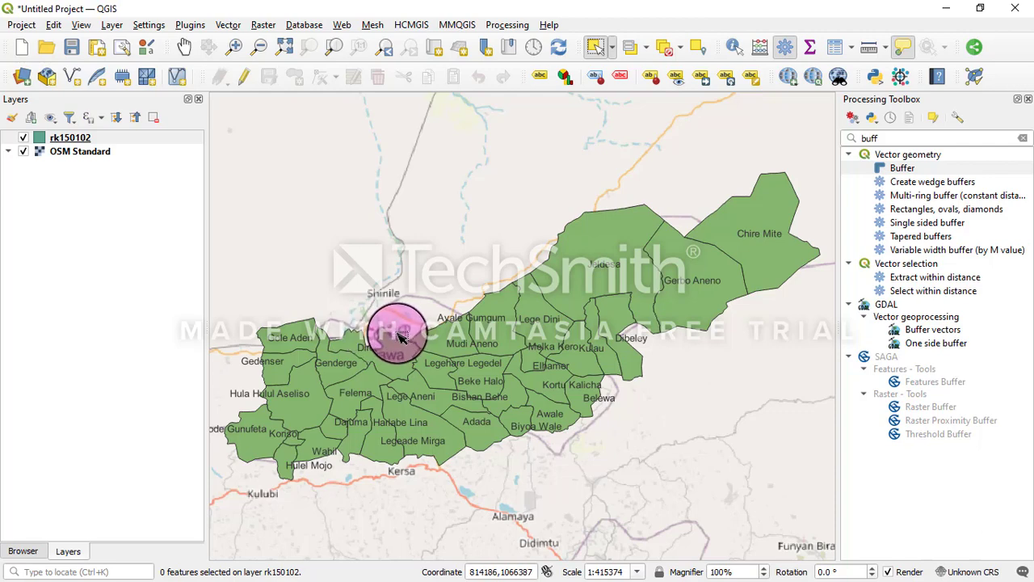
- Open the rk150102 layer's symbology properties and choose the outline blue preset symbol
{"action": "right_click", "coordinate": [55, 142]}
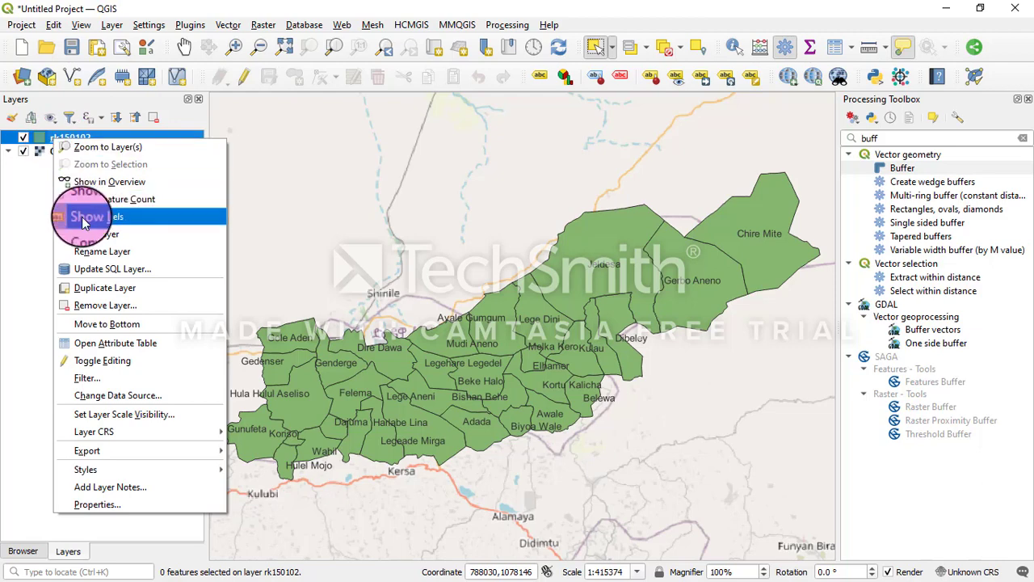
{"action": "left_click", "coordinate": [105, 505]}
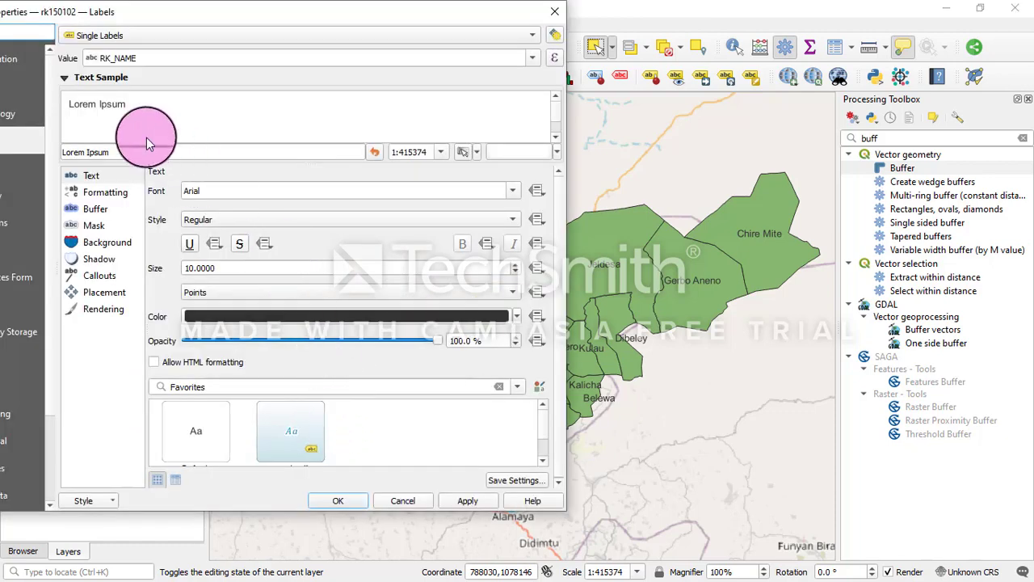
{"action": "left_click_drag", "start_coordinate": [129, 18], "coordinate": [287, 24]}
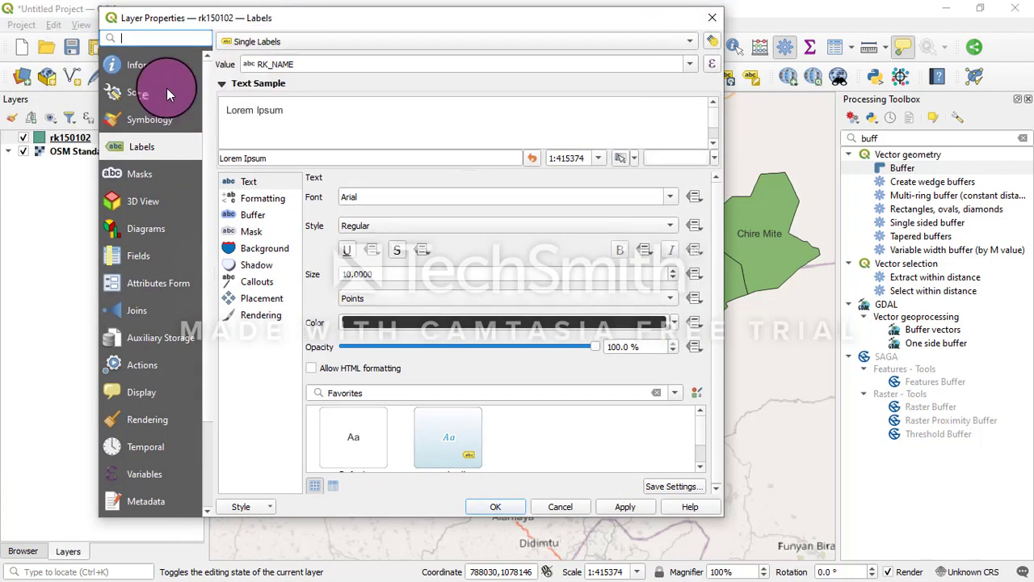
{"action": "left_click", "coordinate": [161, 121]}
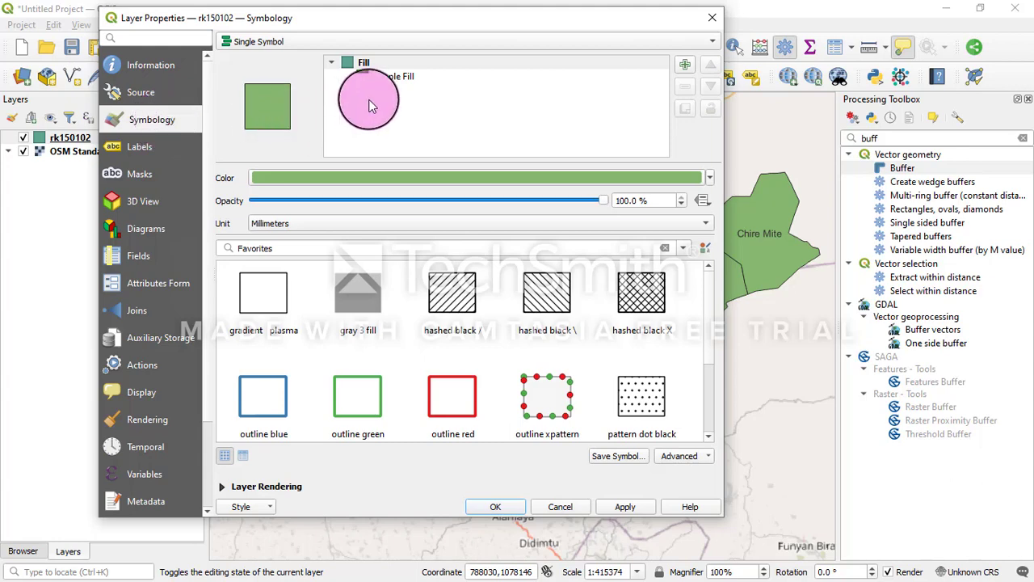
{"action": "left_click", "coordinate": [273, 411]}
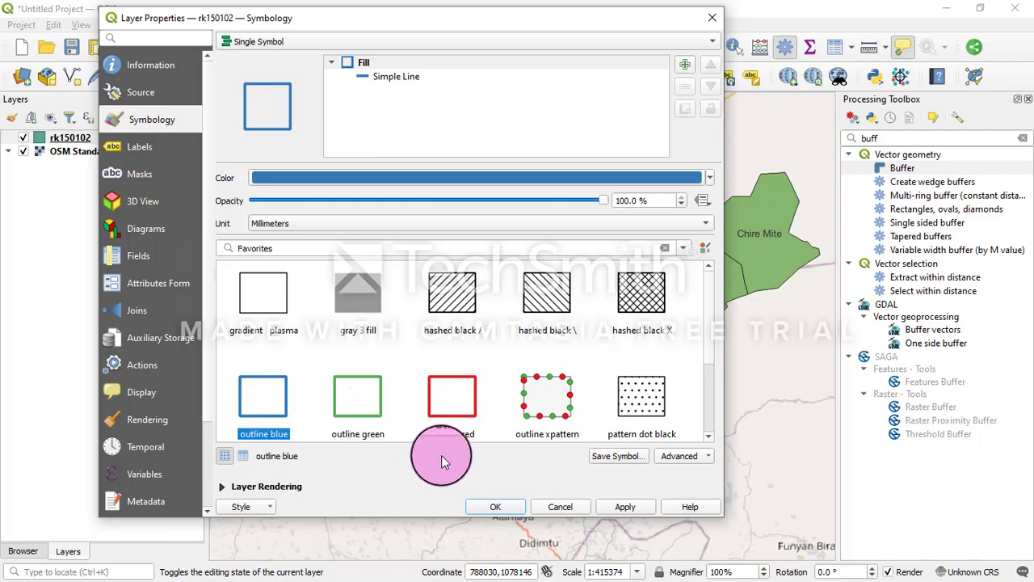
- Change the rk150102 outline symbol's colour to a deeper blue and apply it to the map
{"action": "left_click", "coordinate": [707, 177]}
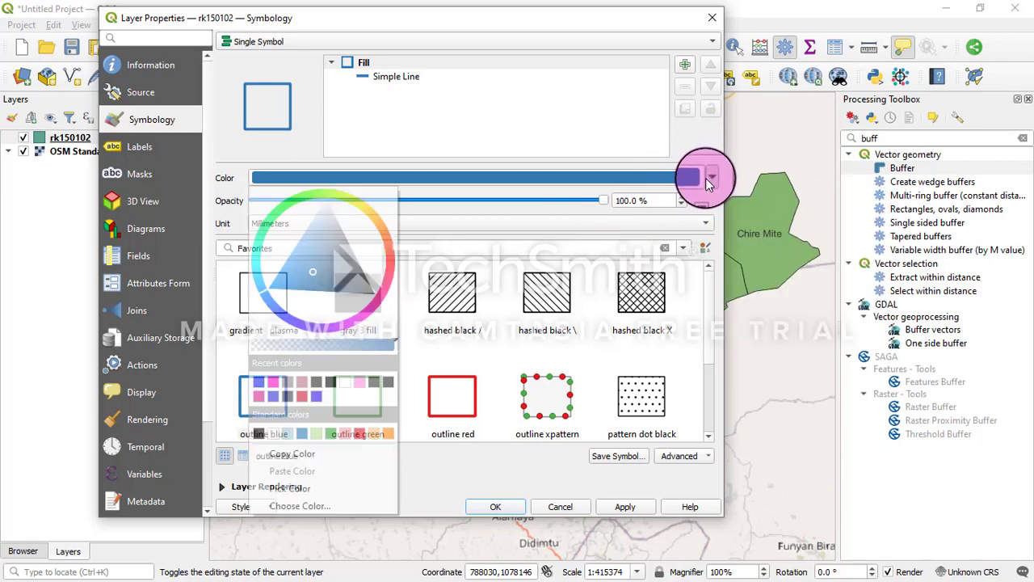
{"action": "left_click", "coordinate": [291, 325]}
{"action": "left_click", "coordinate": [549, 495]}
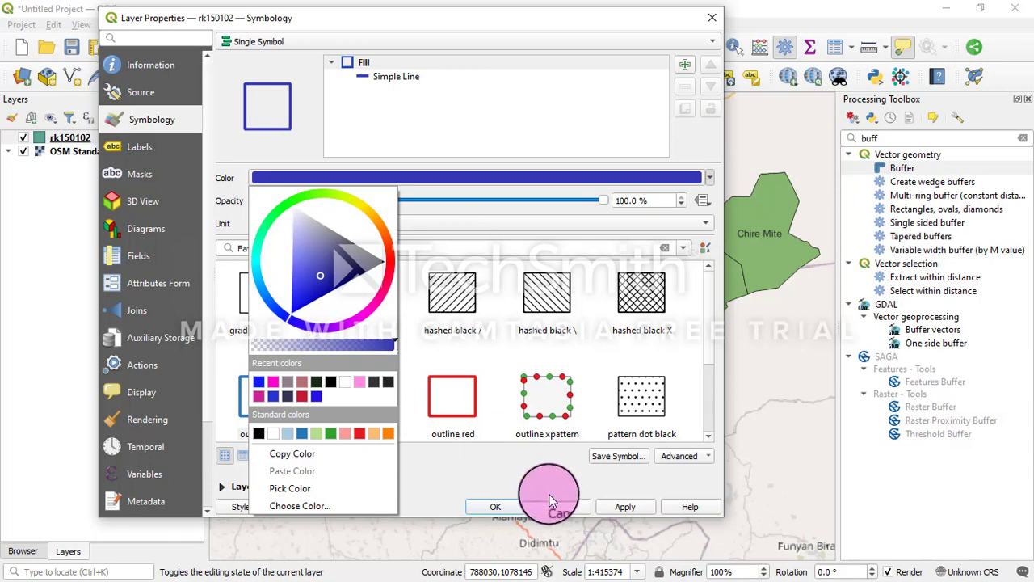
{"action": "left_click", "coordinate": [619, 507]}
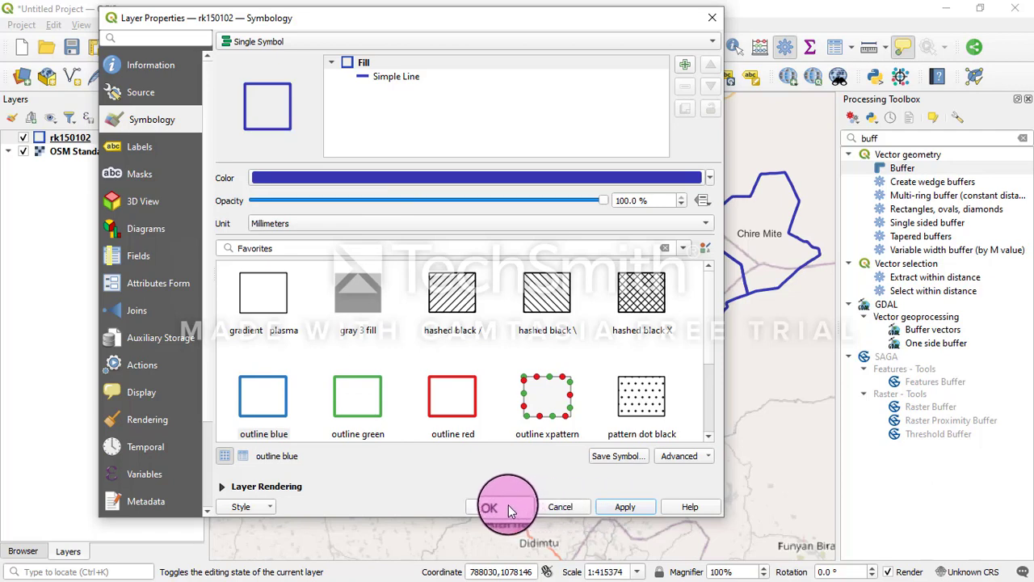
- Set the Simple Line stroke width of the rk150102 outline to 0.36 millimeters and accept the layer properties
{"action": "left_click", "coordinate": [333, 63]}
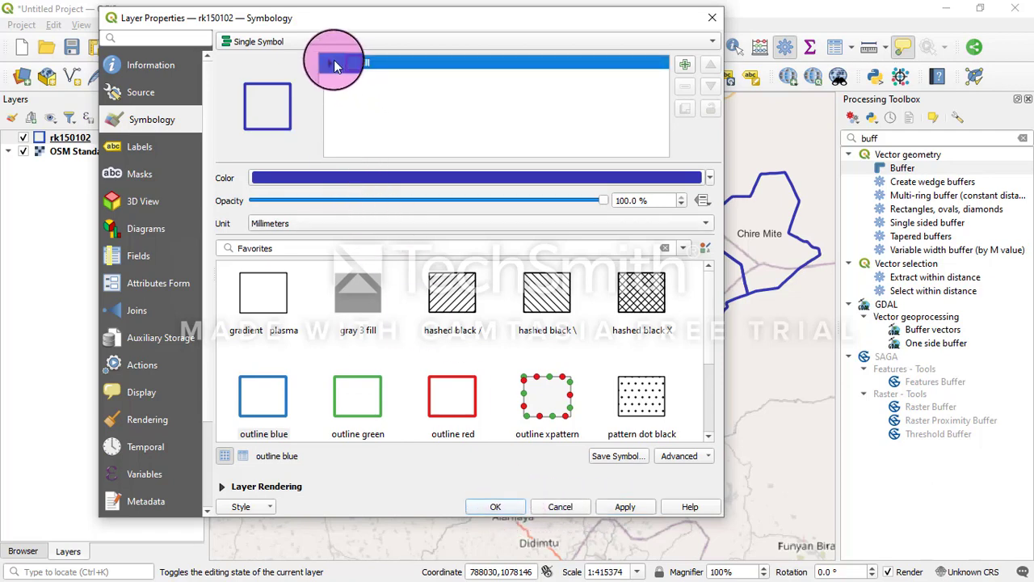
{"action": "left_click", "coordinate": [333, 62]}
{"action": "left_click", "coordinate": [365, 76]}
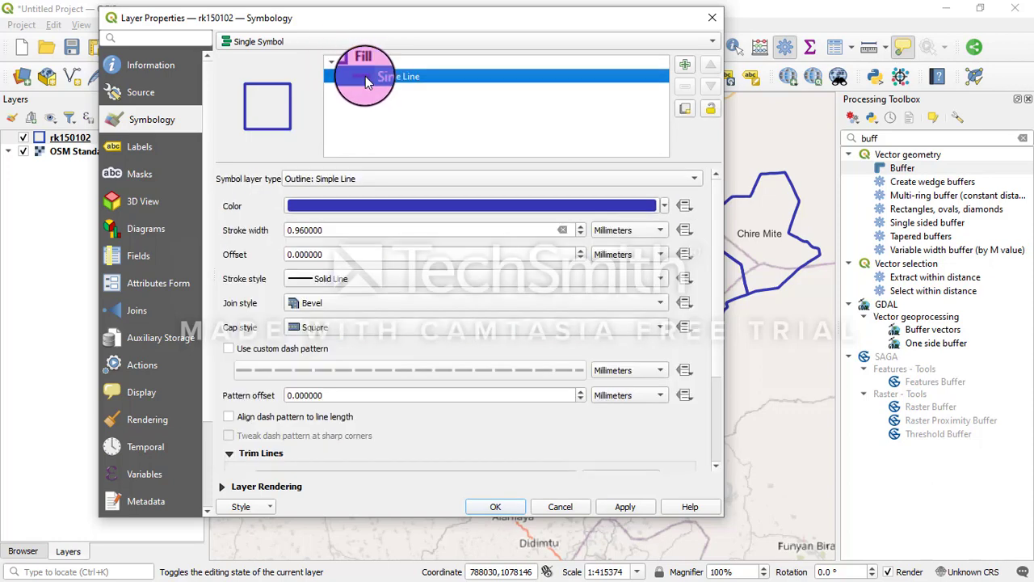
{"action": "left_click", "coordinate": [581, 234]}
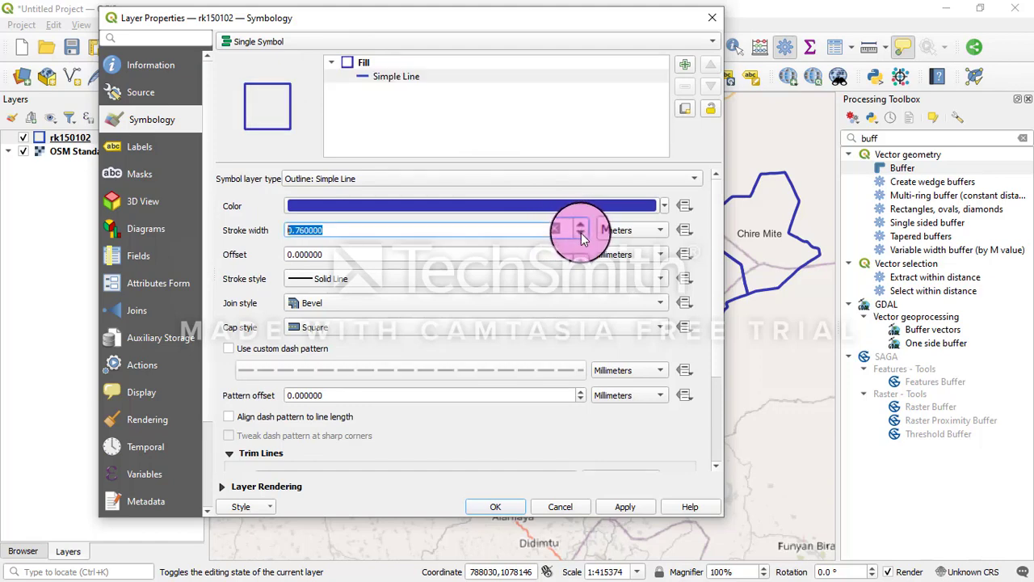
{"action": "left_click", "coordinate": [581, 233]}
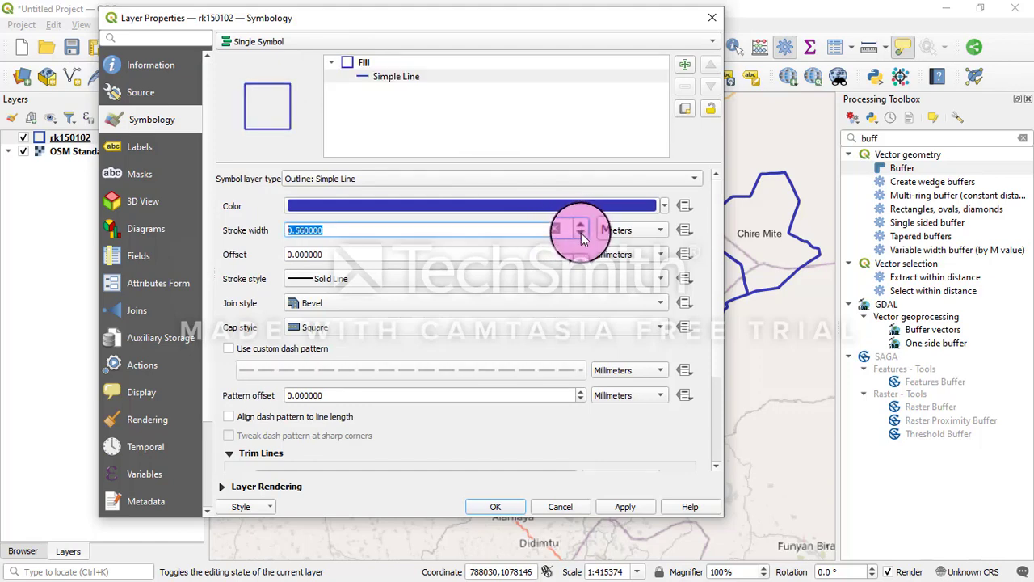
{"action": "left_click", "coordinate": [581, 232]}
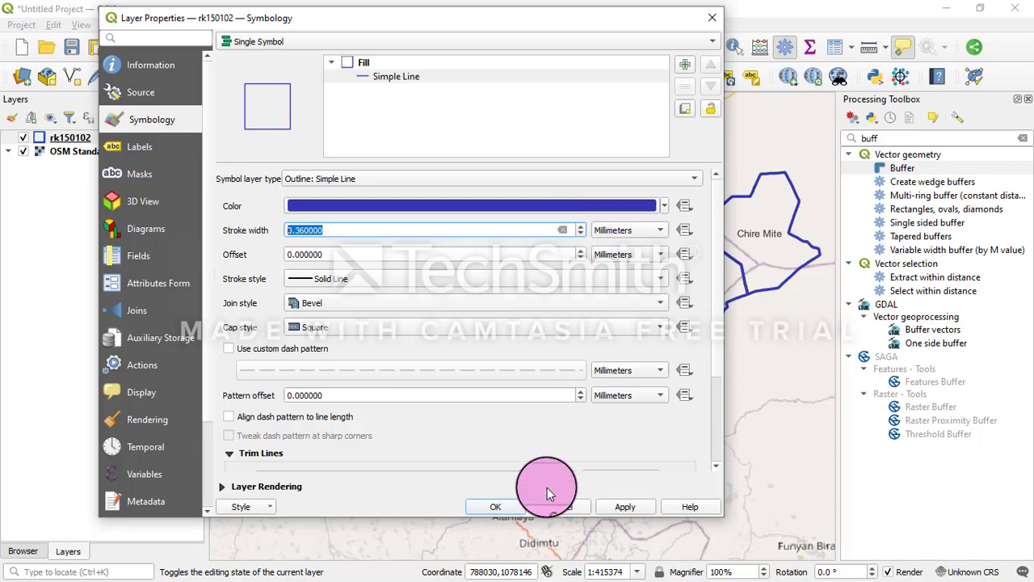
{"action": "left_click", "coordinate": [504, 504]}
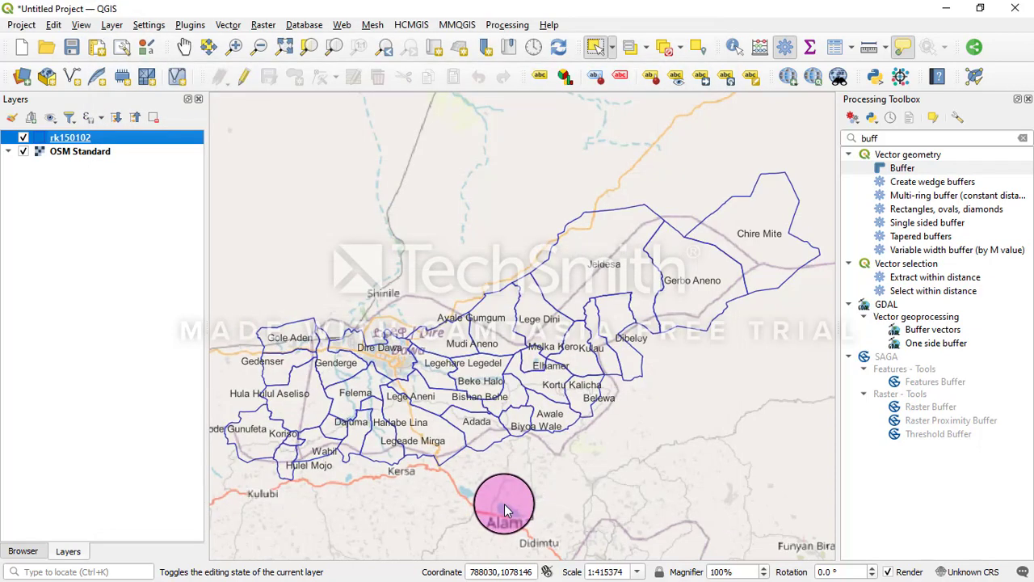
- Inspect the OSM basemap around Dire Dawa city with the rk150102 boundaries temporarily hidden and shown again
{"action": "left_click", "coordinate": [238, 47]}
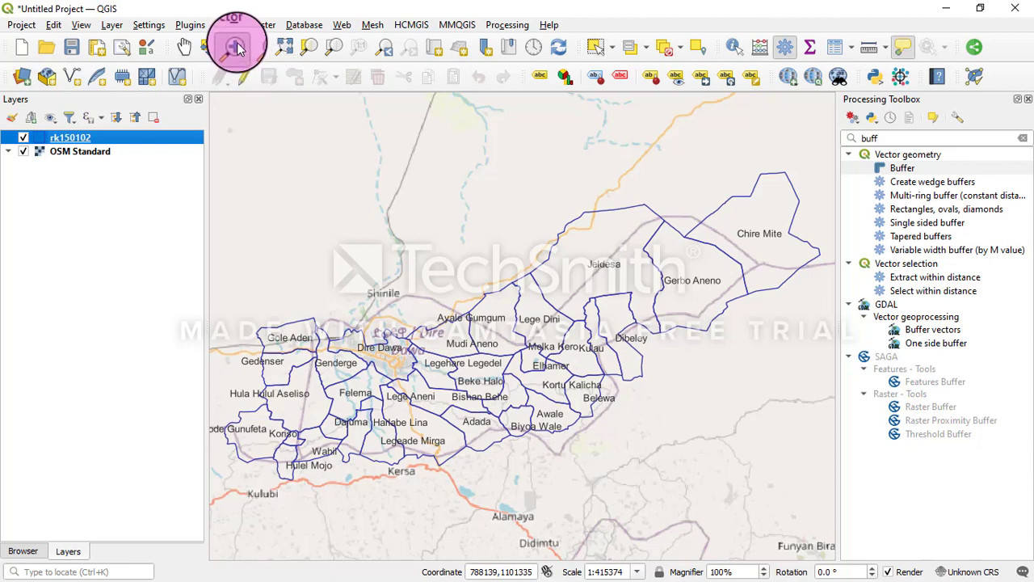
{"action": "left_click", "coordinate": [384, 341]}
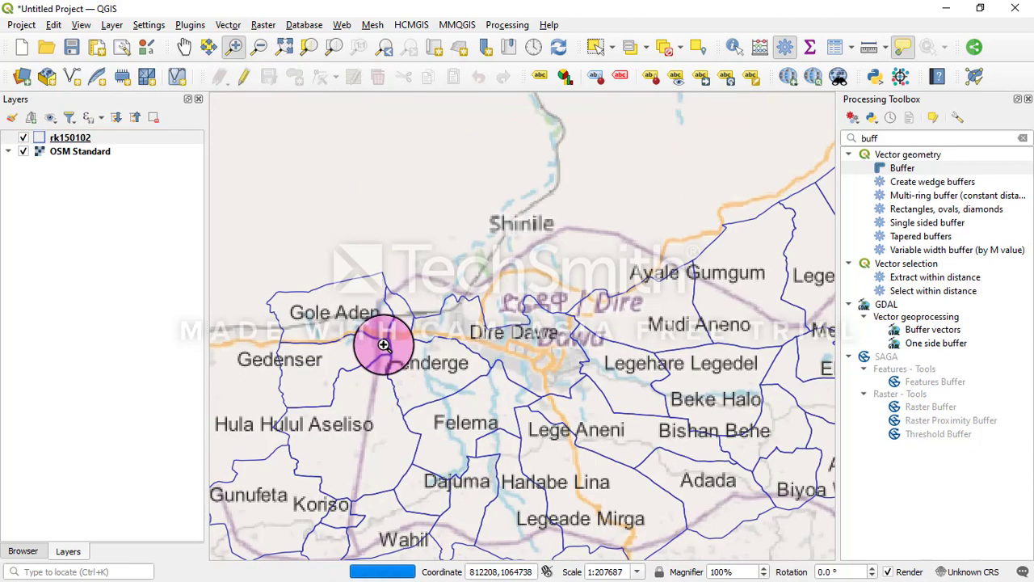
{"action": "left_click", "coordinate": [585, 322]}
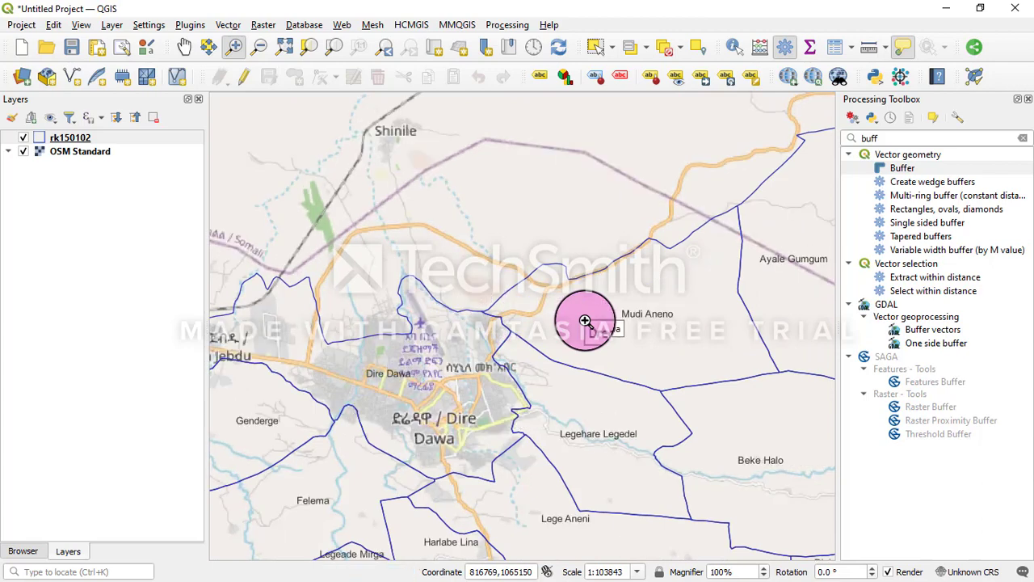
{"action": "left_click", "coordinate": [419, 375]}
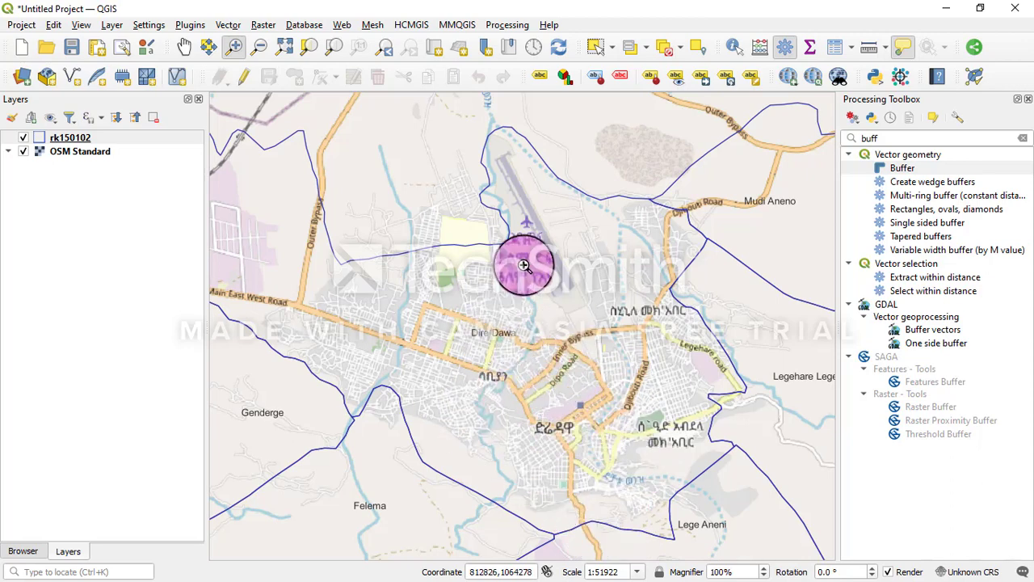
{"action": "left_click", "coordinate": [23, 142]}
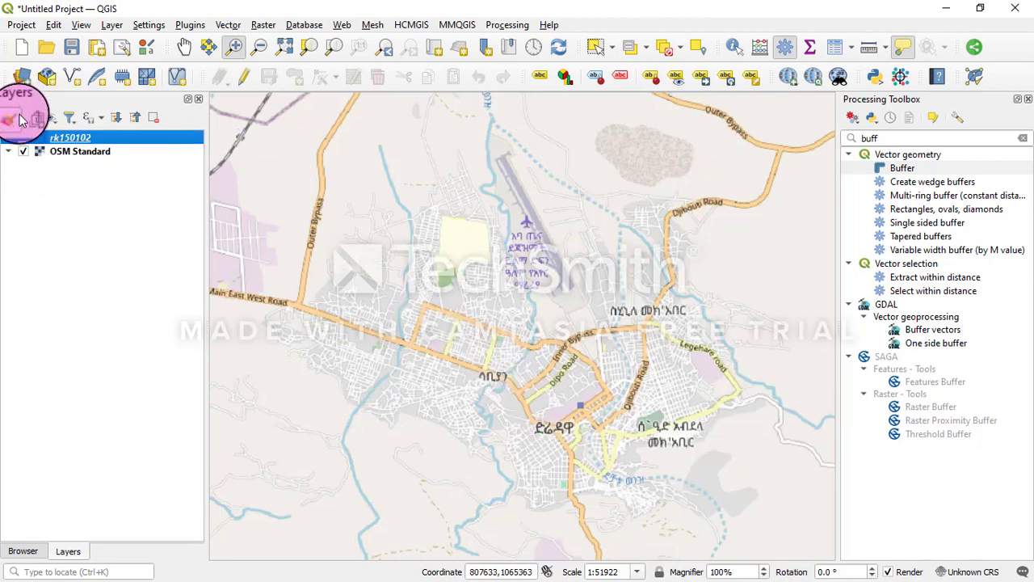
{"action": "left_click", "coordinate": [24, 138]}
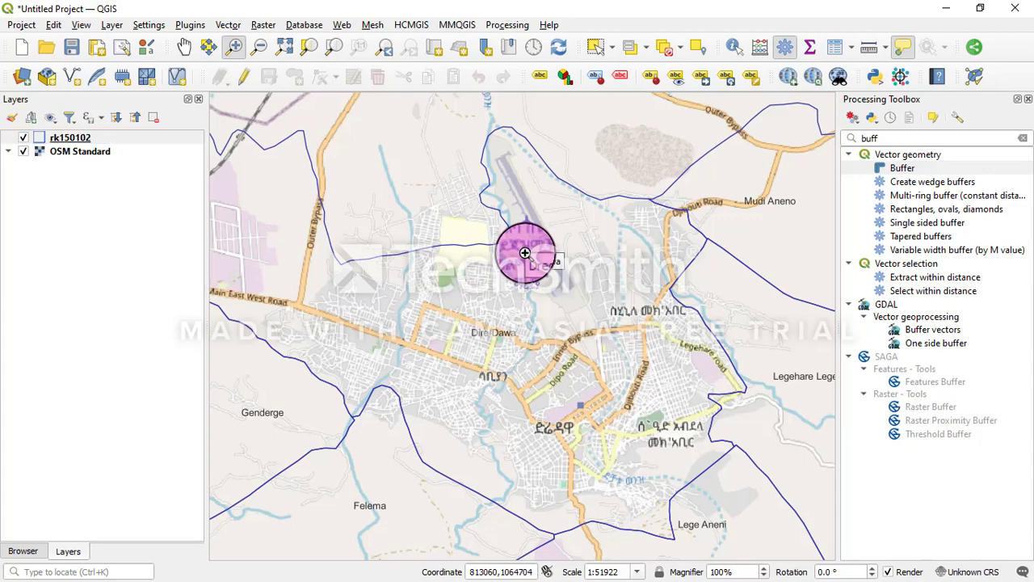
- Examine the Dire Dawa airport and the neighbouring university area closely on the OSM basemap
{"action": "left_click", "coordinate": [527, 252]}
{"action": "left_click", "coordinate": [500, 354]}
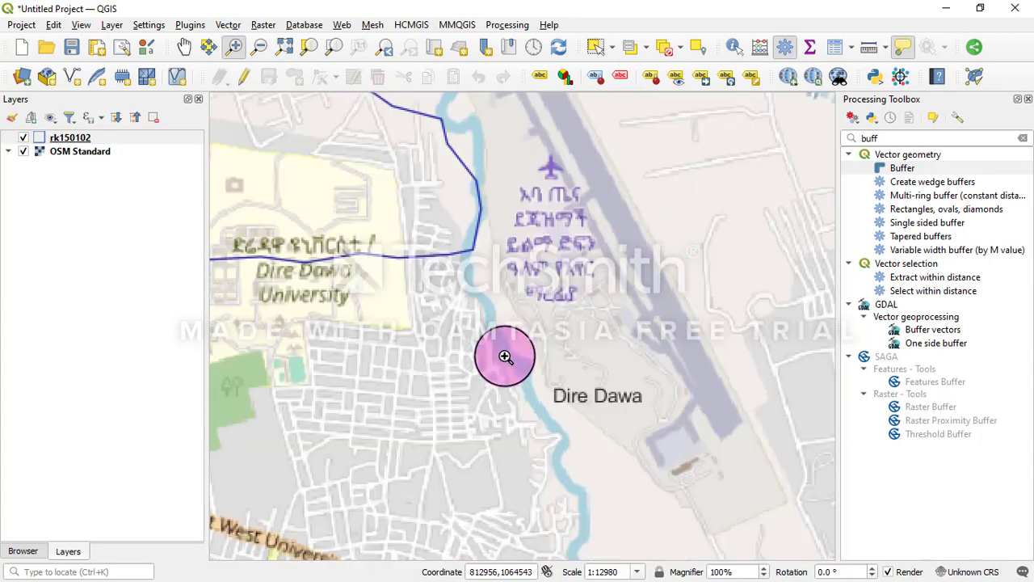
{"action": "left_click", "coordinate": [548, 178]}
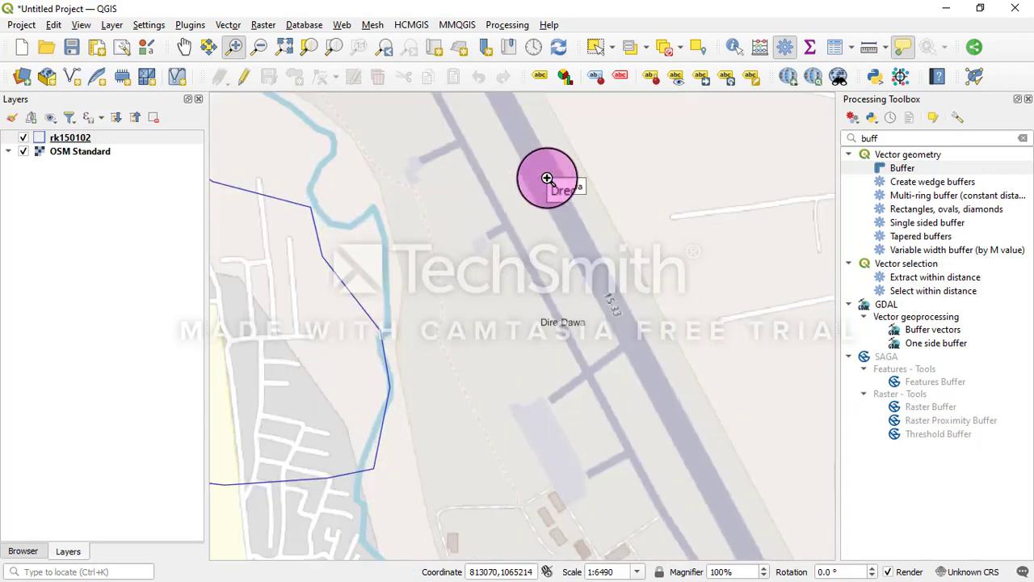
{"action": "left_click", "coordinate": [259, 46]}
{"action": "left_click", "coordinate": [525, 295]}
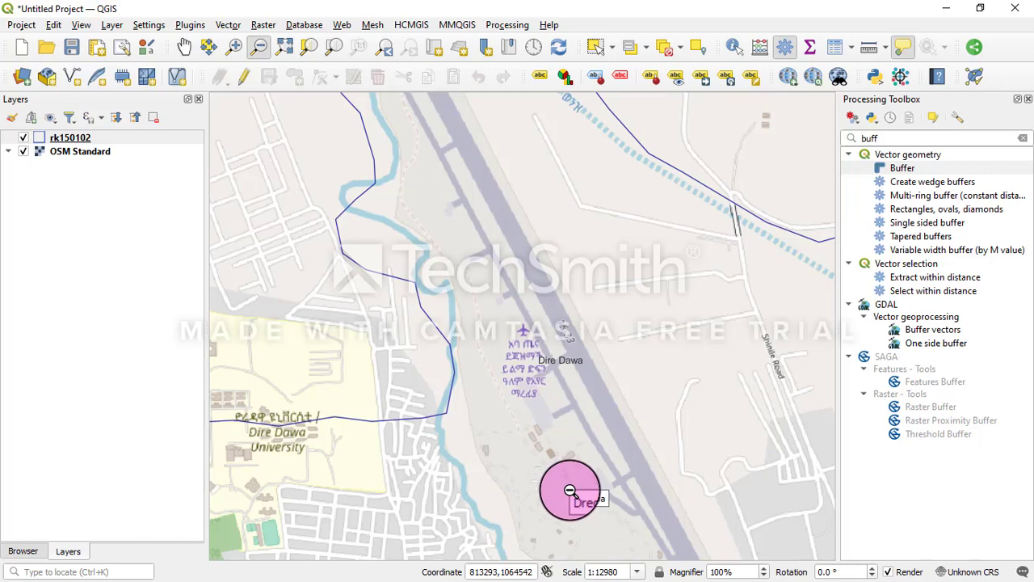
{"action": "left_click", "coordinate": [539, 399]}
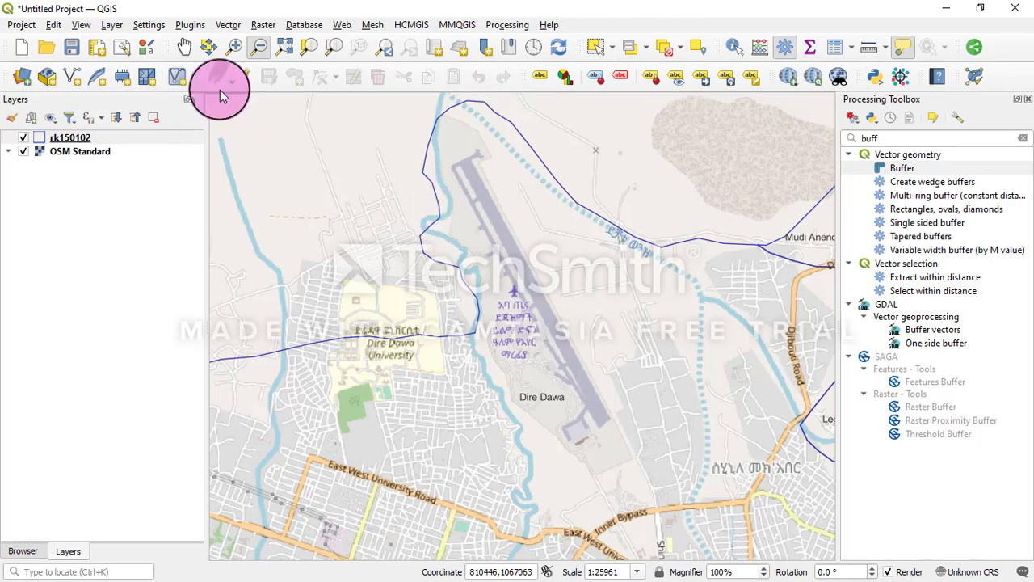
{"action": "left_click", "coordinate": [234, 46]}
{"action": "left_click", "coordinate": [521, 346]}
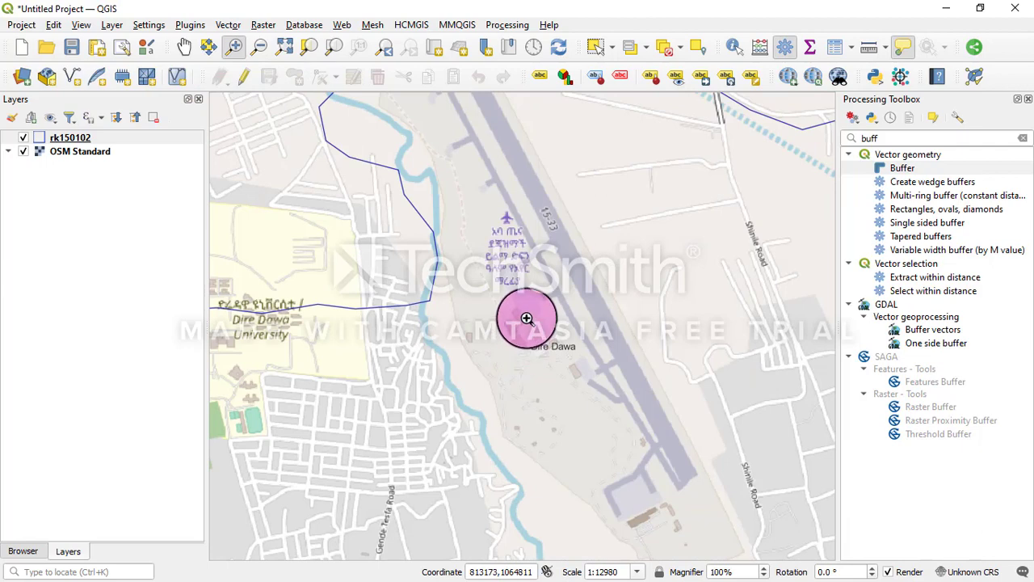
{"action": "left_click", "coordinate": [522, 252]}
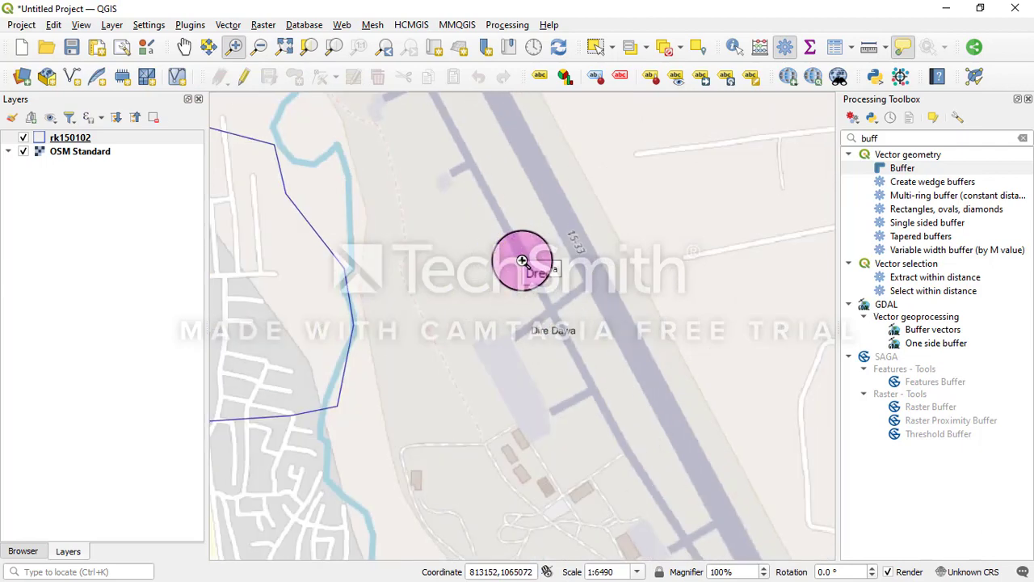
- Follow the airport runway south to the terminal and Airport Road, and view the surrounding city on the OSM basemap
{"action": "left_click", "coordinate": [184, 46]}
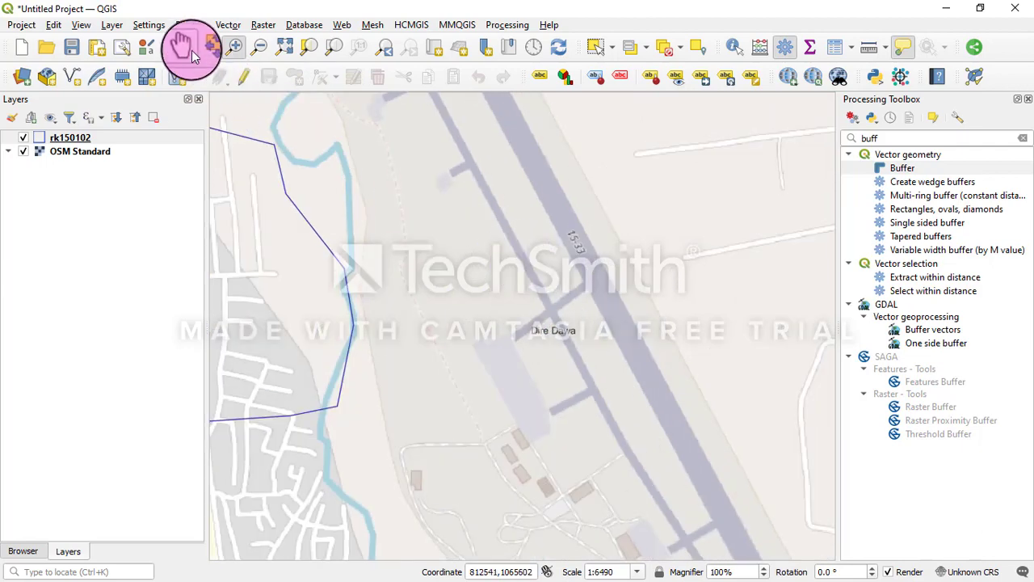
{"action": "left_click_drag", "start_coordinate": [490, 270], "coordinate": [421, 203]}
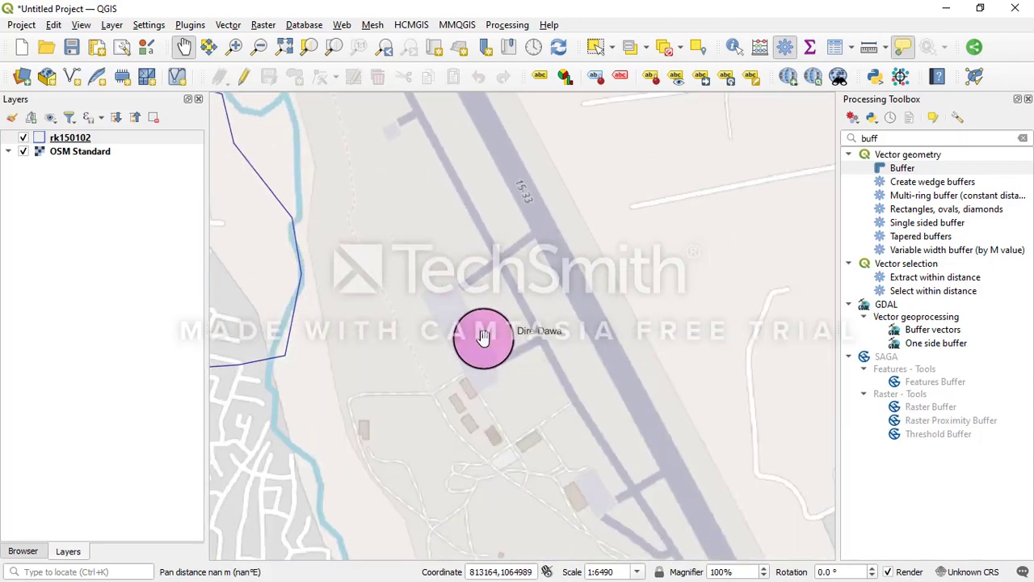
{"action": "left_click_drag", "start_coordinate": [500, 409], "coordinate": [393, 143]}
{"action": "left_click_drag", "start_coordinate": [478, 376], "coordinate": [401, 109]}
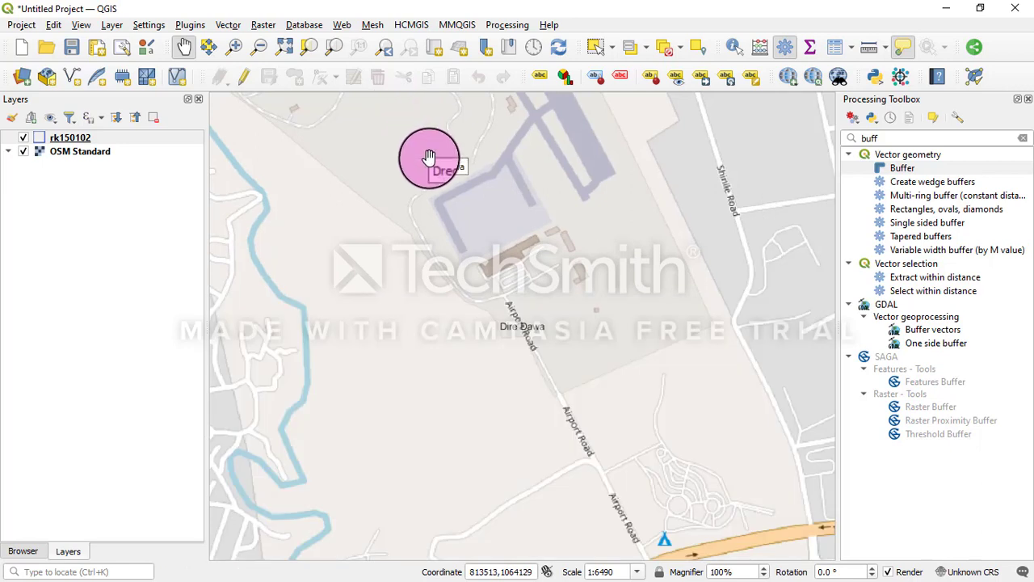
{"action": "left_click", "coordinate": [259, 47]}
{"action": "left_click", "coordinate": [427, 231]}
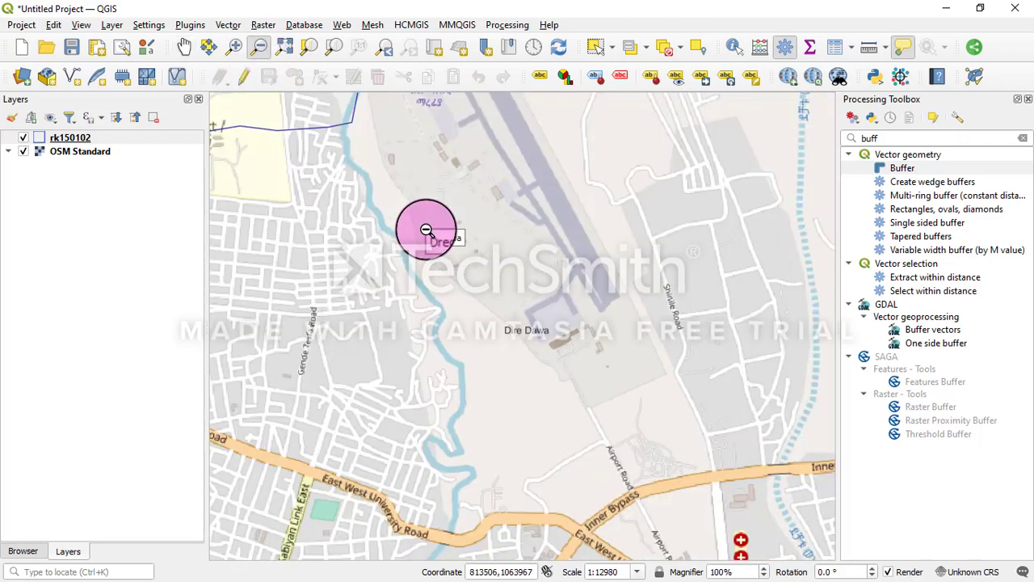
{"action": "left_click", "coordinate": [375, 178]}
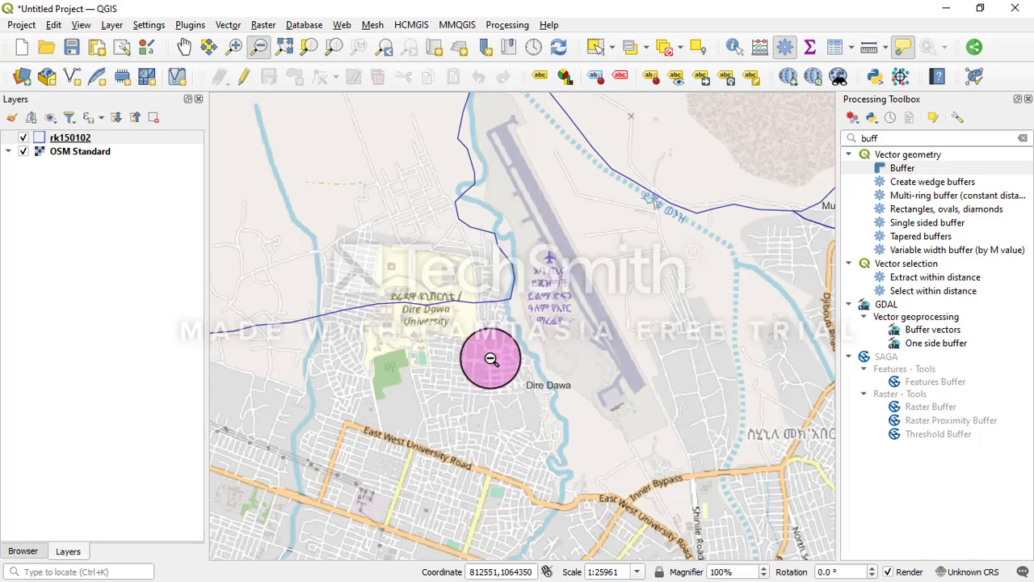
- Add the Google Satellite basemap to the map with the HCMGIS plugin
{"action": "left_click", "coordinate": [411, 25]}
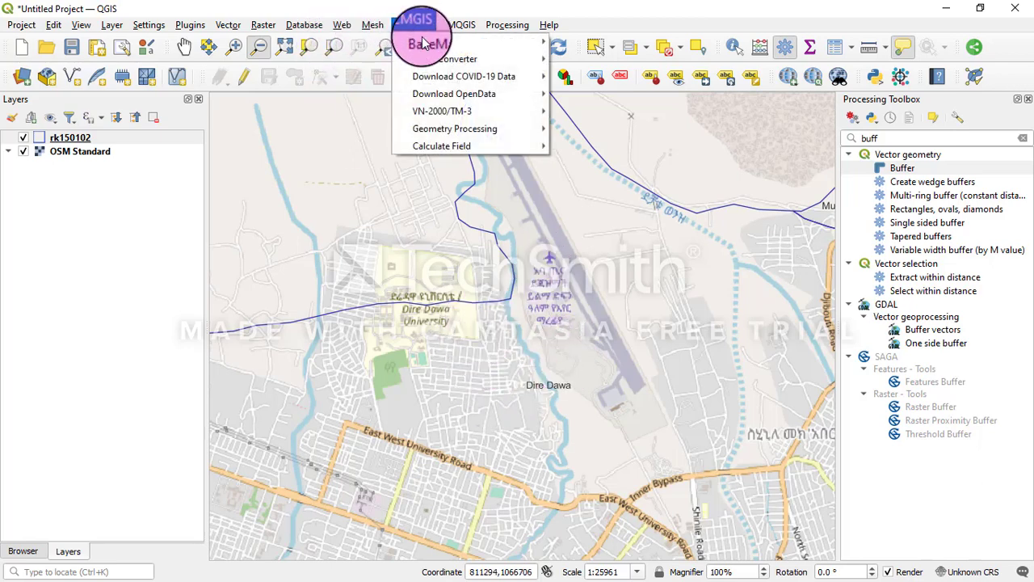
{"action": "mouse_move", "coordinate": [424, 45]}
{"action": "left_click", "coordinate": [592, 31]}
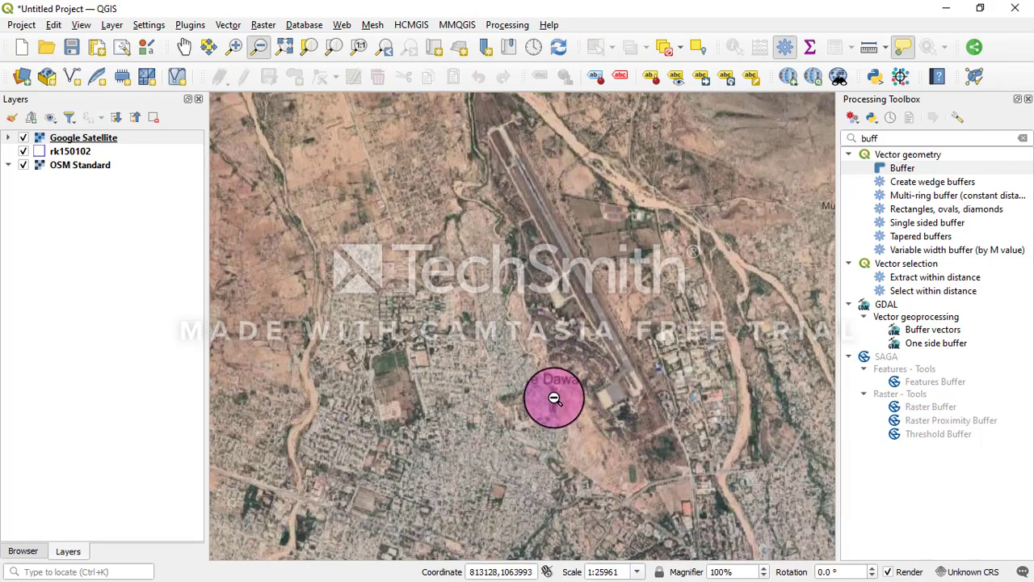
- Examine the satellite imagery of the Dire Dawa airport runway, the nearby riverbeds and the built-up area at several scales
{"action": "left_click", "coordinate": [235, 51]}
{"action": "left_click", "coordinate": [480, 238]}
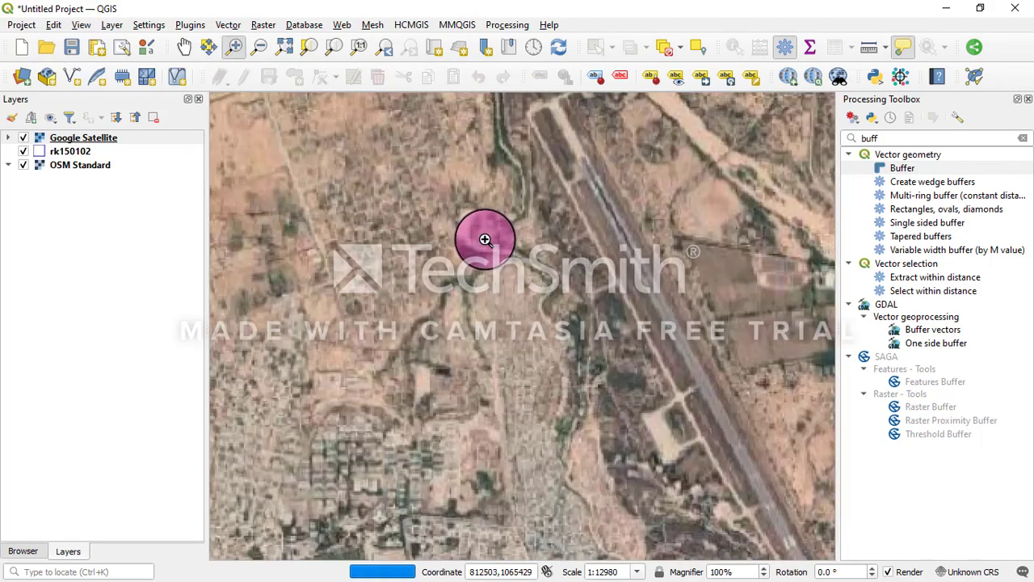
{"action": "left_click", "coordinate": [697, 388]}
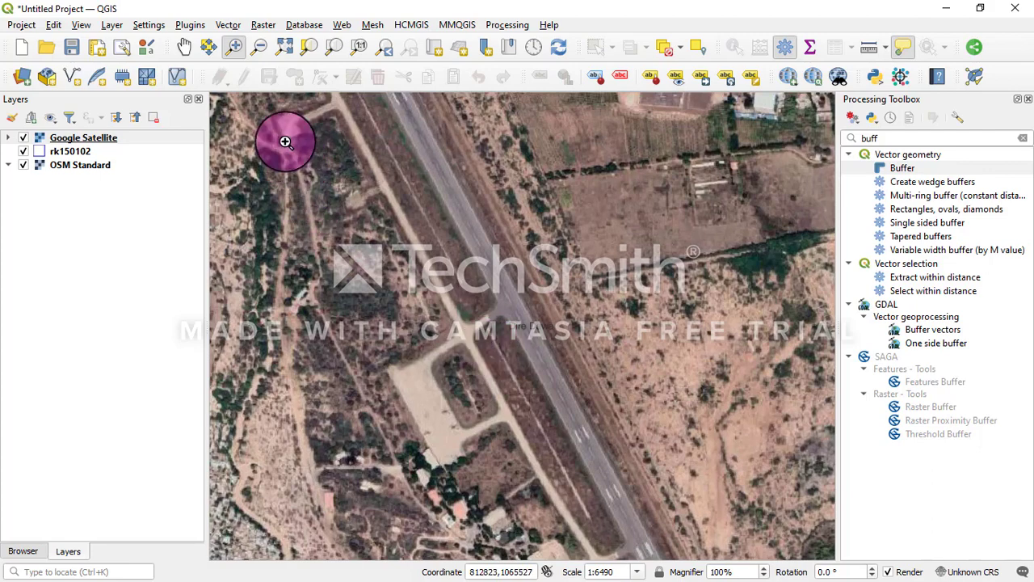
{"action": "left_click", "coordinate": [185, 49]}
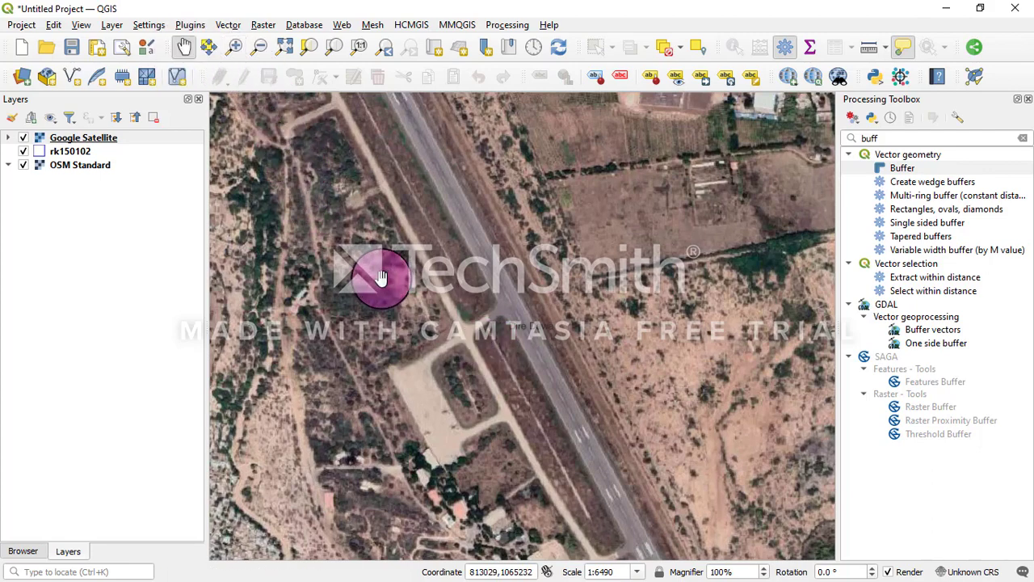
{"action": "left_click_drag", "start_coordinate": [369, 272], "coordinate": [536, 277]}
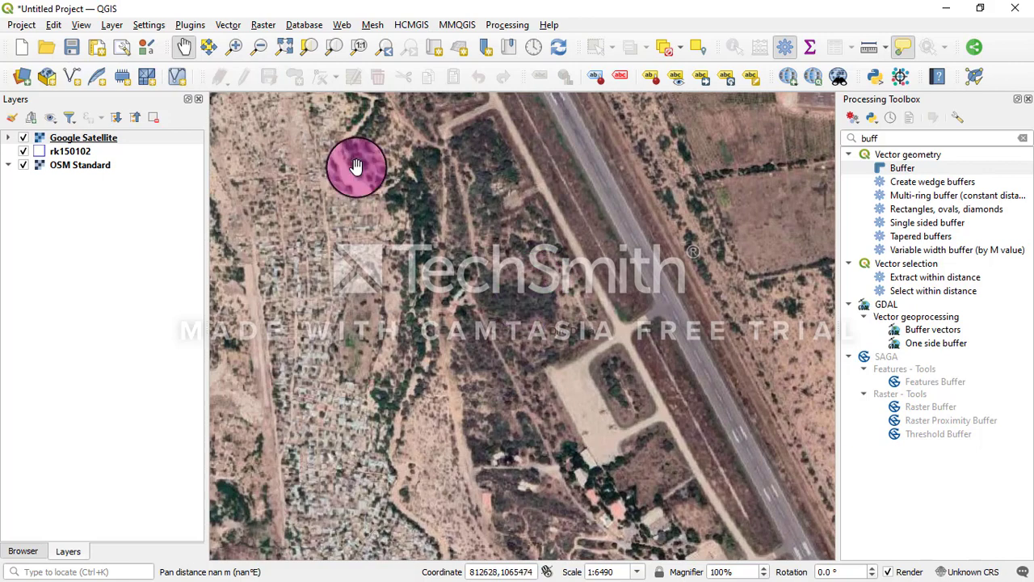
{"action": "left_click", "coordinate": [257, 46]}
{"action": "left_click", "coordinate": [442, 294]}
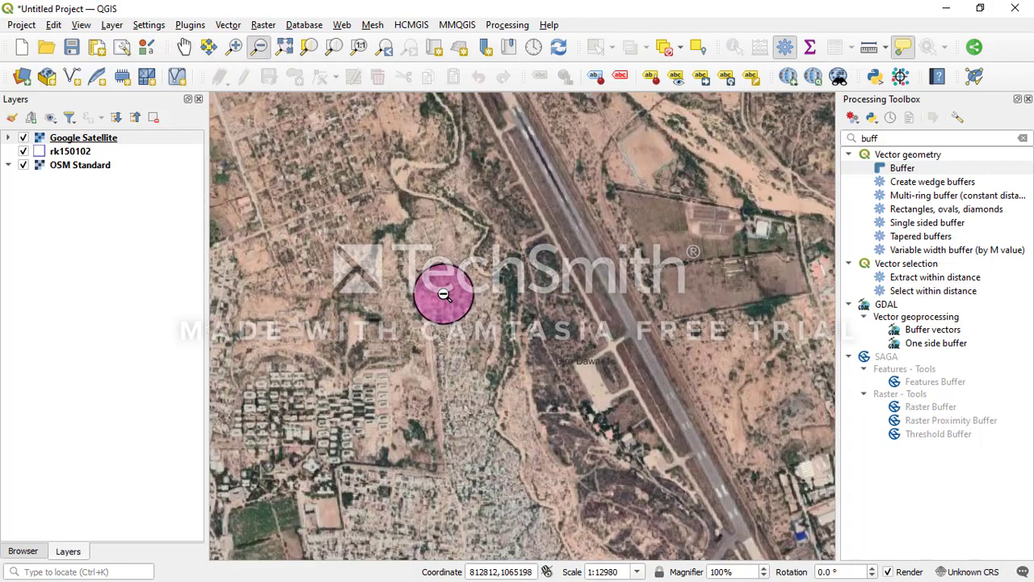
{"action": "left_click", "coordinate": [444, 295]}
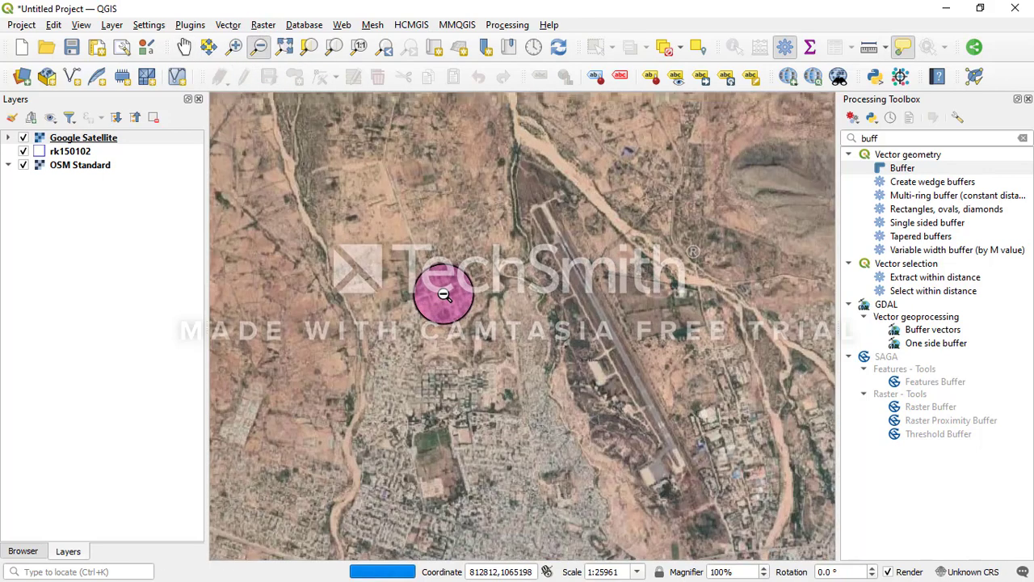
{"action": "left_click", "coordinate": [184, 46]}
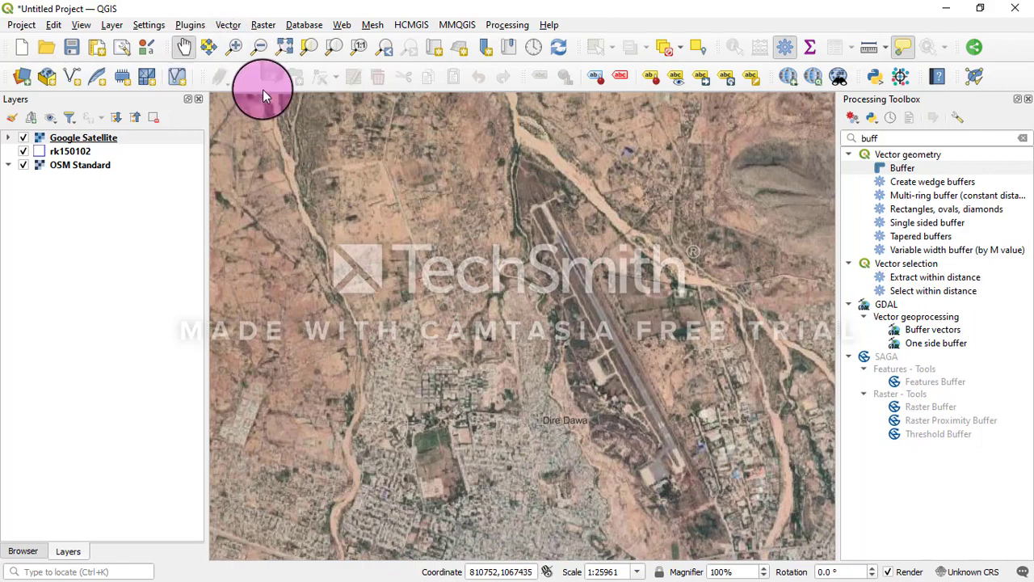
{"action": "left_click_drag", "start_coordinate": [538, 312], "coordinate": [487, 224]}
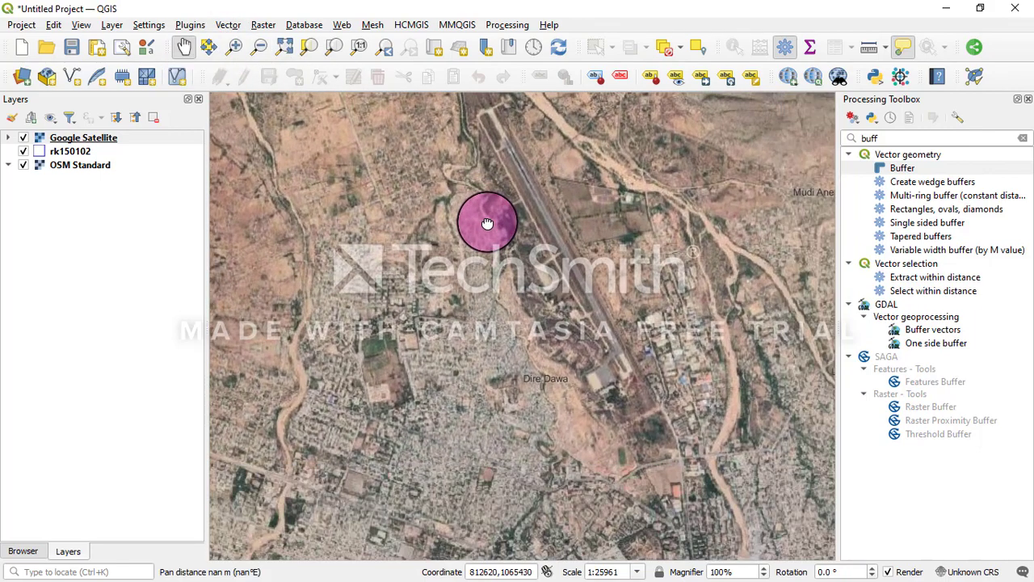
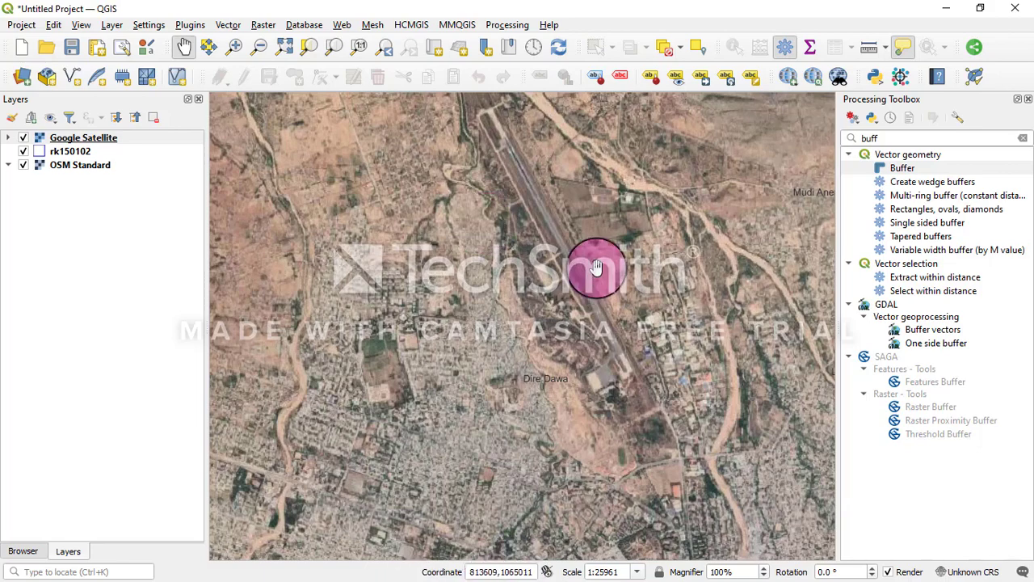
{"action": "left_click_drag", "start_coordinate": [573, 269], "coordinate": [545, 257]}
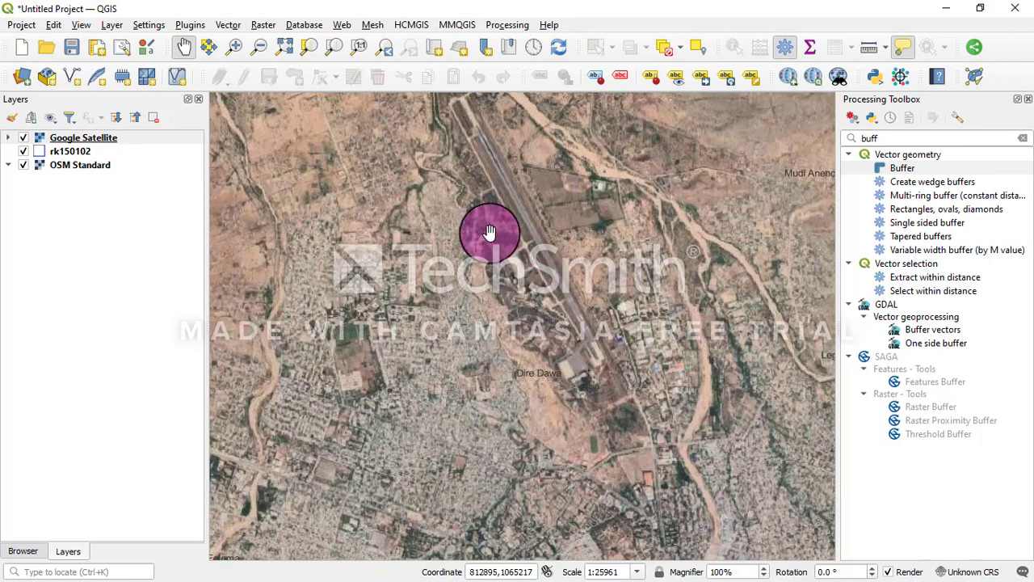
{"action": "left_click_drag", "start_coordinate": [483, 232], "coordinate": [512, 244]}
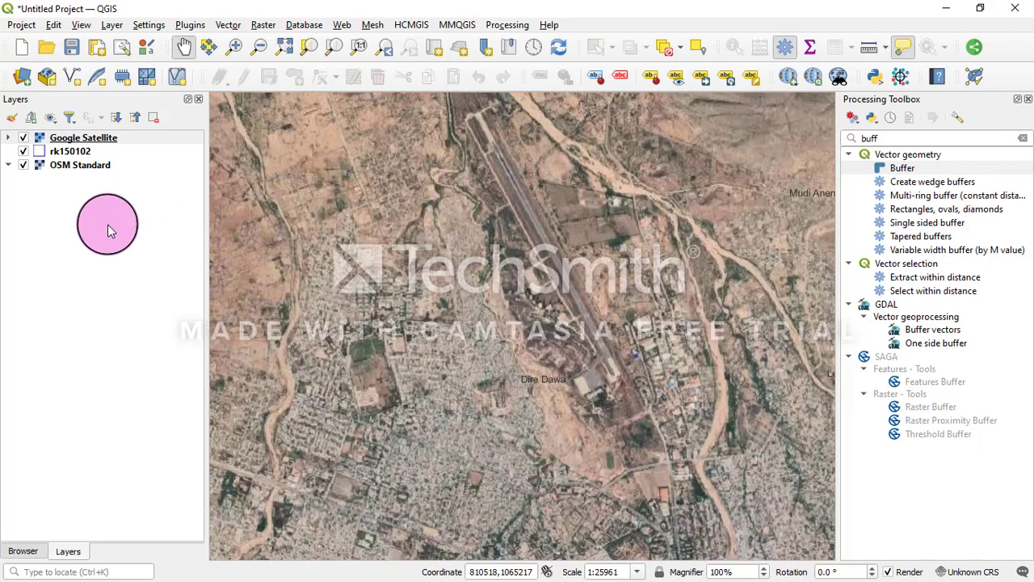
- Browse the ITP_Data folder on disk, collapsing Diredawa and checking the contents of the Training and Sentinel_Data subfolders
{"action": "left_click", "coordinate": [17, 551]}
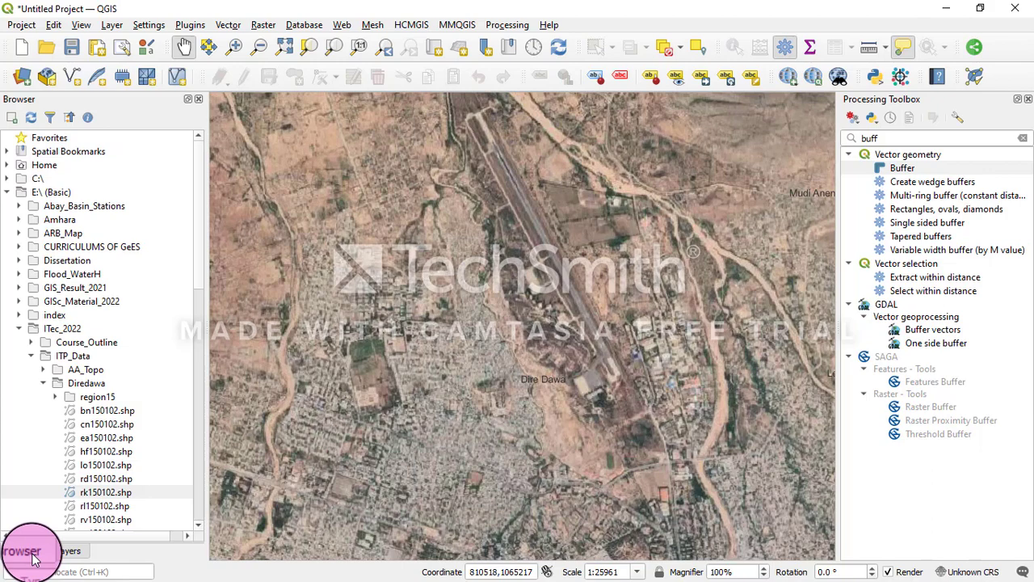
{"action": "left_click", "coordinate": [43, 383]}
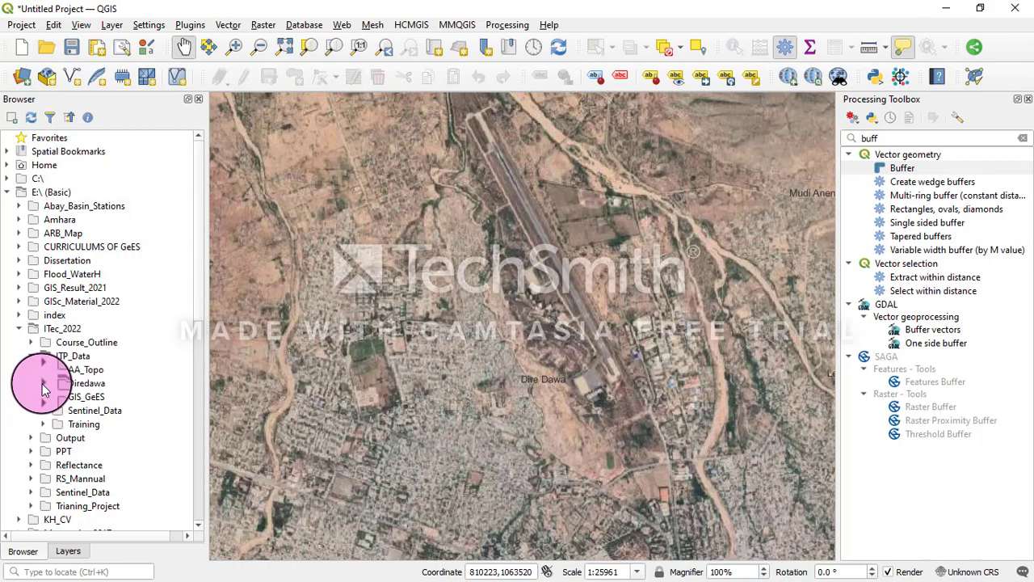
{"action": "left_click", "coordinate": [43, 424]}
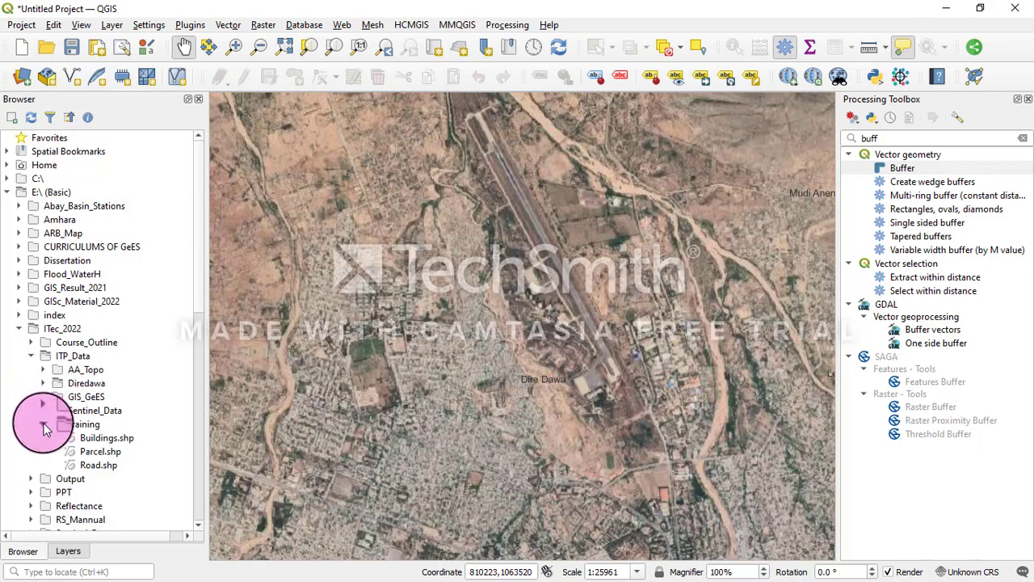
{"action": "left_click", "coordinate": [43, 425]}
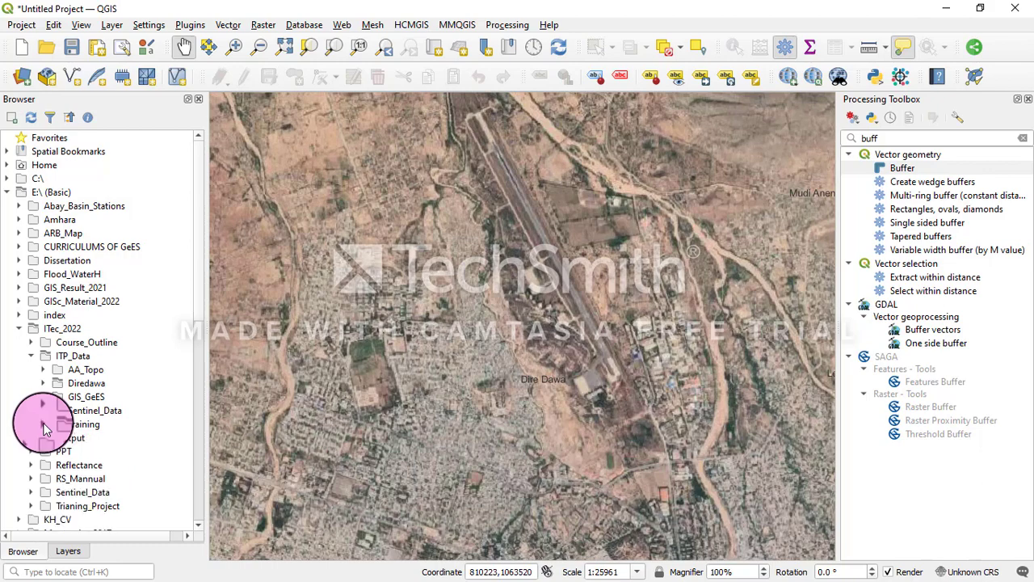
{"action": "left_click", "coordinate": [43, 410]}
{"action": "left_click", "coordinate": [43, 411]}
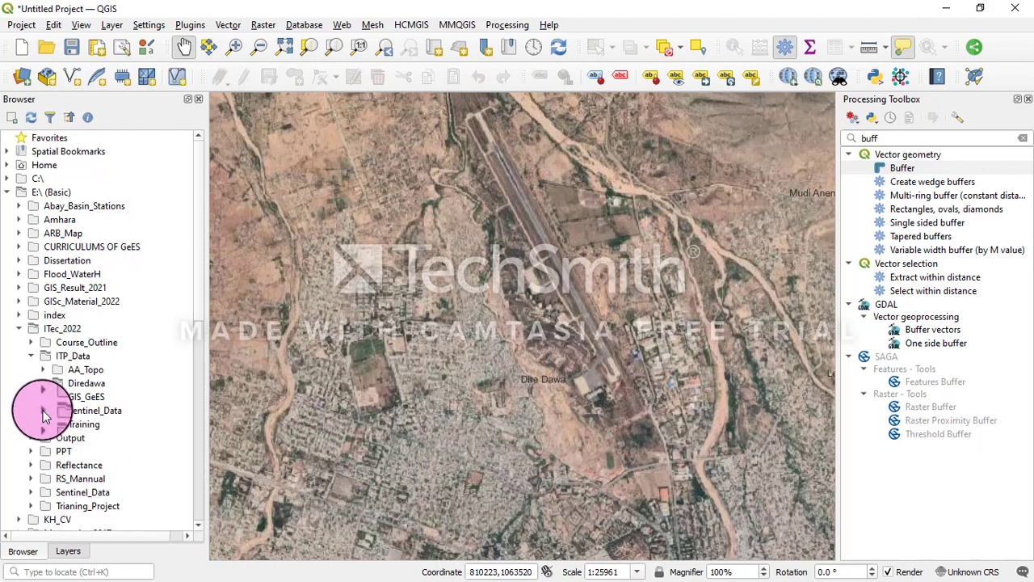
- Create a new directory named Project_Dire inside the ITP_Data folder
{"action": "right_click", "coordinate": [69, 358]}
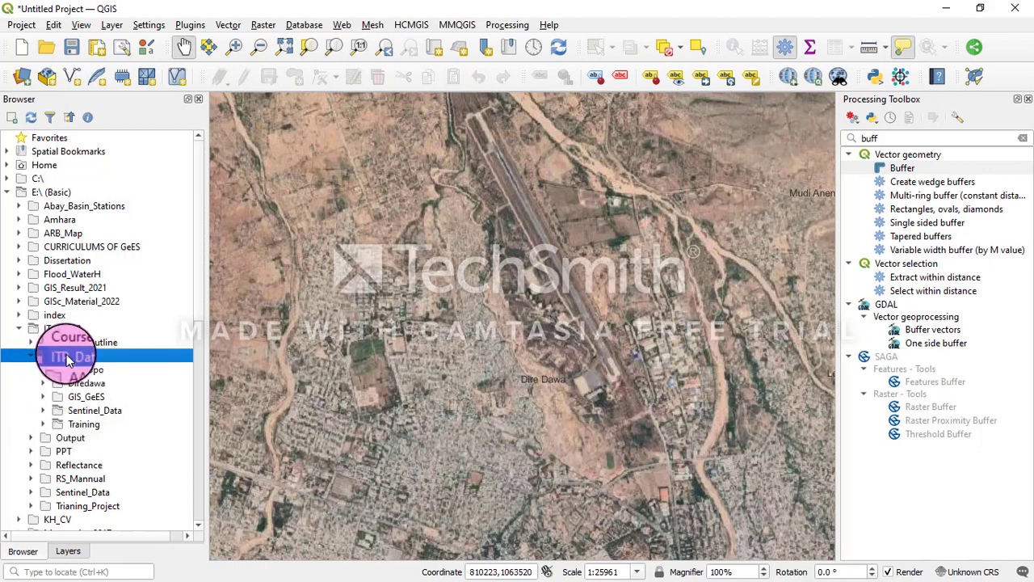
{"action": "mouse_move", "coordinate": [109, 388]}
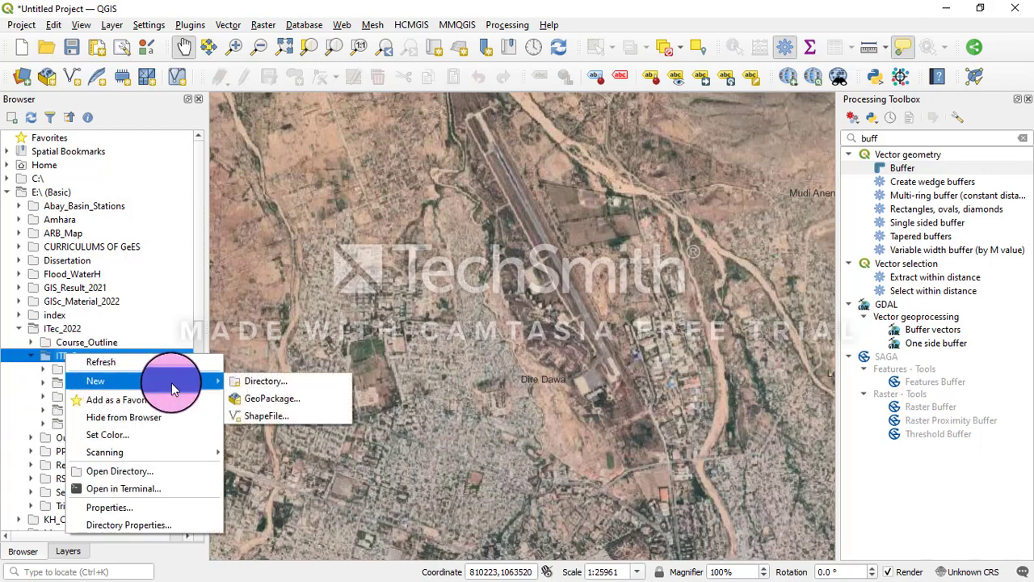
{"action": "left_click", "coordinate": [251, 385]}
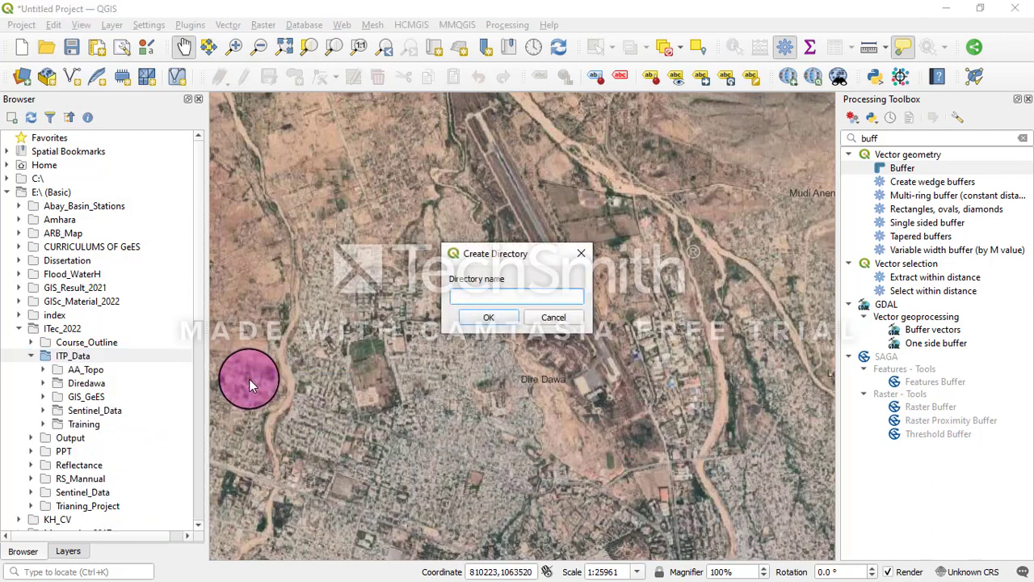
{"action": "left_click", "coordinate": [469, 302]}
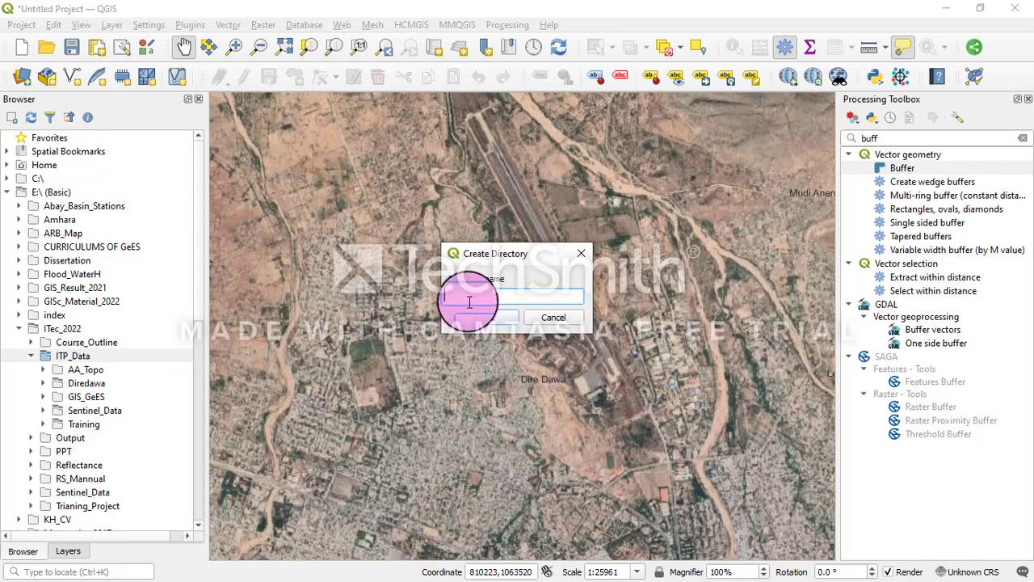
{"action": "type", "text": "Project_1"}
{"action": "key", "text": "BackSpace"}
{"action": "type", "text": "Dire"}
{"action": "left_click", "coordinate": [489, 317]}
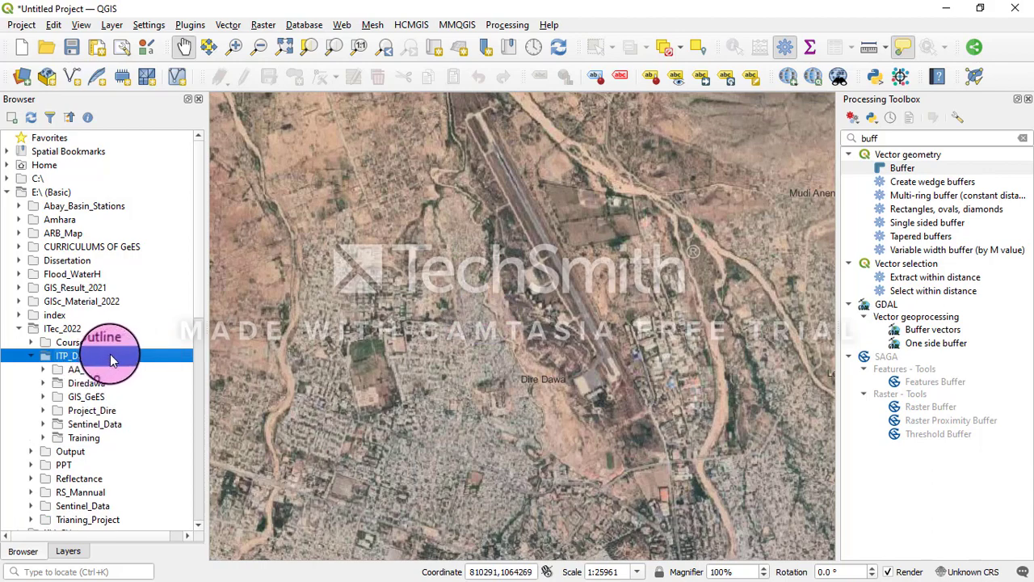
- Start a new shapefile in the Project_Dire folder, naming it Airportr.shp with Polygon geometry
{"action": "right_click", "coordinate": [86, 411]}
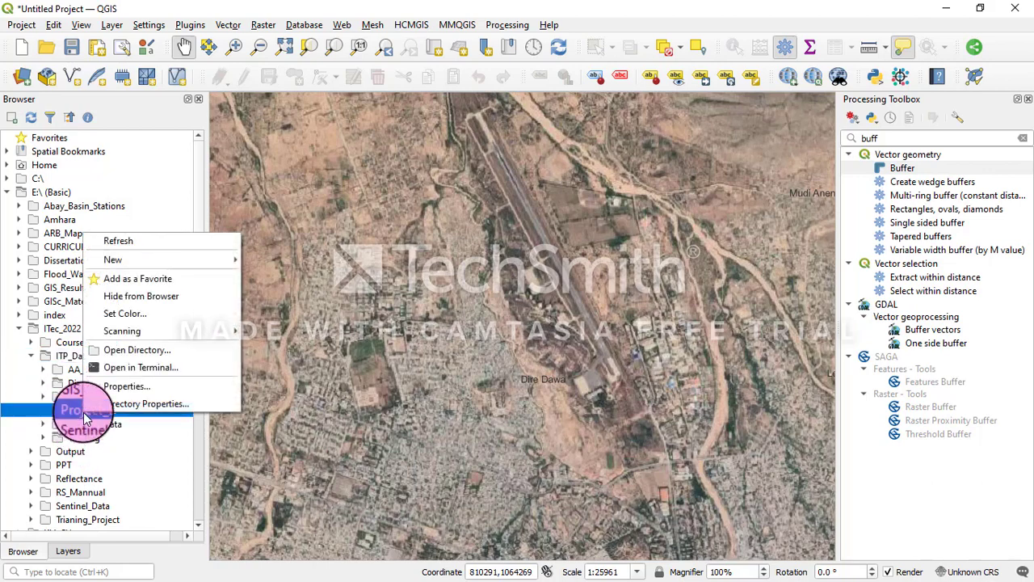
{"action": "mouse_move", "coordinate": [111, 261]}
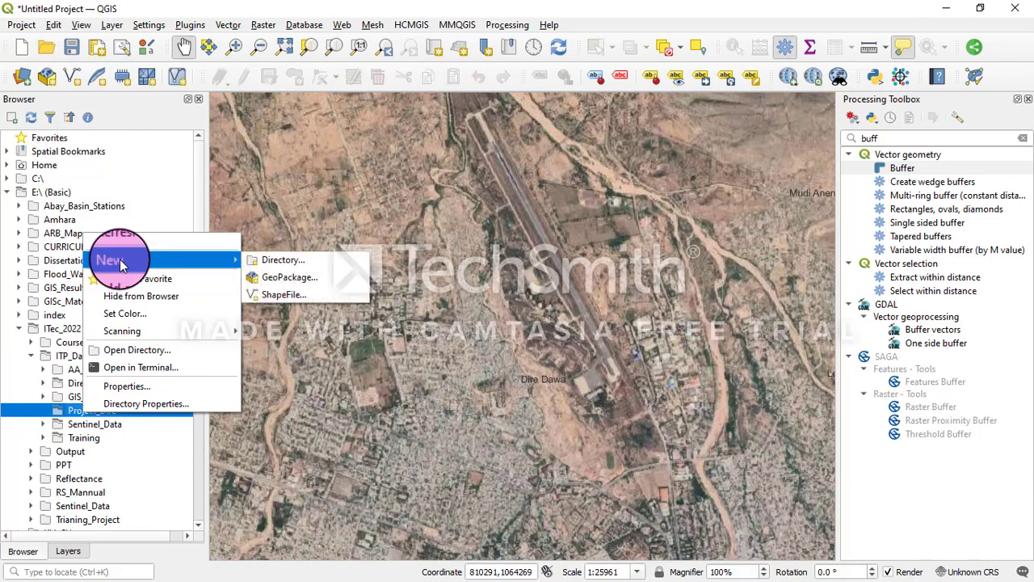
{"action": "left_click", "coordinate": [278, 297]}
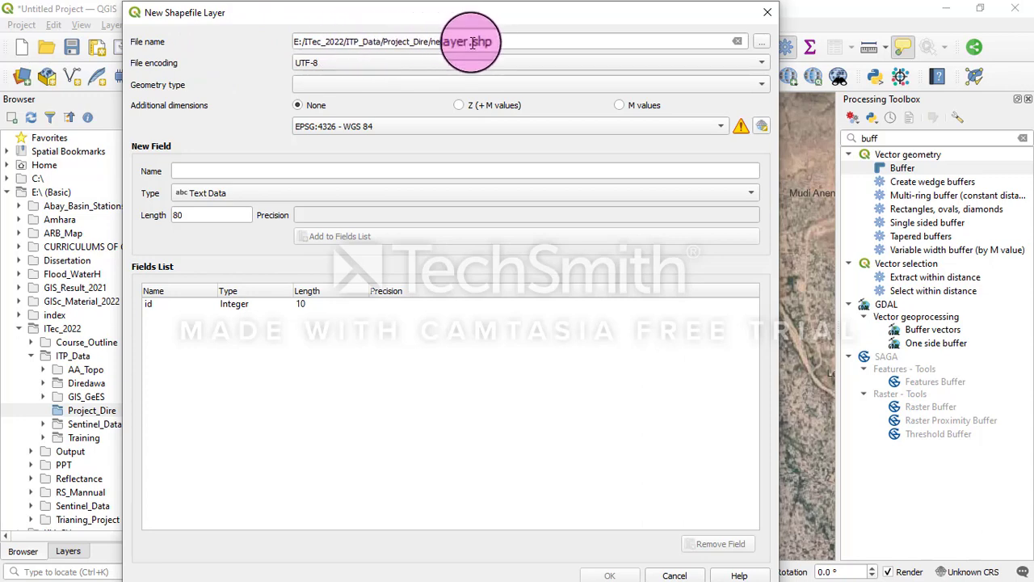
{"action": "left_click_drag", "start_coordinate": [462, 42], "coordinate": [434, 42]}
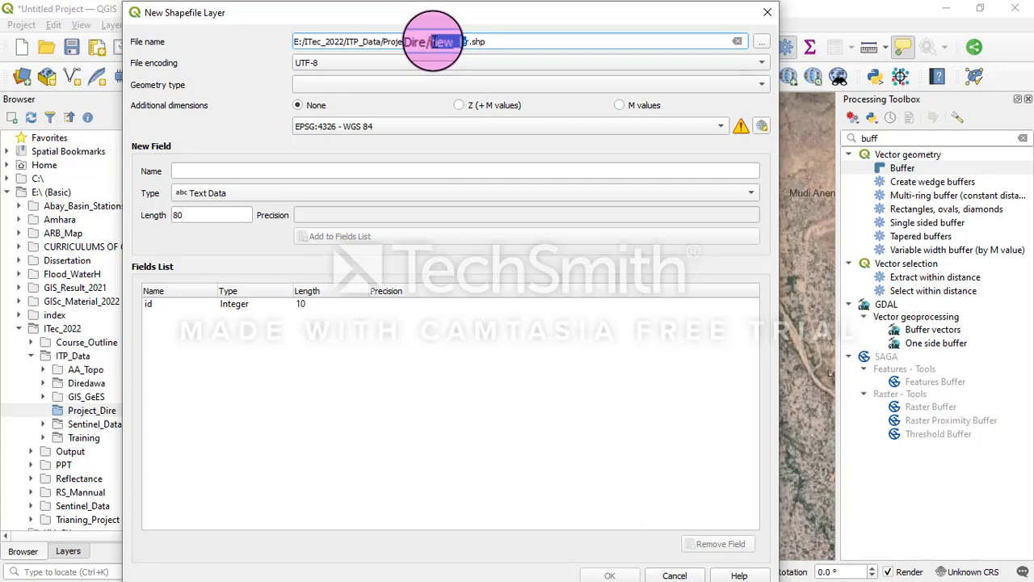
{"action": "type", "text": "a"}
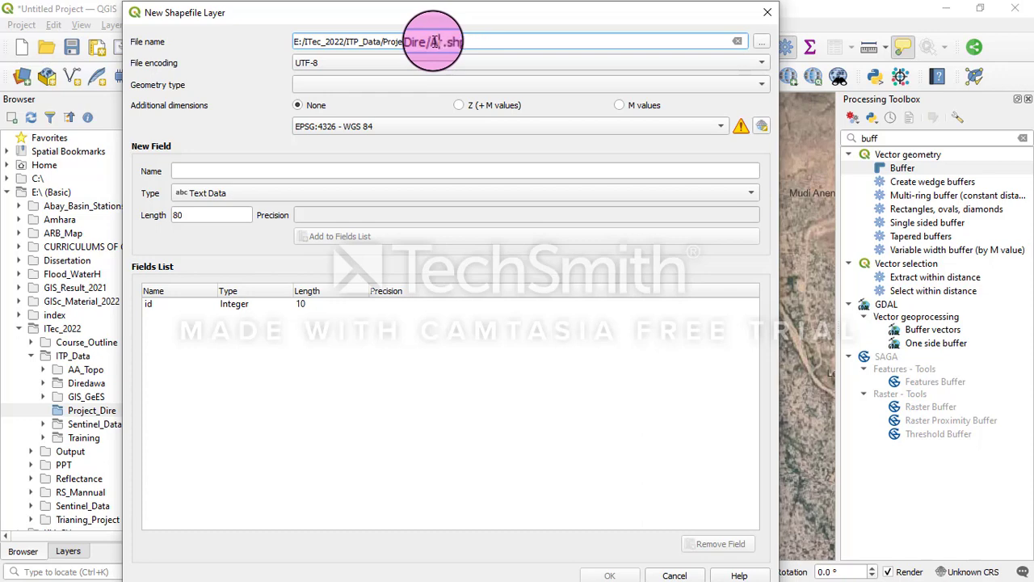
{"action": "type", "text": "irportr"}
{"action": "left_click", "coordinate": [400, 82]}
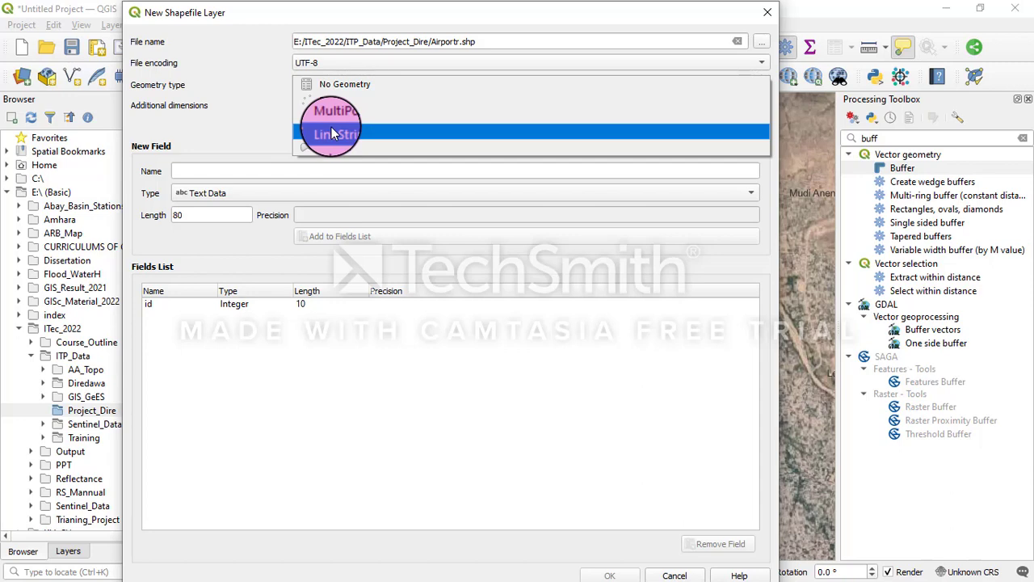
{"action": "left_click", "coordinate": [333, 149]}
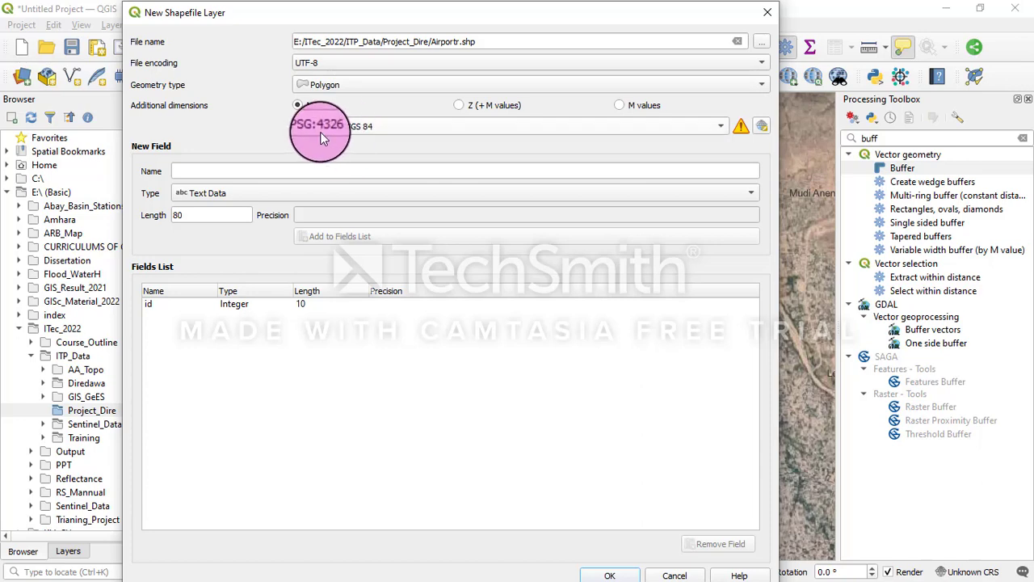
- Review the coordinate reference system choices for the new shapefile, keeping EPSG:4326 - WGS 84
{"action": "left_click", "coordinate": [346, 130]}
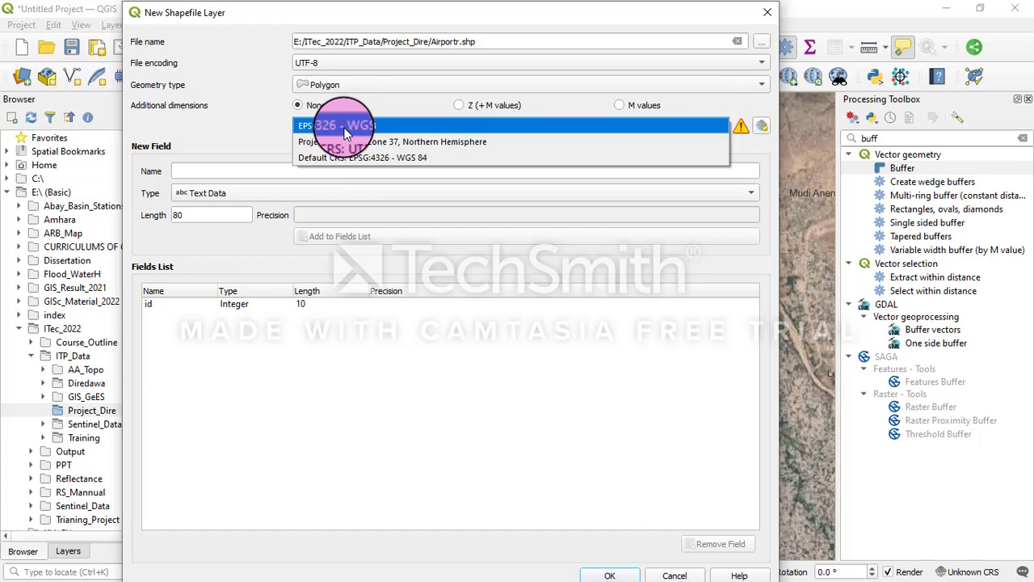
{"action": "left_click", "coordinate": [346, 129]}
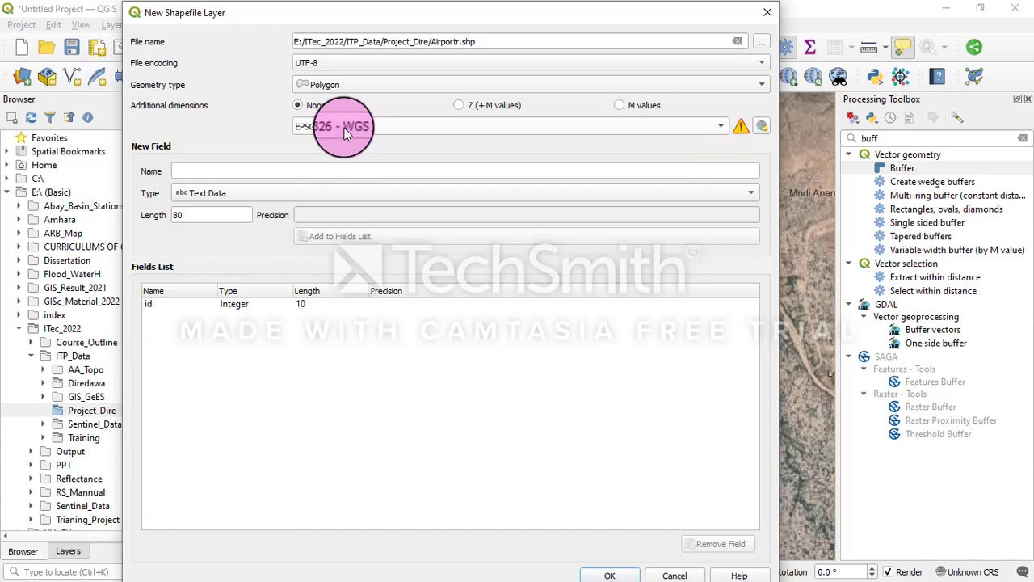
{"action": "left_click", "coordinate": [346, 129]}
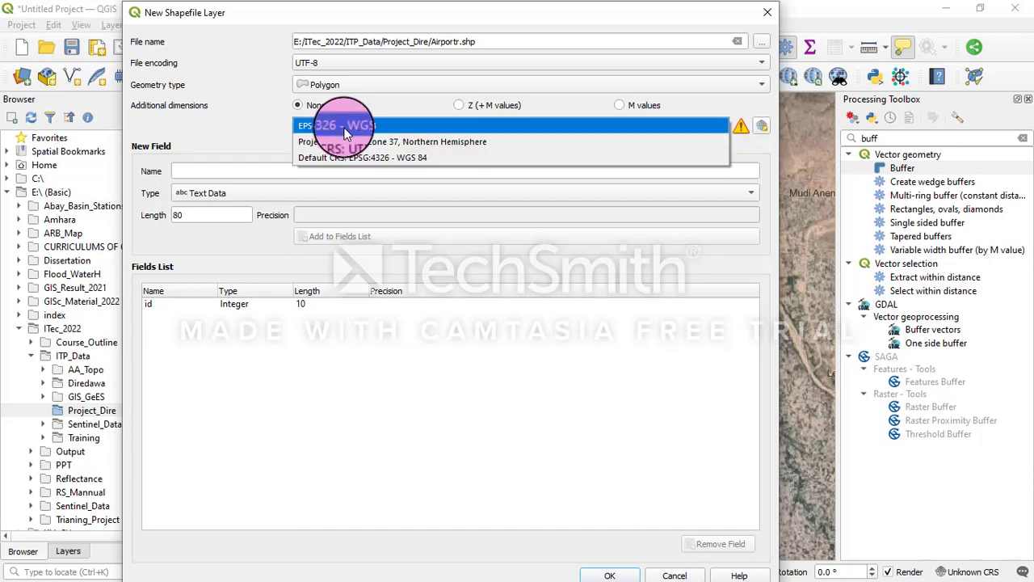
{"action": "left_click", "coordinate": [346, 129]}
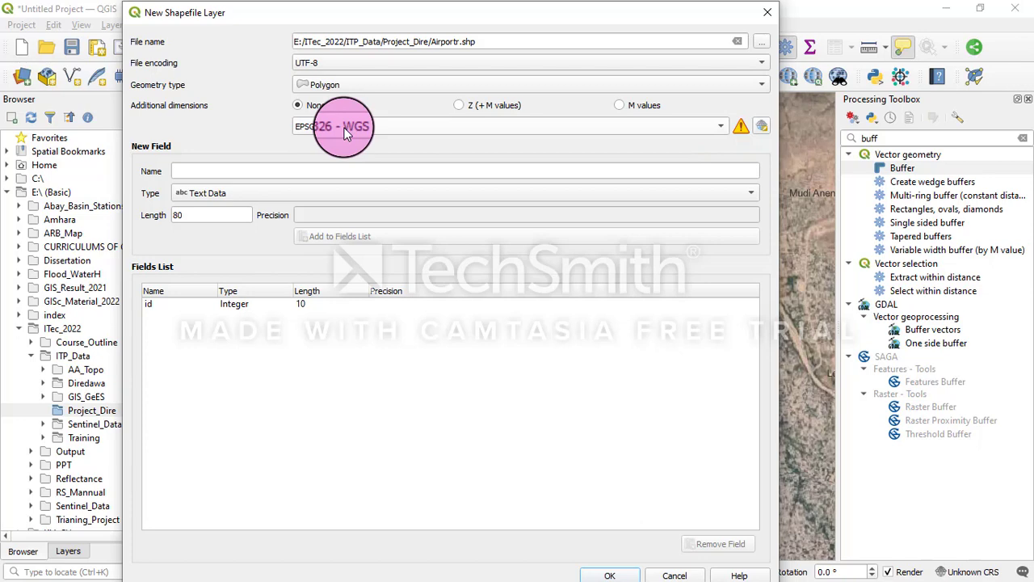
- Add a text field named Owner with length 80 to the shapefile's fields
{"action": "left_click", "coordinate": [205, 169]}
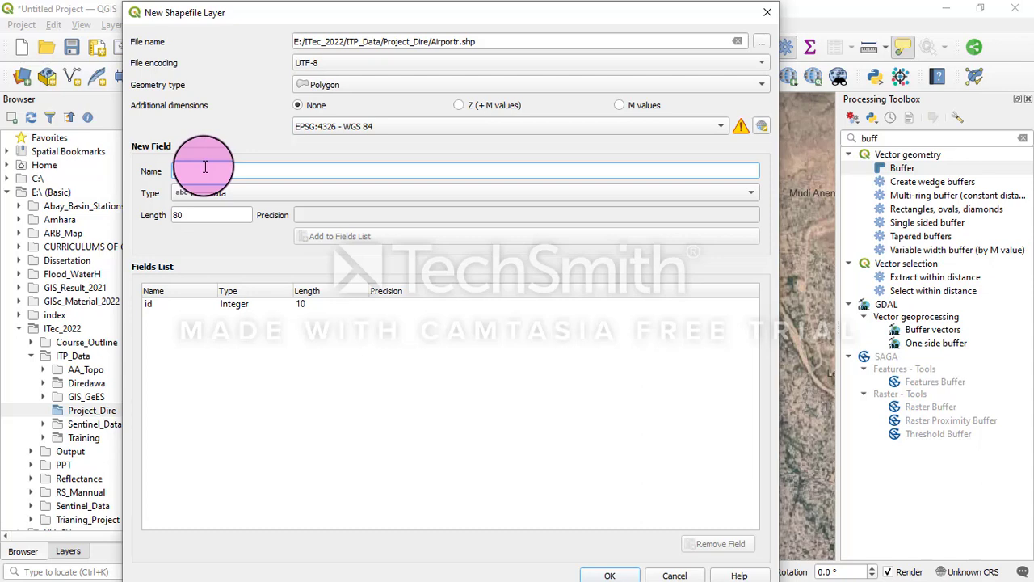
{"action": "type", "text": "N"}
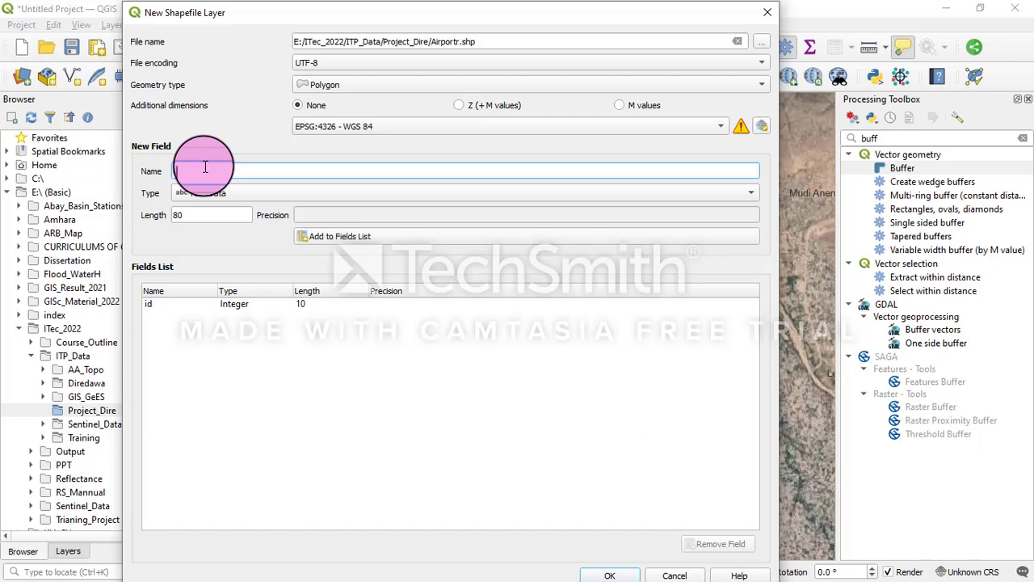
{"action": "type", "text": "Own"}
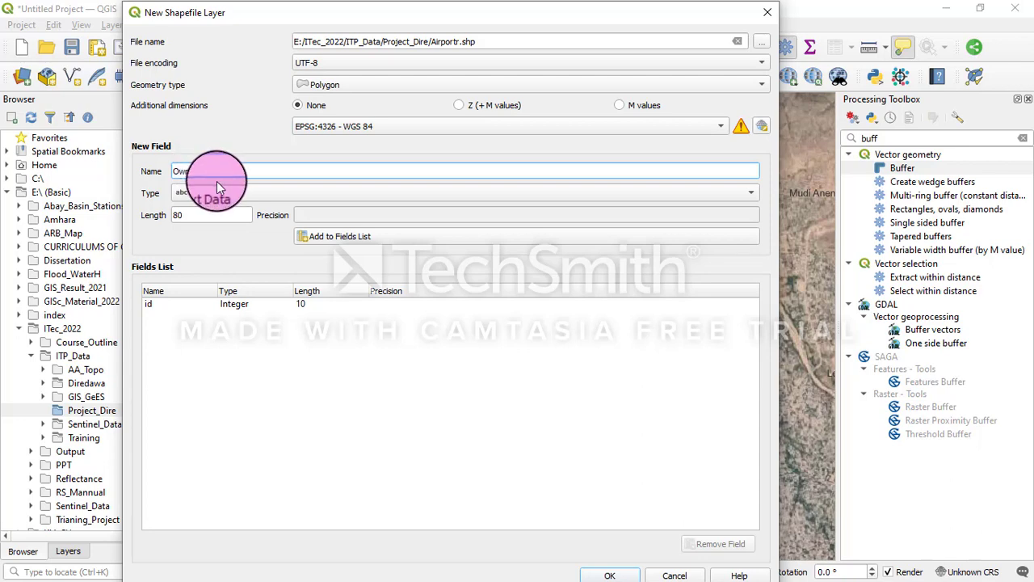
{"action": "type", "text": "er"}
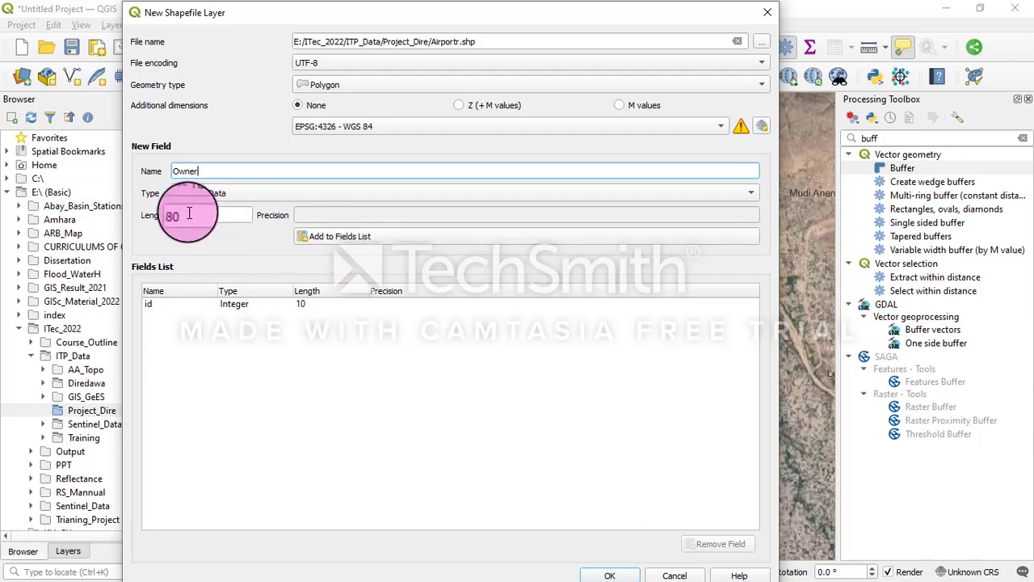
{"action": "left_click", "coordinate": [334, 237]}
- Add a decimal number field named Area with length 20 and precision 6
{"action": "left_click", "coordinate": [186, 171]}
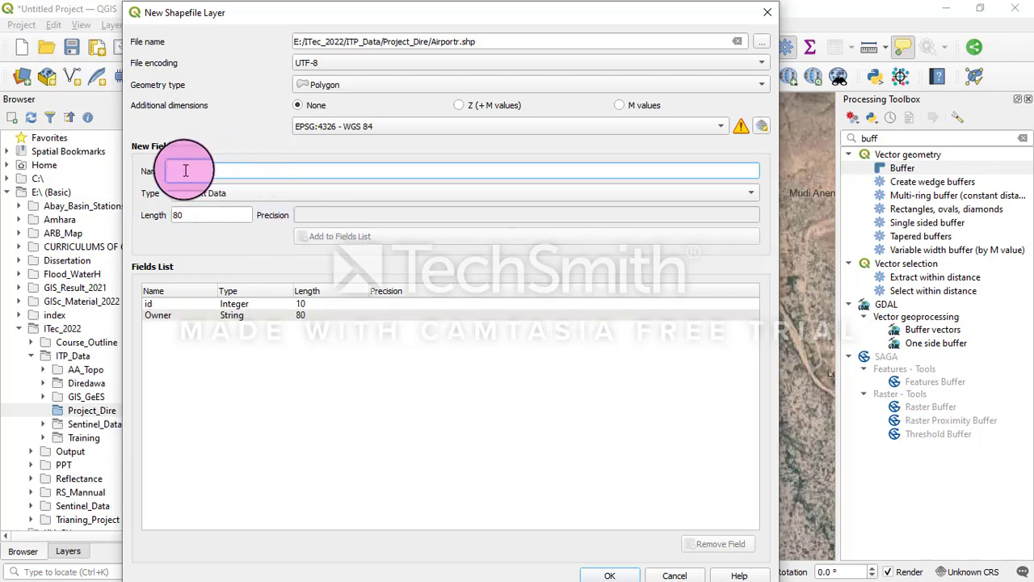
{"action": "type", "text": "Area"}
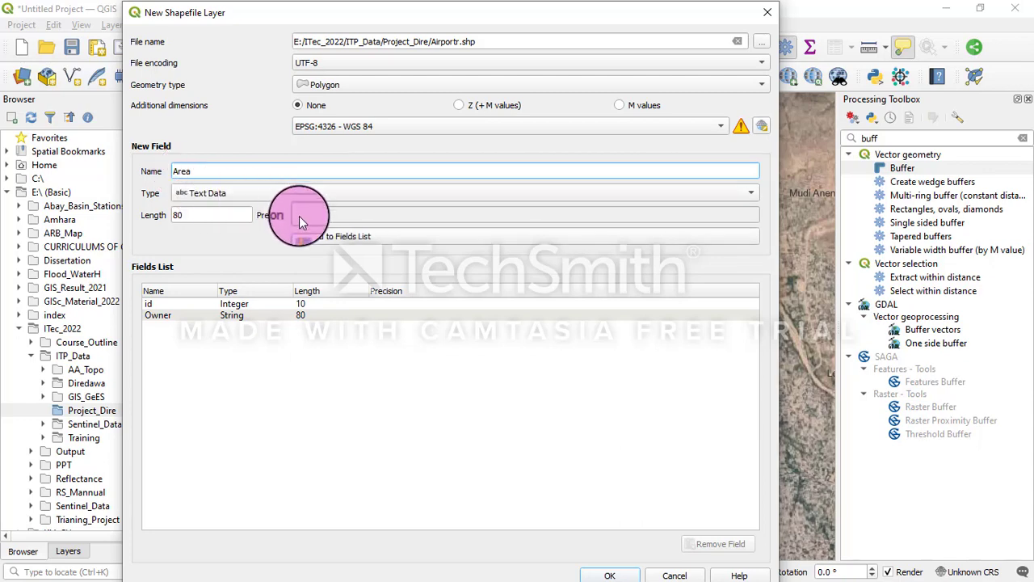
{"action": "left_click", "coordinate": [198, 215]}
{"action": "left_click", "coordinate": [242, 194]}
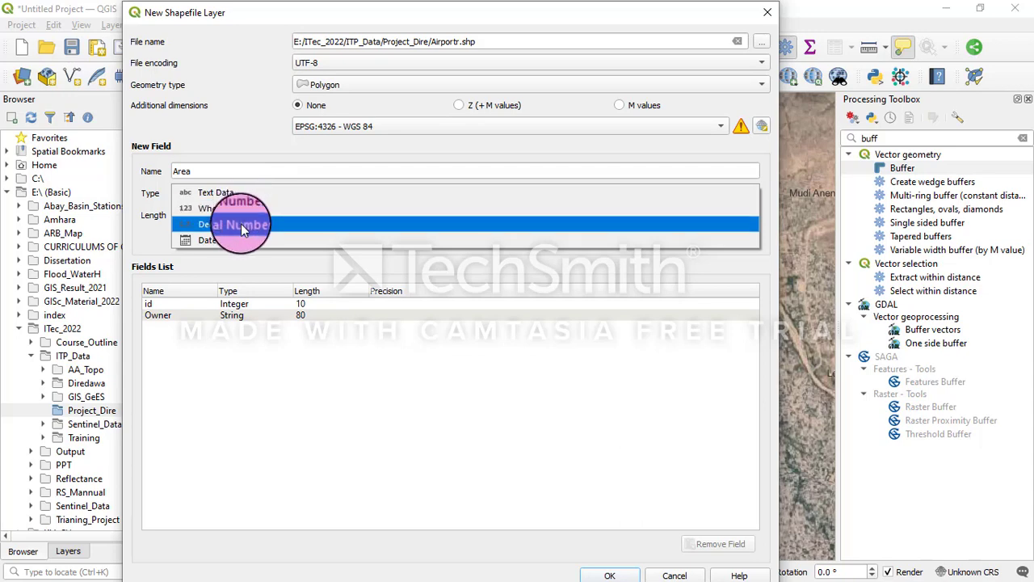
{"action": "left_click", "coordinate": [243, 224]}
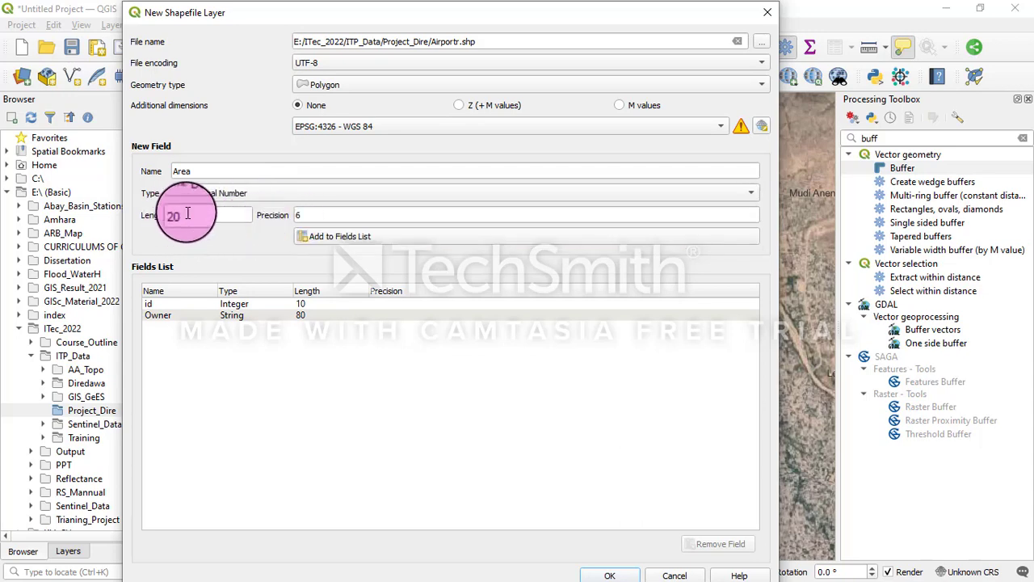
{"action": "left_click", "coordinate": [314, 236]}
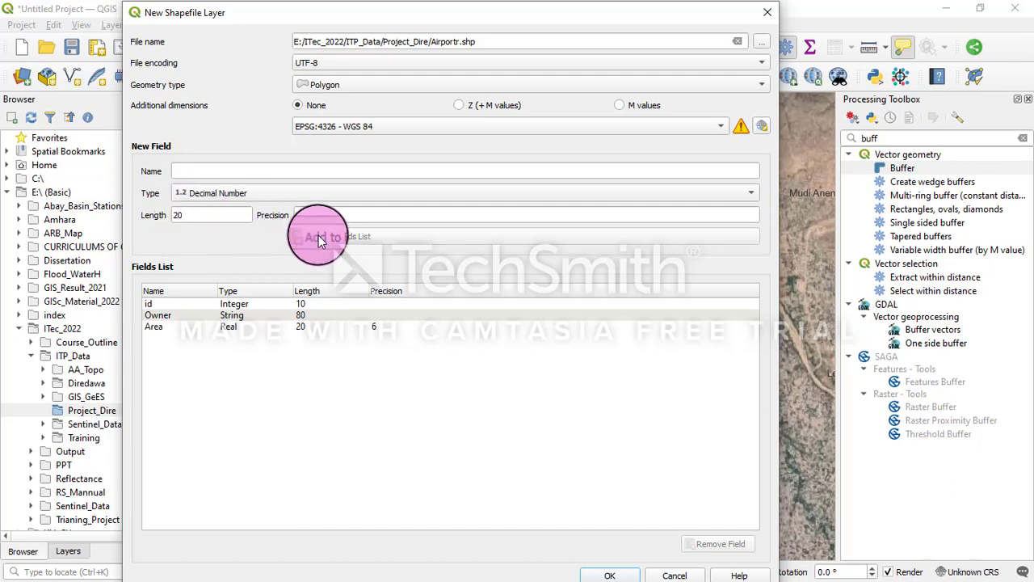
- Create the Airportr shapefile with the defined fields
{"action": "left_click", "coordinate": [197, 167]}
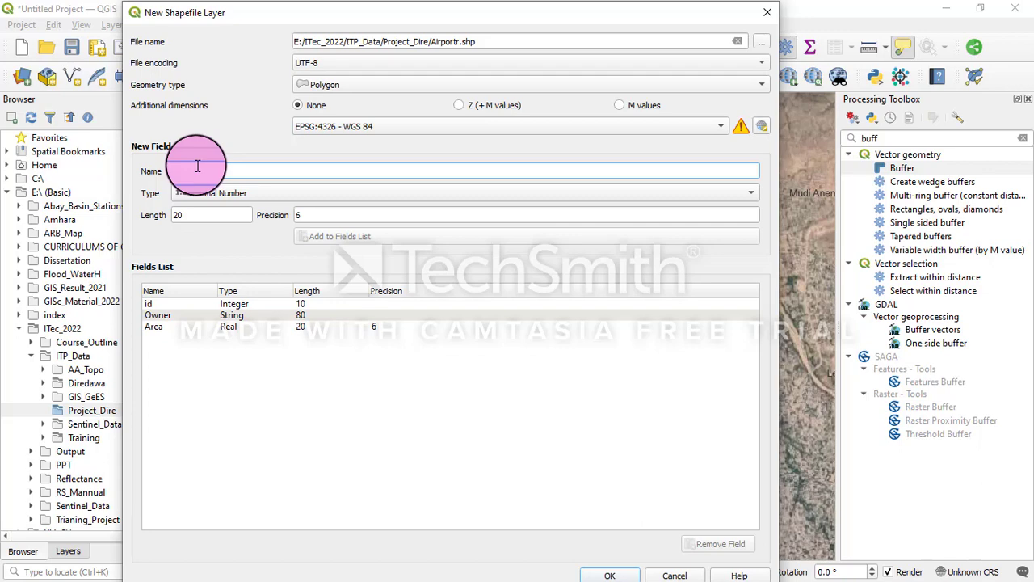
{"action": "left_click_drag", "start_coordinate": [381, 11], "coordinate": [371, 8]}
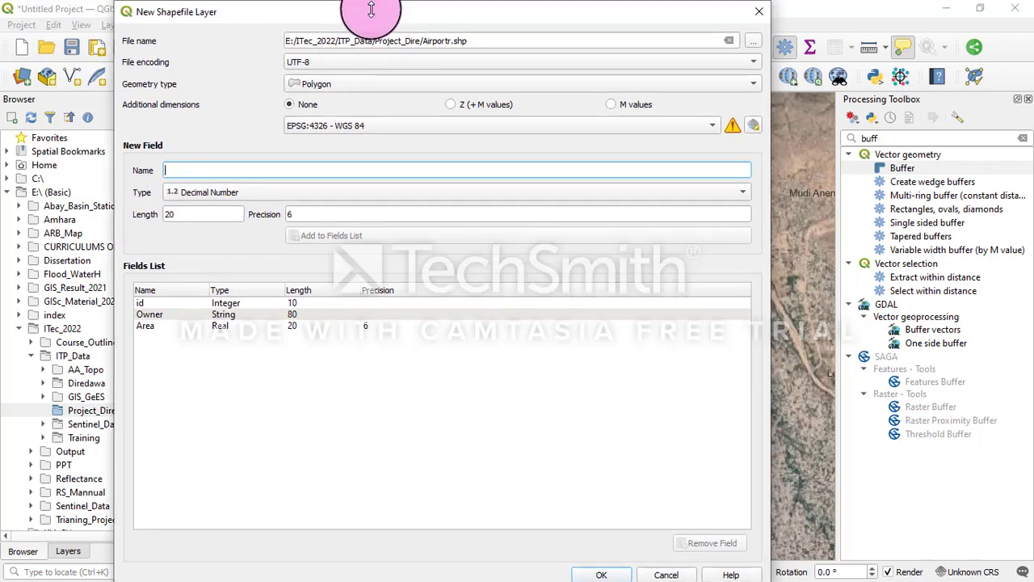
{"action": "left_click", "coordinate": [602, 575]}
- Start another new shapefile in the Project_Dire folder, naming it Road.shp with LineString geometry
{"action": "left_click", "coordinate": [141, 412]}
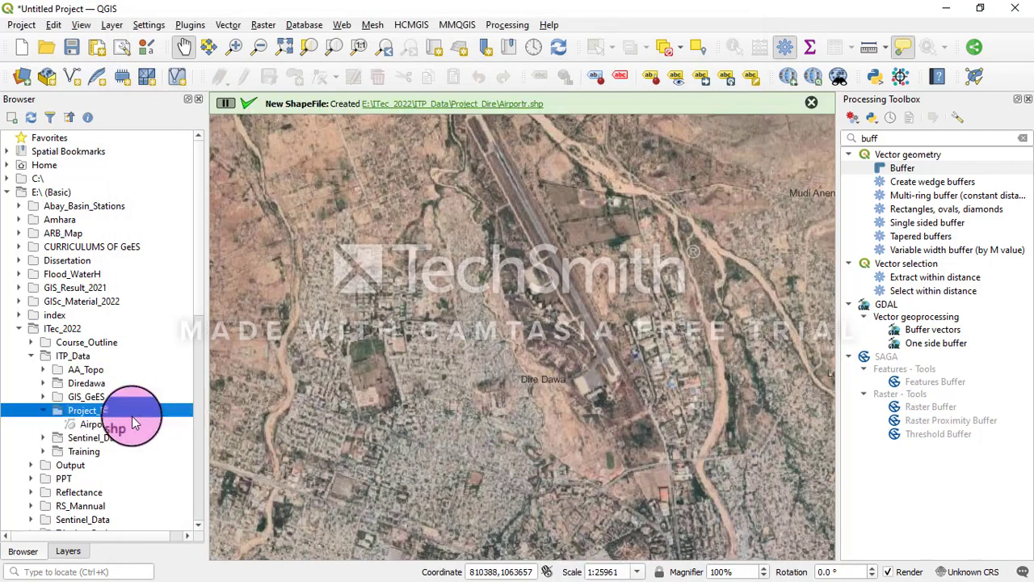
{"action": "right_click", "coordinate": [100, 417]}
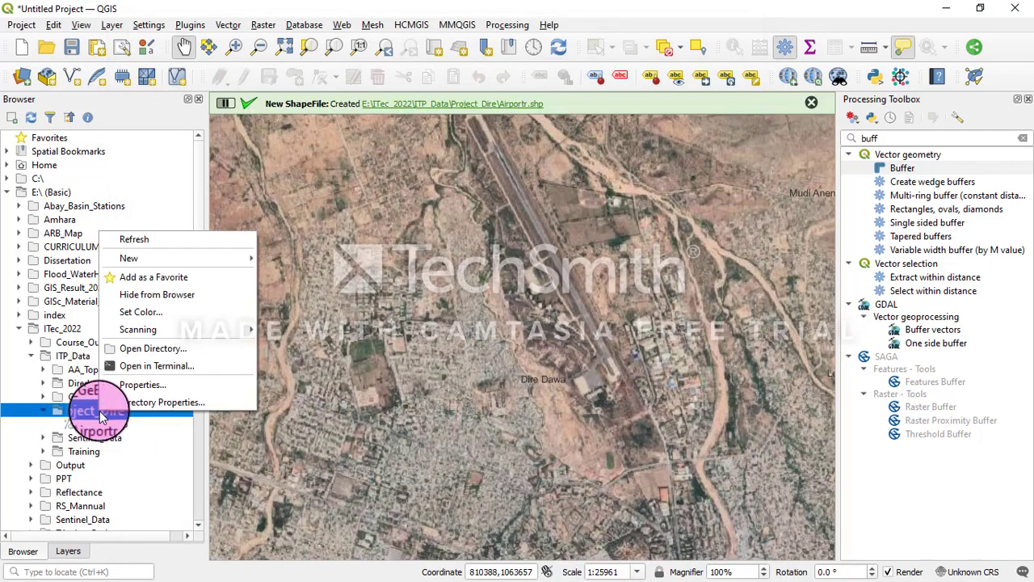
{"action": "mouse_move", "coordinate": [162, 260]}
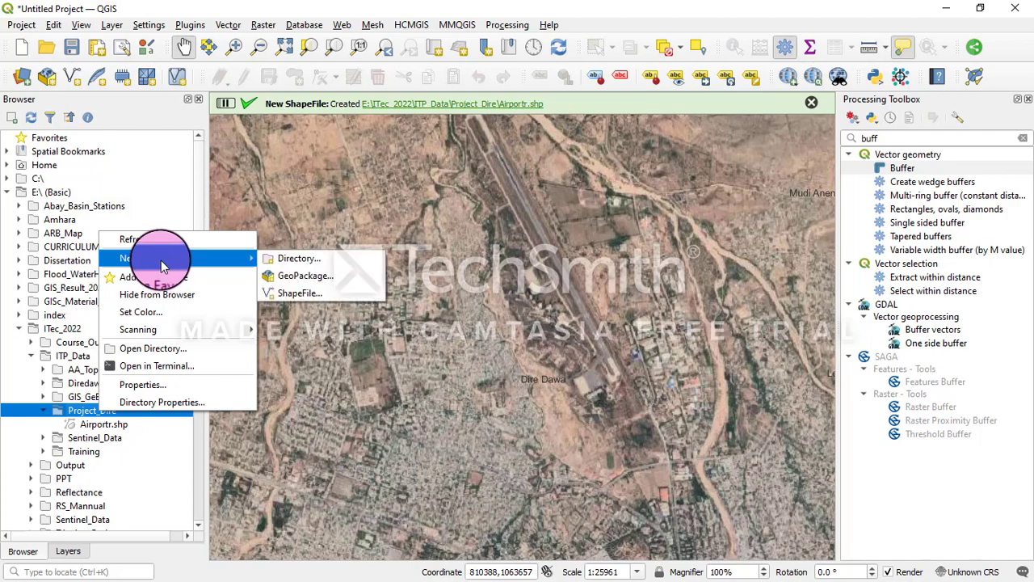
{"action": "left_click", "coordinate": [303, 293]}
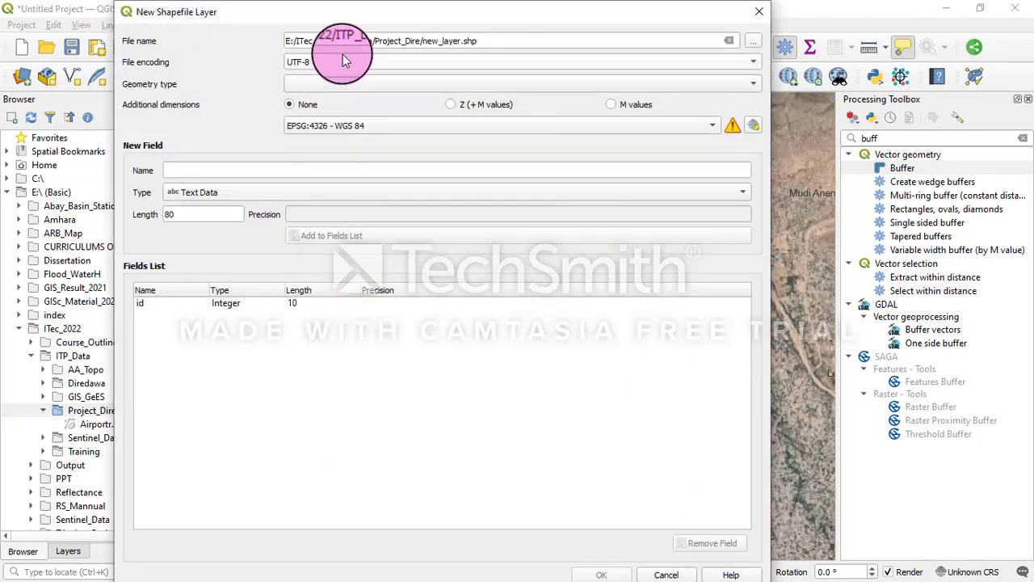
{"action": "left_click_drag", "start_coordinate": [462, 41], "coordinate": [426, 41]}
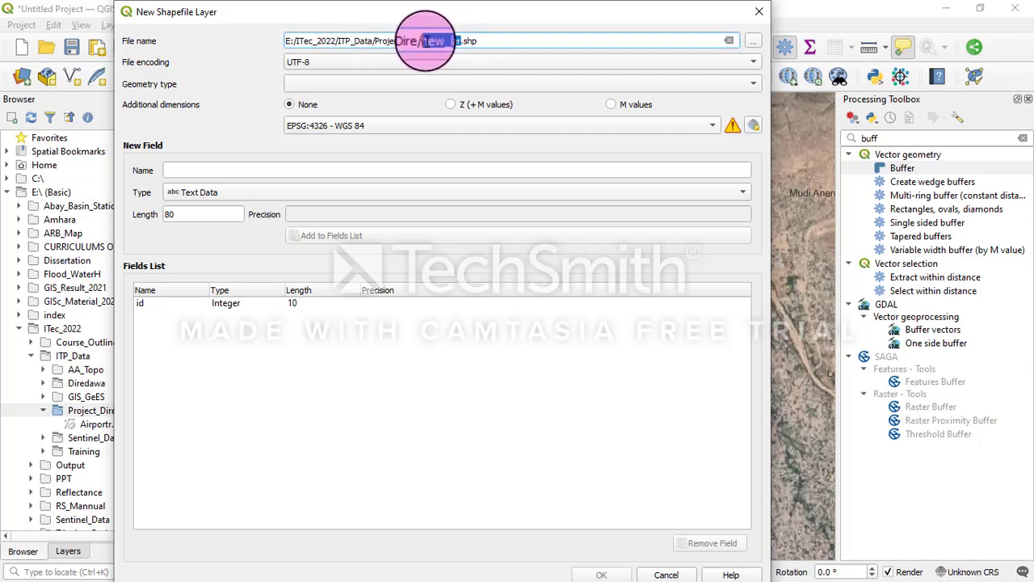
{"action": "type", "text": "R"}
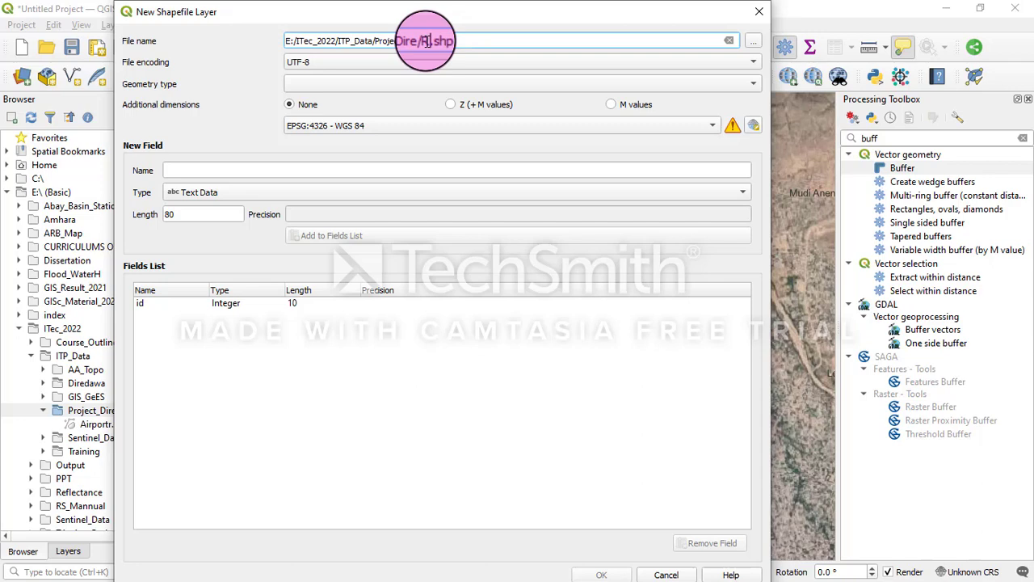
{"action": "type", "text": "oad"}
{"action": "left_click", "coordinate": [418, 84]}
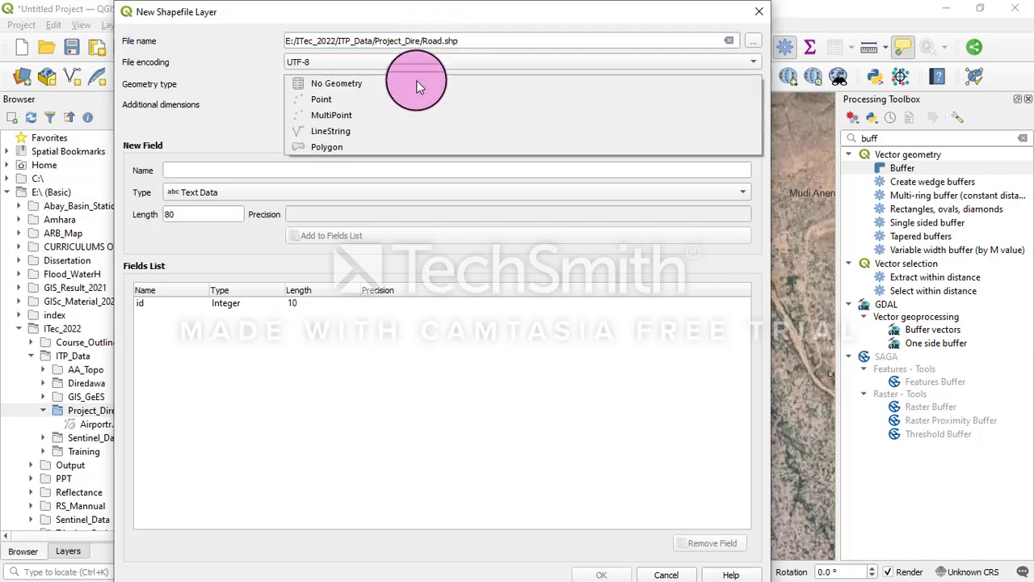
{"action": "left_click", "coordinate": [356, 131]}
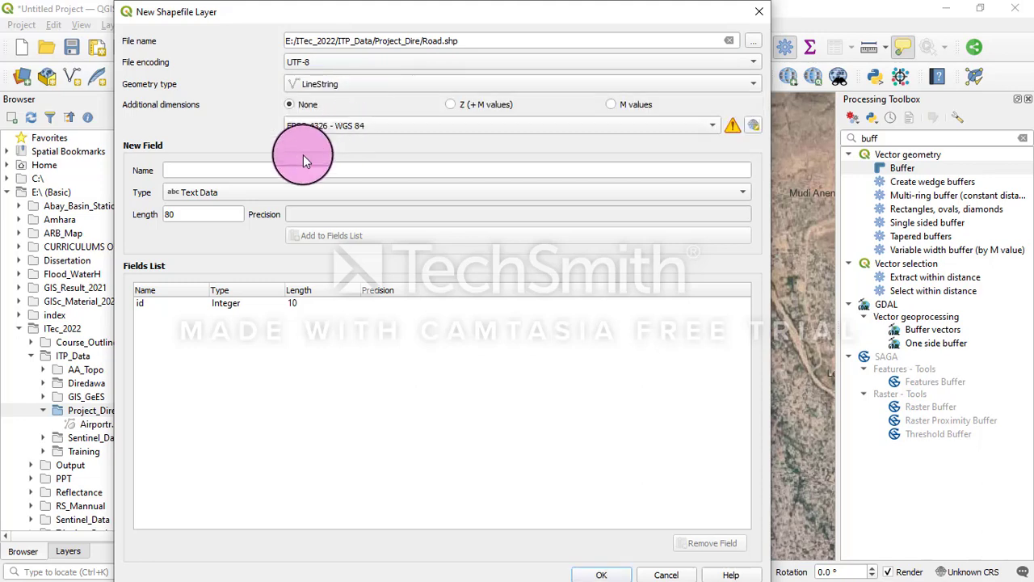
- Add a decimal number field named Length with length 20 and precision 6 to the Road shapefile
{"action": "left_click", "coordinate": [240, 173]}
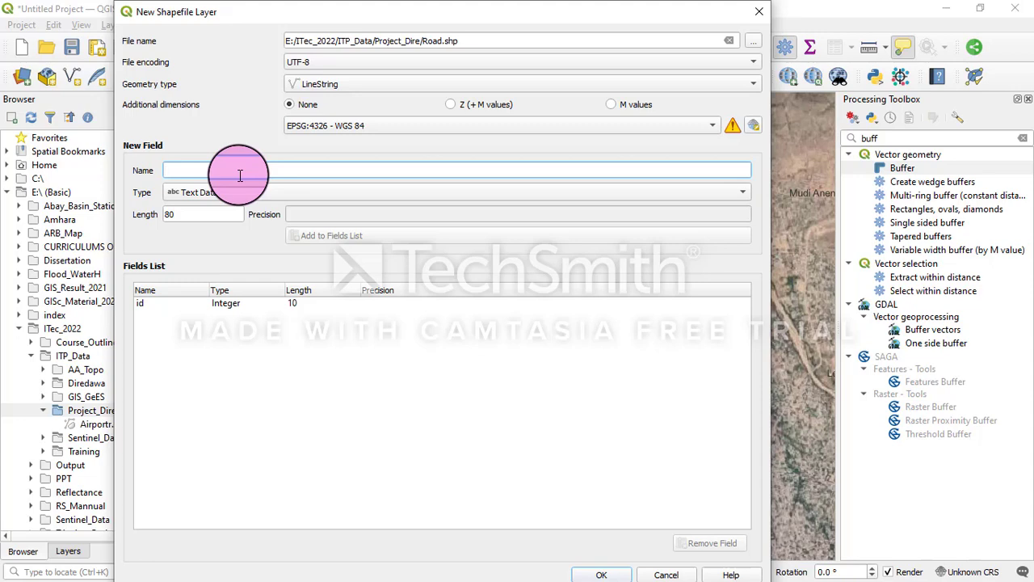
{"action": "type", "text": "L"}
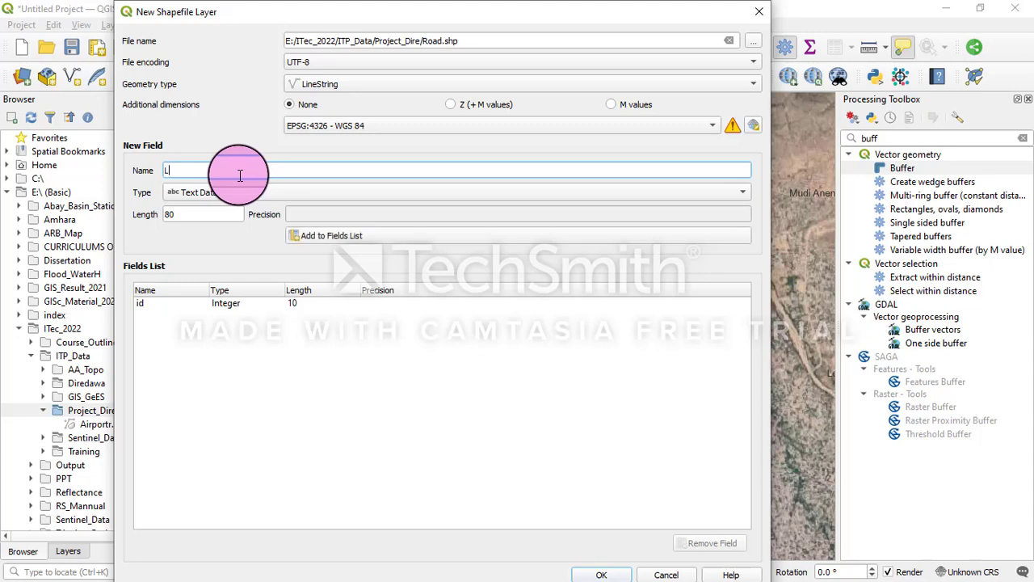
{"action": "type", "text": "ength"}
{"action": "left_click", "coordinate": [239, 191]}
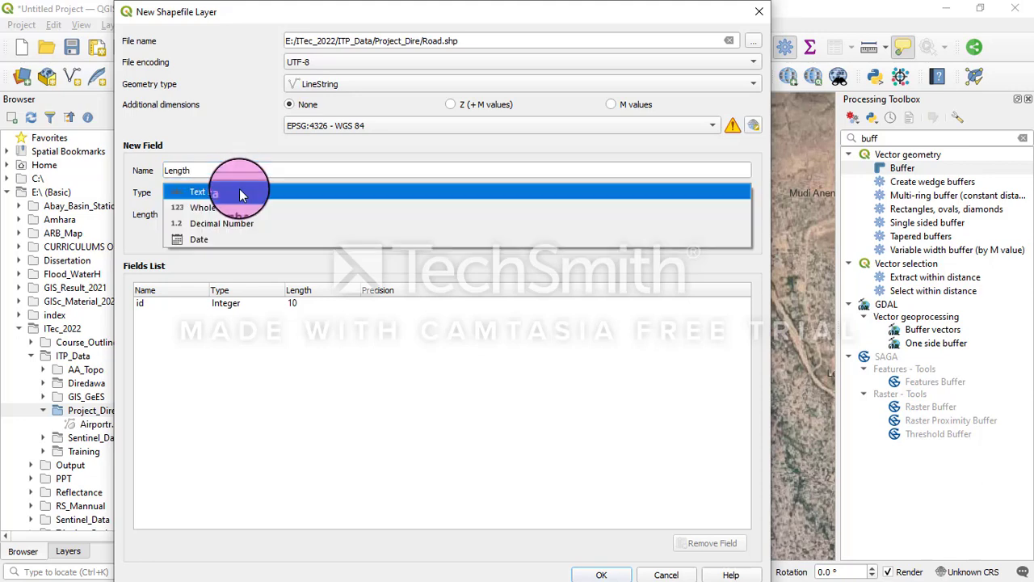
{"action": "left_click", "coordinate": [233, 224]}
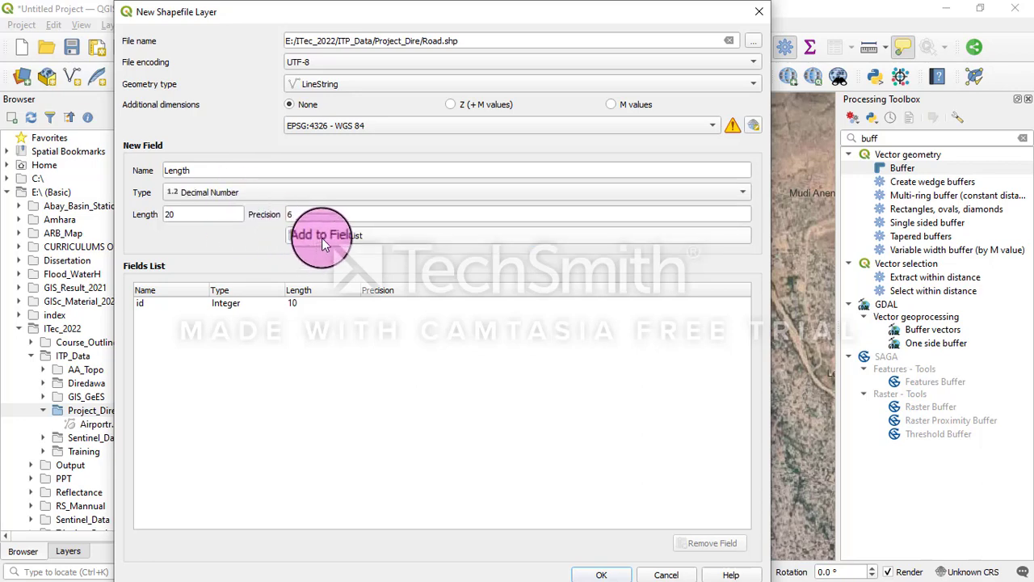
{"action": "left_click", "coordinate": [322, 238]}
{"action": "left_click", "coordinate": [183, 169]}
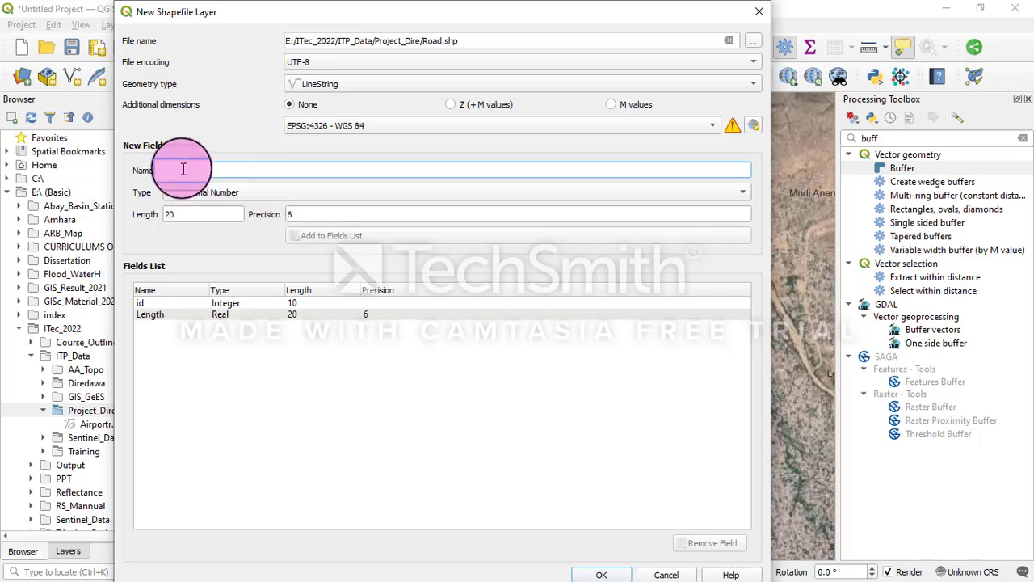
- Add a text field named owner with length 20 to the Road shapefile
{"action": "type", "text": "owner"}
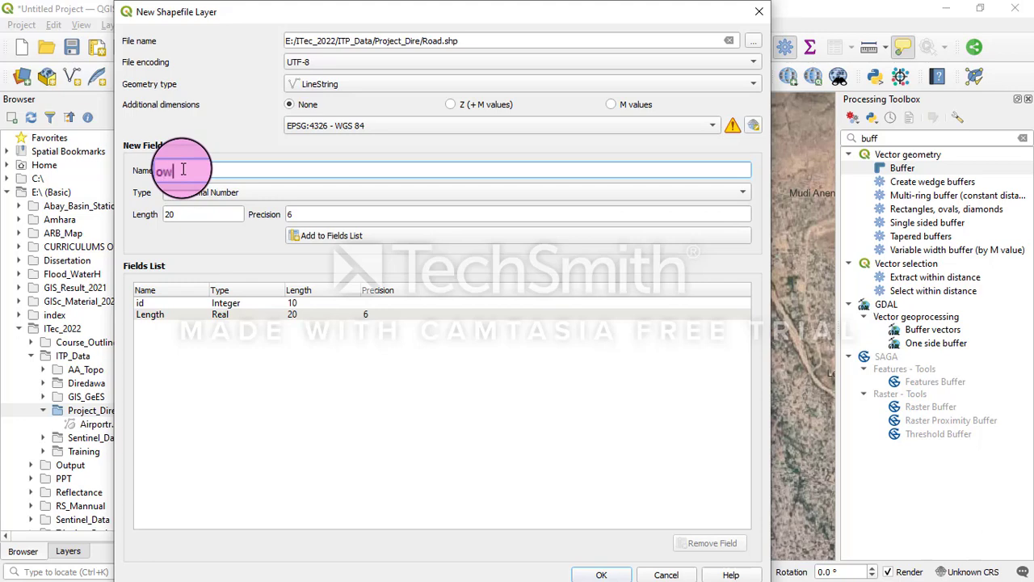
{"action": "left_click", "coordinate": [236, 192]}
{"action": "left_click", "coordinate": [225, 164]}
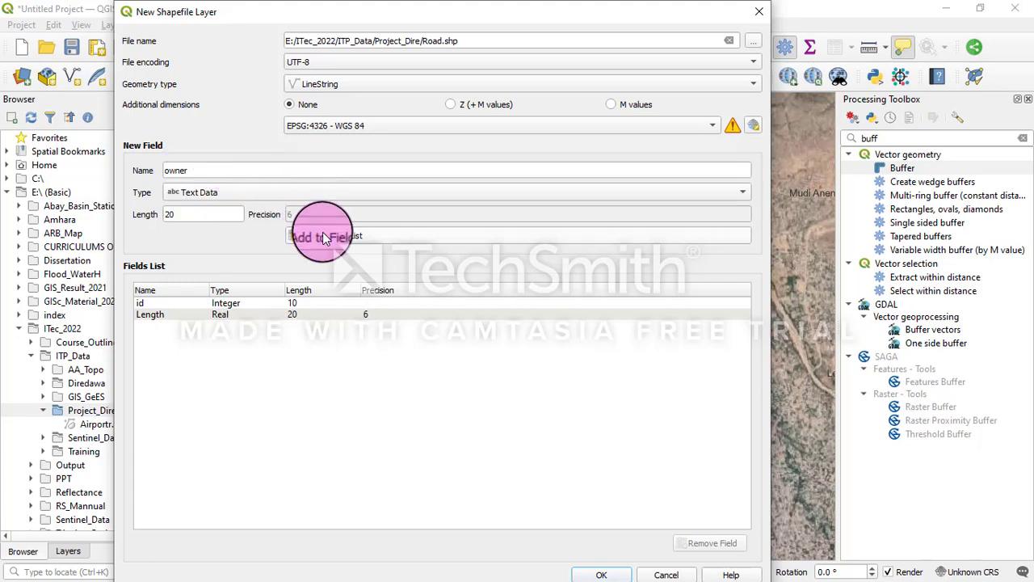
{"action": "left_click", "coordinate": [322, 231]}
- Add a field named Date of type Date to the Road shapefile
{"action": "left_click", "coordinate": [184, 169]}
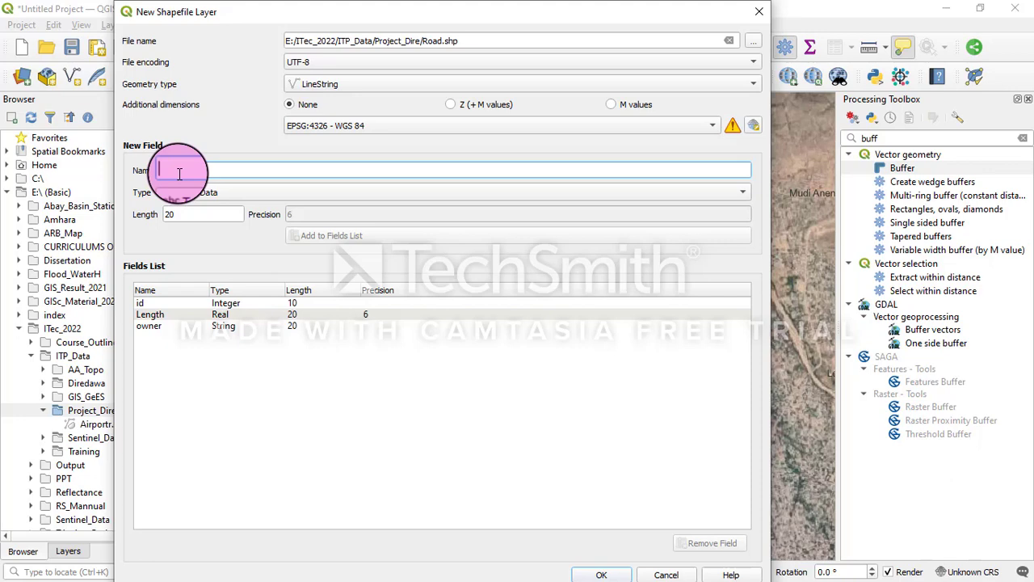
{"action": "type", "text": "Date"}
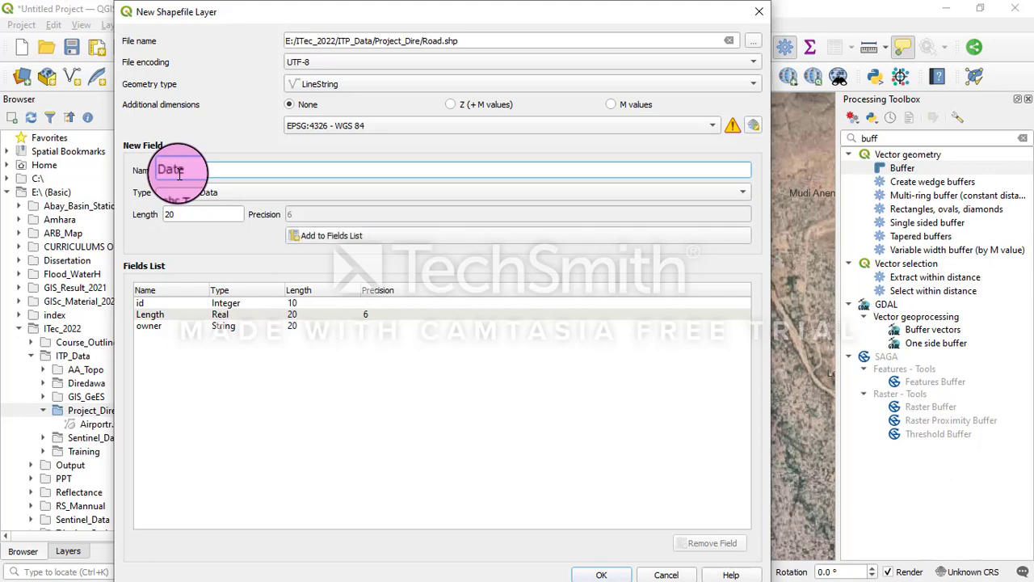
{"action": "left_click", "coordinate": [207, 193]}
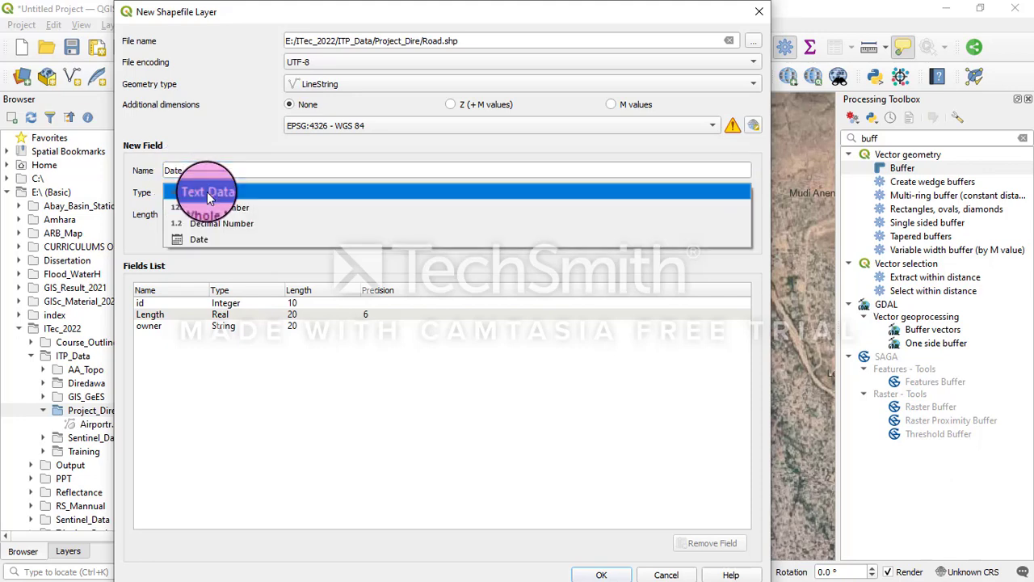
{"action": "left_click", "coordinate": [202, 239]}
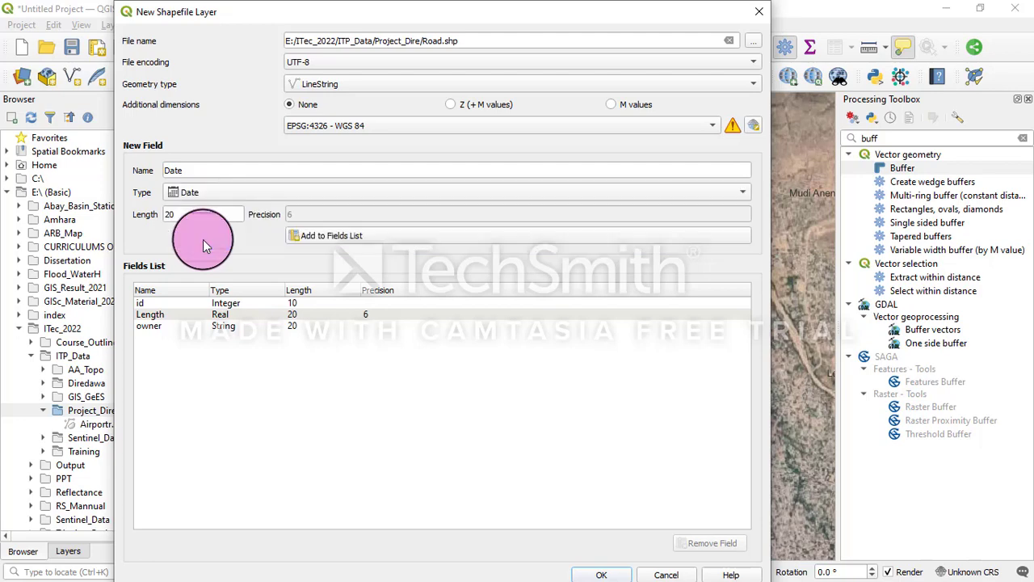
{"action": "left_click", "coordinate": [328, 239]}
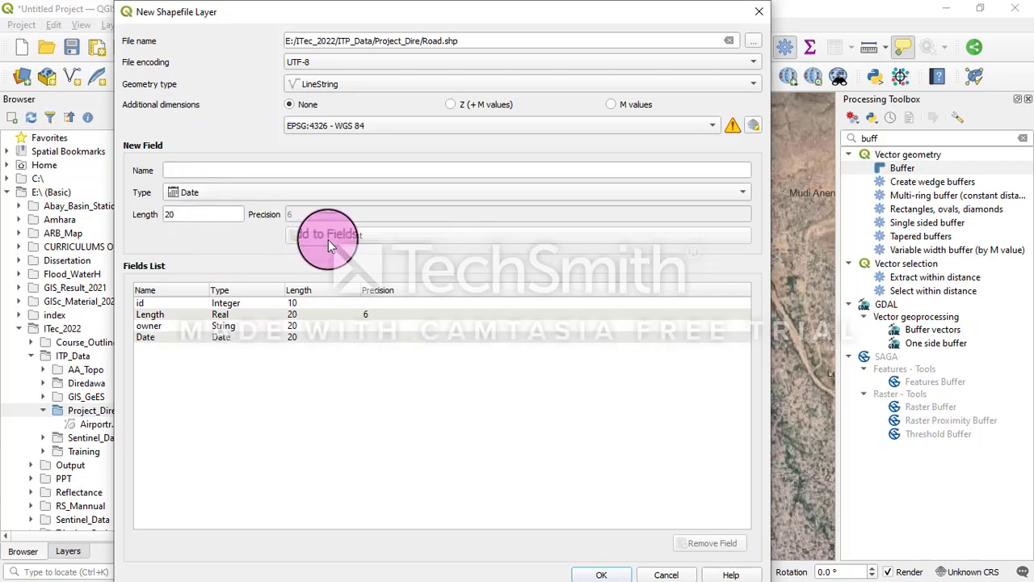
- Add a text field named Type with length 20 and create the Road shapefile
{"action": "left_click", "coordinate": [188, 170]}
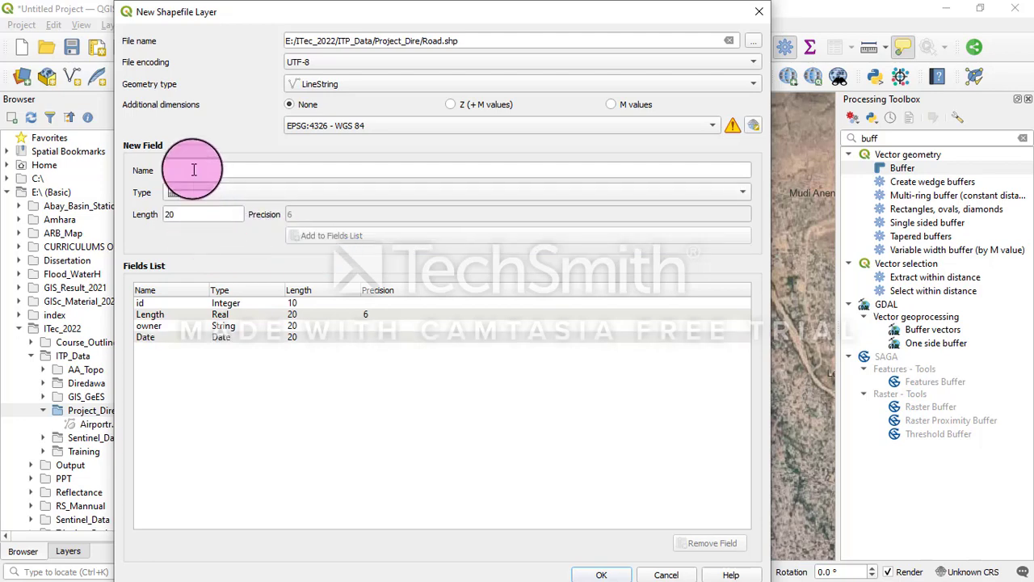
{"action": "type", "text": "I"}
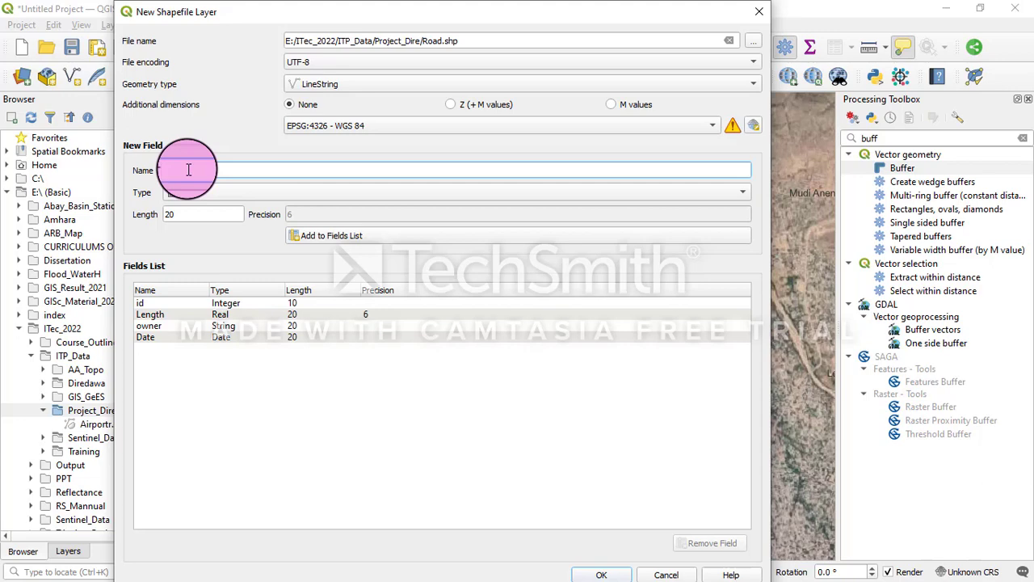
{"action": "type", "text": "ype"}
{"action": "left_click", "coordinate": [210, 191]}
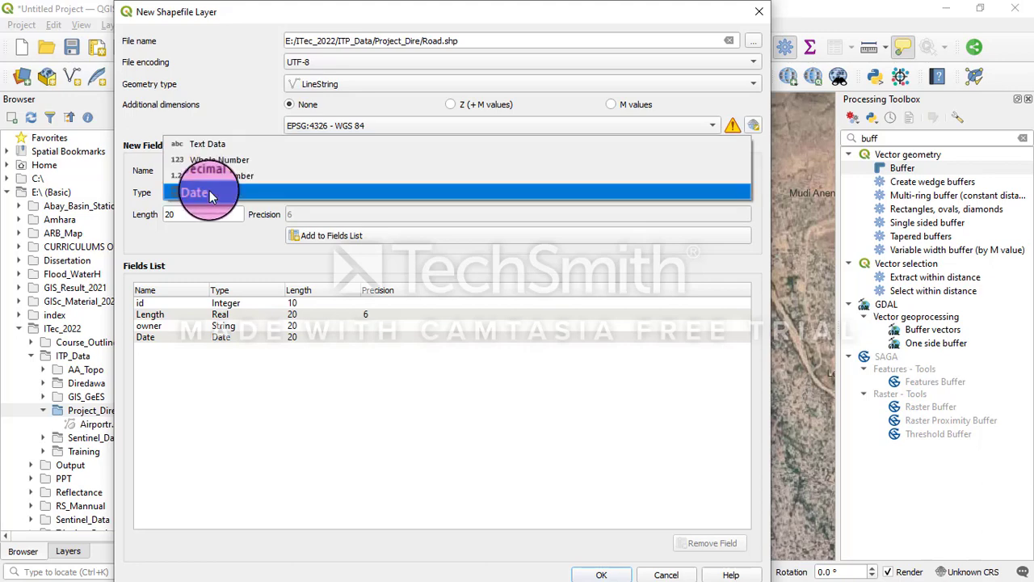
{"action": "left_click", "coordinate": [212, 146]}
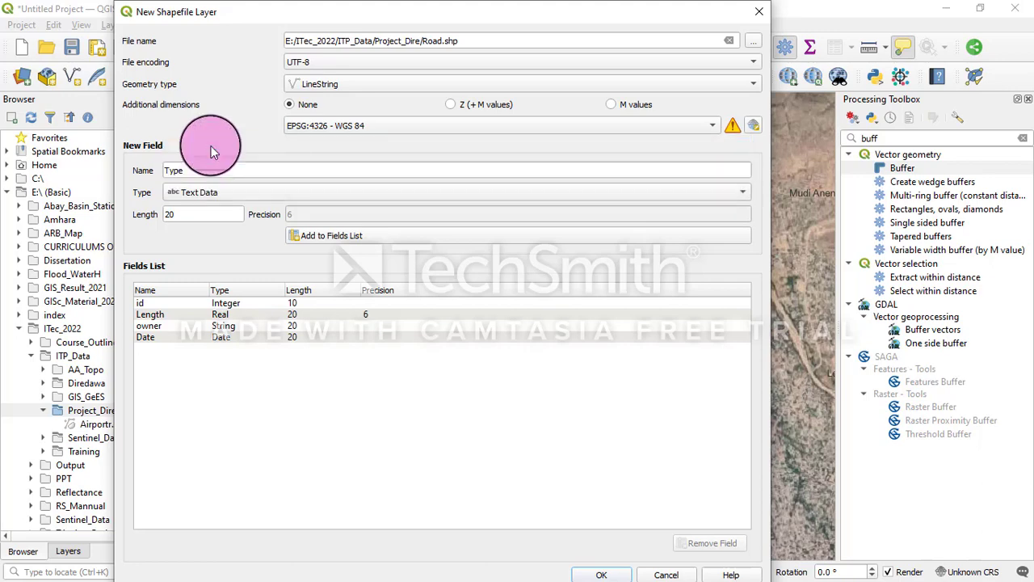
{"action": "left_click", "coordinate": [326, 236]}
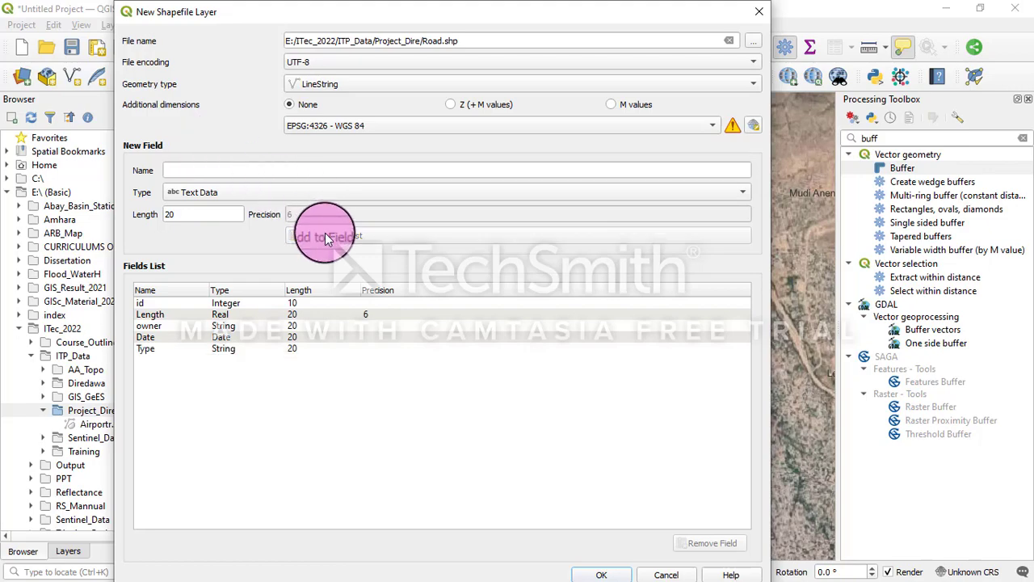
{"action": "left_click", "coordinate": [601, 574]}
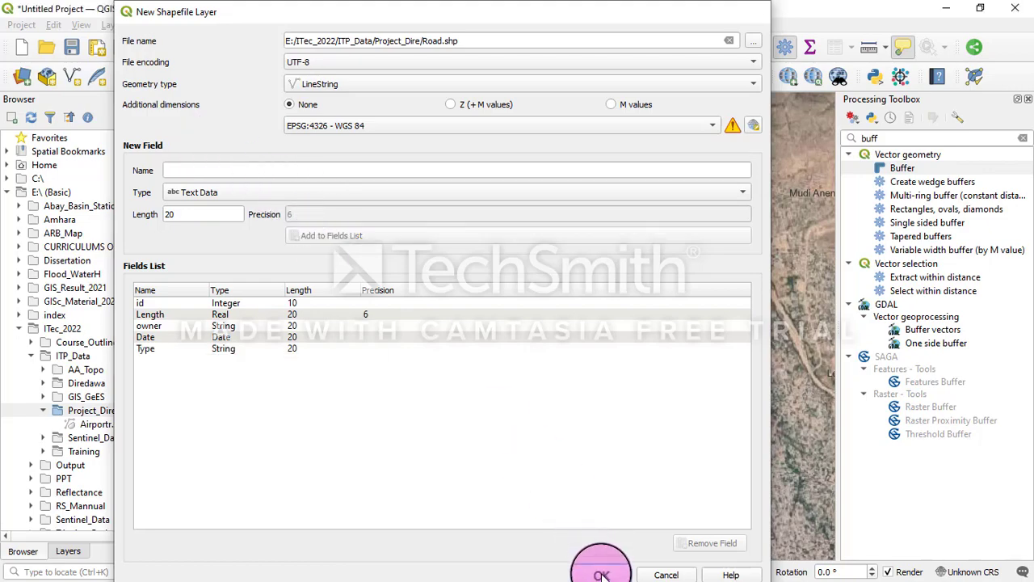
{"action": "left_click", "coordinate": [379, 367]}
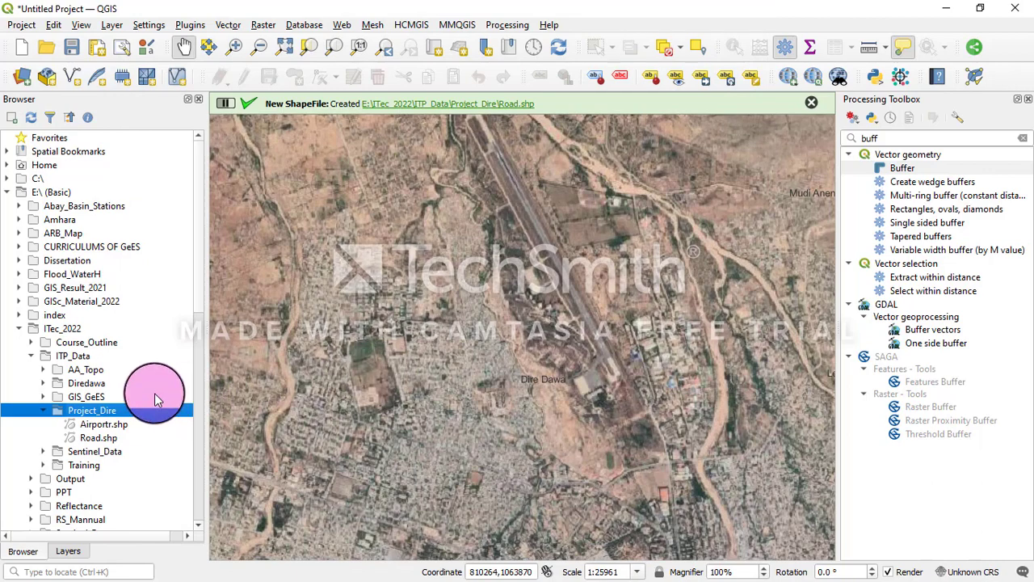
{"action": "right_click", "coordinate": [104, 410]}
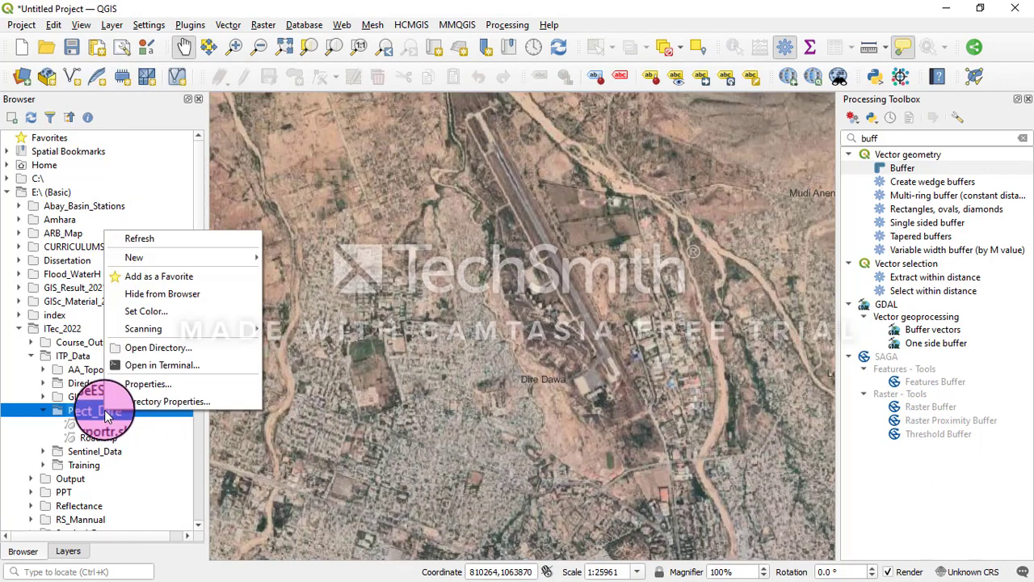
{"action": "mouse_move", "coordinate": [158, 257]}
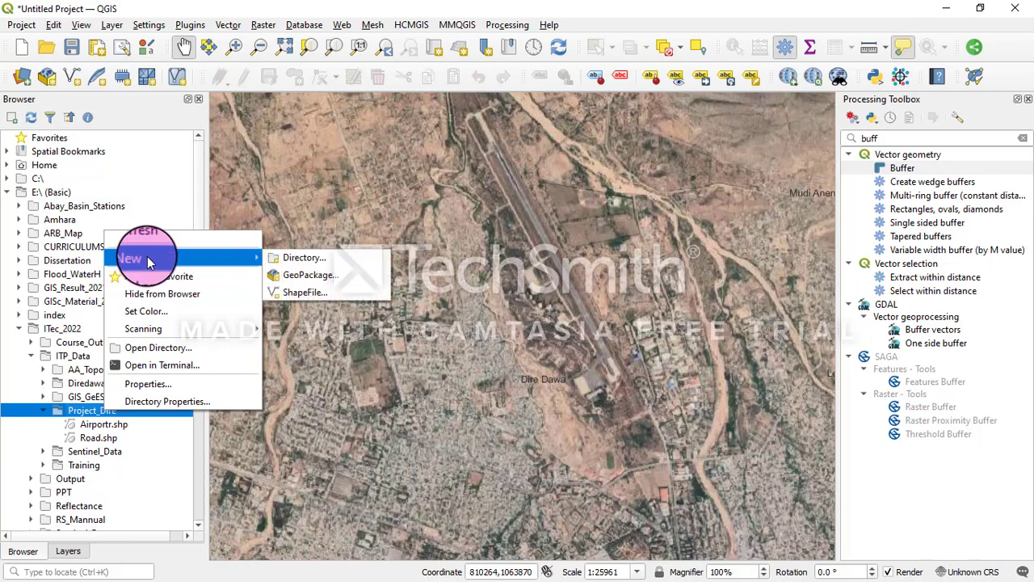
{"action": "left_click", "coordinate": [305, 259]}
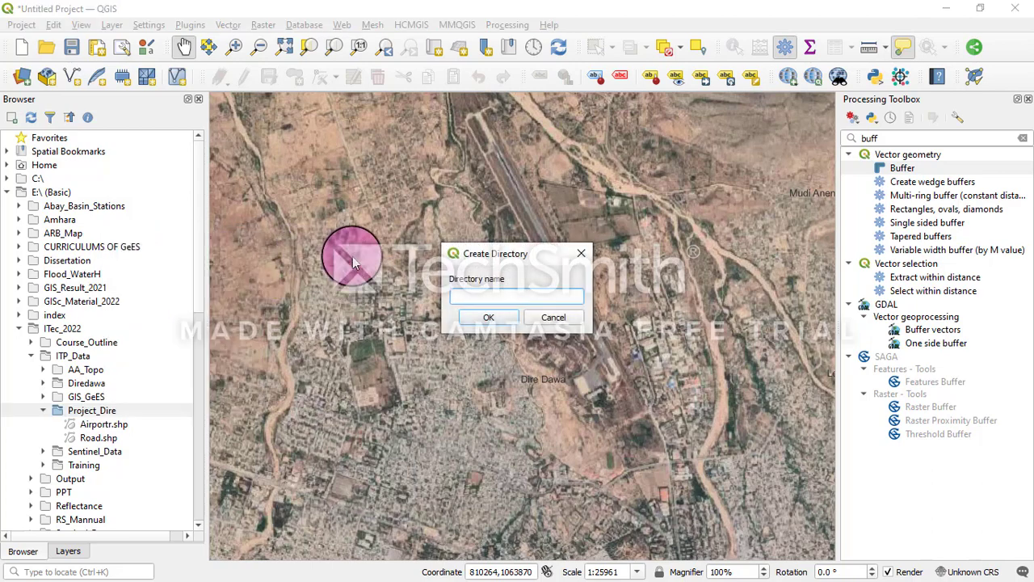
{"action": "key", "text": "Escape"}
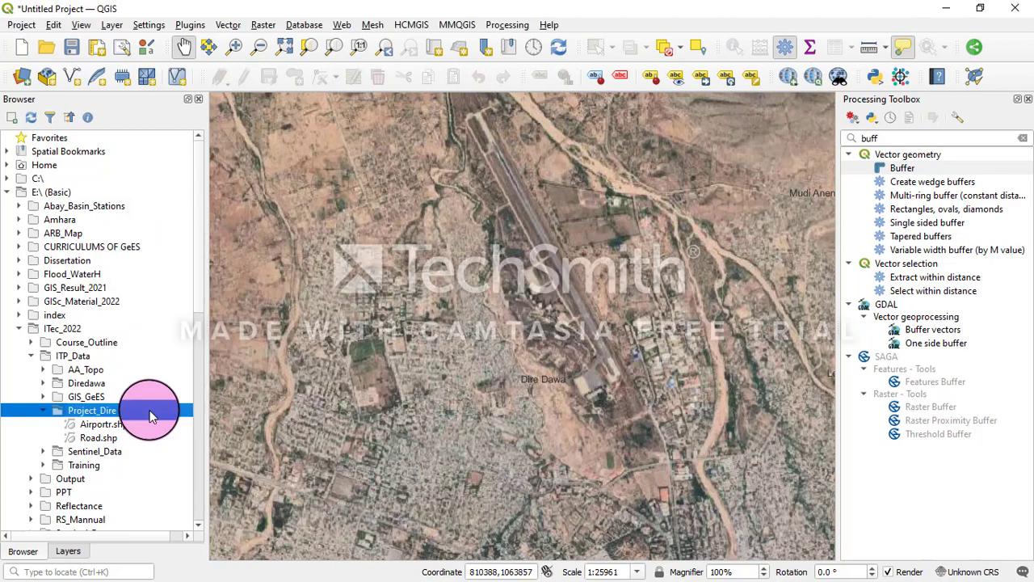
- Start a new shapefile in the Project_Dire folder, naming it River.shp with LineString geometry
{"action": "right_click", "coordinate": [100, 415]}
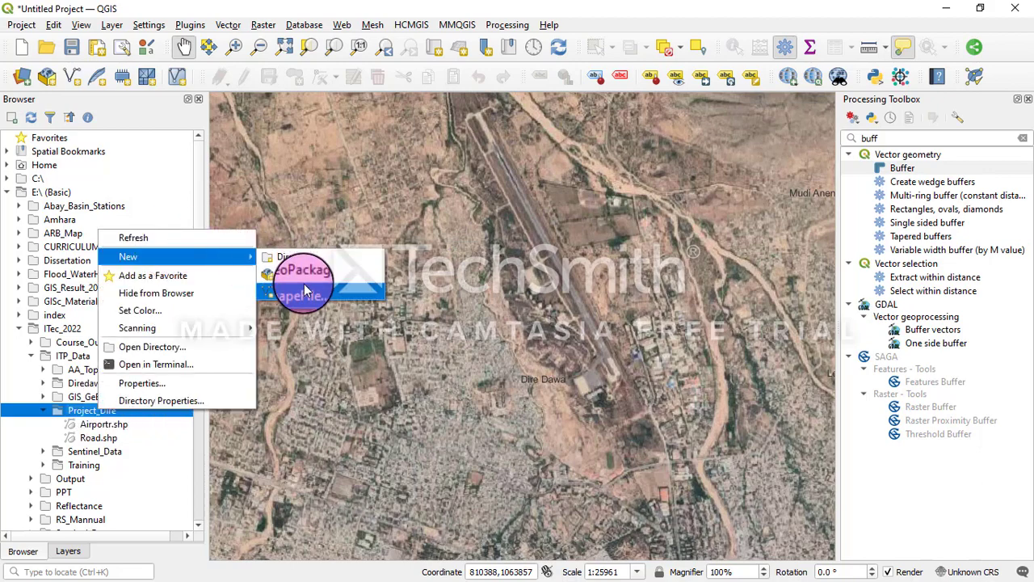
{"action": "left_click", "coordinate": [304, 285]}
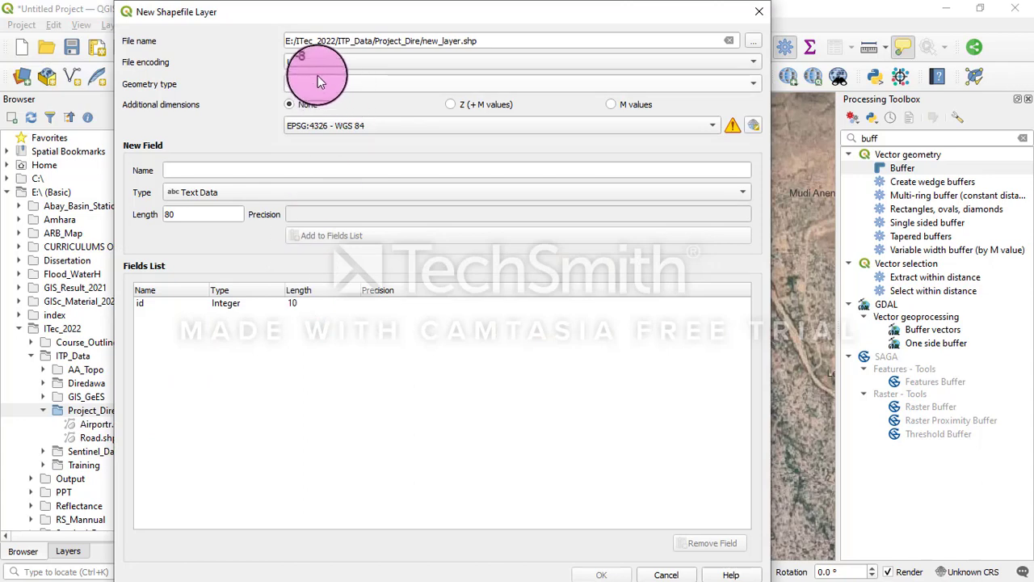
{"action": "left_click", "coordinate": [460, 41]}
{"action": "left_click_drag", "start_coordinate": [461, 41], "coordinate": [426, 40]}
{"action": "type", "text": "R"}
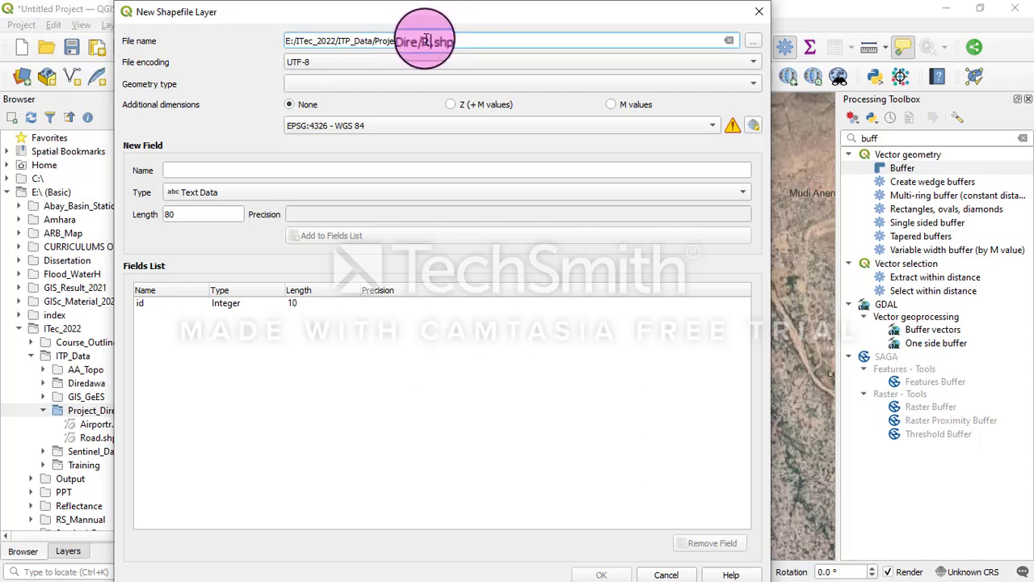
{"action": "type", "text": "iver"}
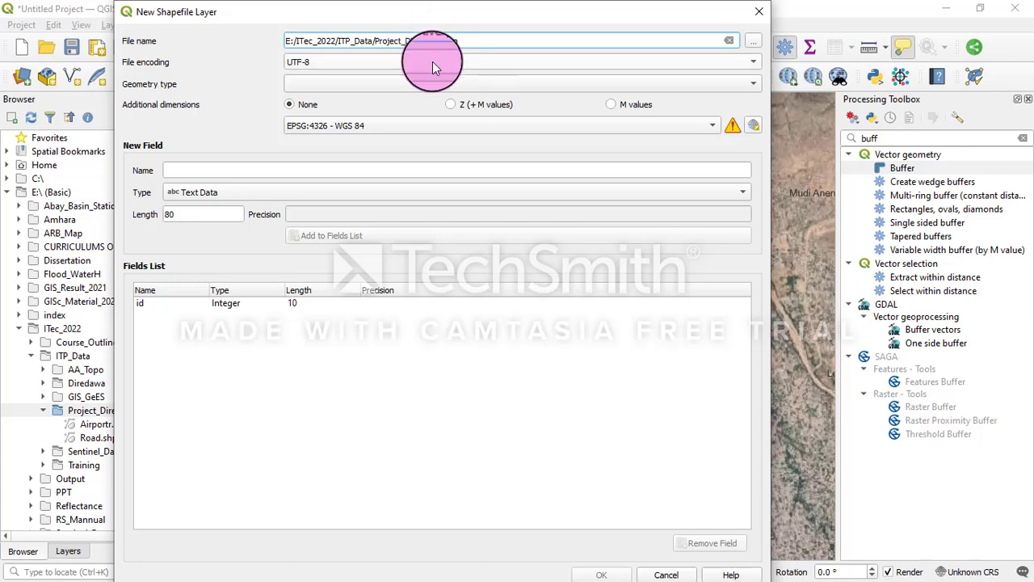
{"action": "left_click", "coordinate": [432, 63]}
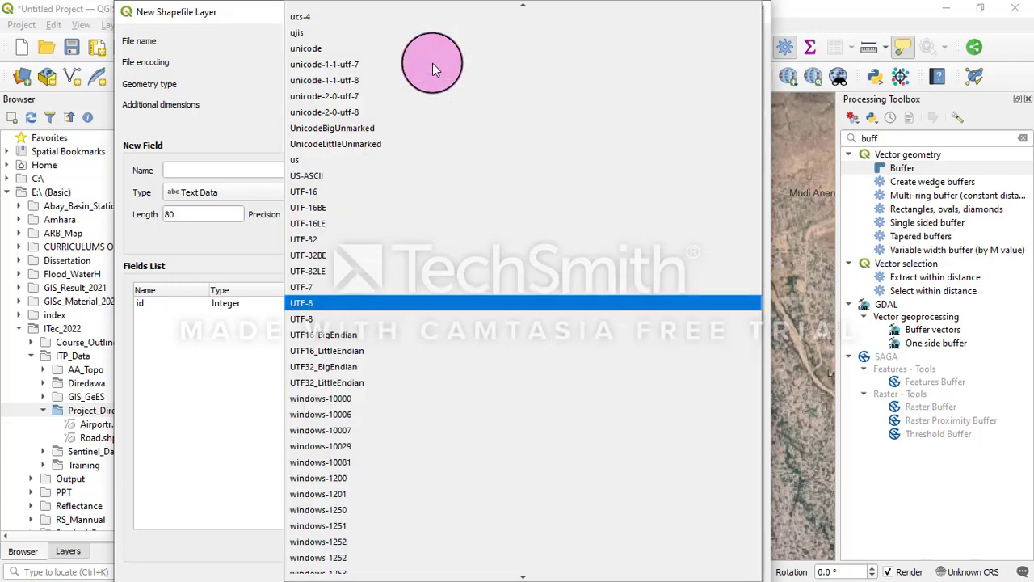
{"action": "left_click", "coordinate": [235, 44]}
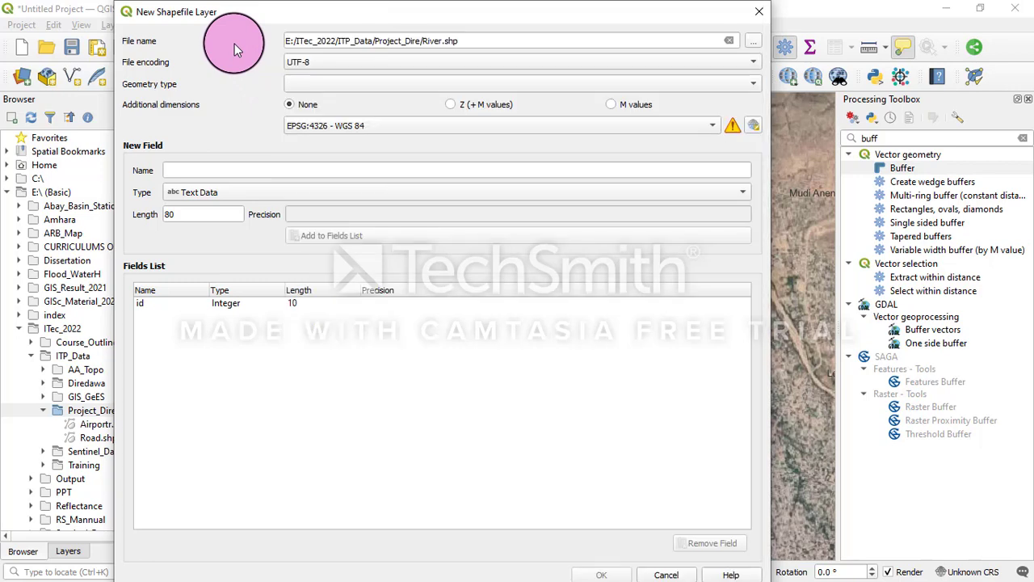
{"action": "left_click", "coordinate": [327, 84]}
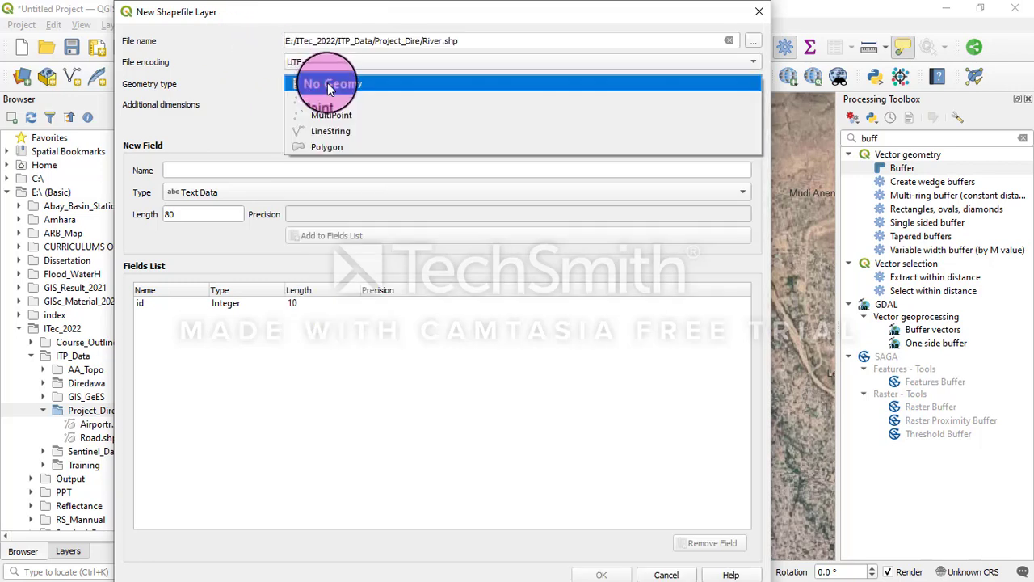
{"action": "left_click", "coordinate": [341, 130]}
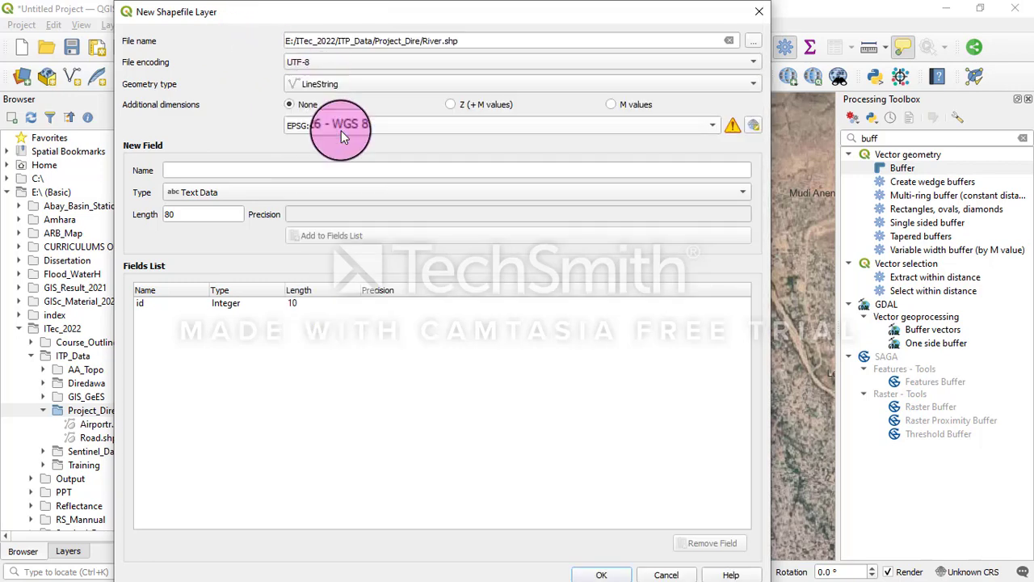
- Add a decimal number field named Length with length 20 and precision 6, and create the River shapefile
{"action": "left_click", "coordinate": [221, 171]}
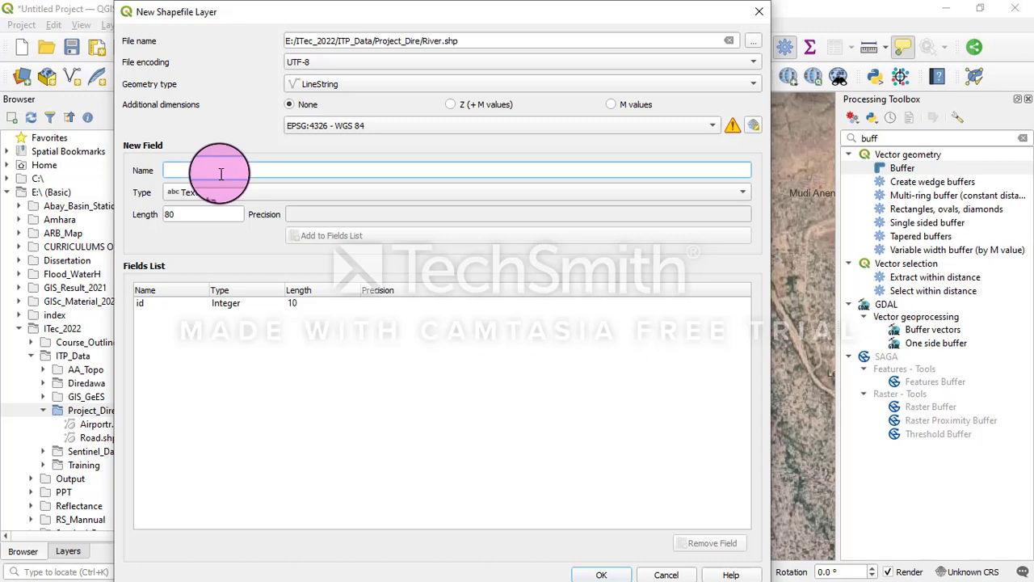
{"action": "type", "text": "Le"}
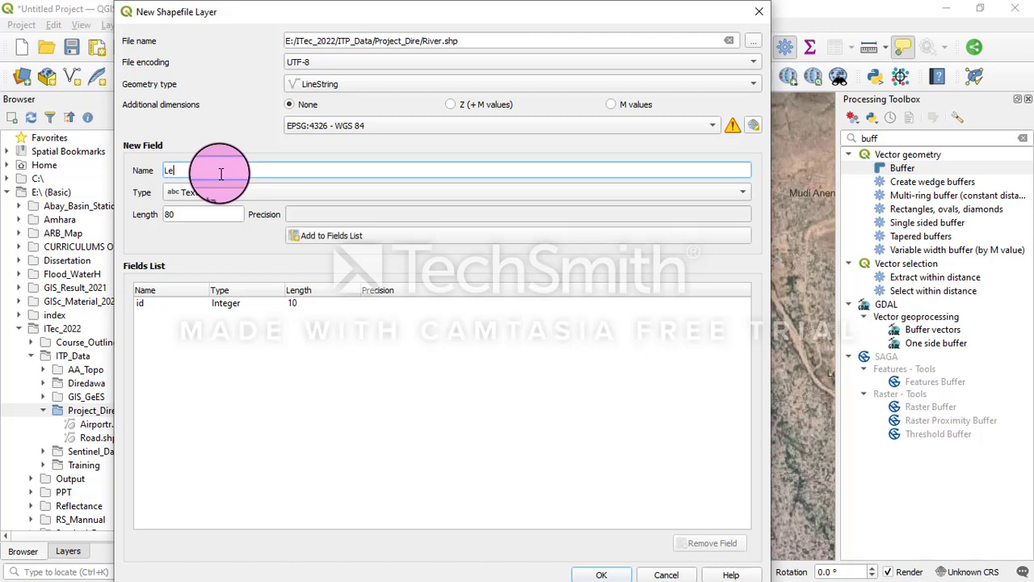
{"action": "type", "text": "ngth"}
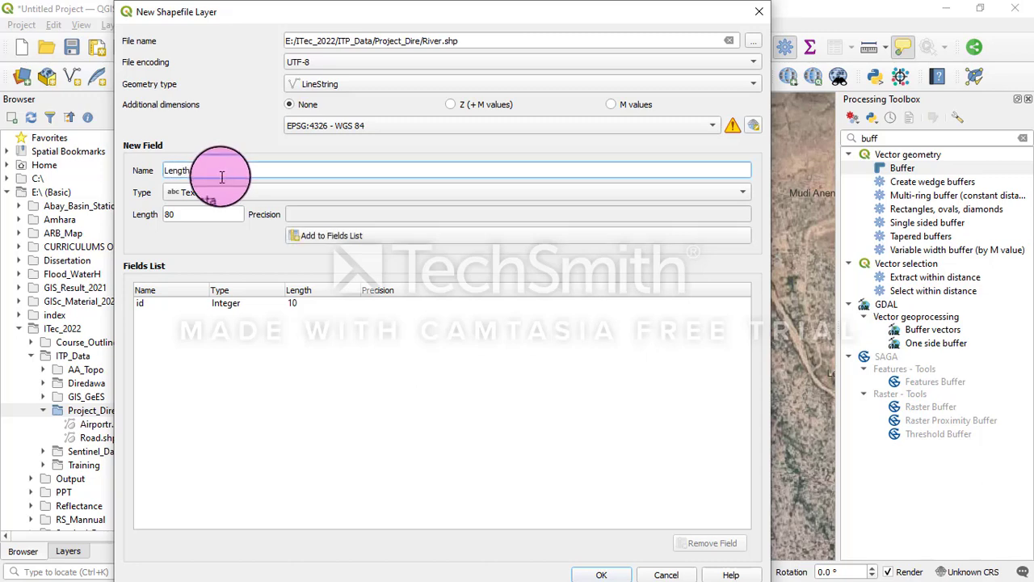
{"action": "left_click", "coordinate": [239, 194]}
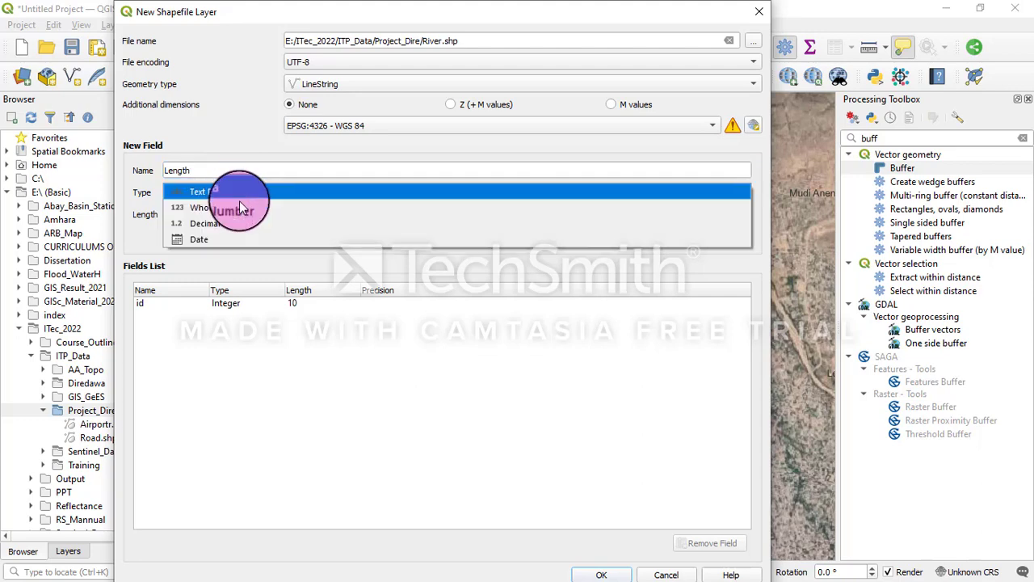
{"action": "left_click", "coordinate": [239, 224]}
{"action": "left_click", "coordinate": [321, 245]}
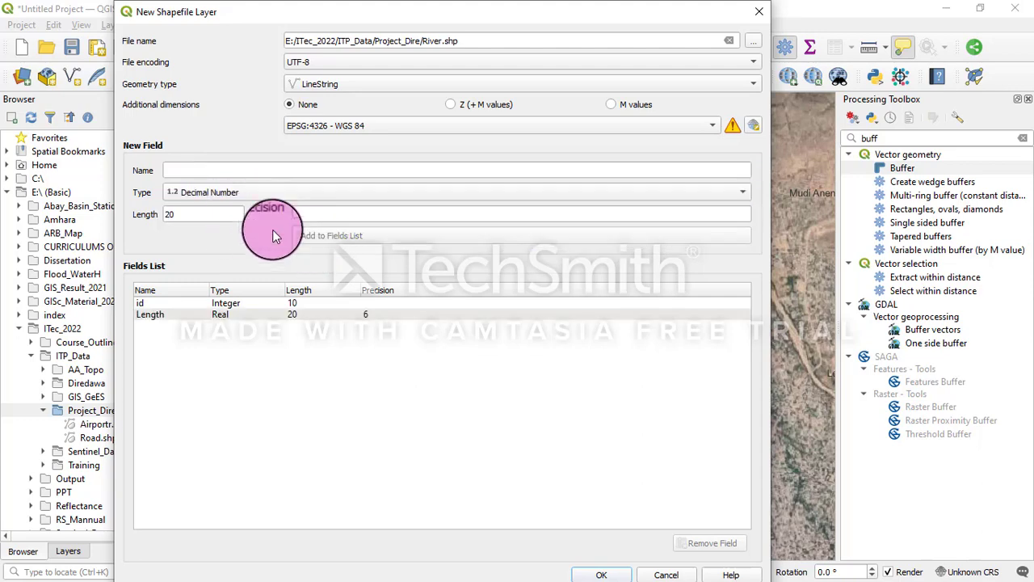
{"action": "left_click", "coordinate": [188, 171]}
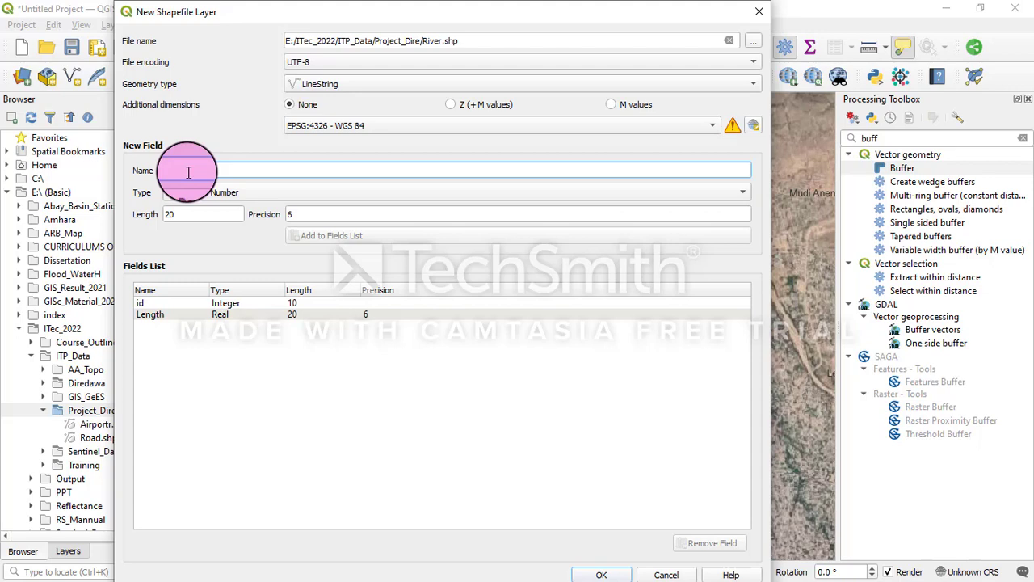
{"action": "left_click", "coordinate": [602, 575]}
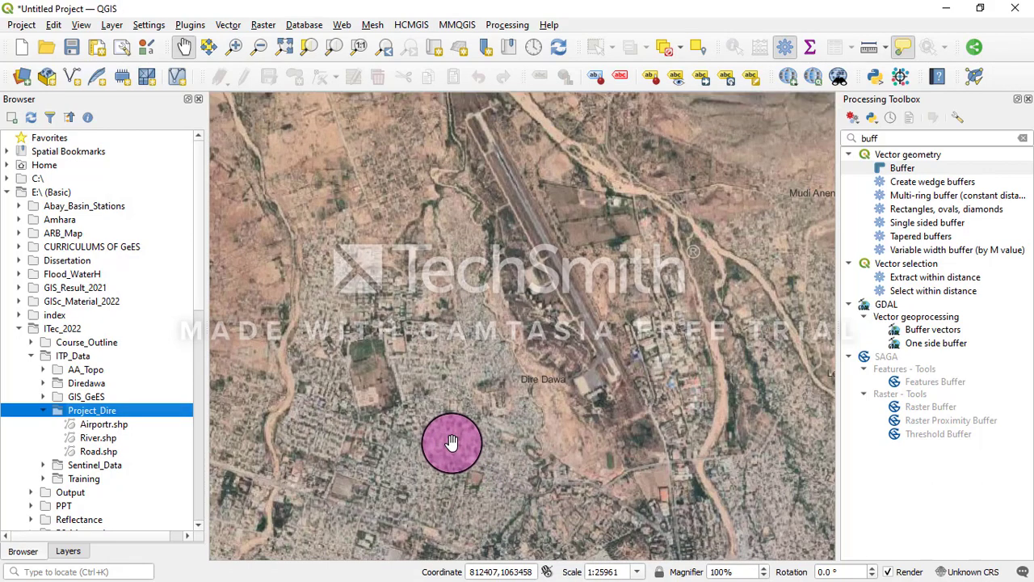
- Start a new shapefile in the Project_Dire folder, naming it Parcel.shp with Polygon geometry
{"action": "left_click_drag", "start_coordinate": [452, 442], "coordinate": [431, 417]}
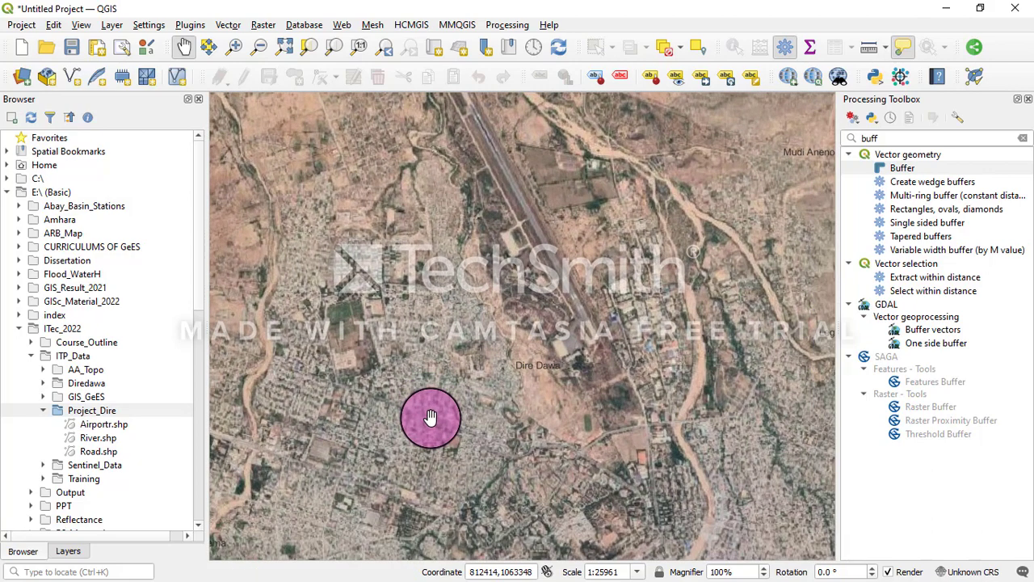
{"action": "right_click", "coordinate": [105, 416]}
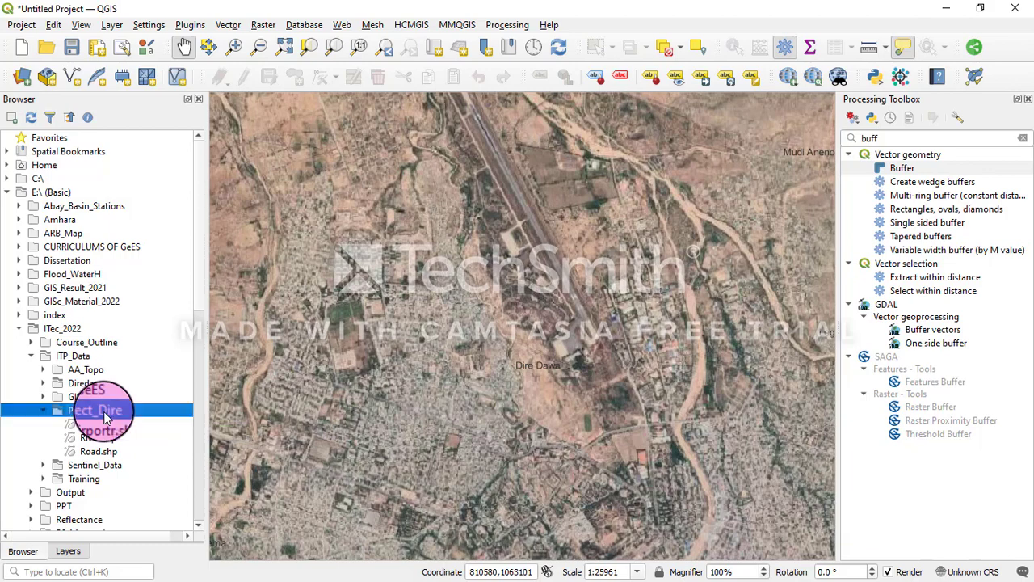
{"action": "mouse_move", "coordinate": [157, 260]}
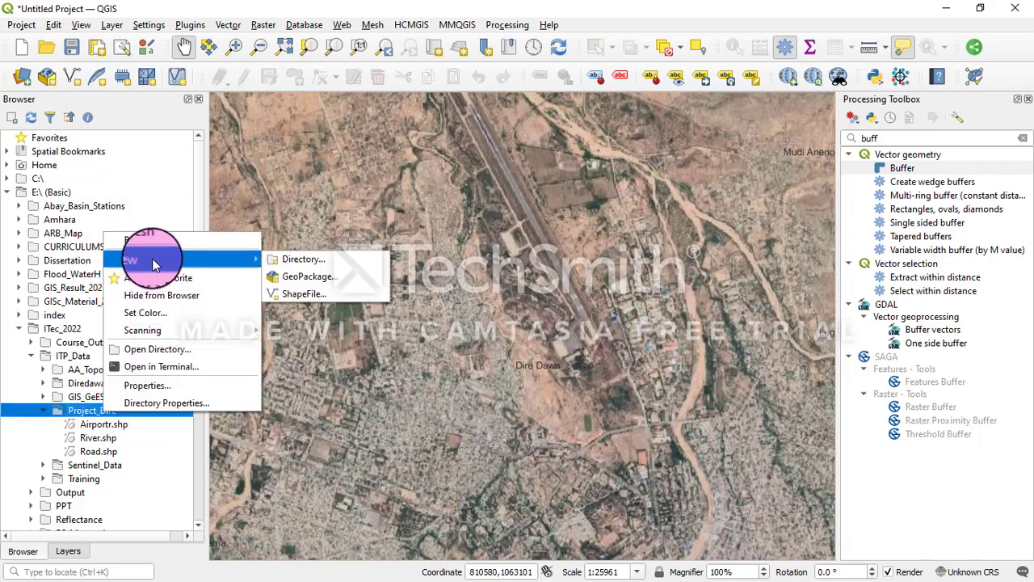
{"action": "left_click", "coordinate": [296, 295]}
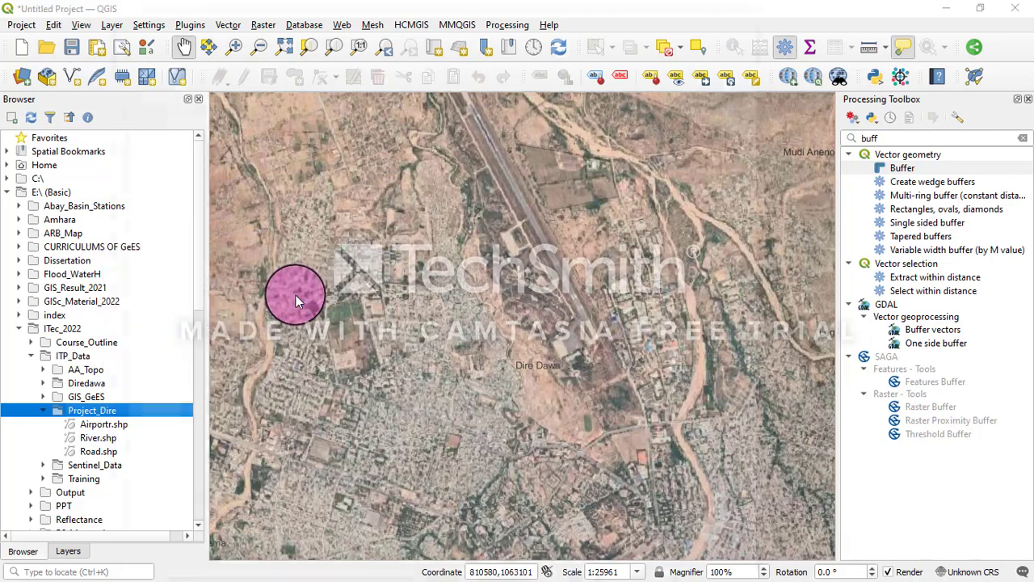
{"action": "left_click_drag", "start_coordinate": [463, 41], "coordinate": [424, 41]}
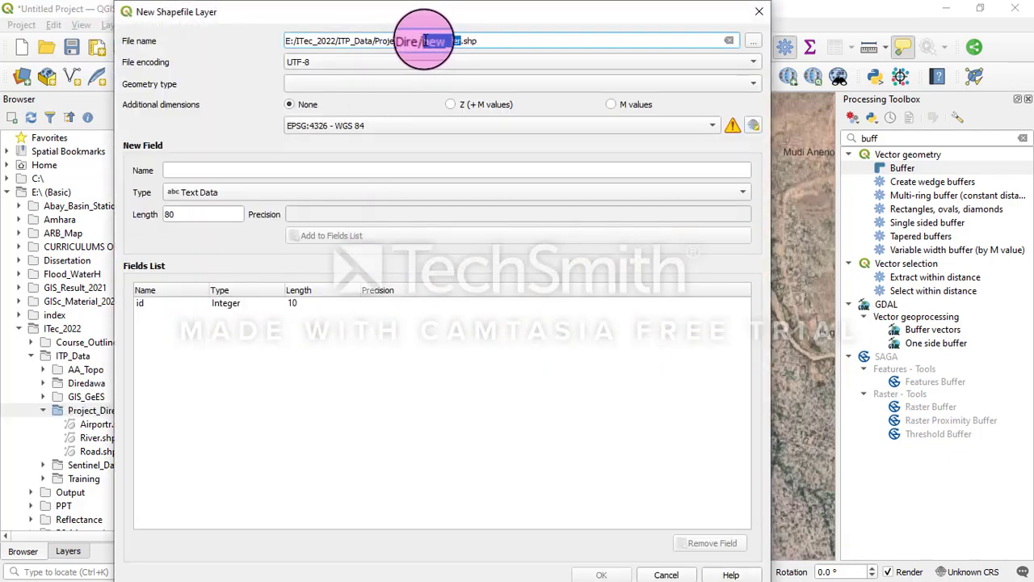
{"action": "type", "text": "Rarce"}
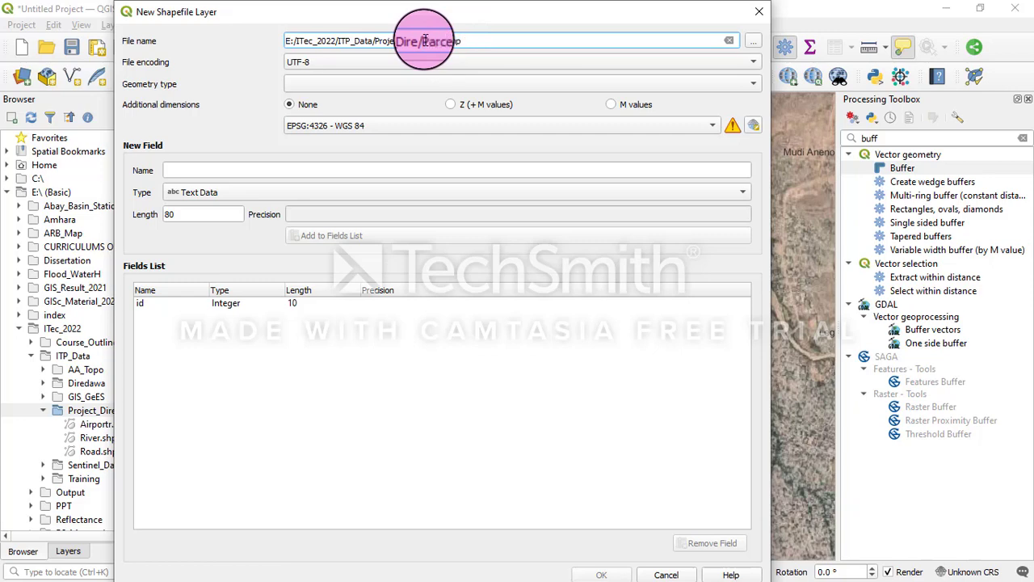
{"action": "left_click", "coordinate": [472, 80]}
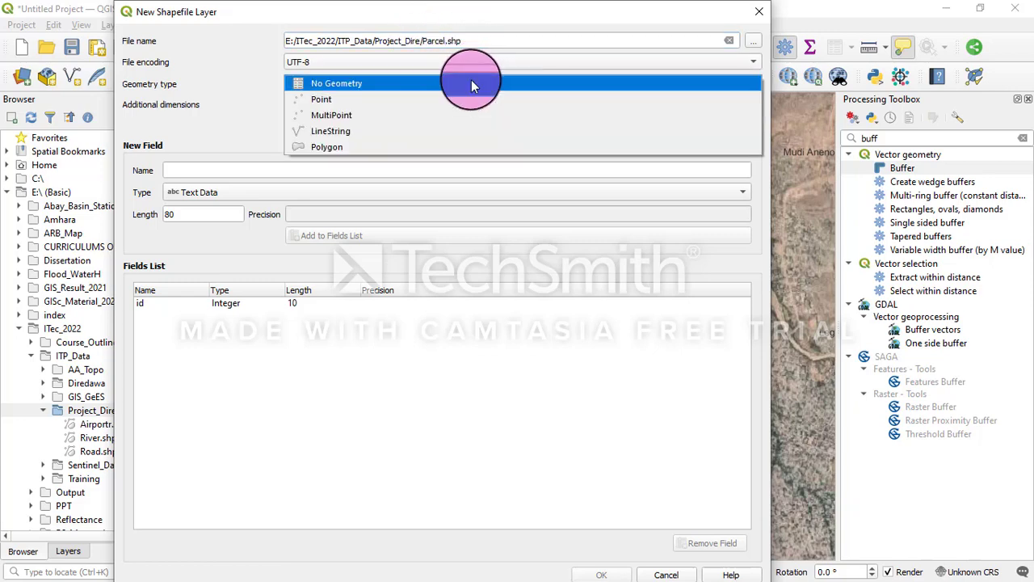
{"action": "left_click", "coordinate": [346, 148]}
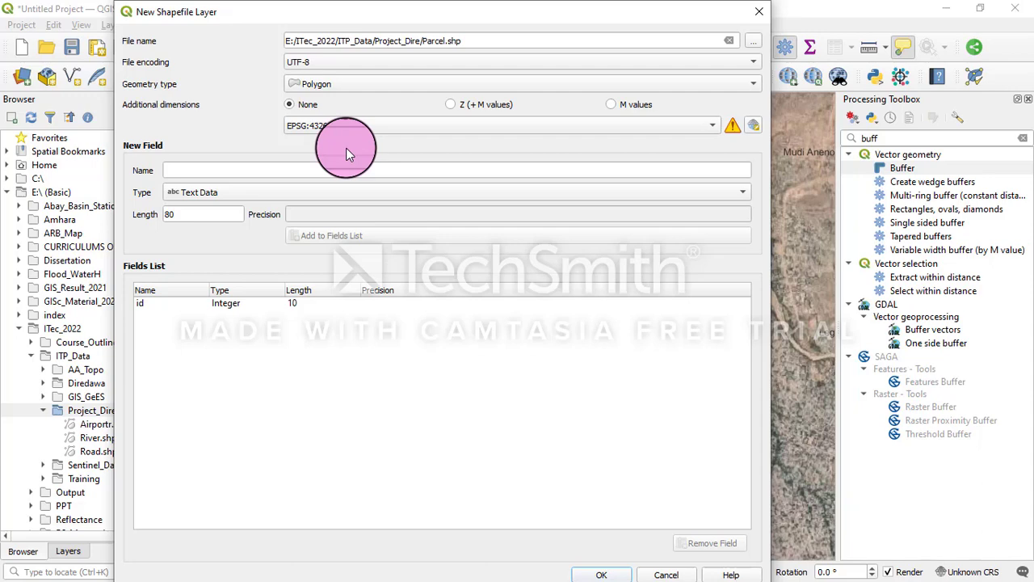
- Add a text field named owner with length 80 to the Parcel shapefile
{"action": "left_click", "coordinate": [347, 169]}
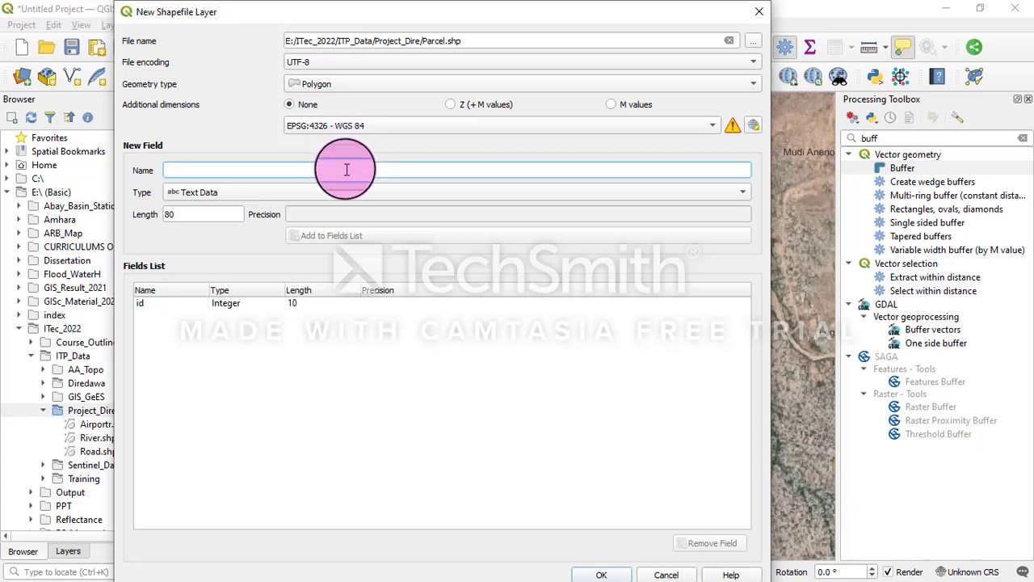
{"action": "type", "text": "owner"}
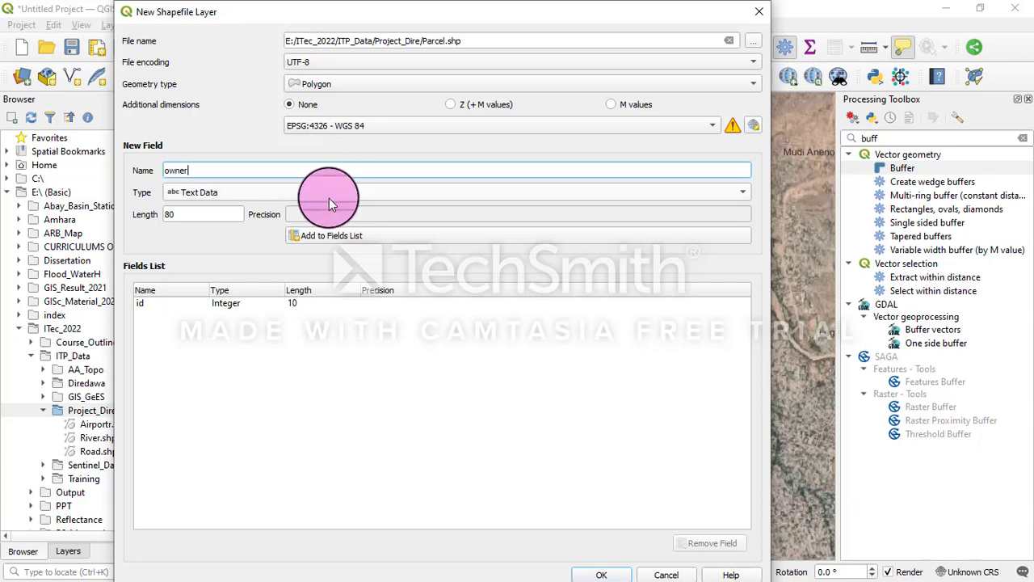
{"action": "left_click", "coordinate": [329, 236]}
- Add a decimal number field named Area with length 20 and precision 6 to the Parcel shapefile
{"action": "left_click", "coordinate": [186, 169]}
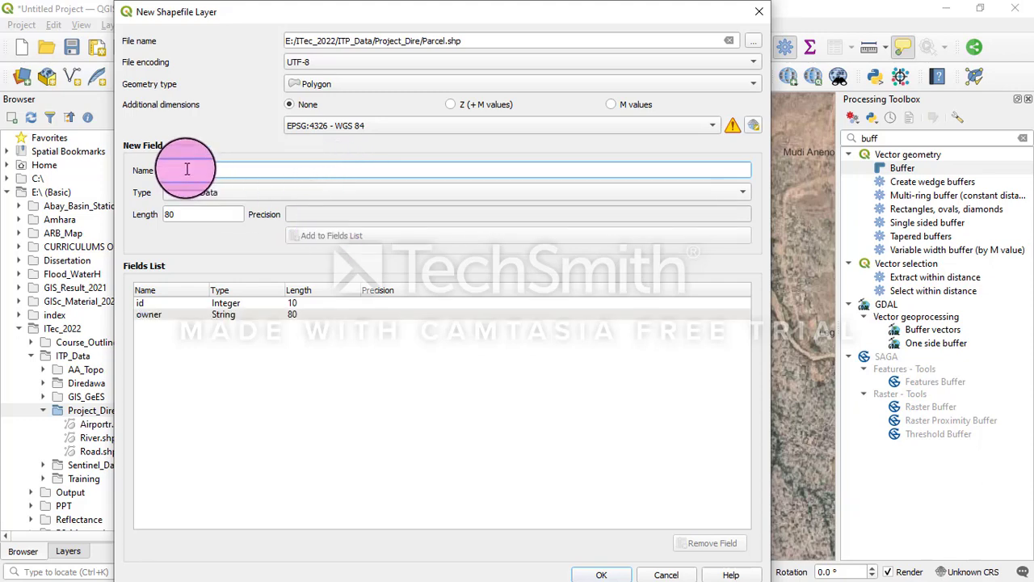
{"action": "type", "text": "Area"}
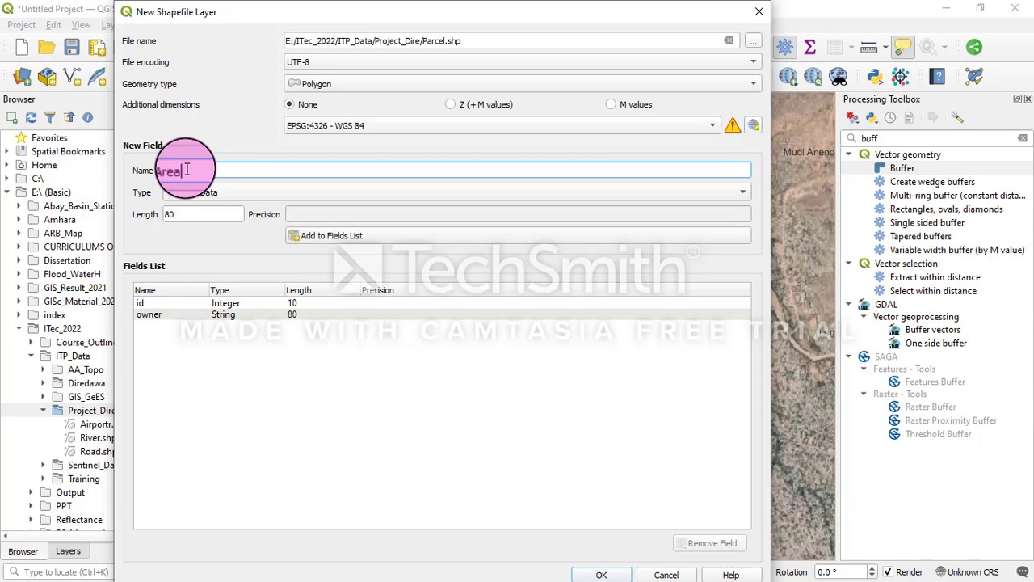
{"action": "left_click", "coordinate": [237, 205]}
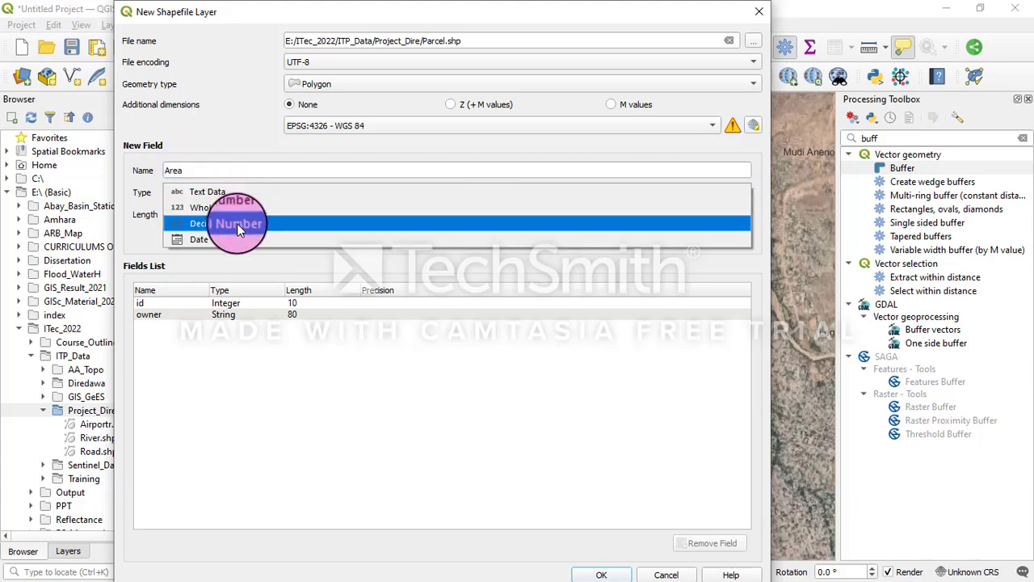
{"action": "left_click", "coordinate": [238, 224]}
{"action": "left_click", "coordinate": [312, 236]}
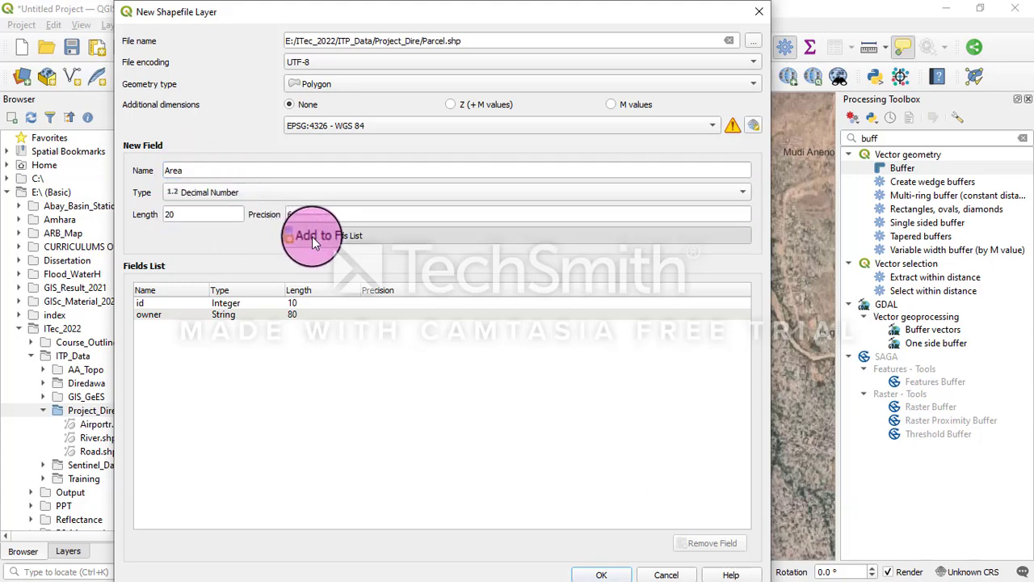
- Finish creating the Parcel polygon shapefile with its Area decimal field of length 20 and precision 6
{"action": "left_click", "coordinate": [182, 168]}
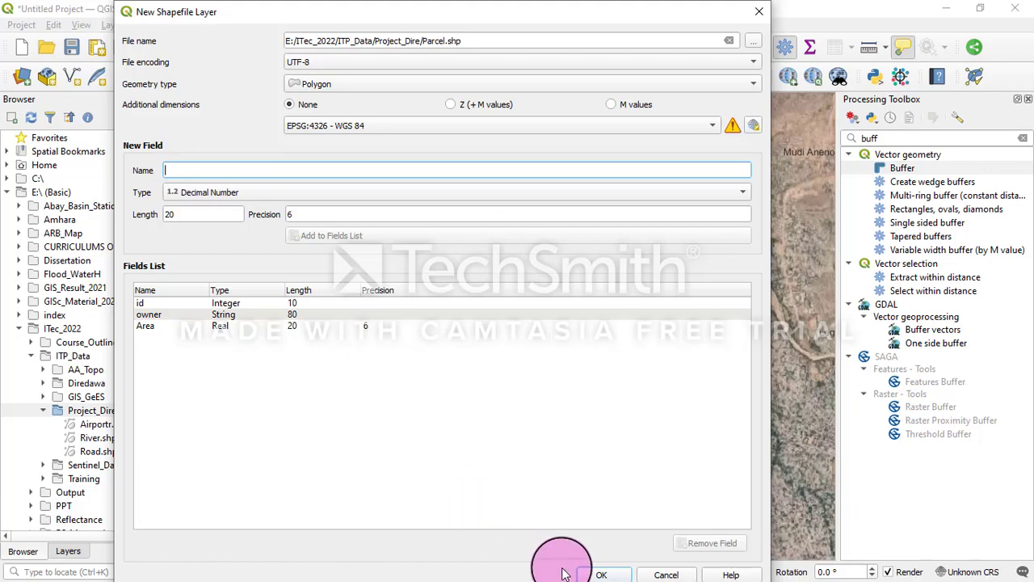
{"action": "left_click", "coordinate": [605, 575]}
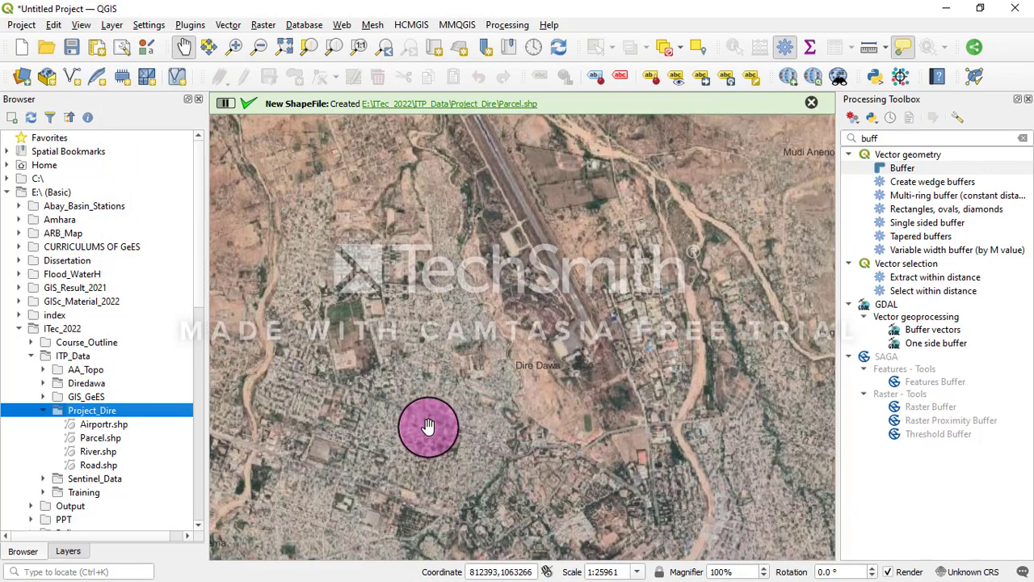
- Start a new shapefile in the Project_Dire folder, named Religious Sites.shp, with Point geometry
{"action": "right_click", "coordinate": [89, 415]}
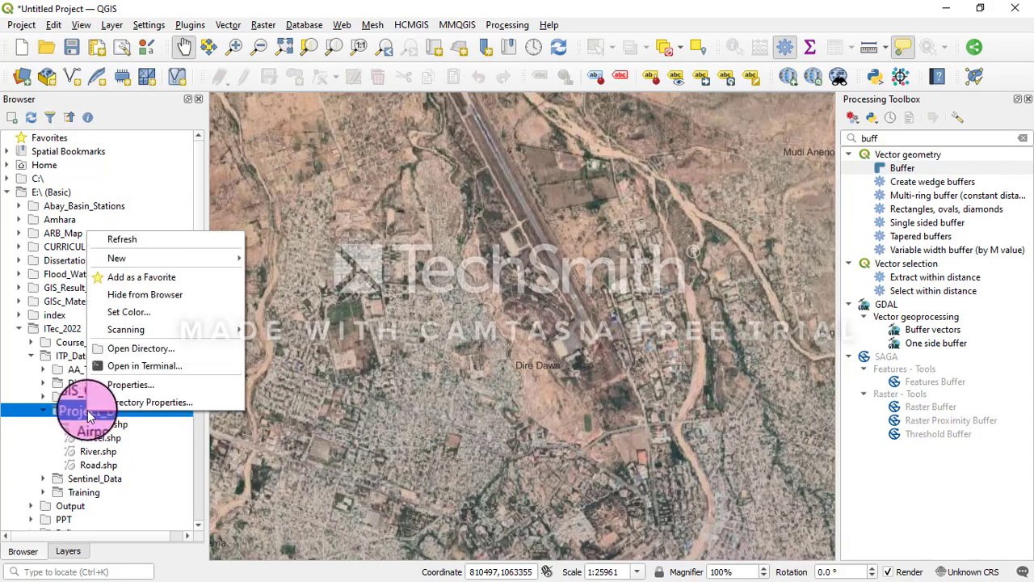
{"action": "mouse_move", "coordinate": [186, 259]}
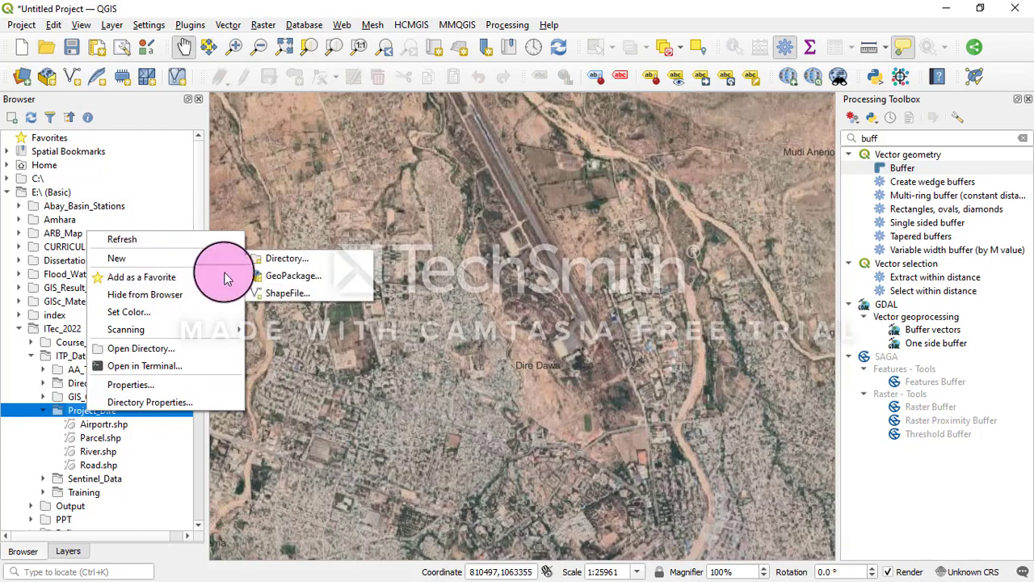
{"action": "left_click", "coordinate": [291, 293]}
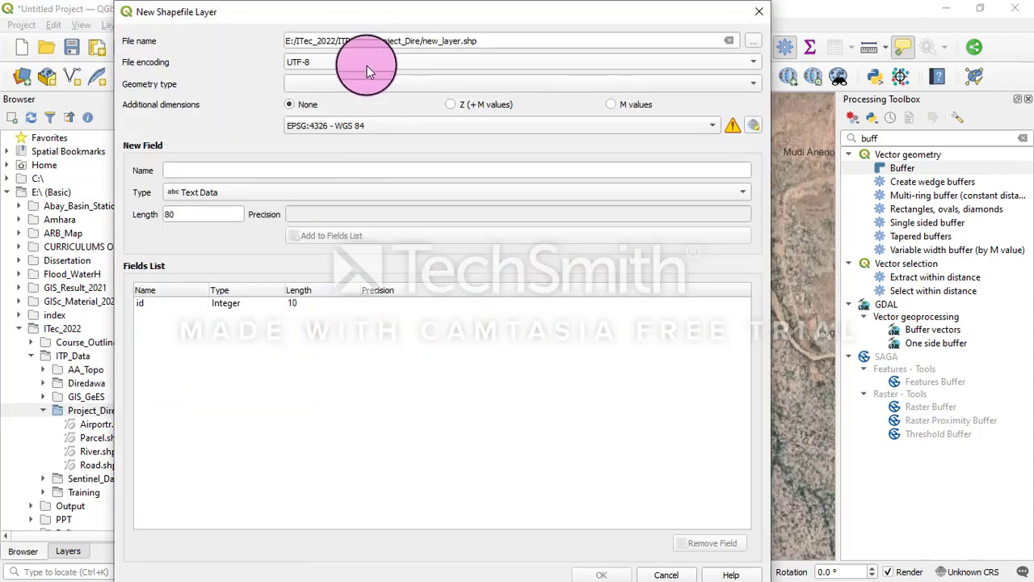
{"action": "left_click_drag", "start_coordinate": [468, 41], "coordinate": [426, 38]}
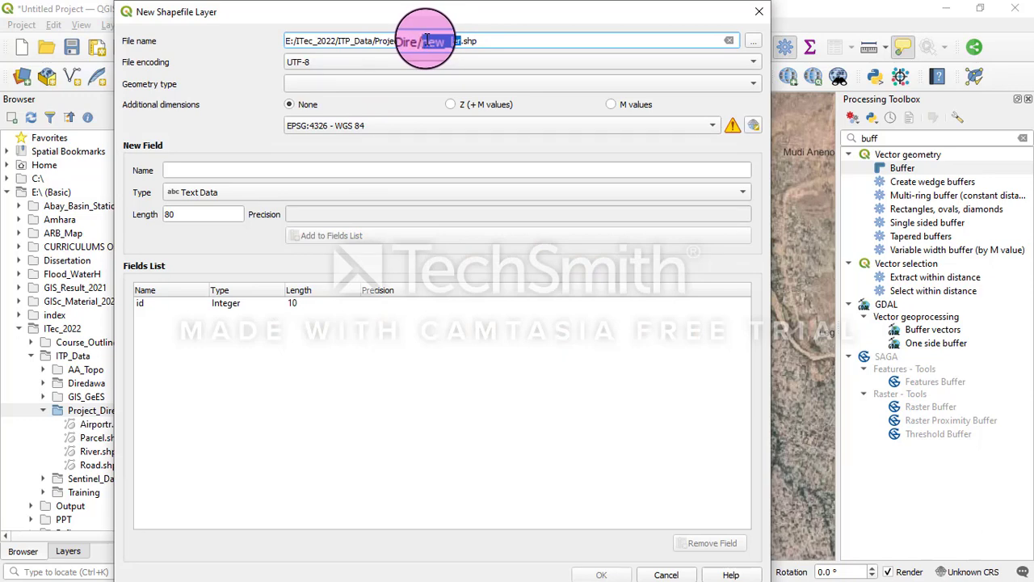
{"action": "type", "text": "Field"}
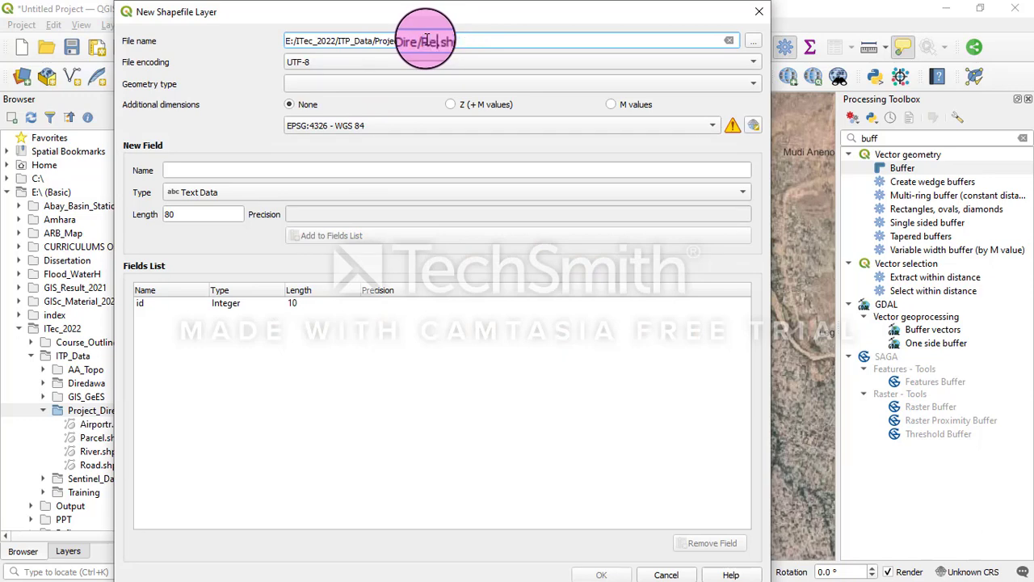
{"action": "key", "text": "BackSpace"}
{"action": "key", "text": "BackSpace"}
{"action": "key", "text": "BackSpace"}
{"action": "key", "text": "BackSpace"}
{"action": "type", "text": "Religio"}
{"action": "type", "text": "n"}
{"action": "type", "text": "s"}
{"action": "type", "text": "_"}
{"action": "type", "text": "Sites"}
{"action": "left_click", "coordinate": [358, 84]}
{"action": "left_click", "coordinate": [346, 97]}
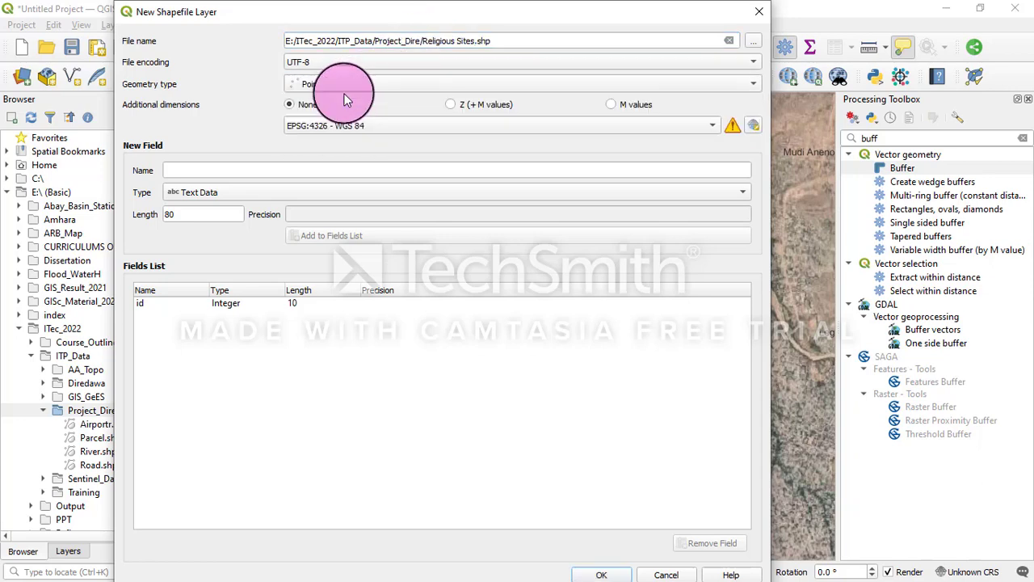
- Add a text field named category with length 80 and create the Religious Sites shapefile
{"action": "left_click", "coordinate": [209, 171]}
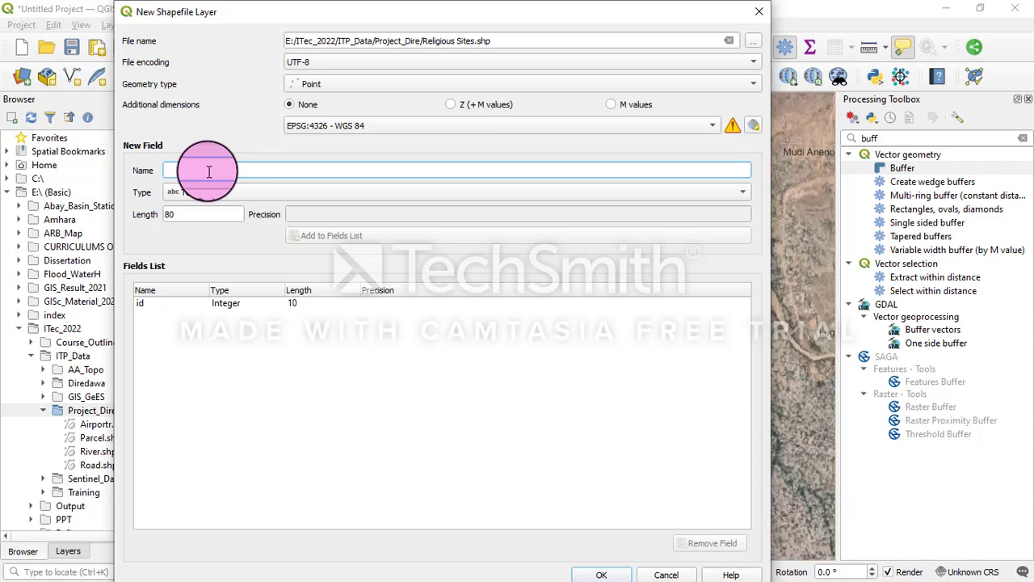
{"action": "type", "text": "cat"}
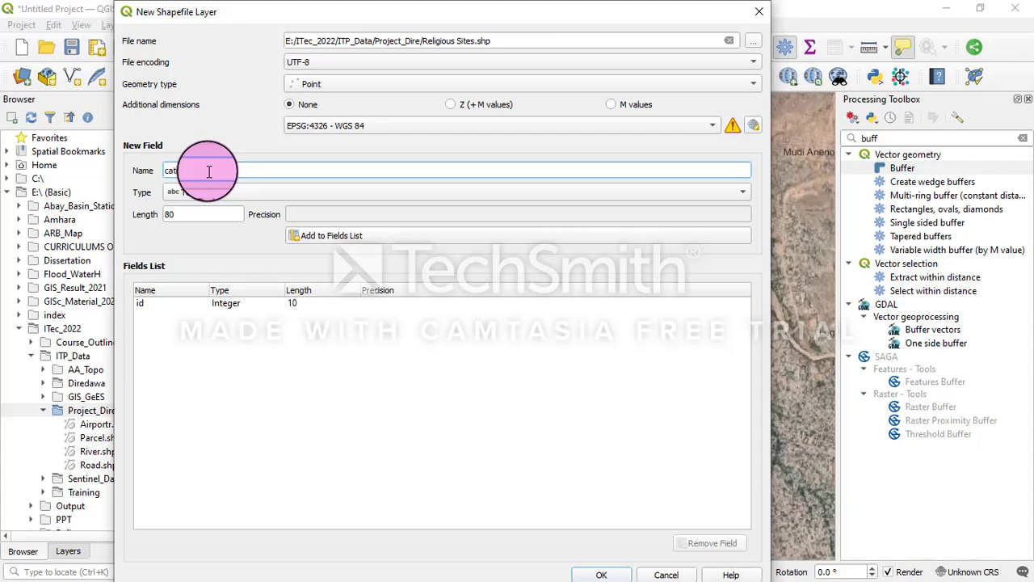
{"action": "type", "text": "egory"}
{"action": "left_click", "coordinate": [308, 239]}
{"action": "left_click", "coordinate": [601, 574]}
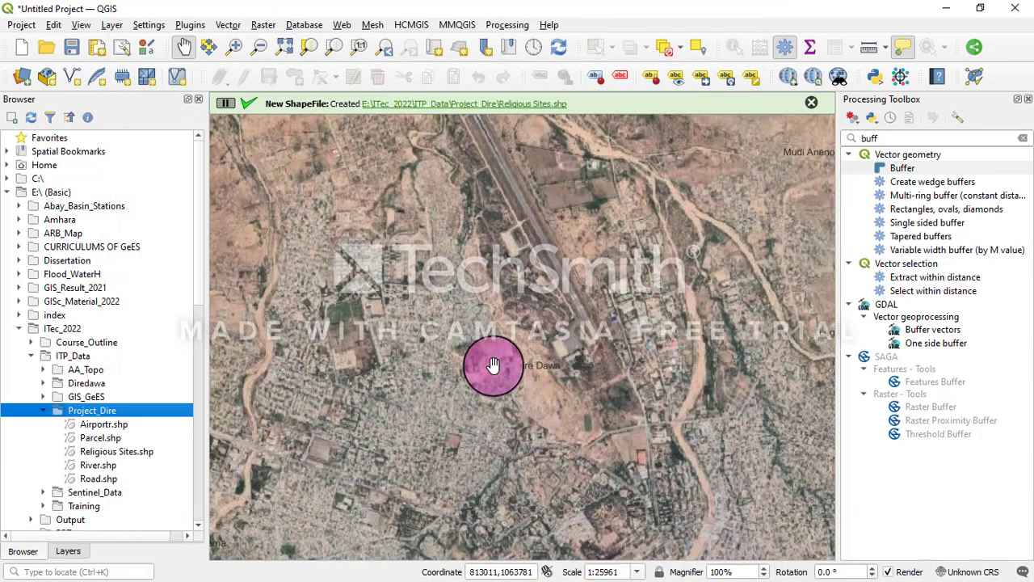
- Hide the Google Satellite layer and look over the OSM Standard map around Dire Dawa and its airport
{"action": "left_click_drag", "start_coordinate": [489, 359], "coordinate": [445, 316]}
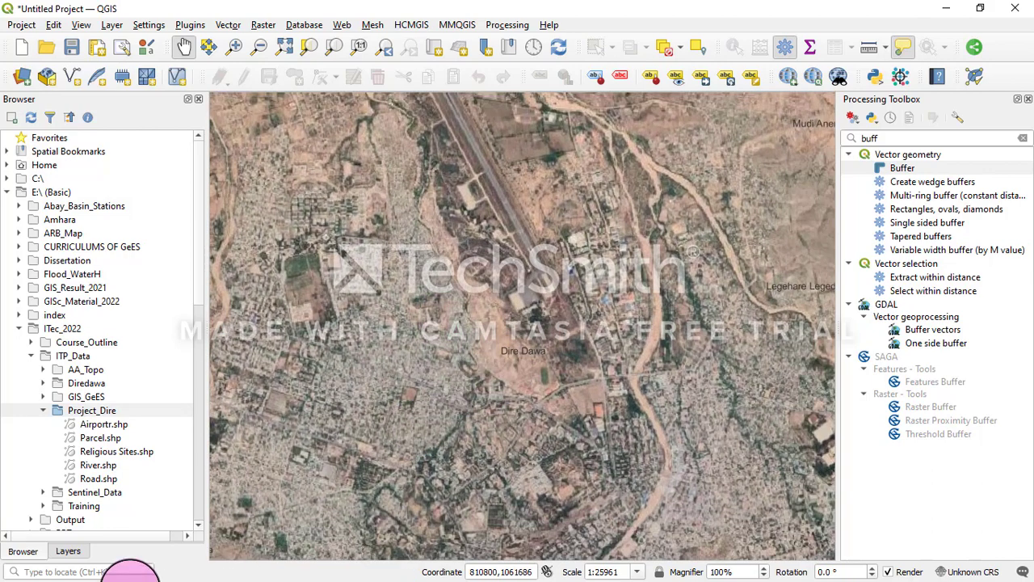
{"action": "left_click", "coordinate": [68, 550]}
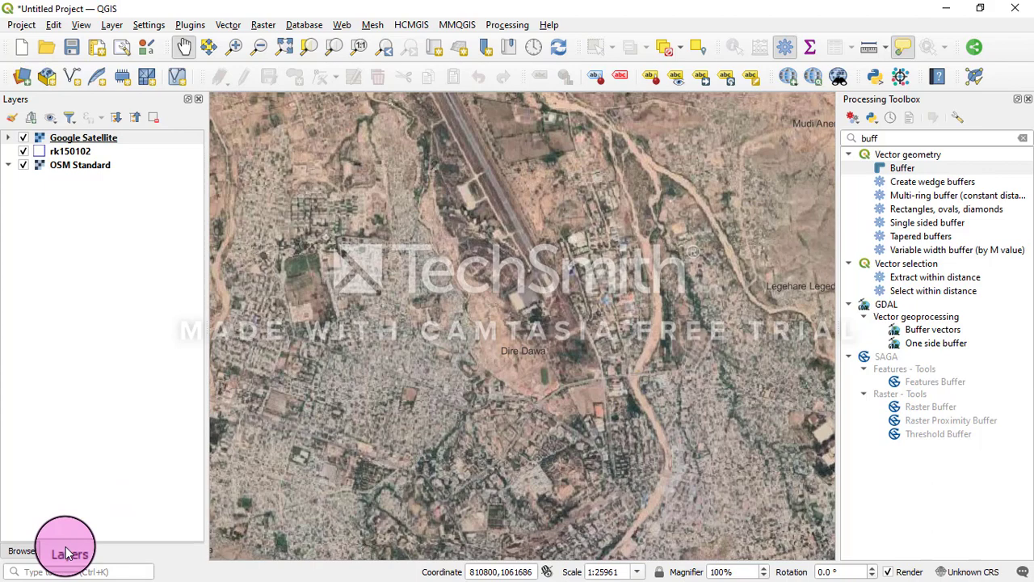
{"action": "left_click", "coordinate": [24, 139]}
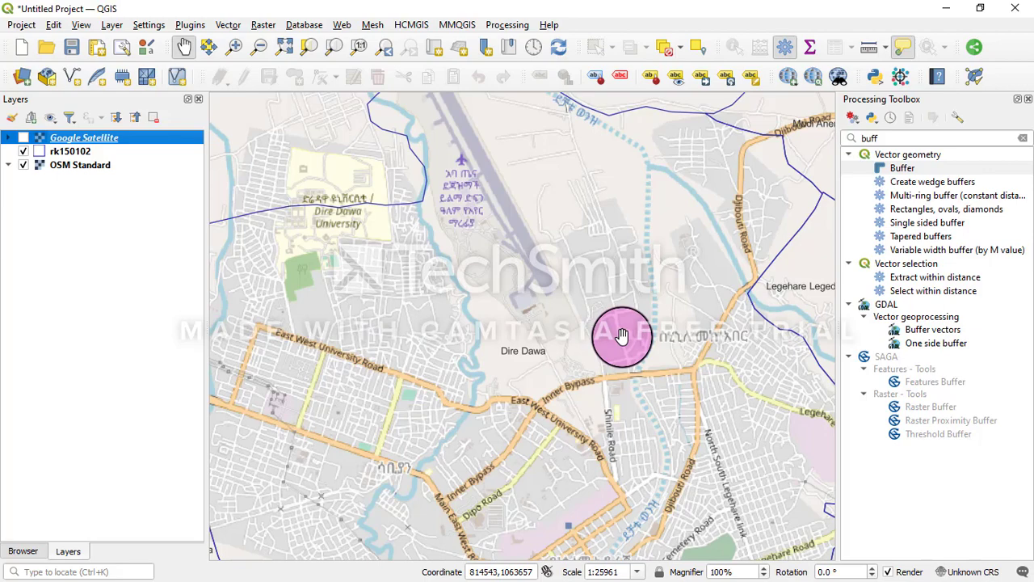
{"action": "left_click_drag", "start_coordinate": [623, 336], "coordinate": [478, 283]}
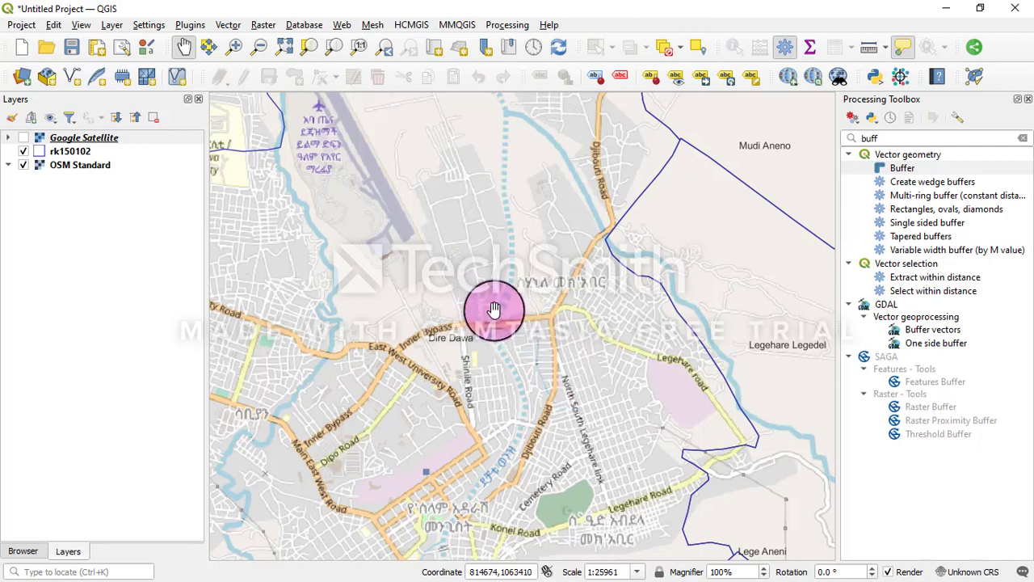
{"action": "left_click_drag", "start_coordinate": [492, 307], "coordinate": [504, 346]}
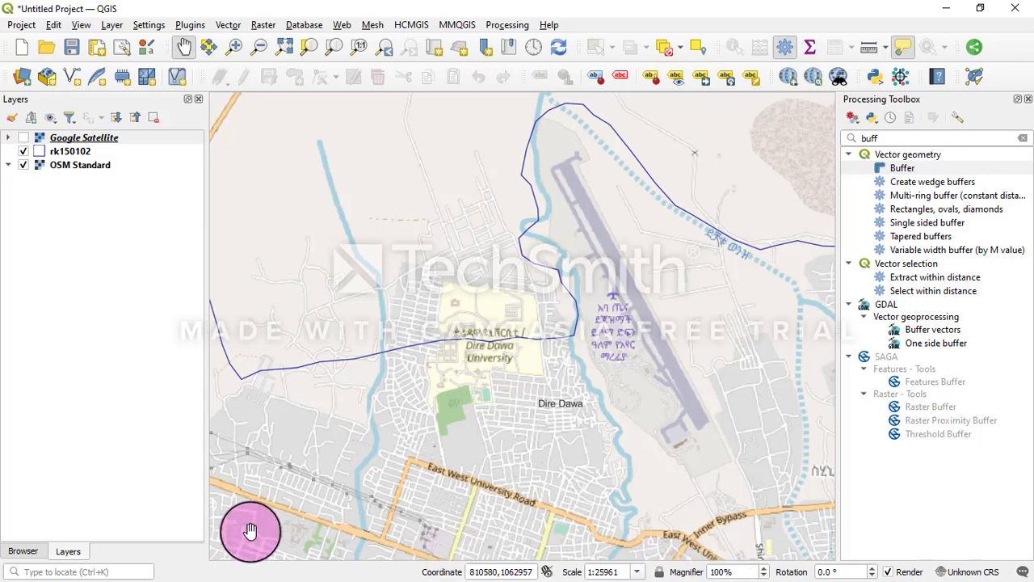
- Add the Airportr, Parcel, Religious Sites, River and Road shapefiles from the Project_Dire folder to the map
{"action": "left_click", "coordinate": [21, 552]}
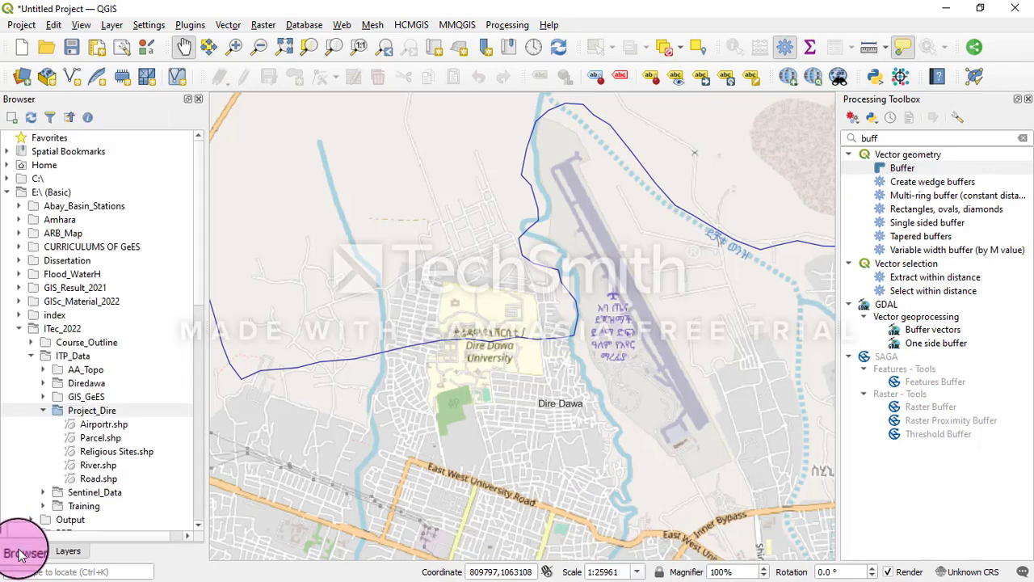
{"action": "left_click", "coordinate": [105, 426]}
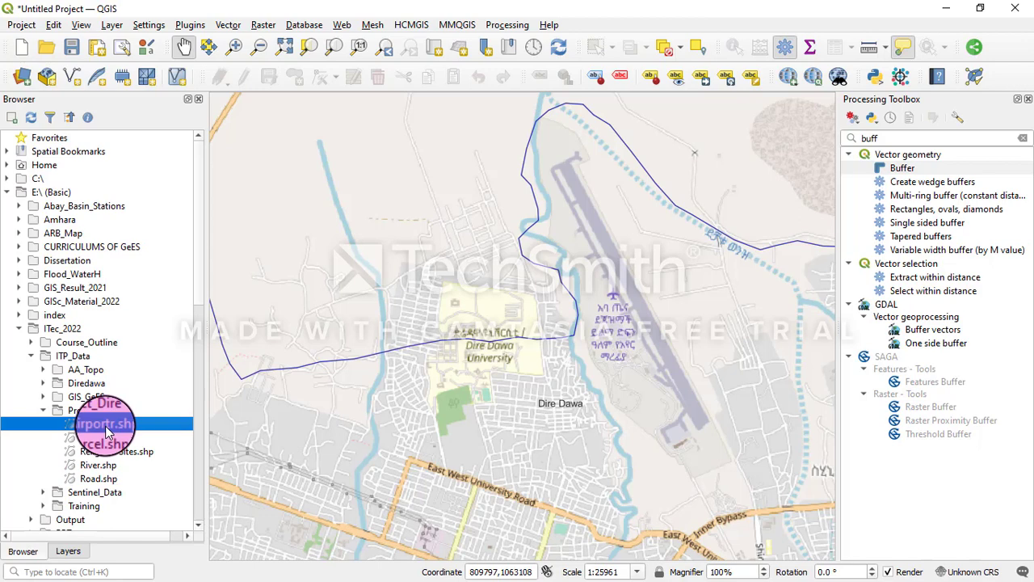
{"action": "left_click", "coordinate": [108, 478], "text": "shift"}
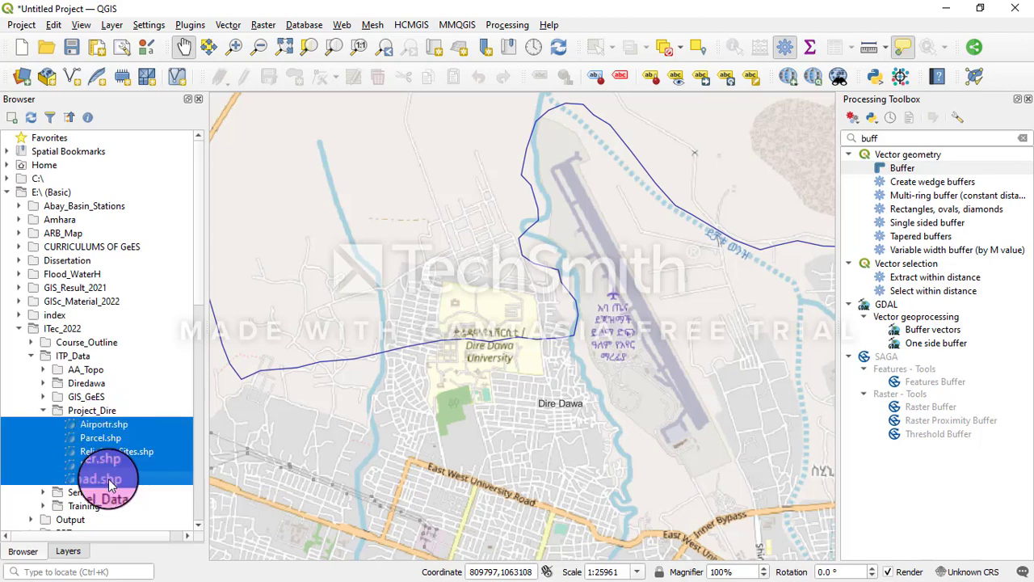
{"action": "left_click", "coordinate": [67, 551]}
{"action": "left_click", "coordinate": [32, 553]}
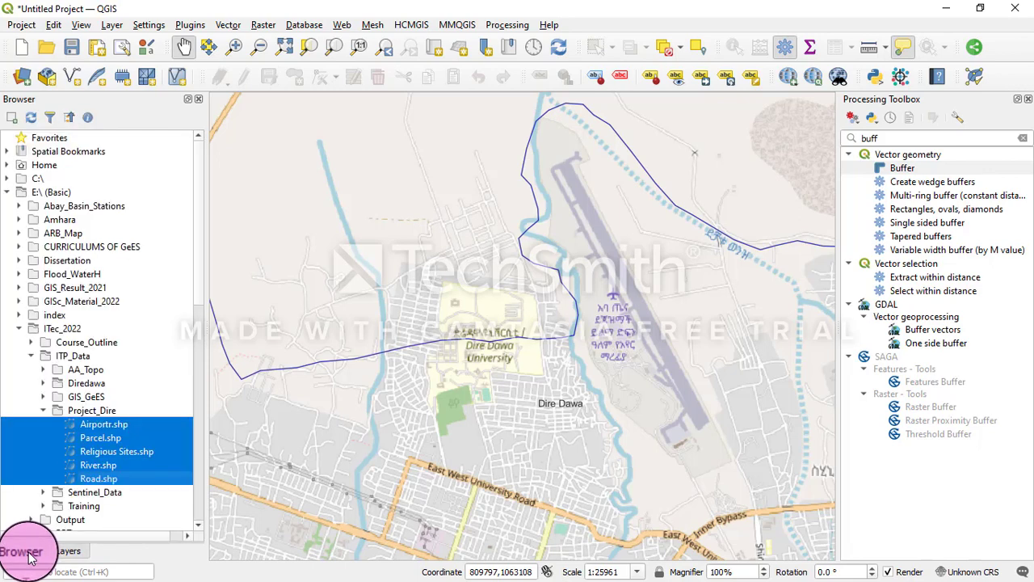
{"action": "left_click_drag", "start_coordinate": [164, 423], "coordinate": [553, 366]}
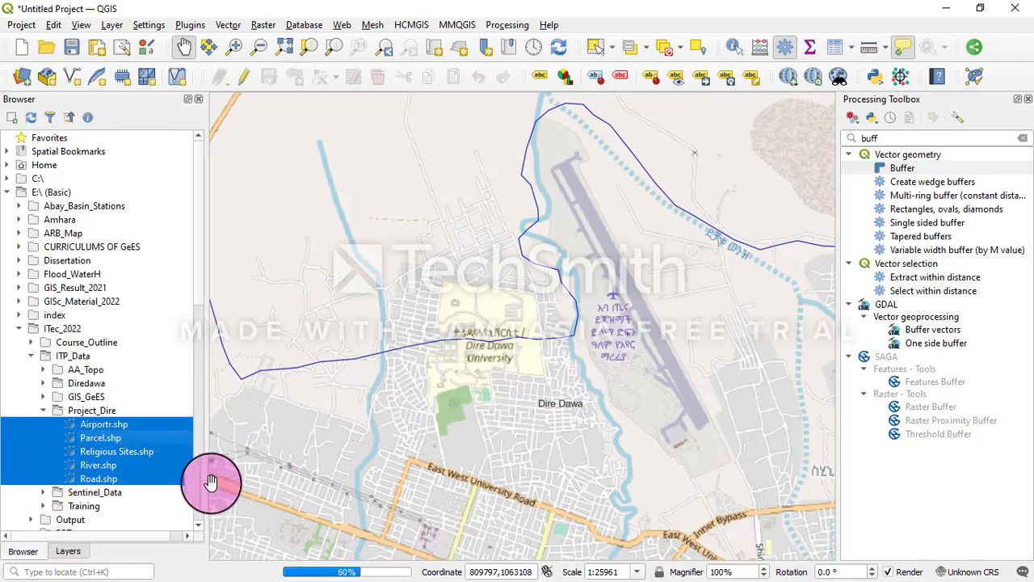
{"action": "left_click", "coordinate": [68, 552]}
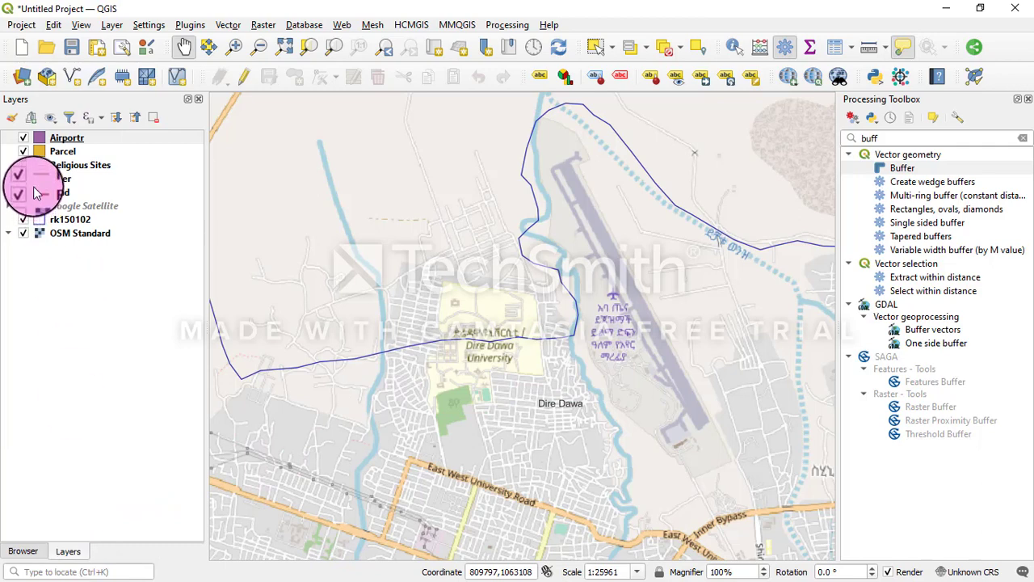
- Show the Google Satellite imagery briefly to compare it with the OSM map around the airport, and hide it again
{"action": "left_click_drag", "start_coordinate": [36, 184], "coordinate": [109, 190]}
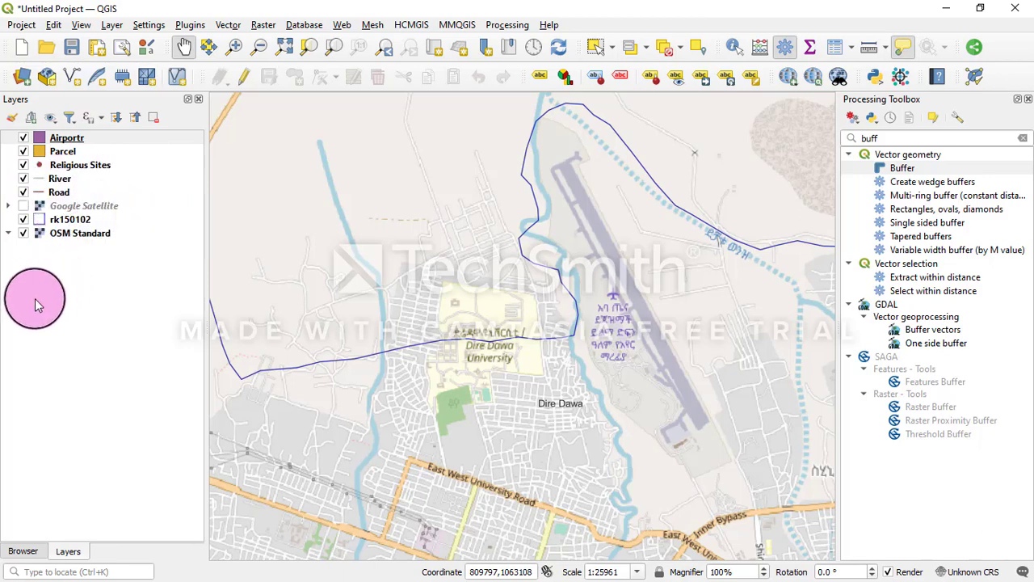
{"action": "left_click", "coordinate": [24, 207]}
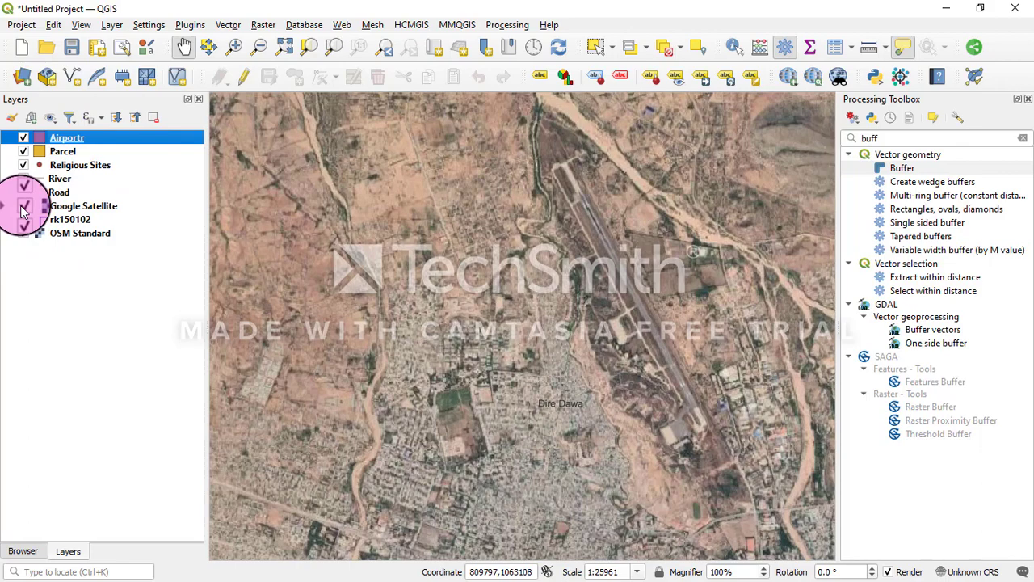
{"action": "left_click", "coordinate": [24, 207]}
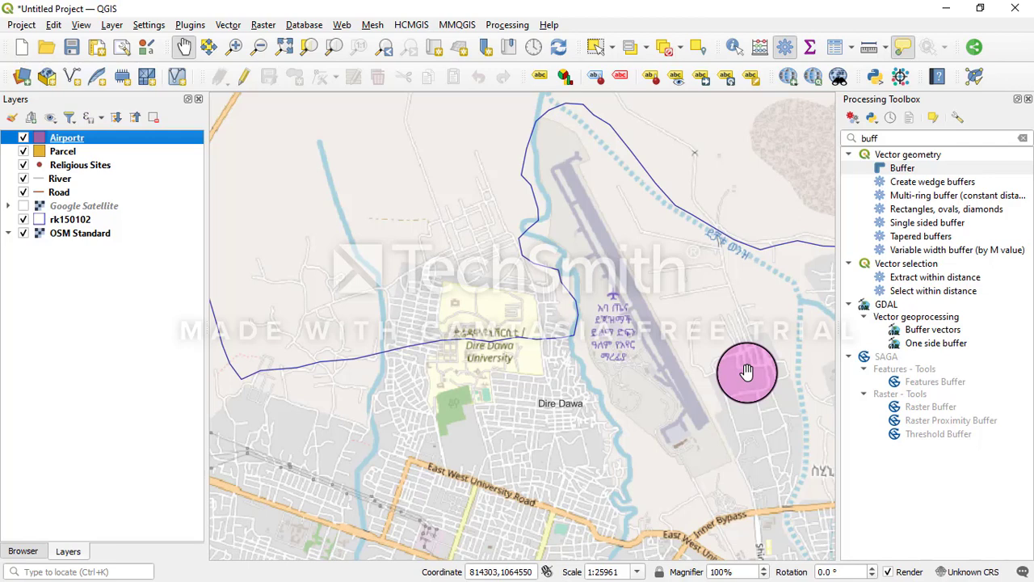
- Turn on editing for the Airportr layer
{"action": "left_click_drag", "start_coordinate": [653, 369], "coordinate": [612, 353]}
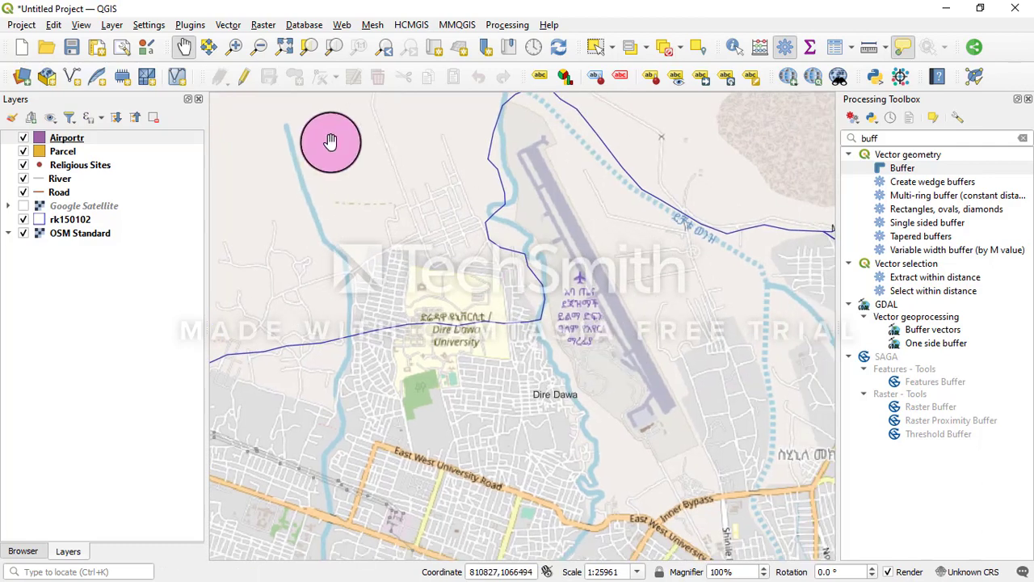
{"action": "right_click", "coordinate": [62, 139]}
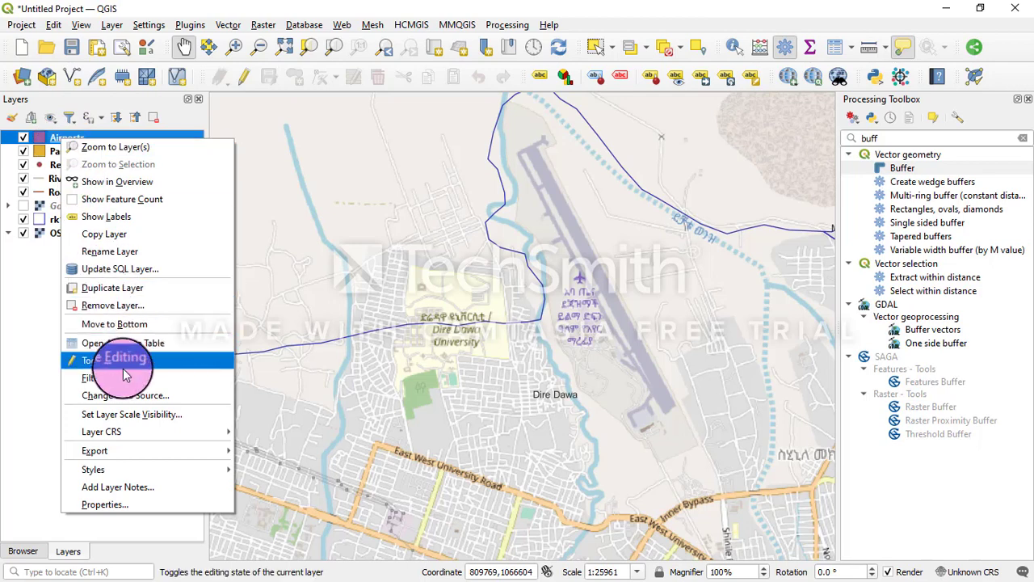
{"action": "left_click", "coordinate": [81, 360]}
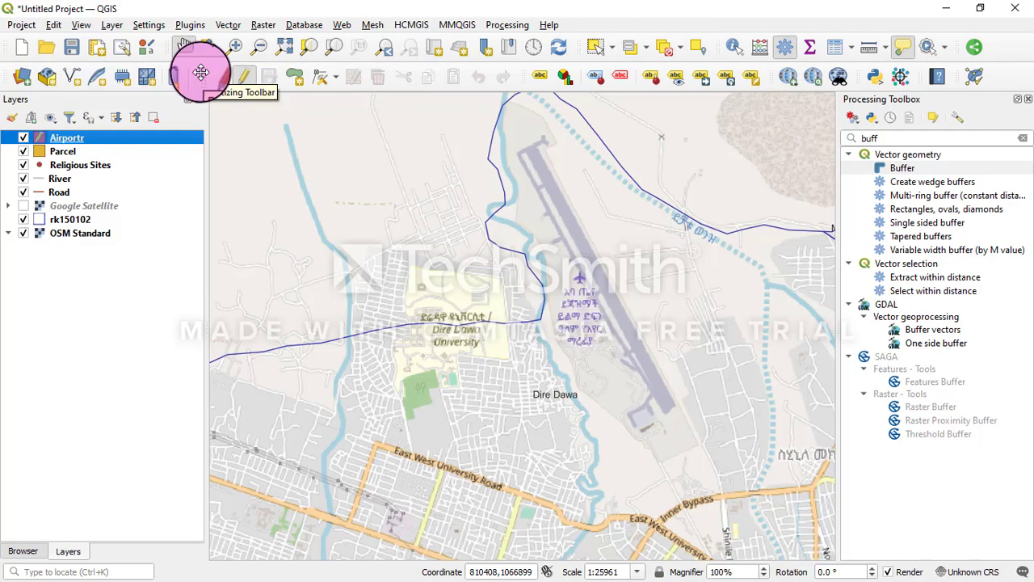
{"action": "left_click", "coordinate": [246, 81]}
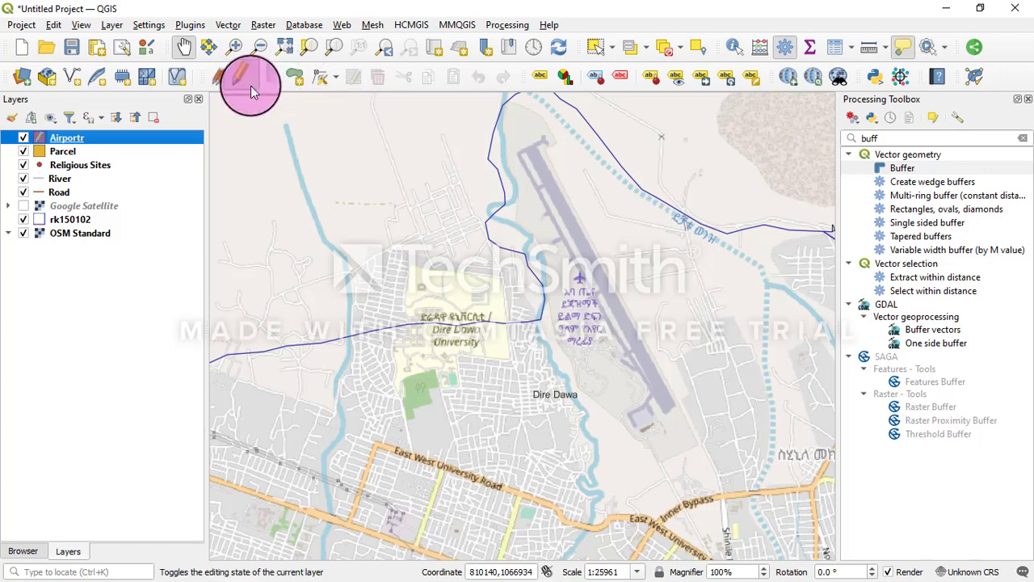
{"action": "left_click", "coordinate": [294, 78]}
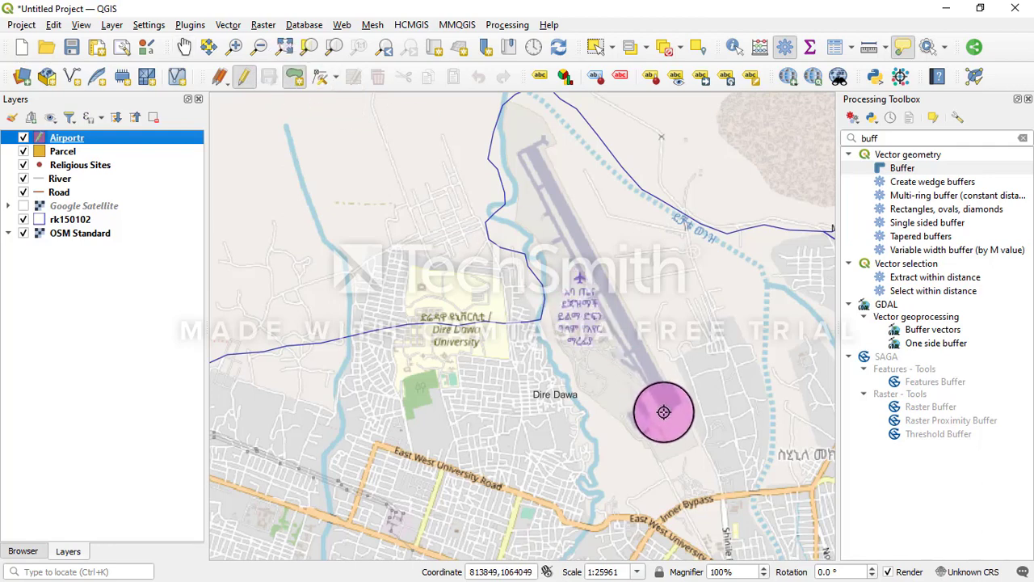
{"action": "left_click", "coordinate": [663, 412]}
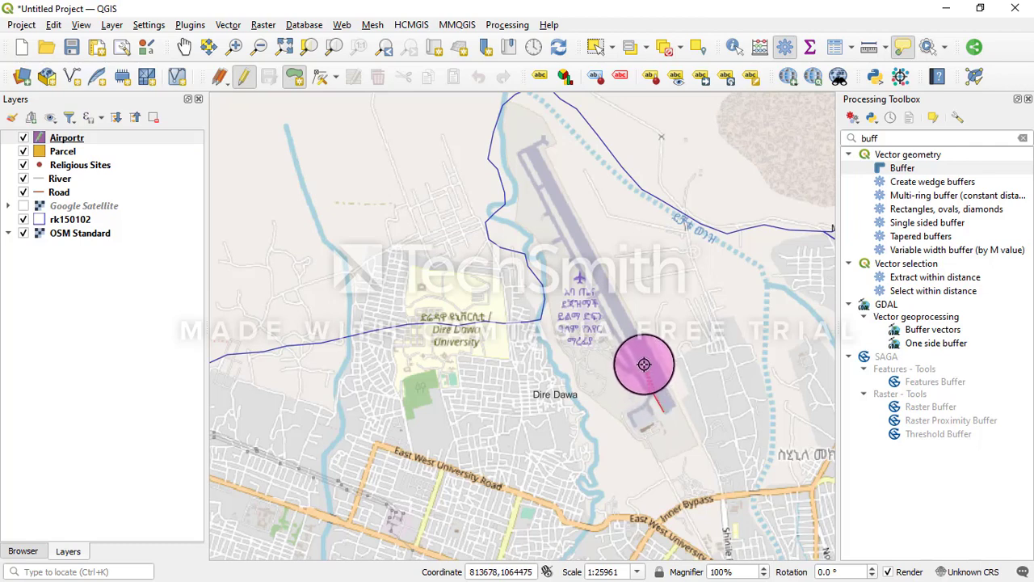
{"action": "left_click", "coordinate": [643, 376]}
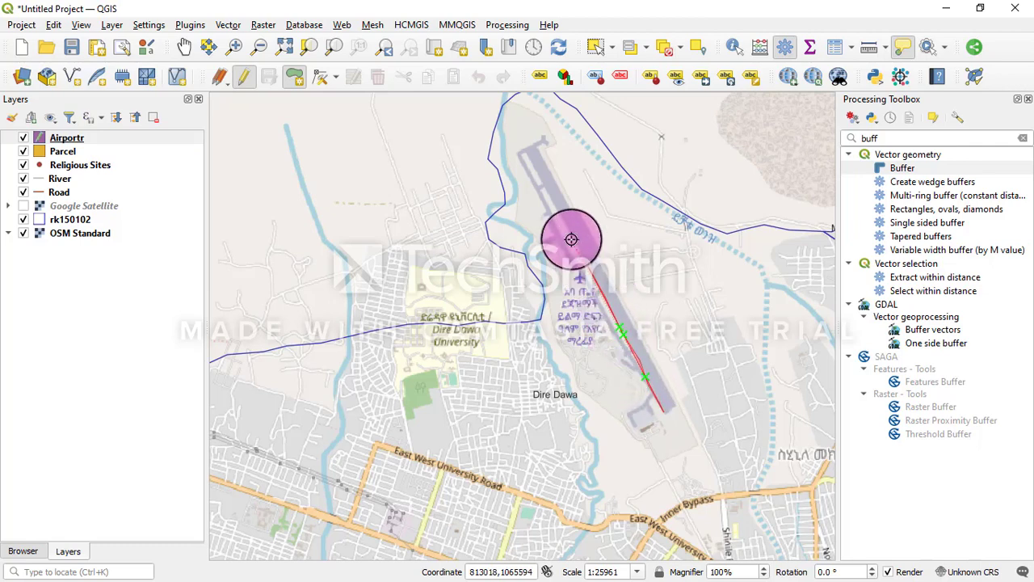
{"action": "left_click", "coordinate": [581, 254]}
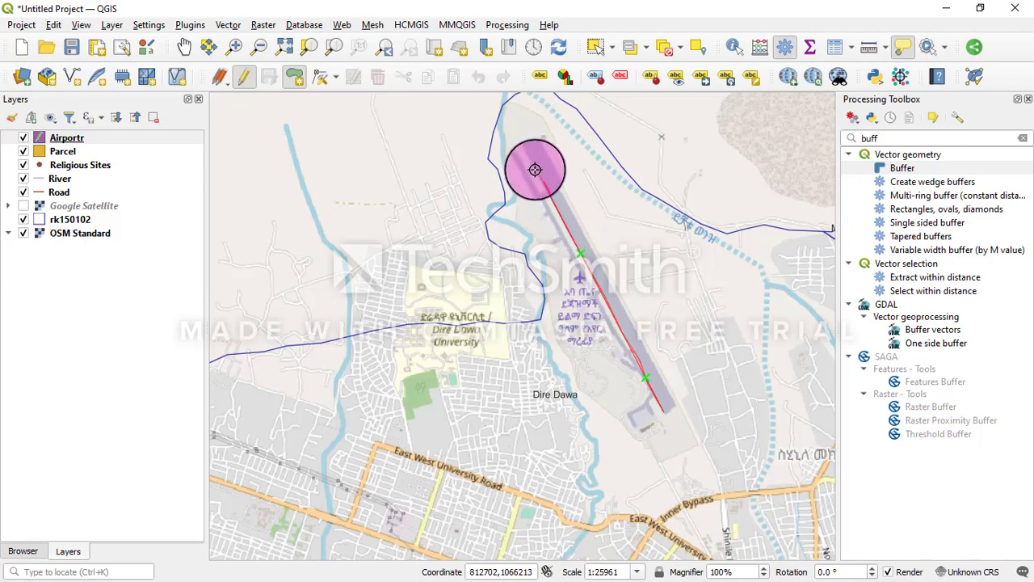
{"action": "left_click", "coordinate": [527, 154]}
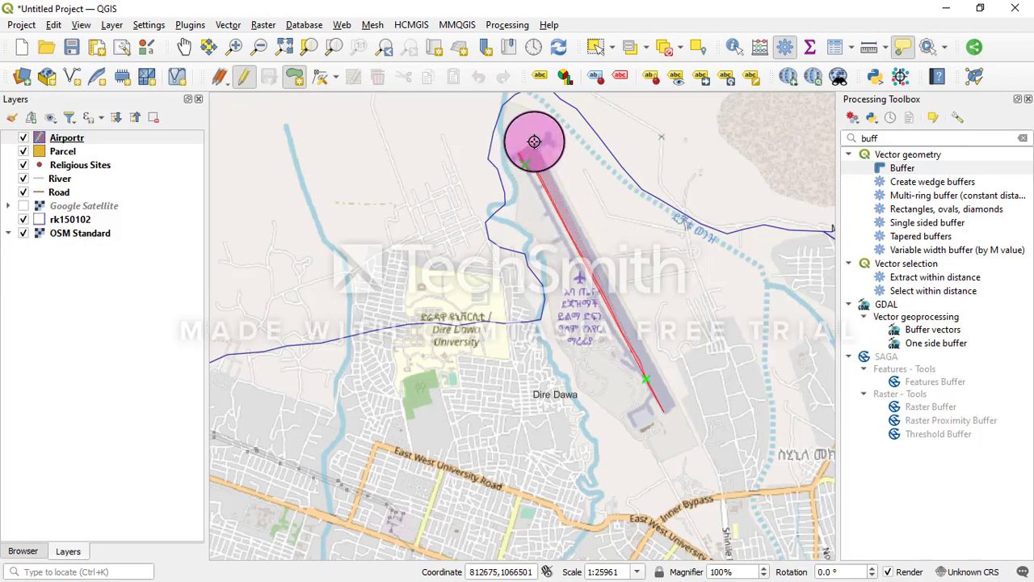
{"action": "left_click", "coordinate": [541, 145]}
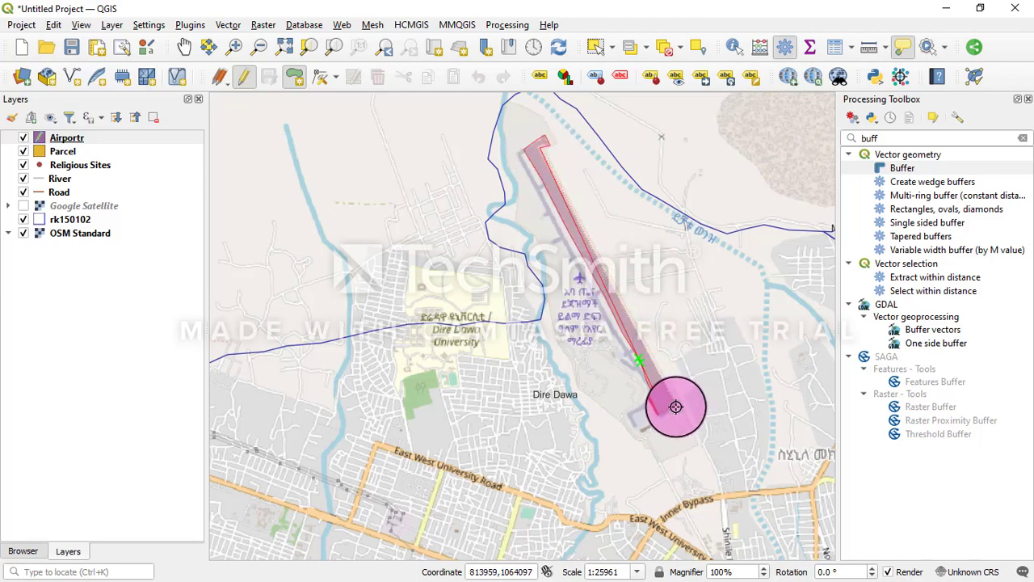
{"action": "right_click", "coordinate": [676, 407]}
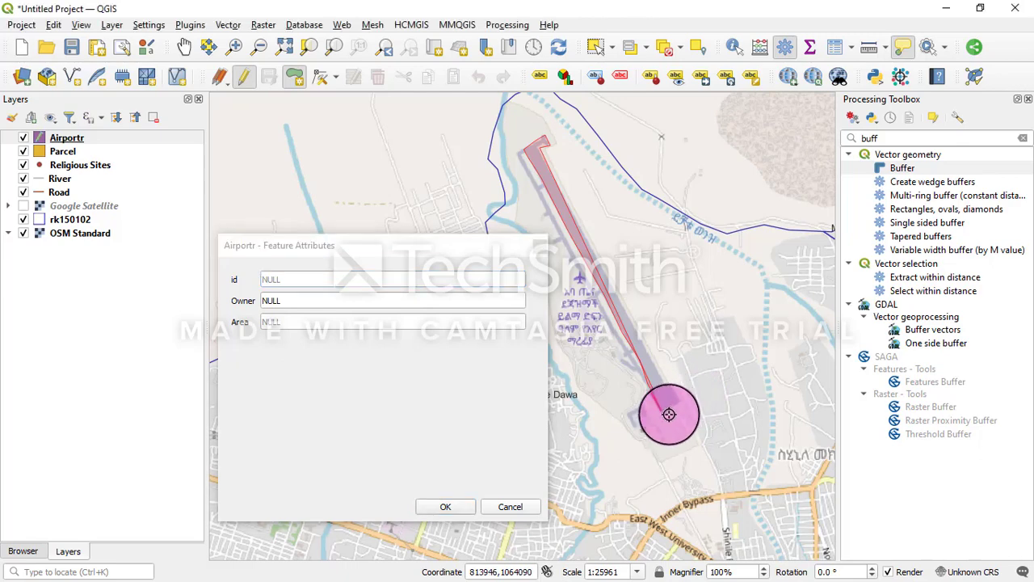
{"action": "left_click", "coordinate": [516, 505]}
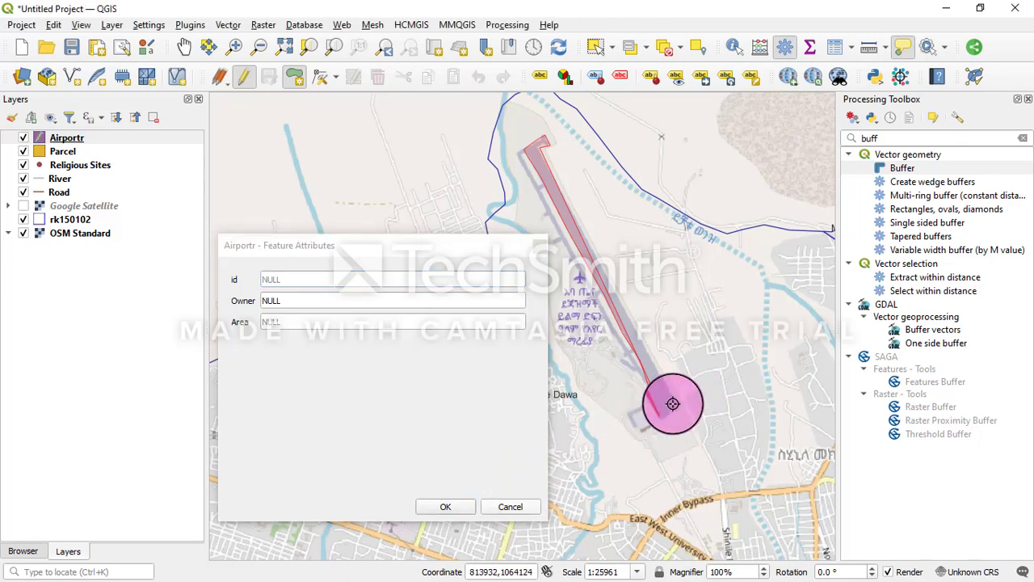
{"action": "left_click", "coordinate": [514, 507]}
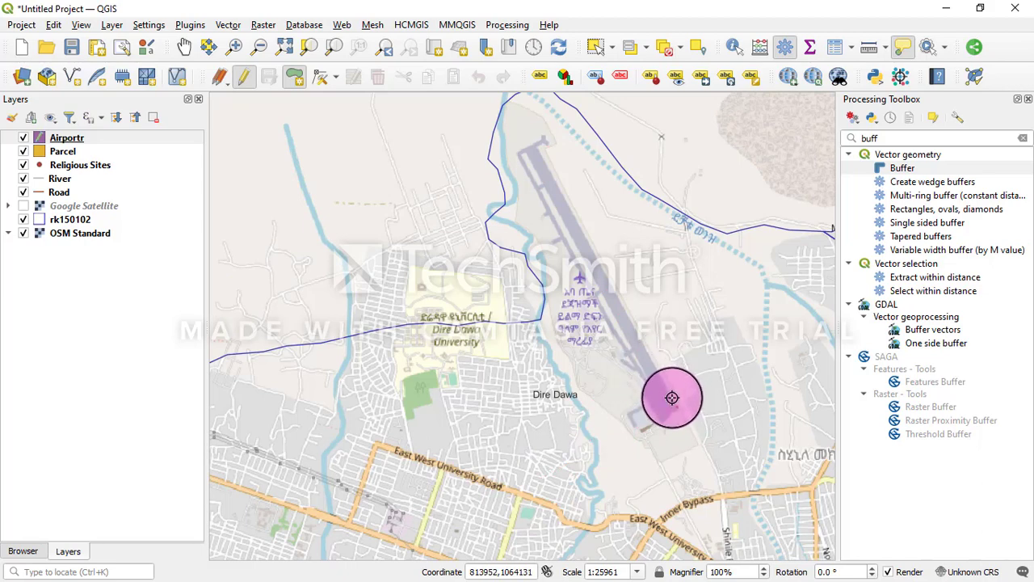
- Digitize the airport runway as a polygon in the Airportr layer, following its outline on the OSM basemap
{"action": "left_click", "coordinate": [673, 399]}
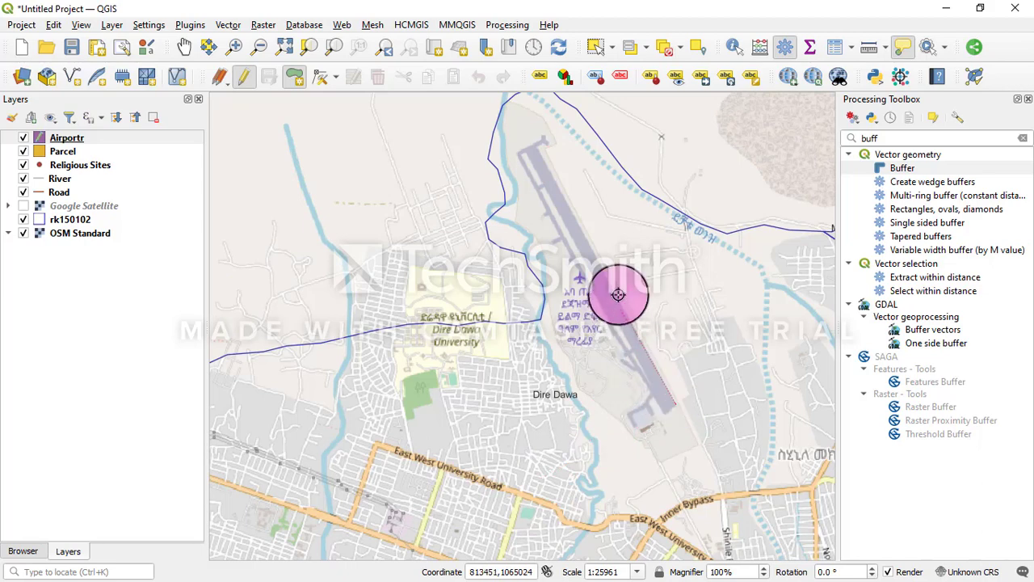
{"action": "left_click", "coordinate": [539, 149]}
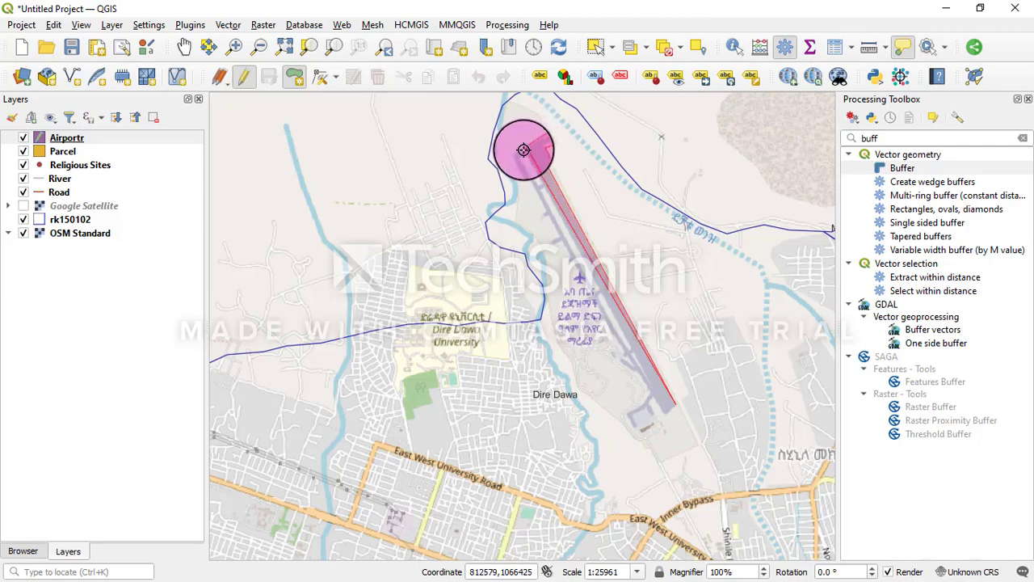
{"action": "left_click", "coordinate": [523, 150]}
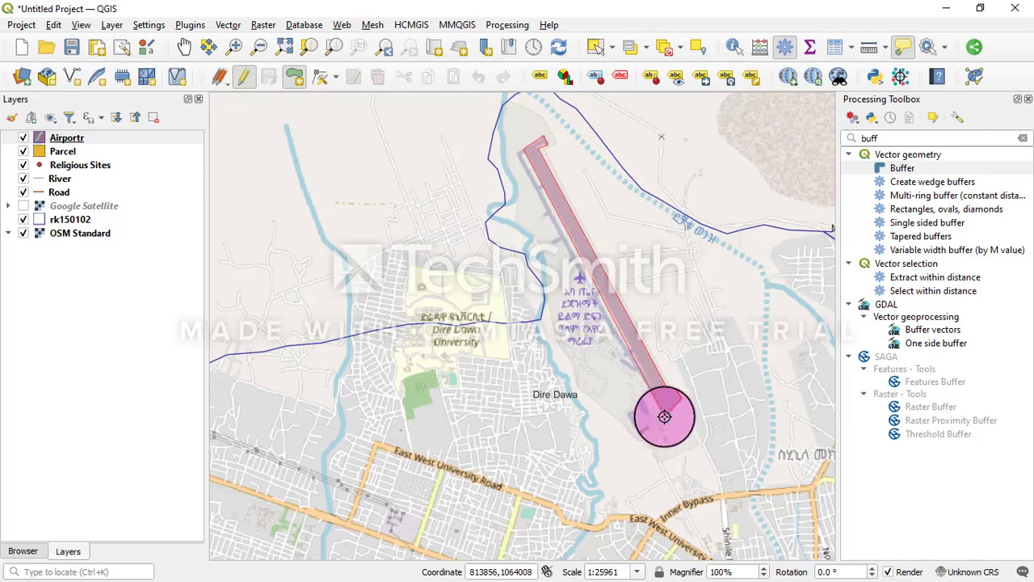
{"action": "right_click", "coordinate": [664, 416]}
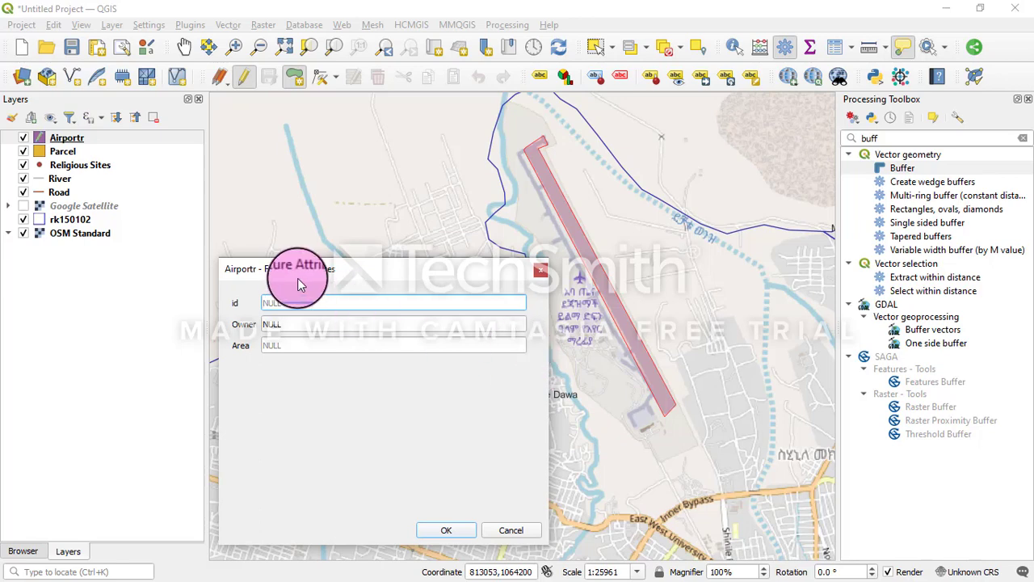
- Save the runway polygon's attributes with id 1 and Owner Gov
{"action": "left_click", "coordinate": [273, 303]}
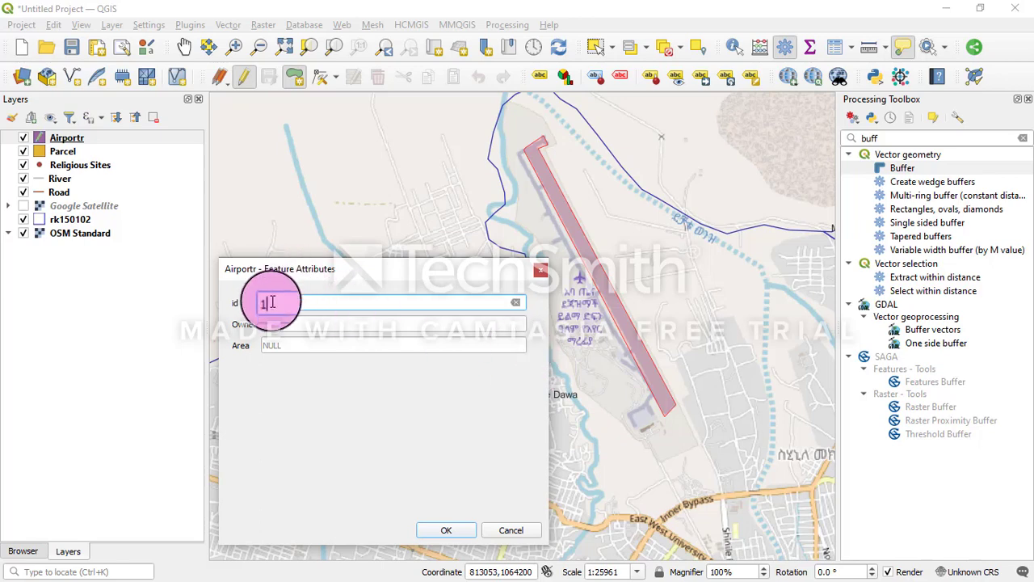
{"action": "left_click", "coordinate": [275, 324]}
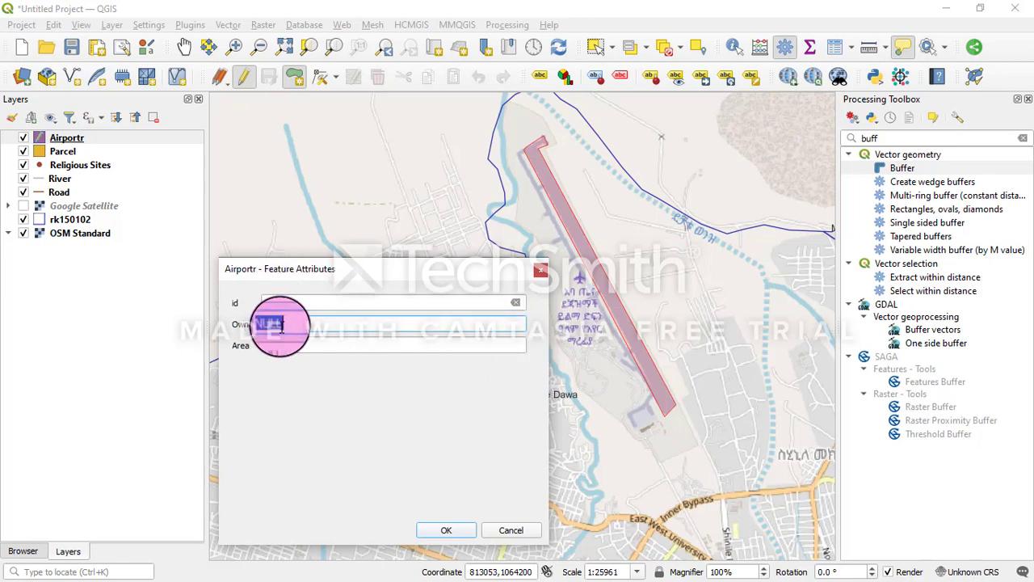
{"action": "left_click", "coordinate": [284, 324]}
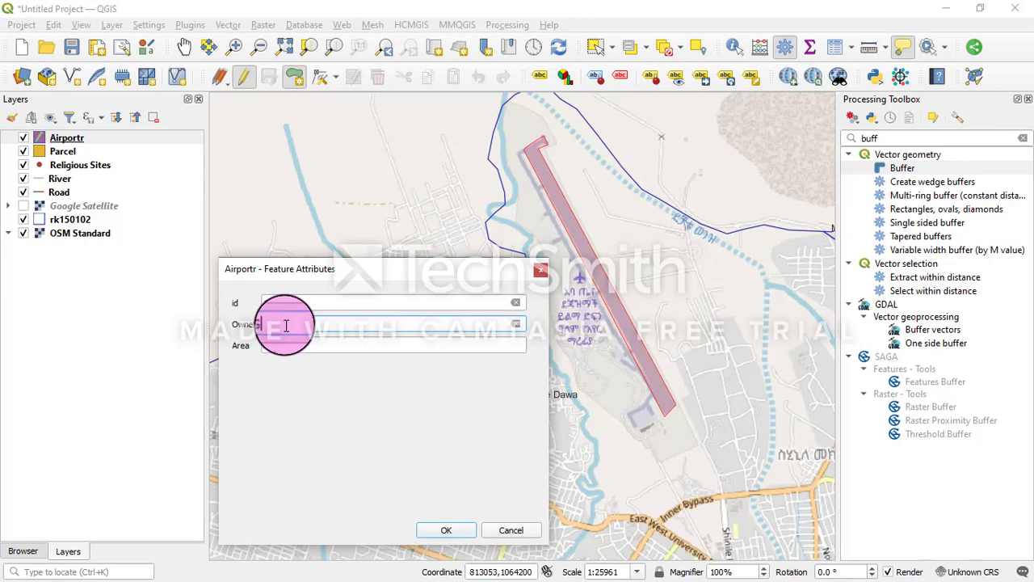
{"action": "type", "text": "Gov"}
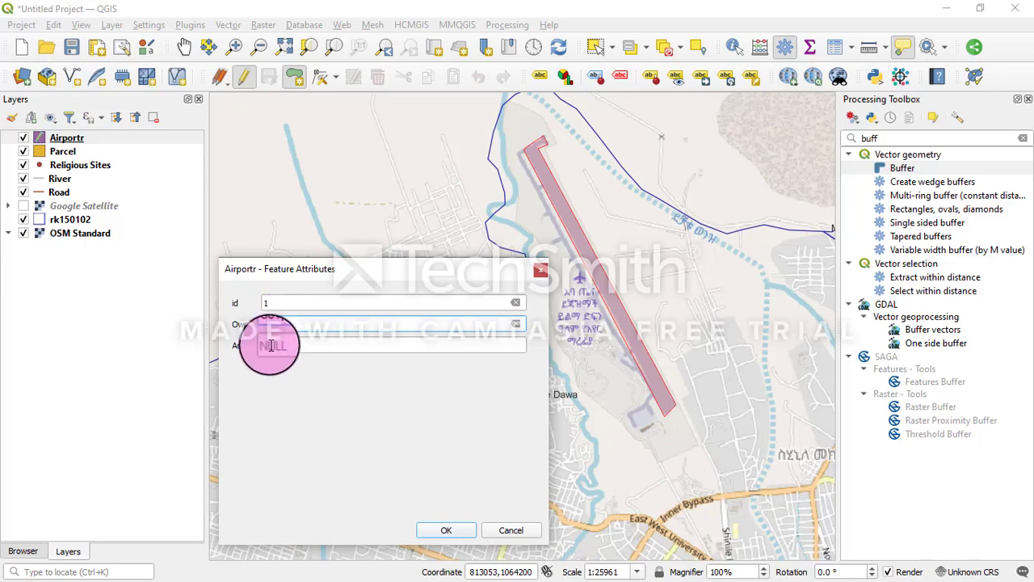
{"action": "left_click", "coordinate": [441, 530]}
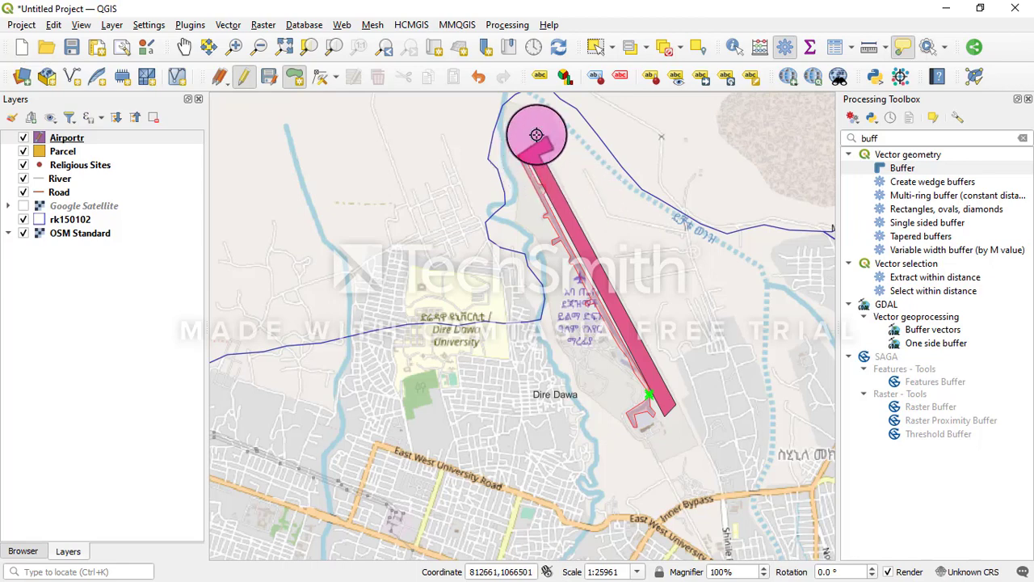
- Finish the taxiway and apron polygon alongside the runway and save it with id 2 and Owner gov
{"action": "left_click", "coordinate": [524, 150]}
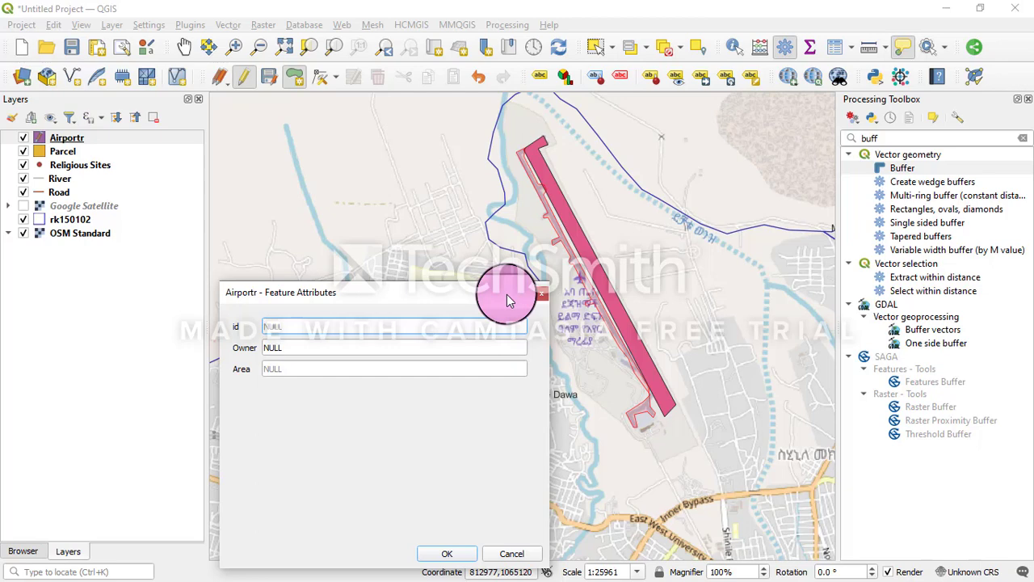
{"action": "left_click", "coordinate": [277, 348]}
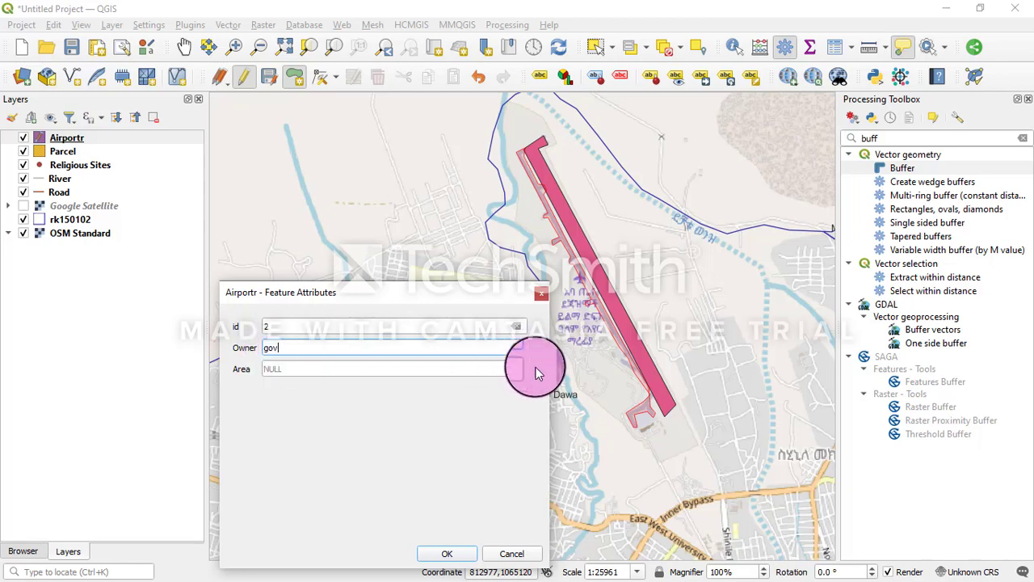
{"action": "left_click", "coordinate": [447, 554]}
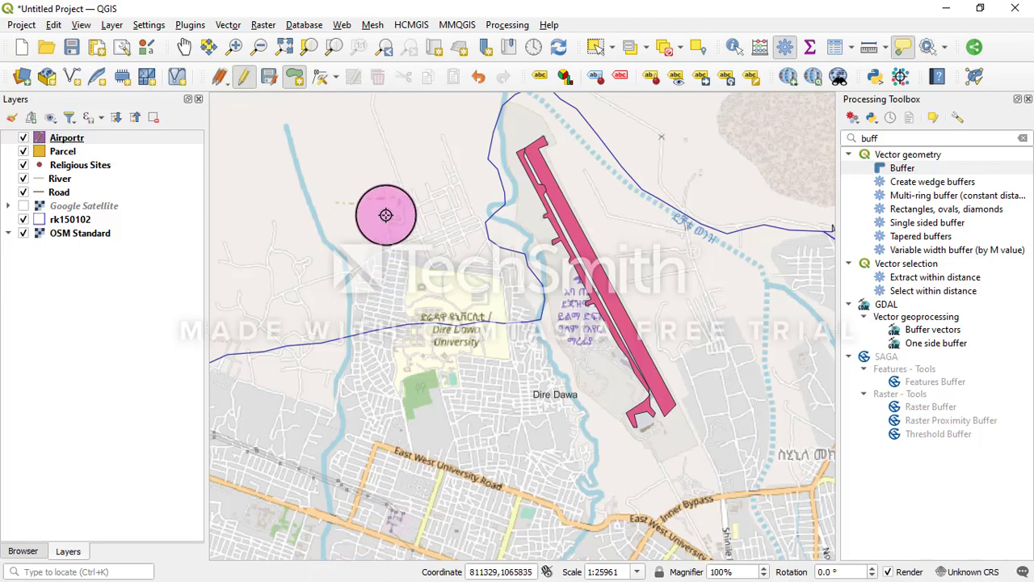
- Turn on editing for the River layer
{"action": "left_click", "coordinate": [63, 180]}
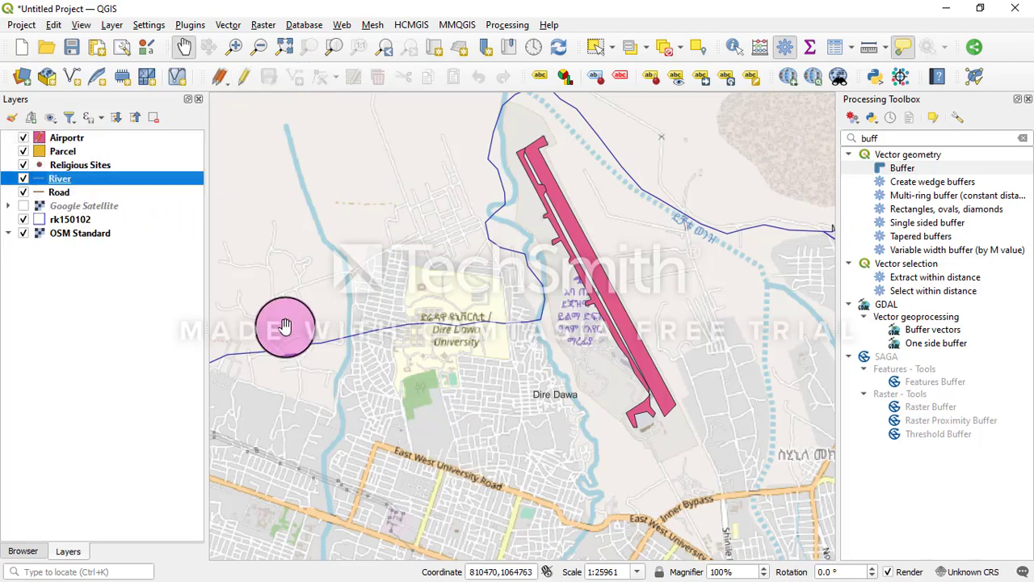
{"action": "right_click", "coordinate": [62, 182]}
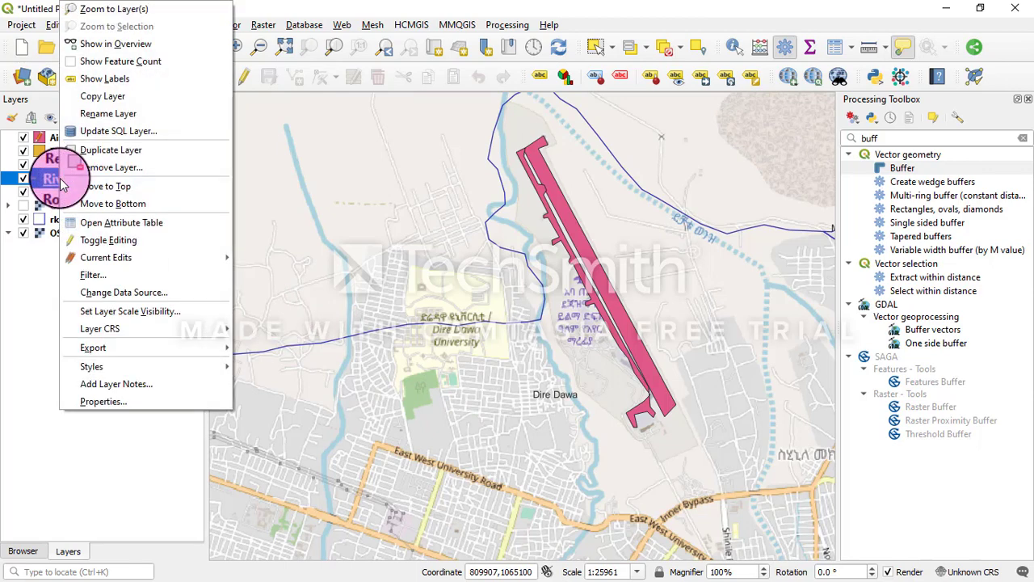
{"action": "left_click", "coordinate": [106, 242]}
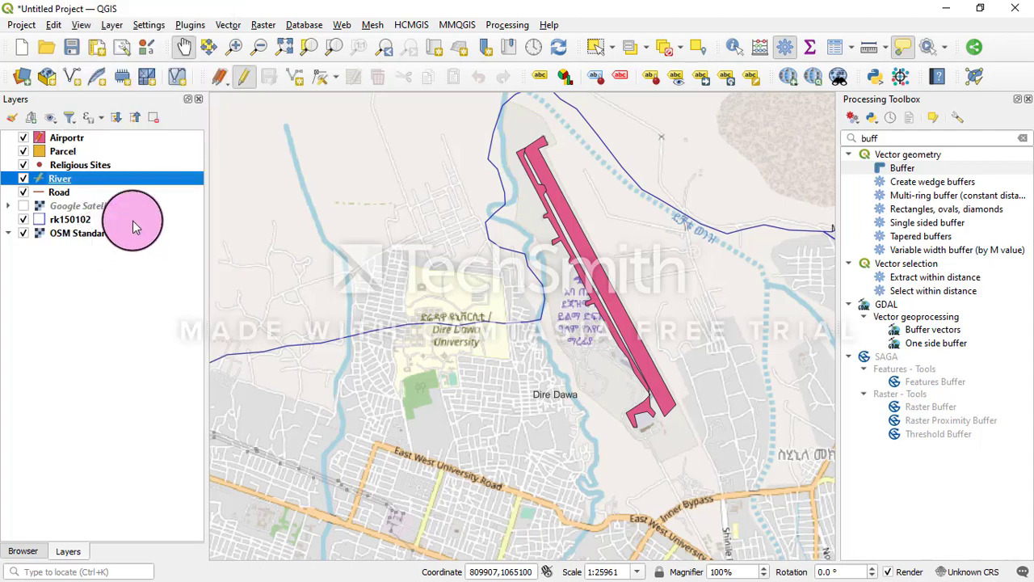
- Trace the river just west of the airport from south to north as a River line and save it with id 1
{"action": "left_click", "coordinate": [296, 78]}
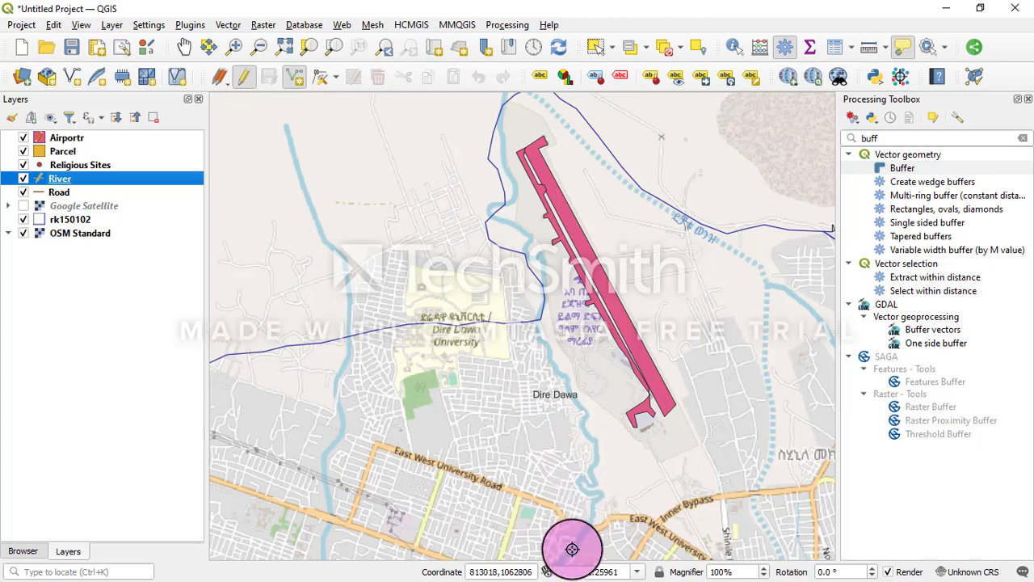
{"action": "left_click", "coordinate": [593, 520]}
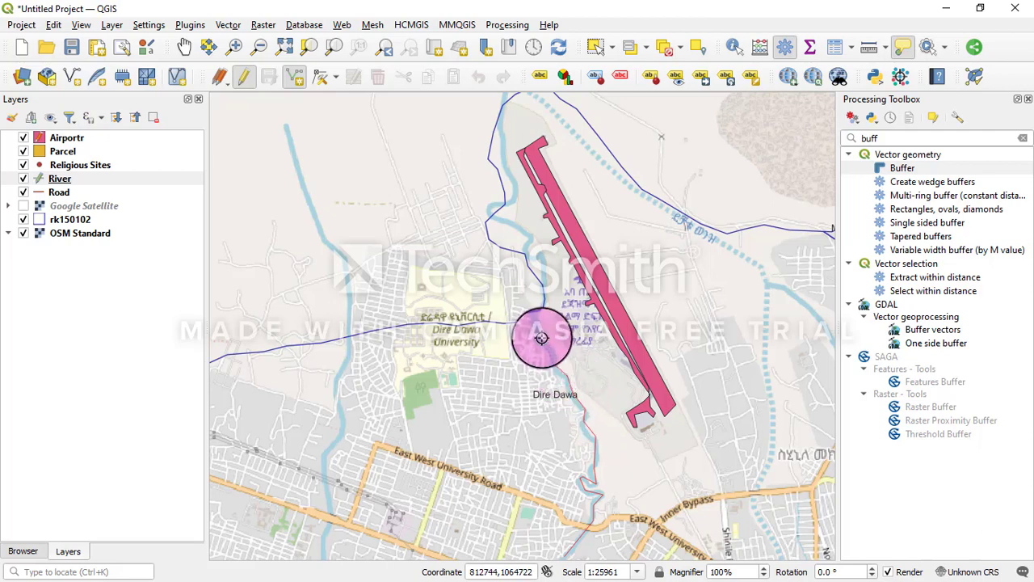
{"action": "left_click", "coordinate": [539, 322]}
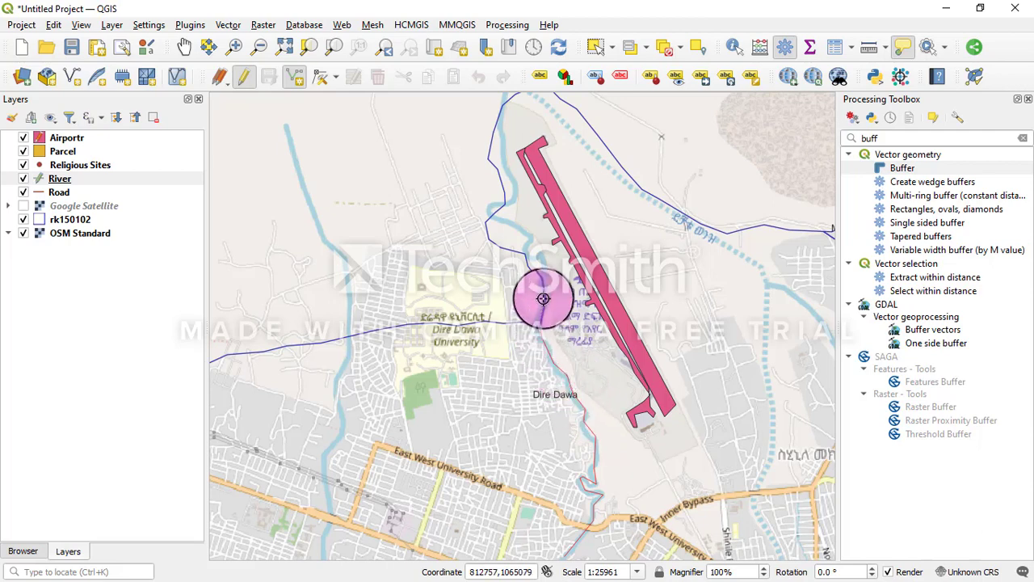
{"action": "left_click", "coordinate": [541, 255]}
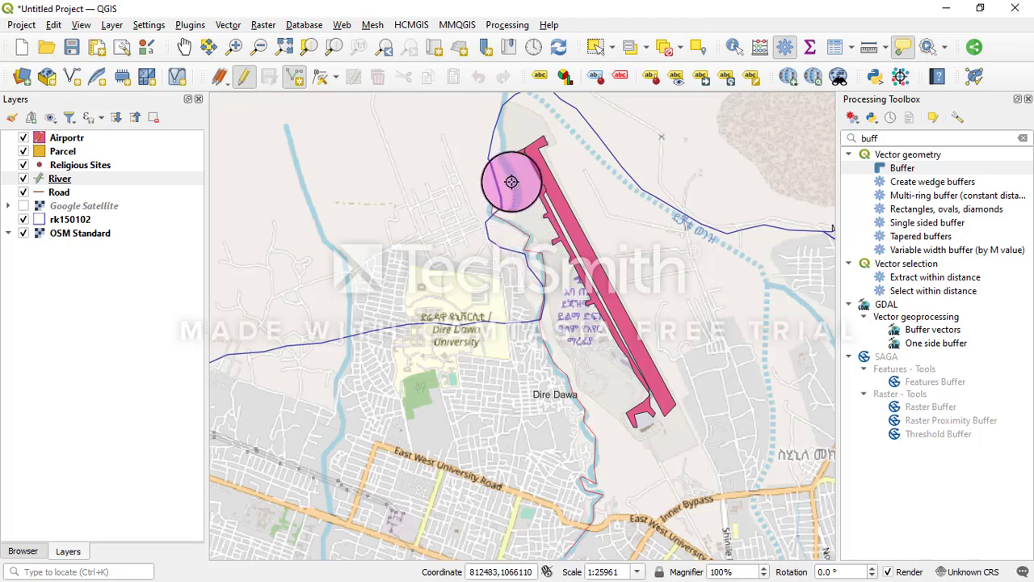
{"action": "right_click", "coordinate": [504, 98]}
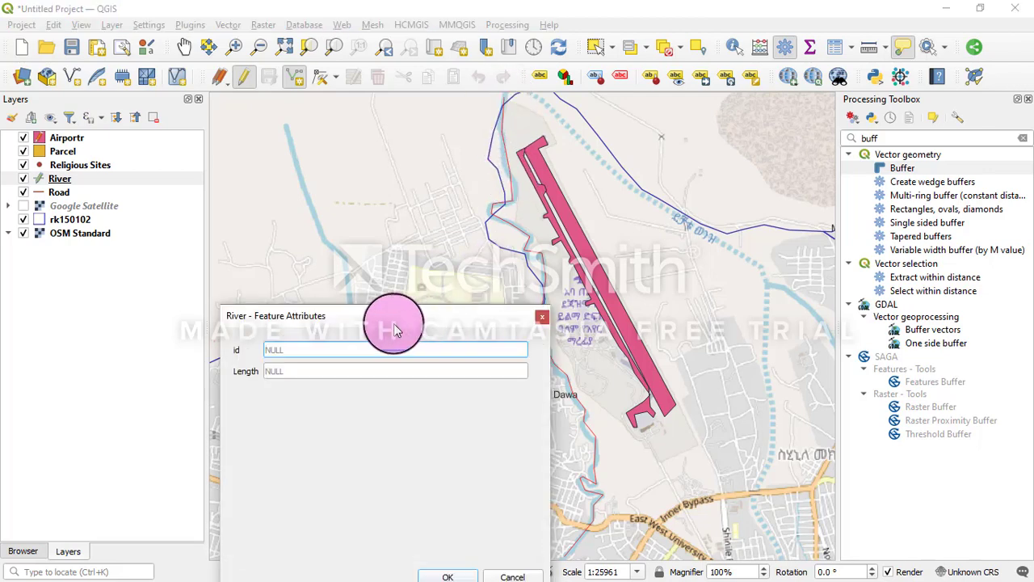
{"action": "left_click", "coordinate": [296, 339]}
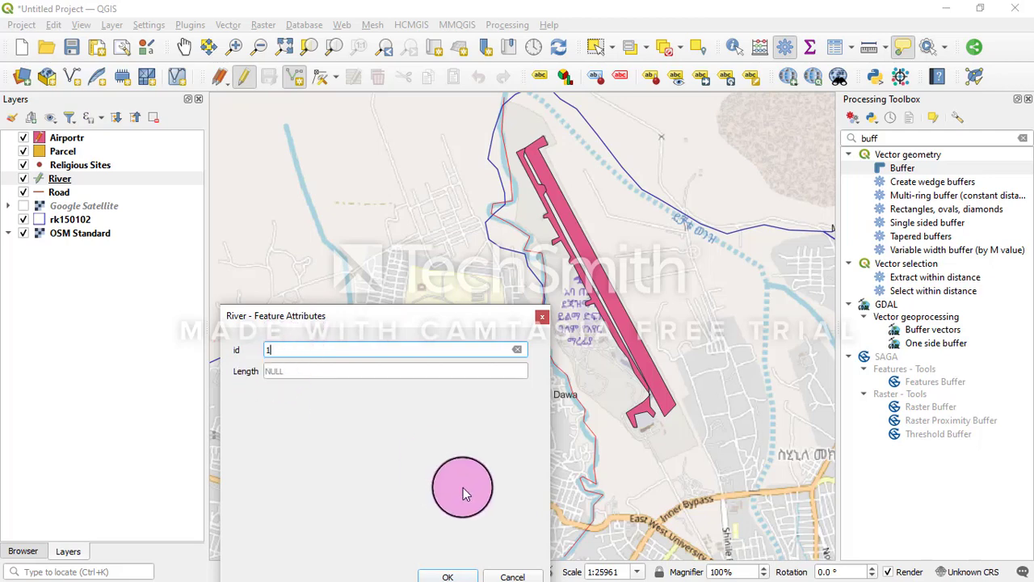
{"action": "left_click", "coordinate": [446, 576]}
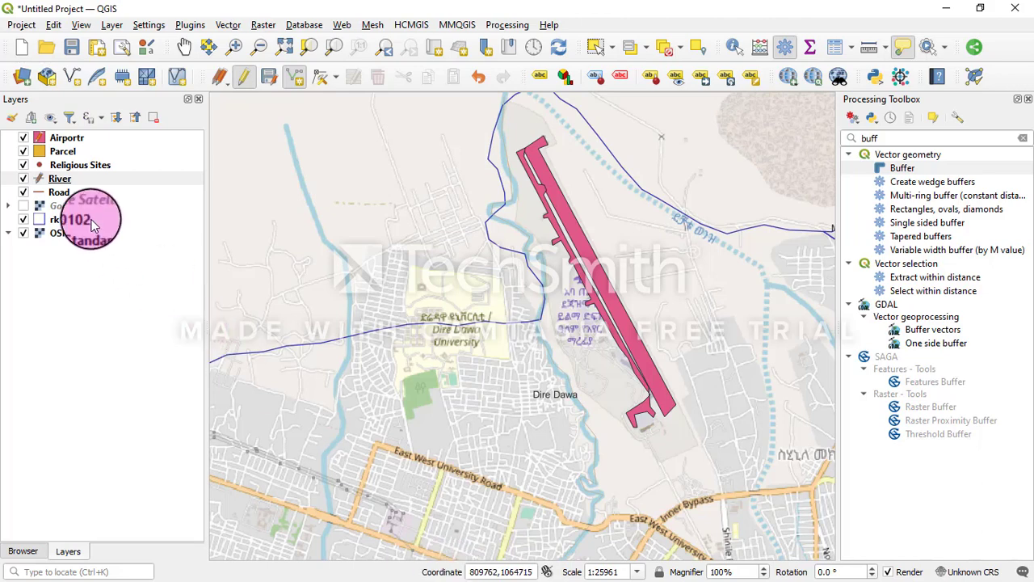
- Trace the river west of Dire Dawa University from north to south as a River line and save it with id 1
{"action": "left_click", "coordinate": [286, 125]}
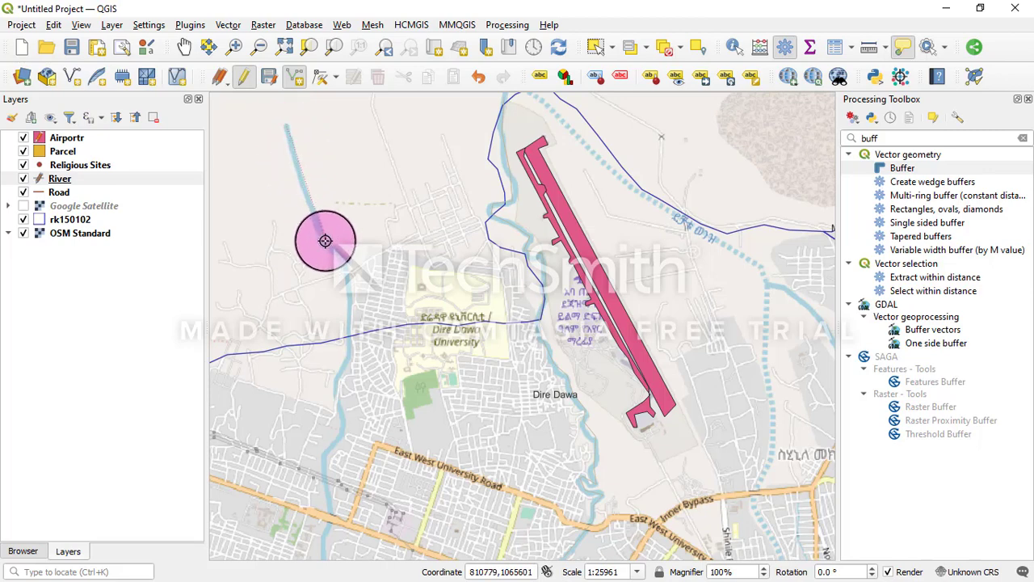
{"action": "left_click", "coordinate": [348, 260]}
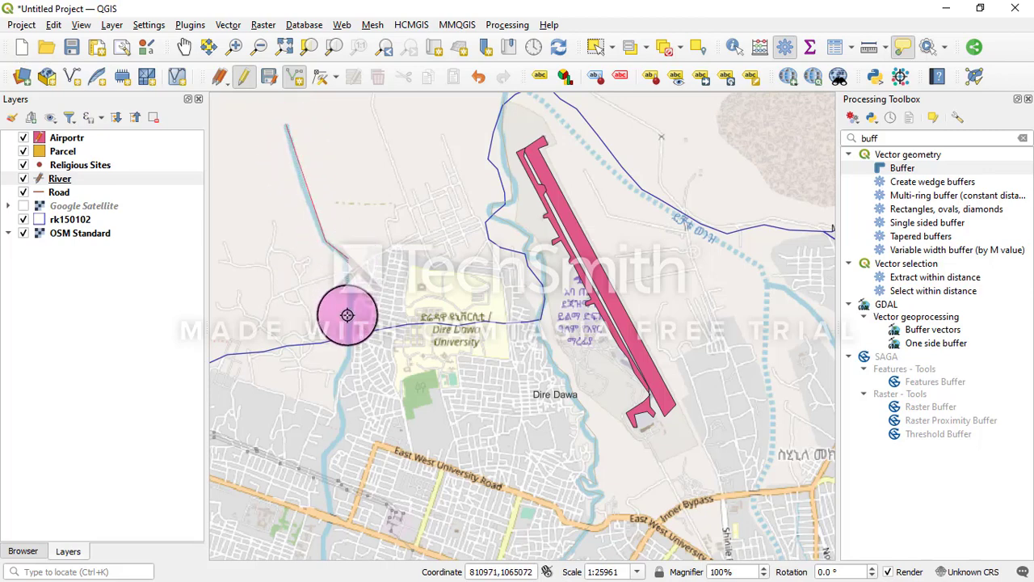
{"action": "left_click", "coordinate": [349, 345]}
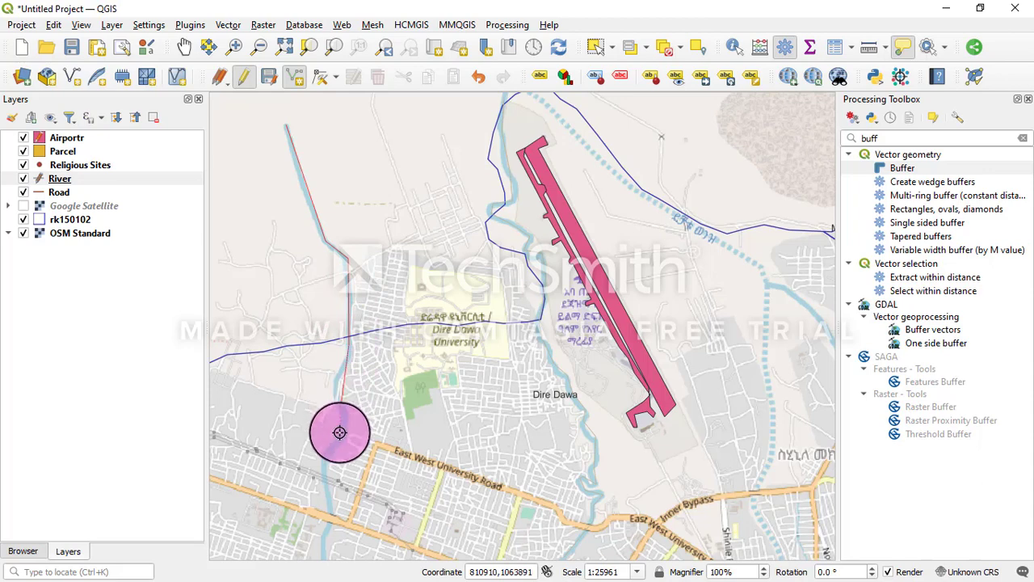
{"action": "left_click", "coordinate": [333, 443]}
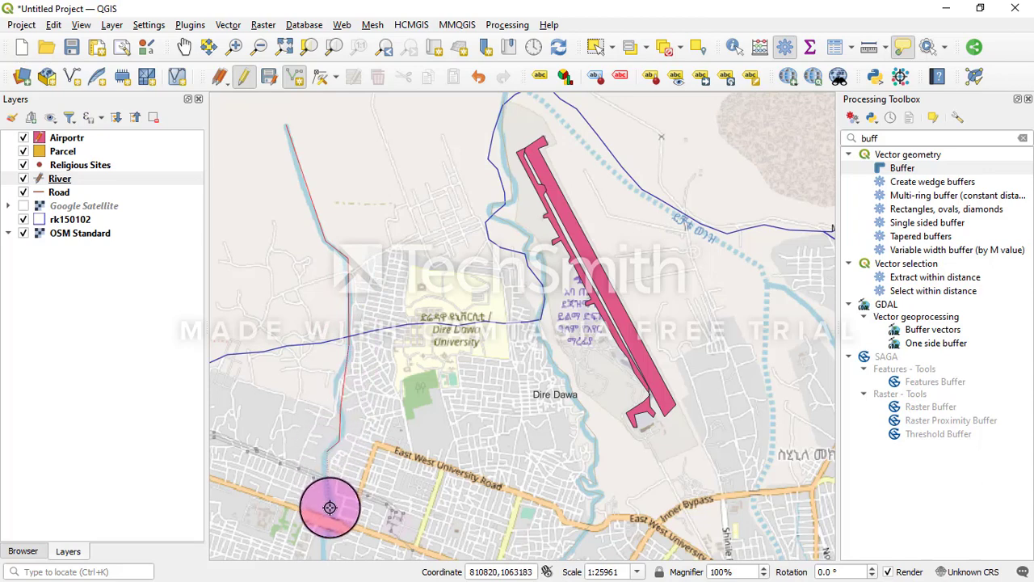
{"action": "right_click", "coordinate": [322, 558]}
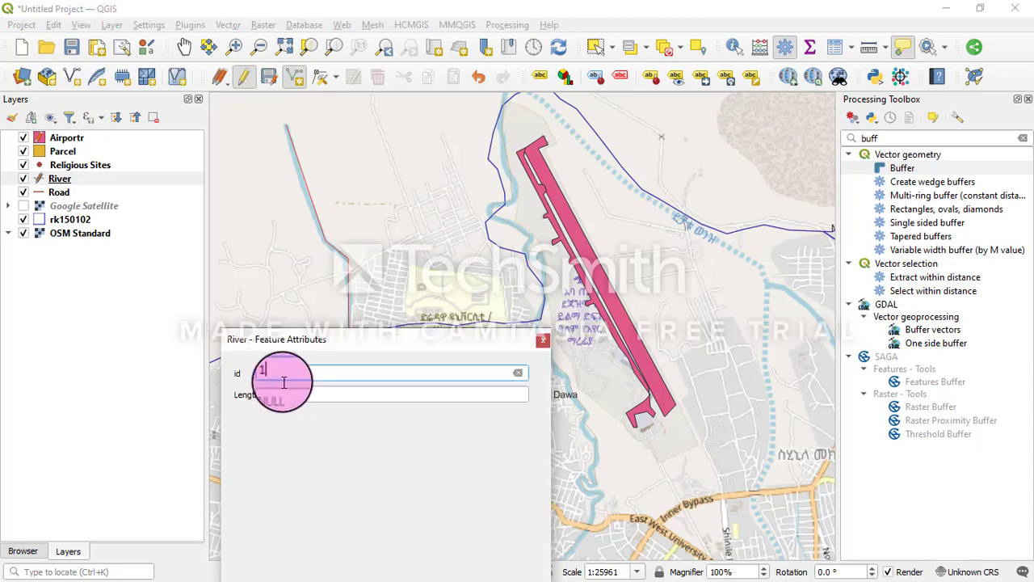
{"action": "left_click_drag", "start_coordinate": [307, 340], "coordinate": [295, 219]}
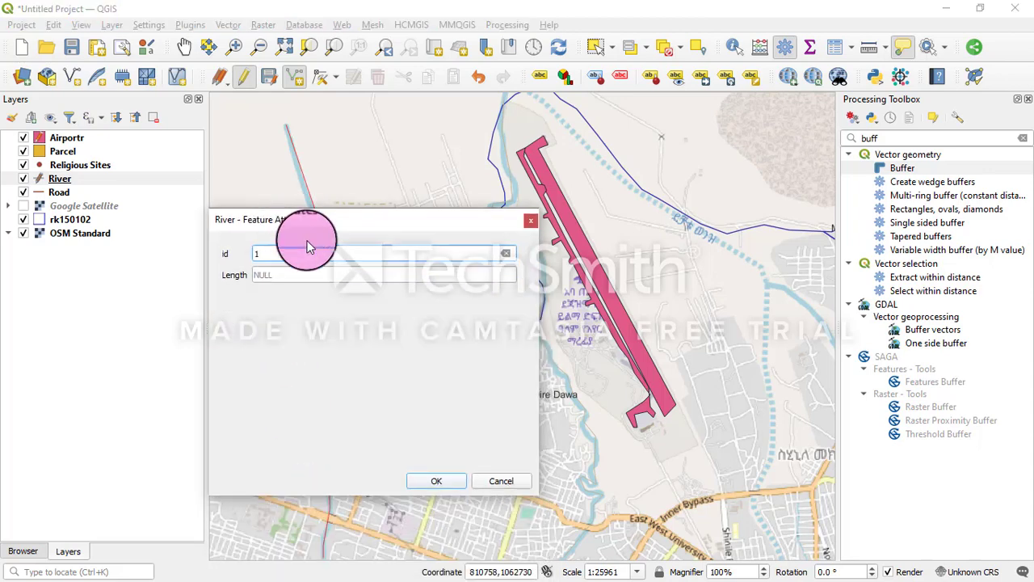
{"action": "type", "text": "1"}
{"action": "left_click", "coordinate": [432, 481]}
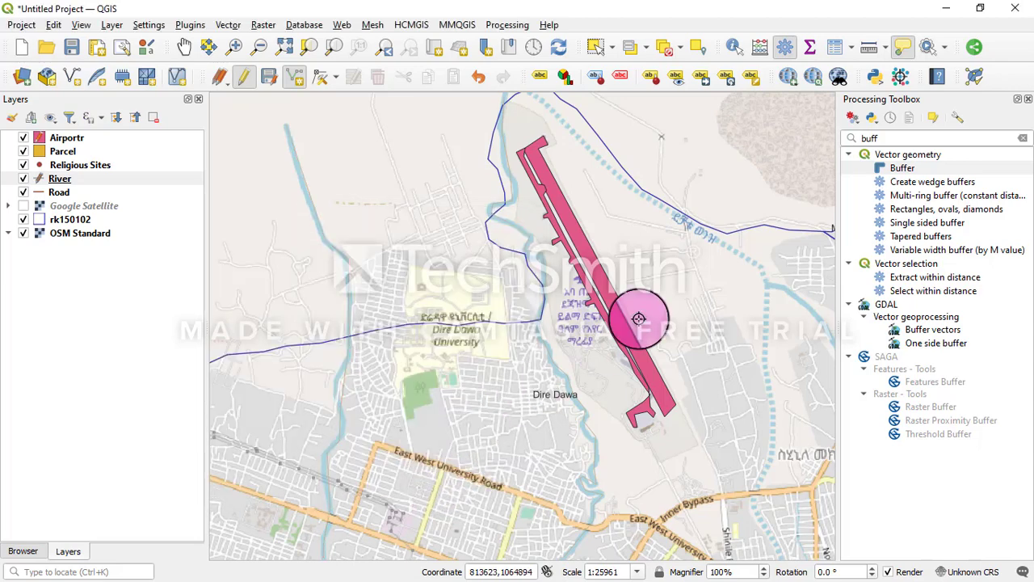
- Trace the dotted river east of the airport from north to south as a River line and save it with id 1
{"action": "left_click", "coordinate": [533, 97]}
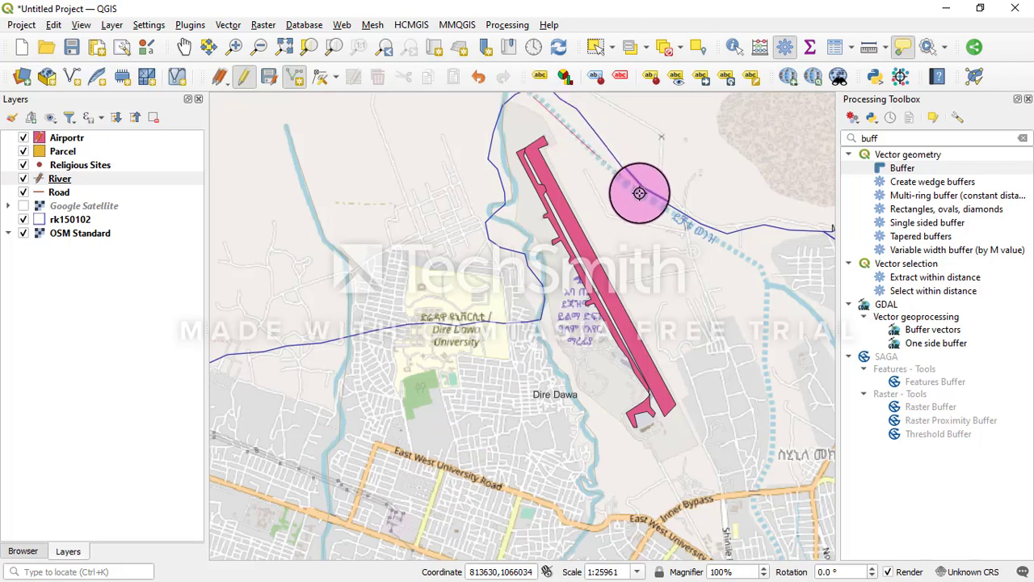
{"action": "left_click", "coordinate": [765, 275]}
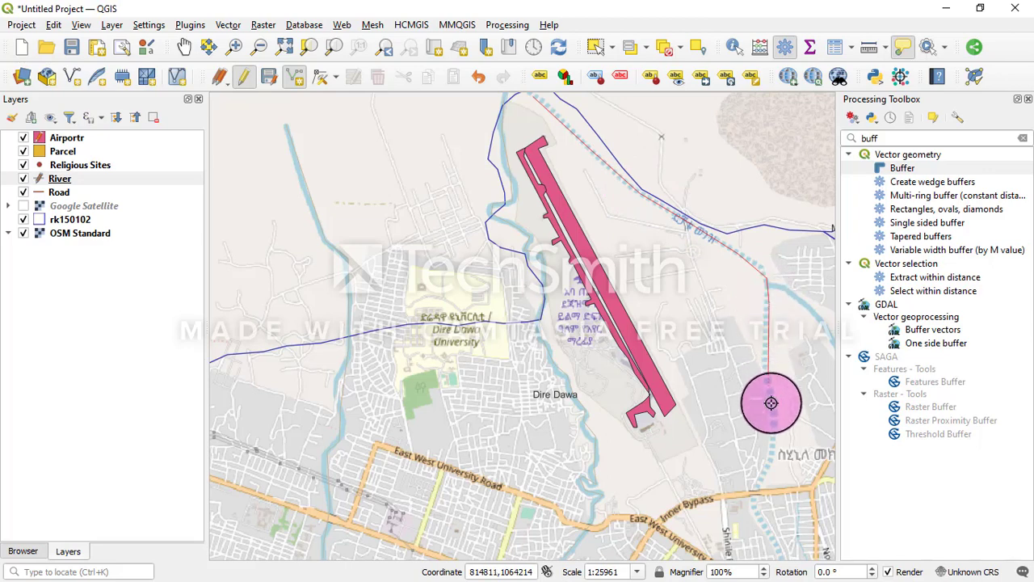
{"action": "left_click", "coordinate": [774, 449]}
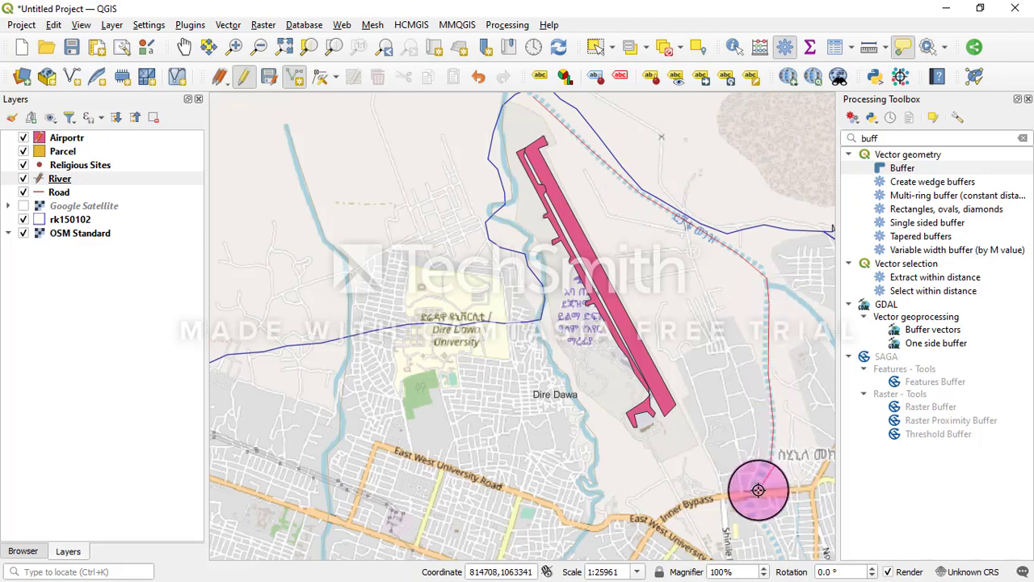
{"action": "left_click", "coordinate": [759, 511]}
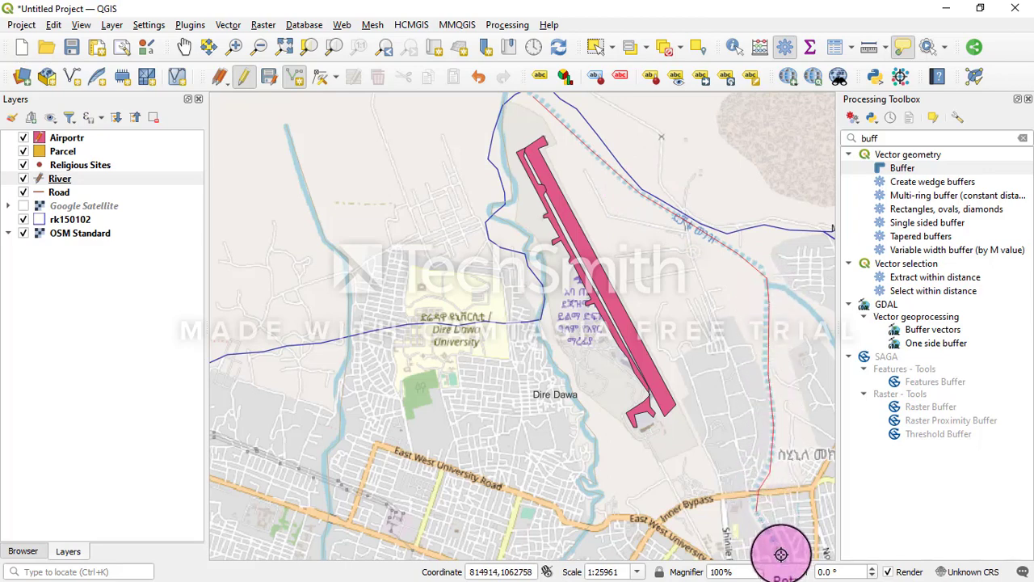
{"action": "right_click", "coordinate": [782, 555]}
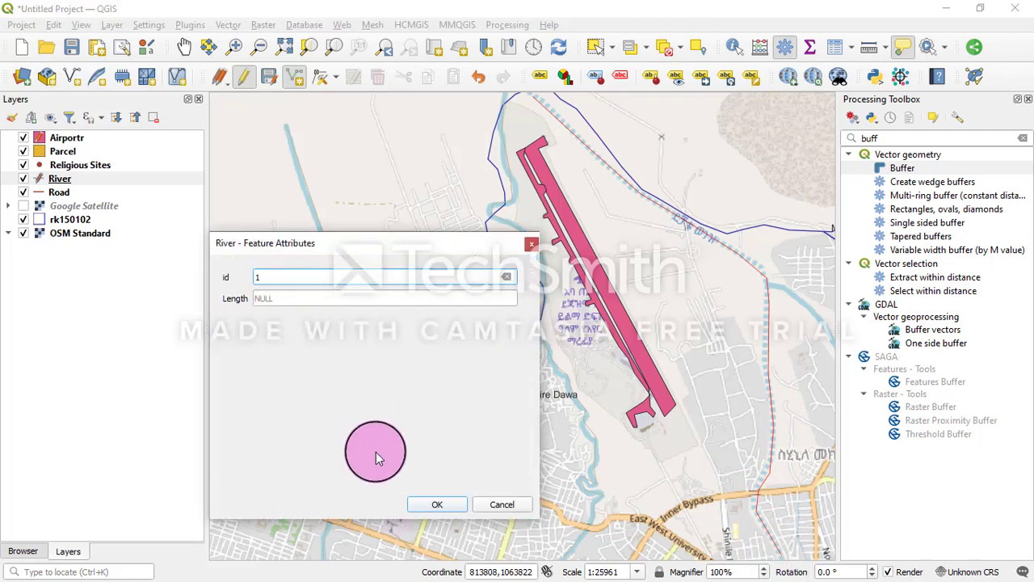
{"action": "left_click", "coordinate": [437, 504]}
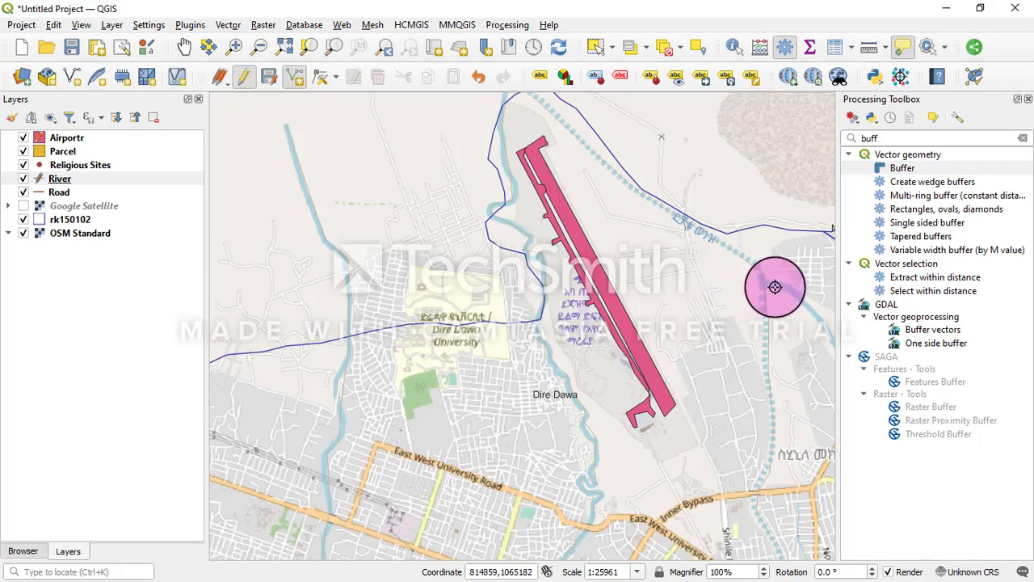
- Undo the unsaved River layer edits and discard the stray line crossing the runway
{"action": "right_click", "coordinate": [836, 343]}
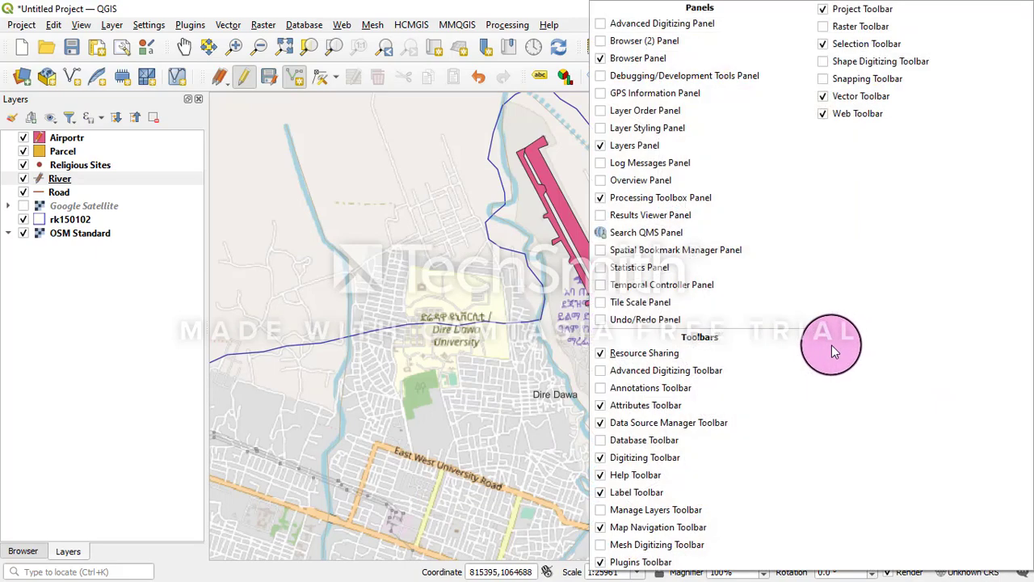
{"action": "left_click", "coordinate": [567, 224]}
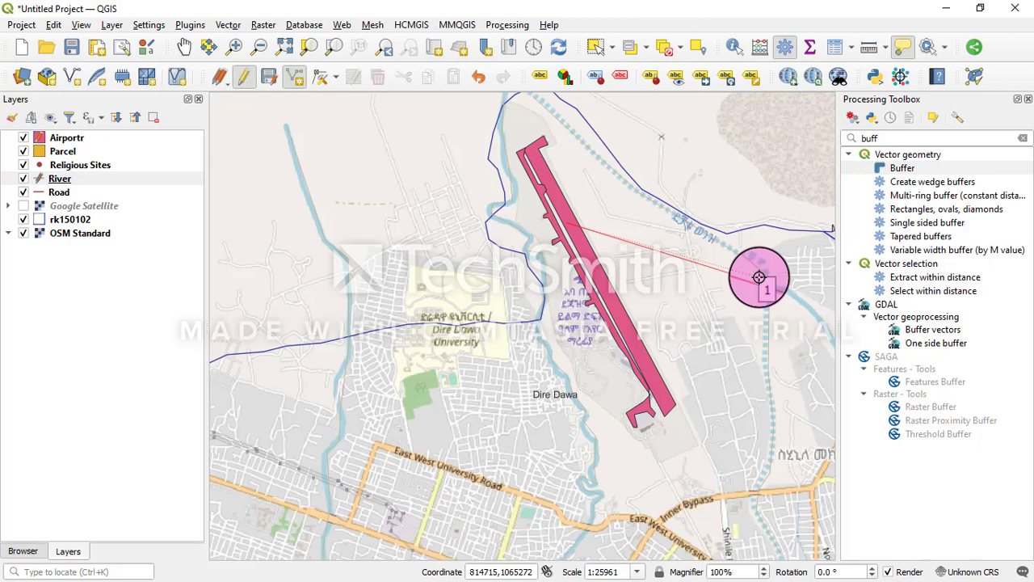
{"action": "left_click", "coordinate": [476, 81]}
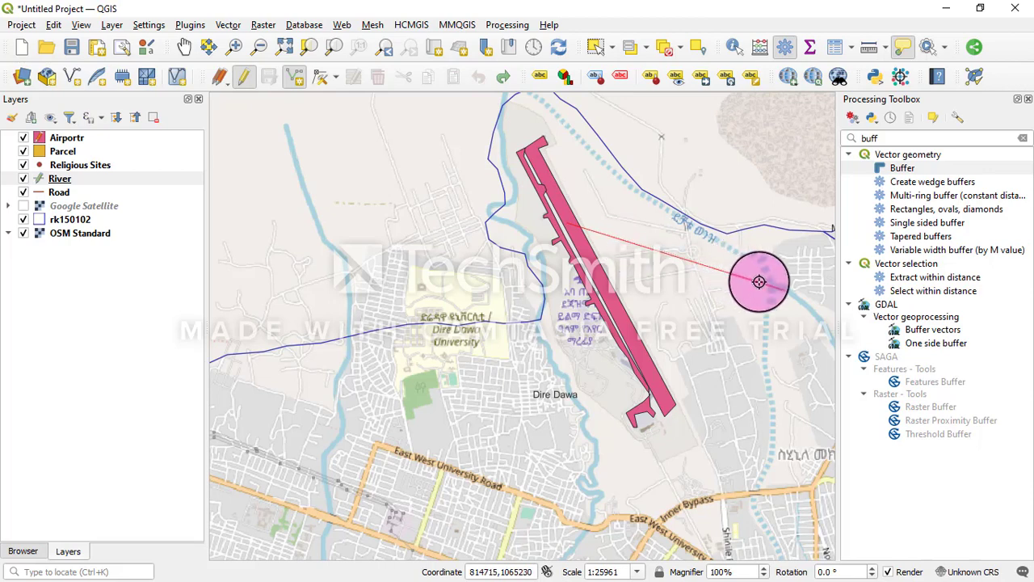
{"action": "left_click", "coordinate": [320, 77]}
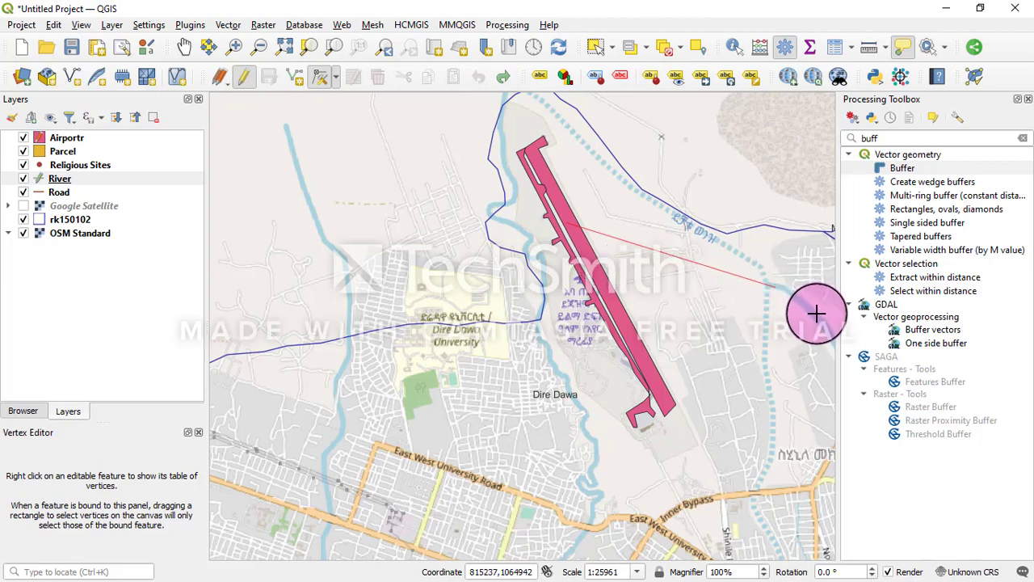
{"action": "left_click", "coordinate": [296, 75]}
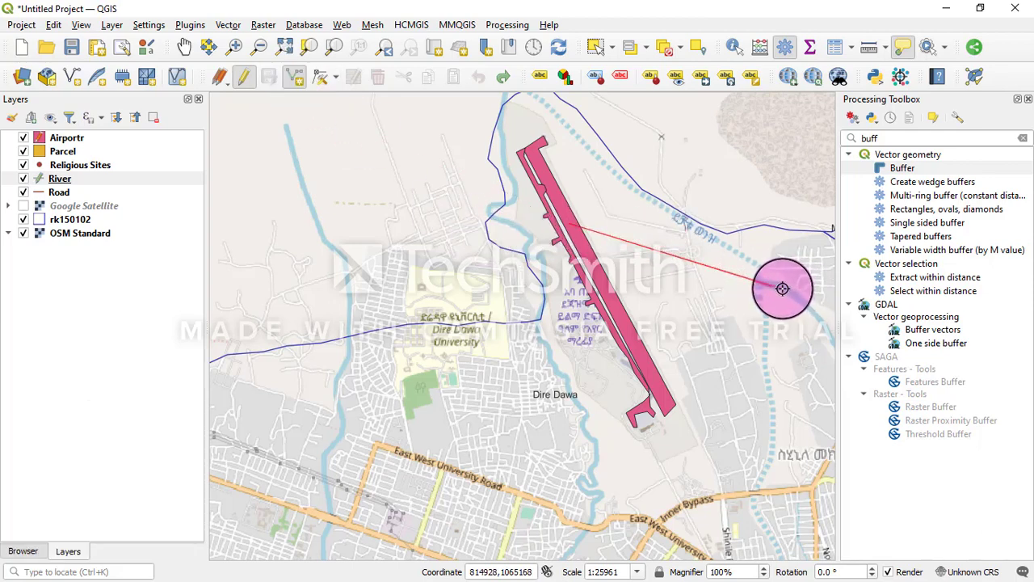
{"action": "right_click", "coordinate": [832, 340]}
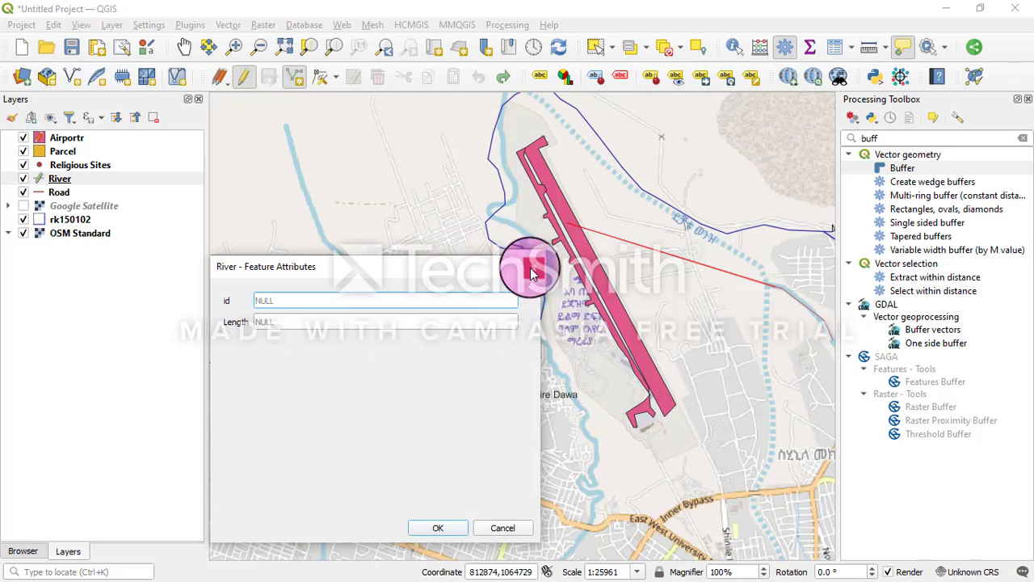
{"action": "key", "text": "Return"}
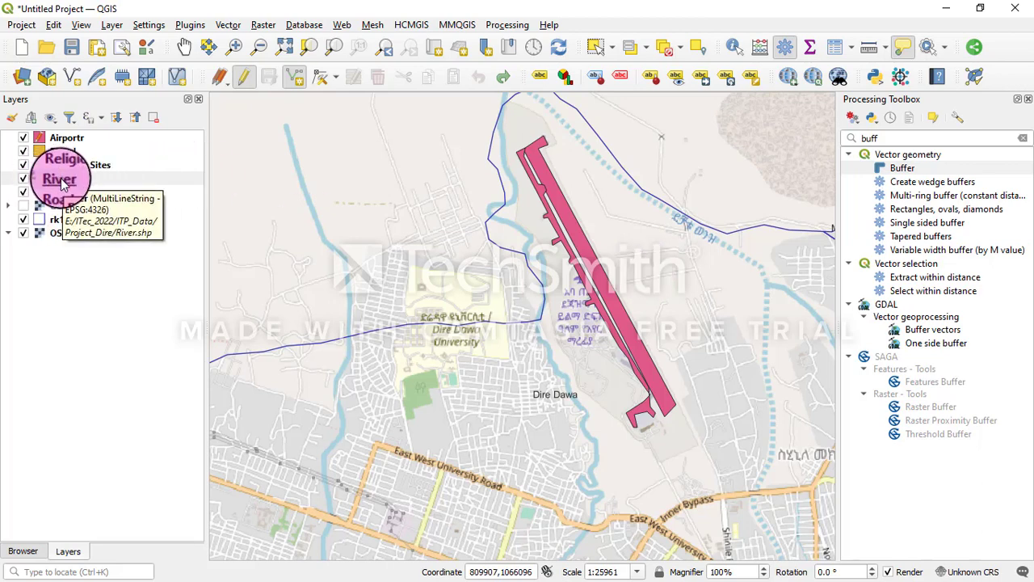
- Redraw the dotted river east of the airport from north to south as a River line and save it with id 1
{"action": "left_click", "coordinate": [244, 78]}
{"action": "left_click", "coordinate": [297, 82]}
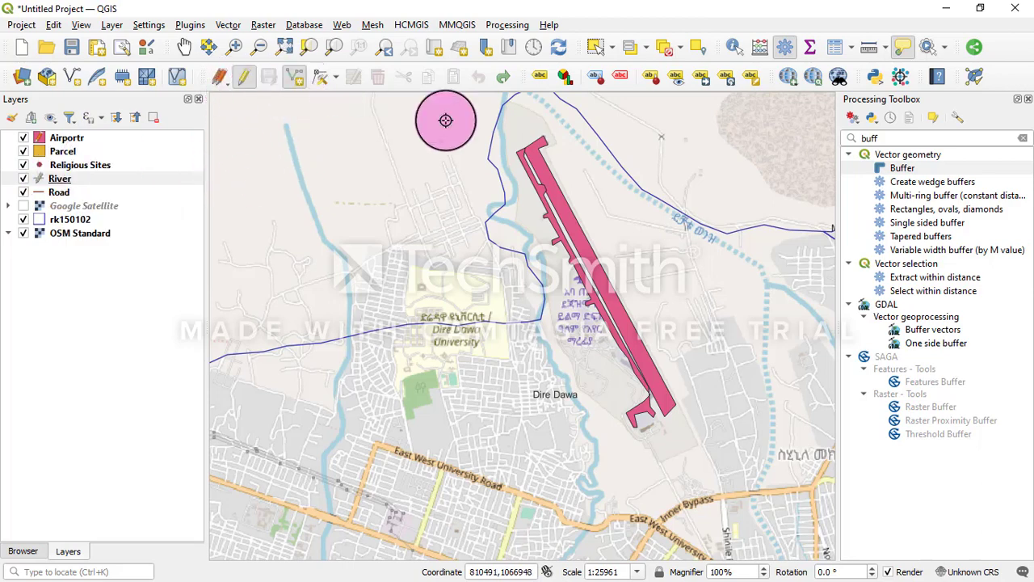
{"action": "left_click", "coordinate": [539, 97]}
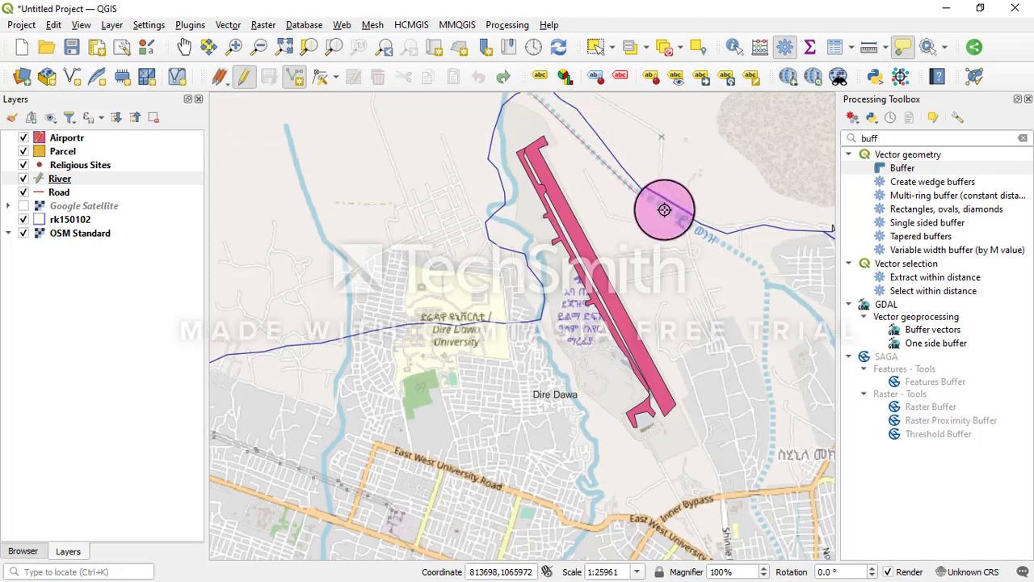
{"action": "left_click", "coordinate": [686, 223]}
{"action": "left_click", "coordinate": [768, 281]}
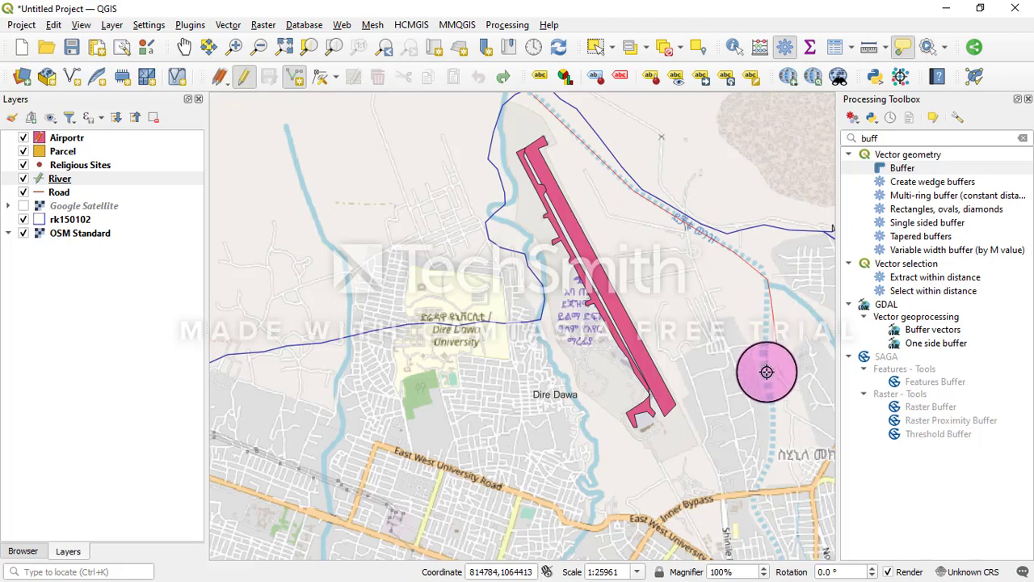
{"action": "left_click", "coordinate": [768, 363]}
{"action": "left_click", "coordinate": [775, 449]}
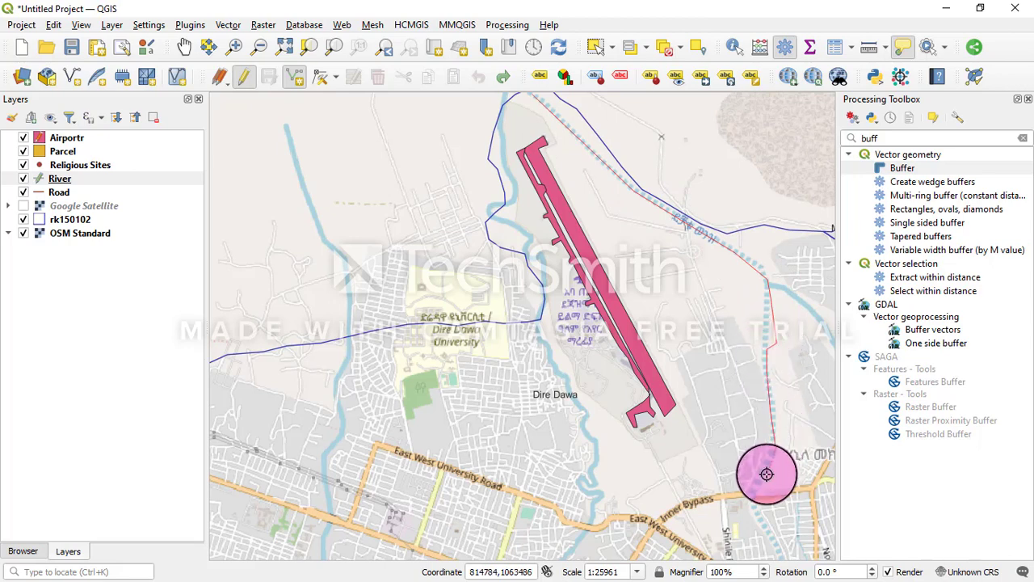
{"action": "left_click", "coordinate": [757, 493]}
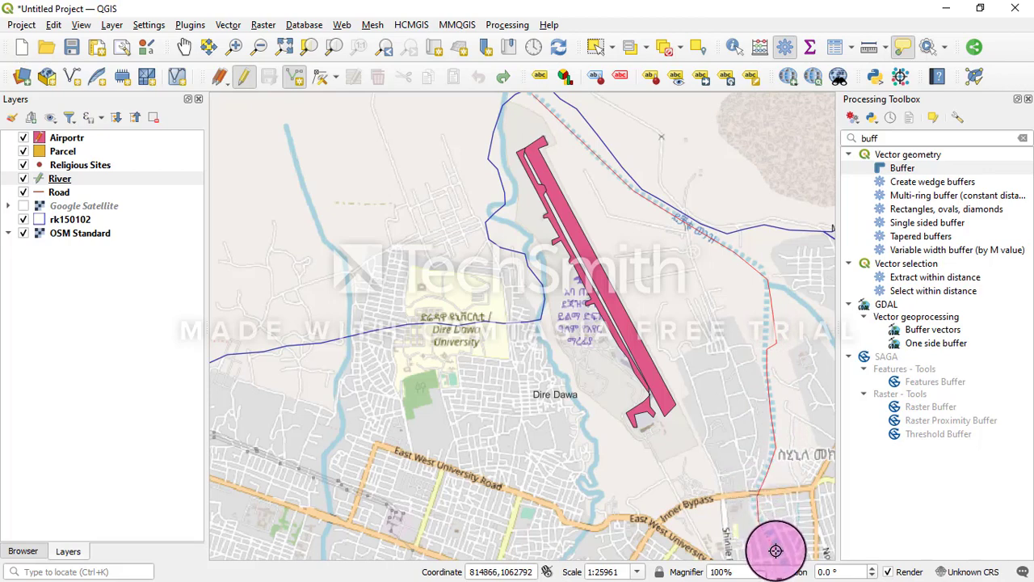
{"action": "right_click", "coordinate": [775, 551]}
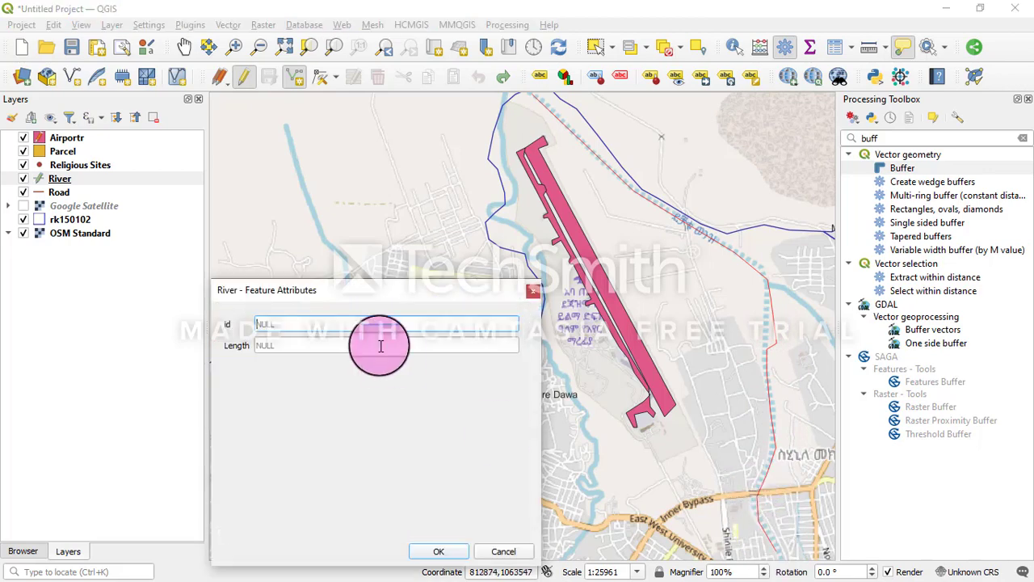
{"action": "type", "text": "1"}
{"action": "left_click", "coordinate": [438, 551]}
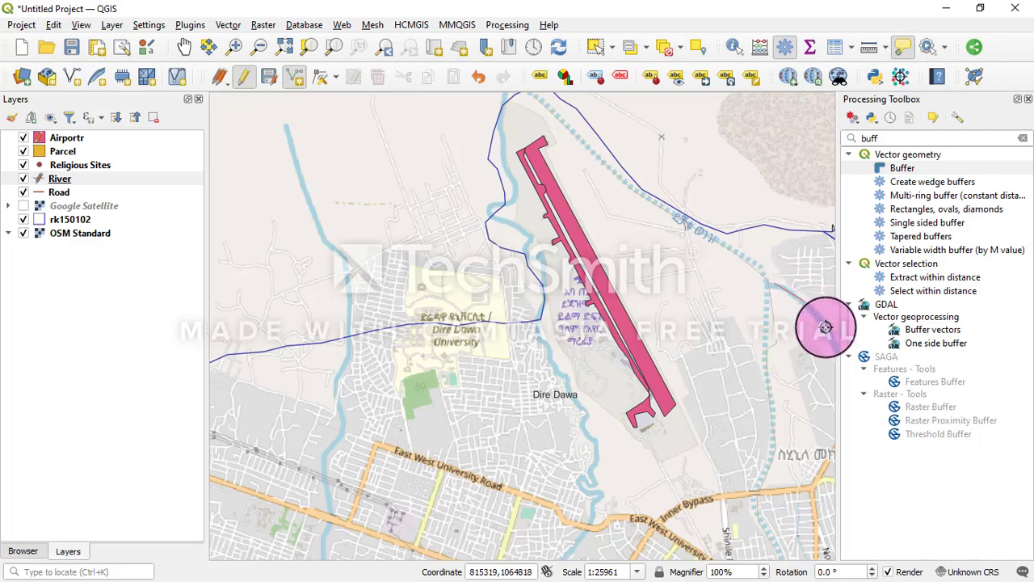
- Finish the short southeast branch of the eastern river with id 1 and check the digitized lines with the OSM Standard basemap temporarily hidden
{"action": "right_click", "coordinate": [832, 340]}
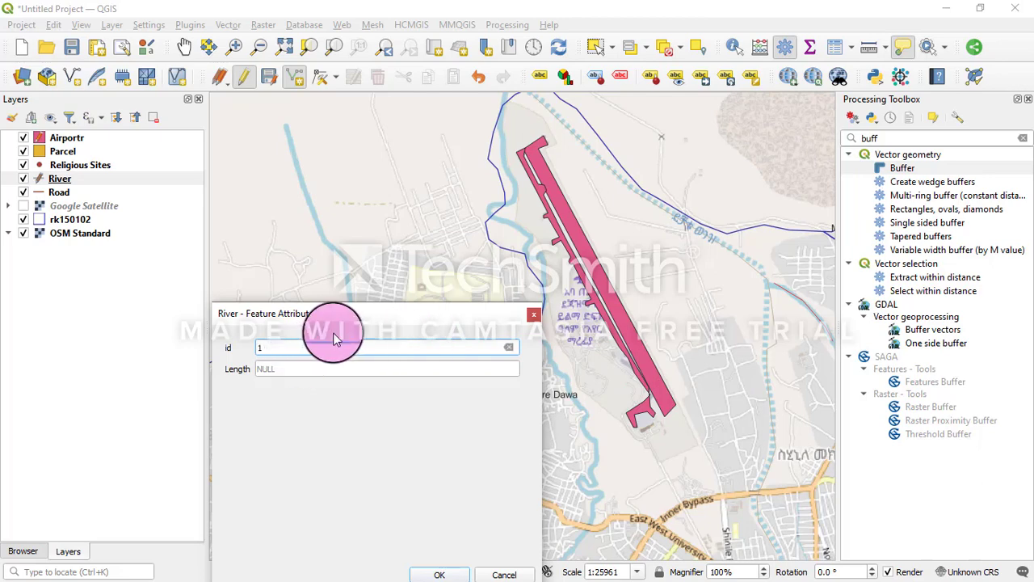
{"action": "key", "text": "Return"}
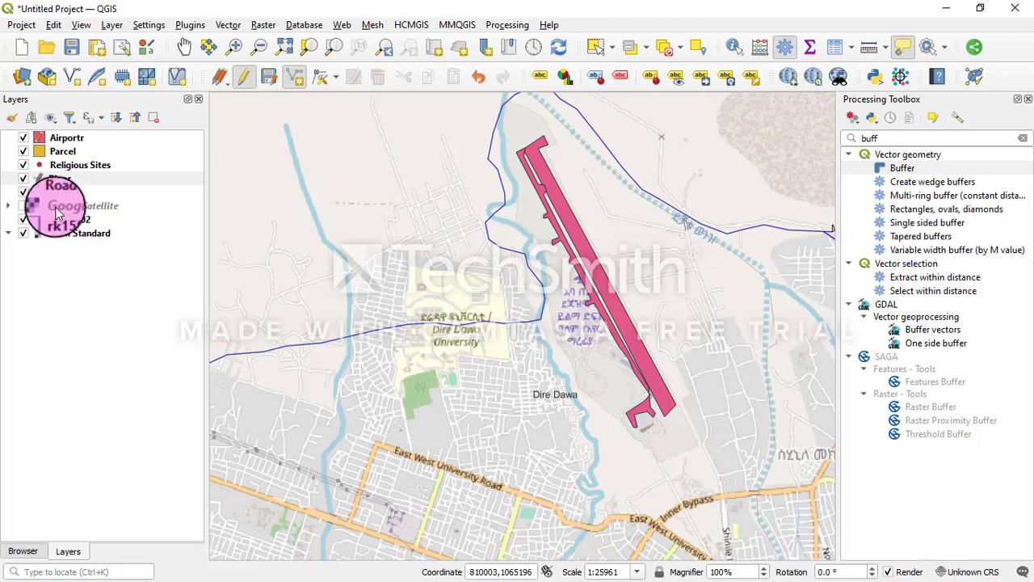
{"action": "left_click", "coordinate": [23, 234]}
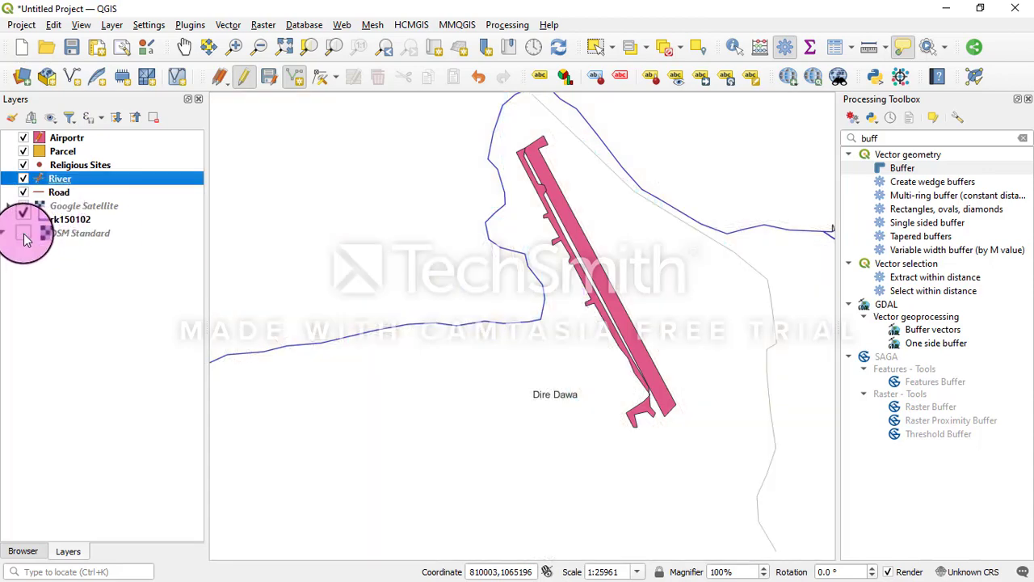
{"action": "left_click", "coordinate": [23, 233]}
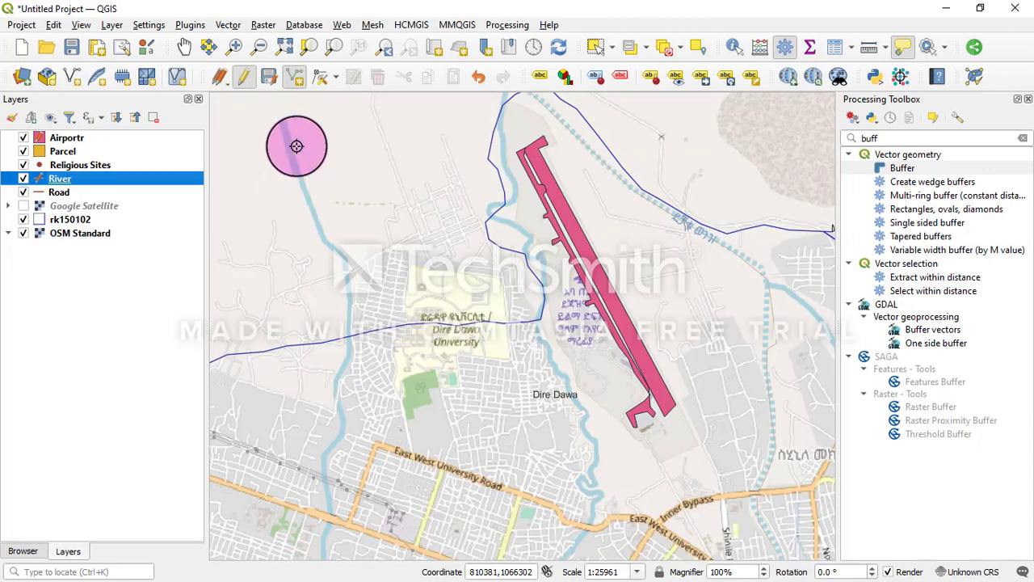
- Redraw the river west of Dire Dawa University from north to south as a River line and save it with id 1
{"action": "mouse_move", "coordinate": [287, 125]}
{"action": "left_mouse_down"}
{"action": "mouse_move", "coordinate": [288, 173]}
{"action": "mouse_move", "coordinate": [302, 183]}
{"action": "mouse_move", "coordinate": [315, 234]}
{"action": "mouse_move", "coordinate": [342, 263]}
{"action": "mouse_move", "coordinate": [346, 305]}
{"action": "mouse_move", "coordinate": [324, 547]}
{"action": "left_mouse_up"}
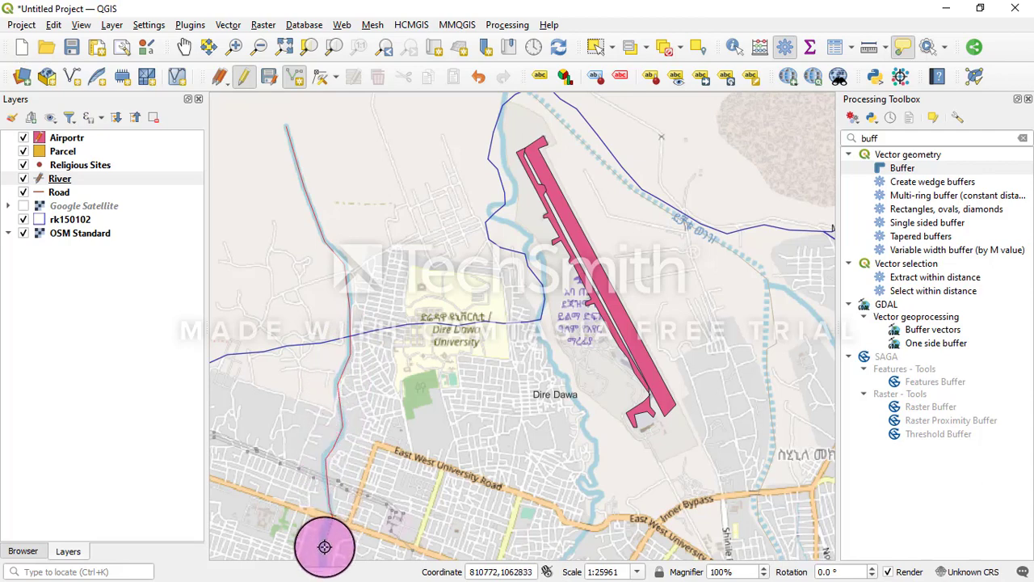
{"action": "right_click", "coordinate": [324, 549]}
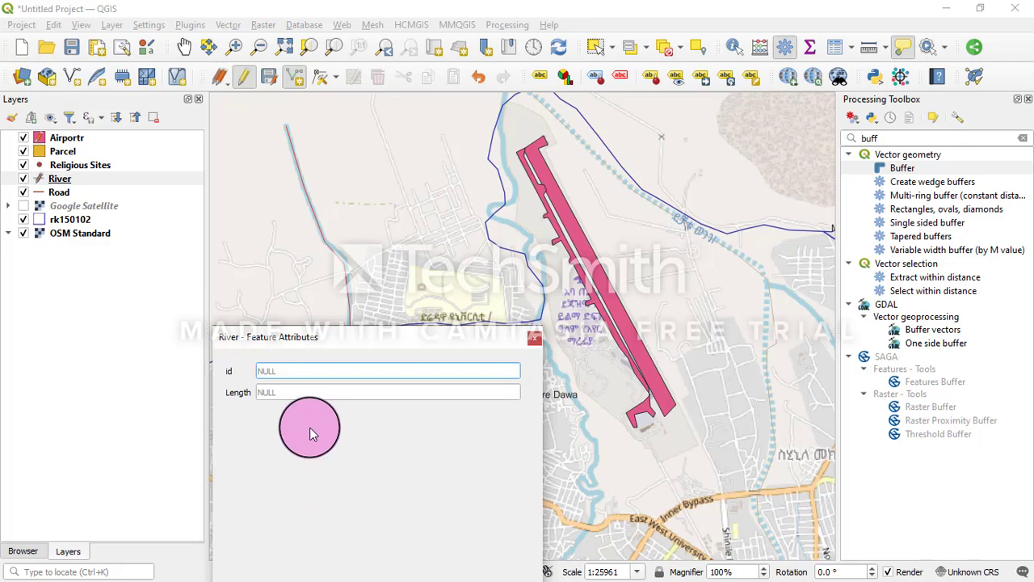
{"action": "type", "text": "1"}
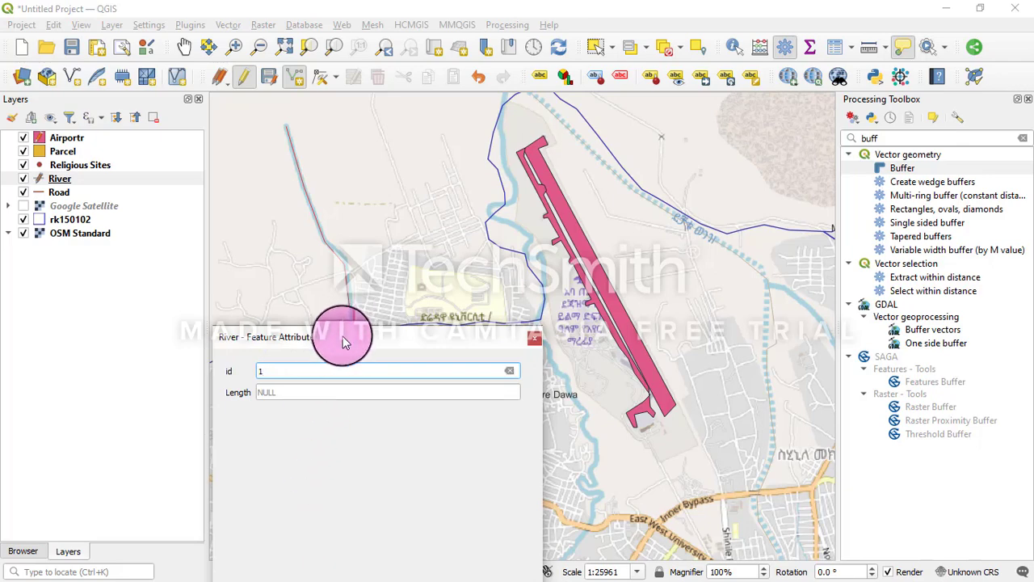
{"action": "left_click_drag", "start_coordinate": [342, 339], "coordinate": [350, 209]}
{"action": "left_click", "coordinate": [447, 468]}
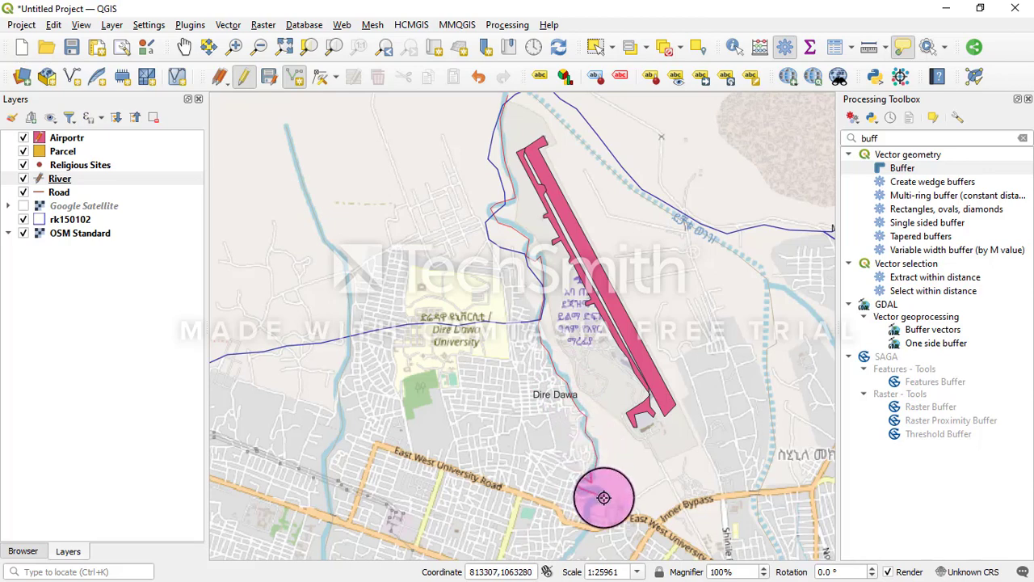
- Save the River line between Dire Dawa University and the airport with id 1 and check the digitized lines with OSM Standard temporarily hidden
{"action": "right_click", "coordinate": [568, 554]}
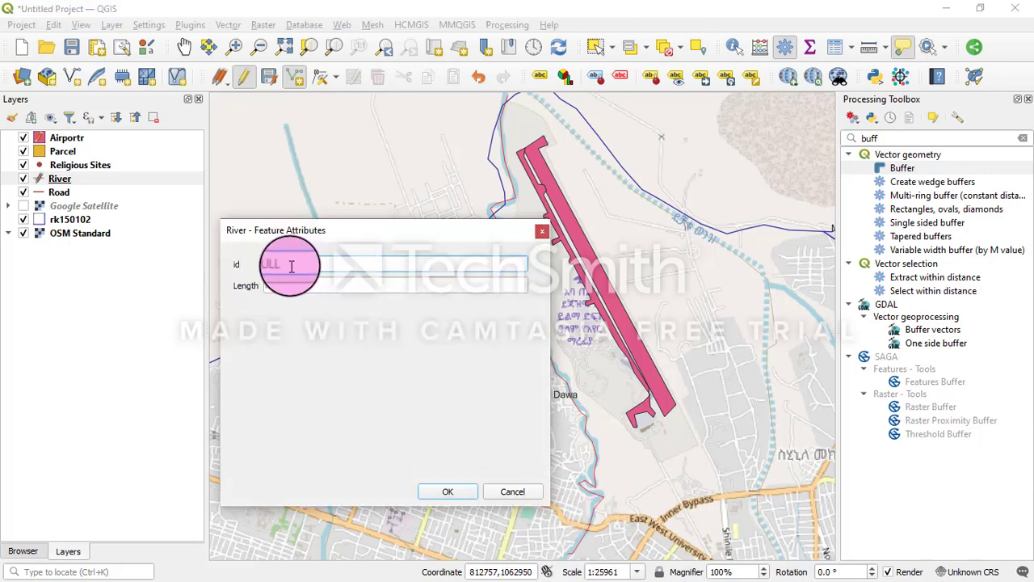
{"action": "type", "text": "1"}
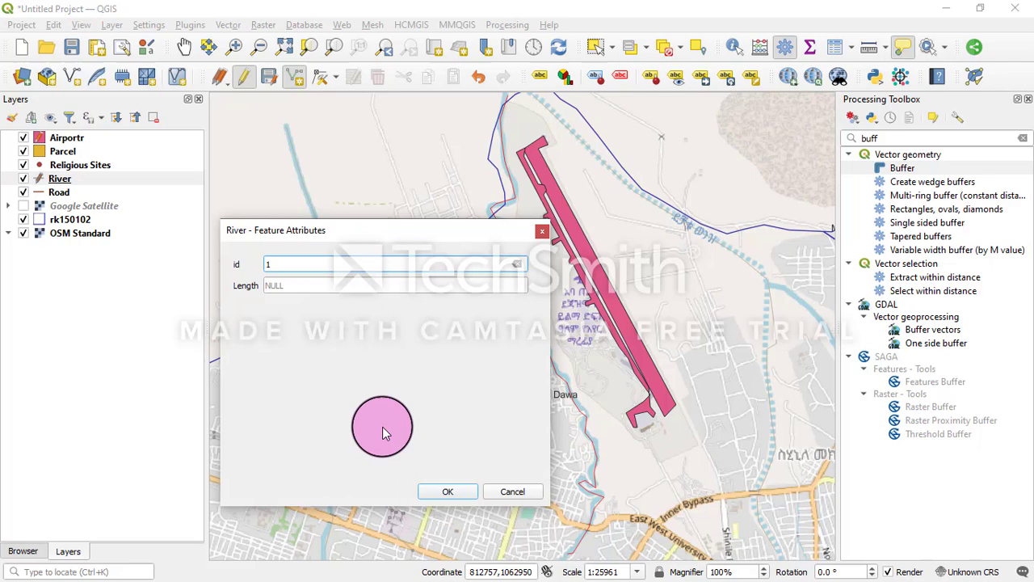
{"action": "left_click", "coordinate": [446, 493]}
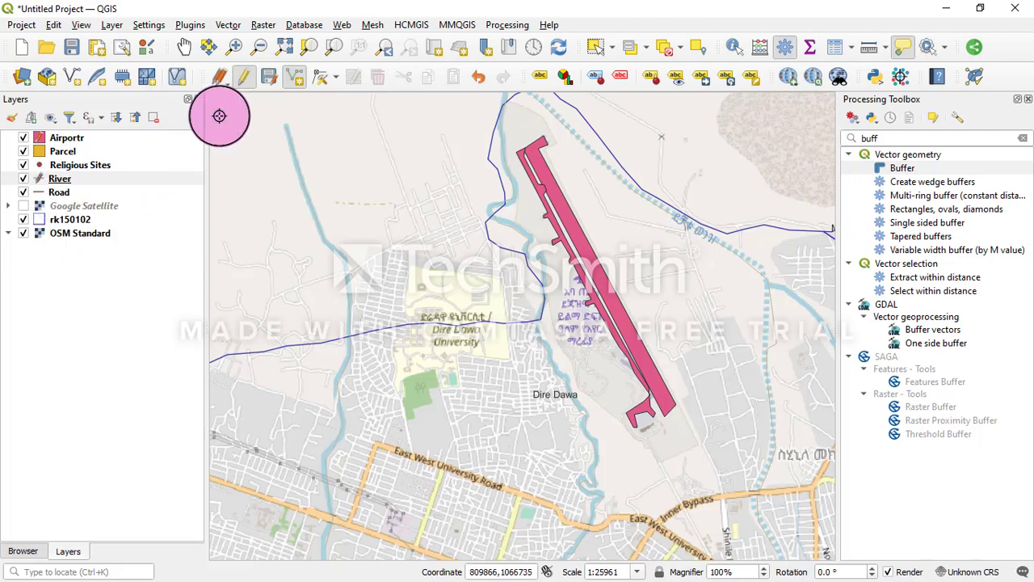
{"action": "left_click", "coordinate": [270, 78]}
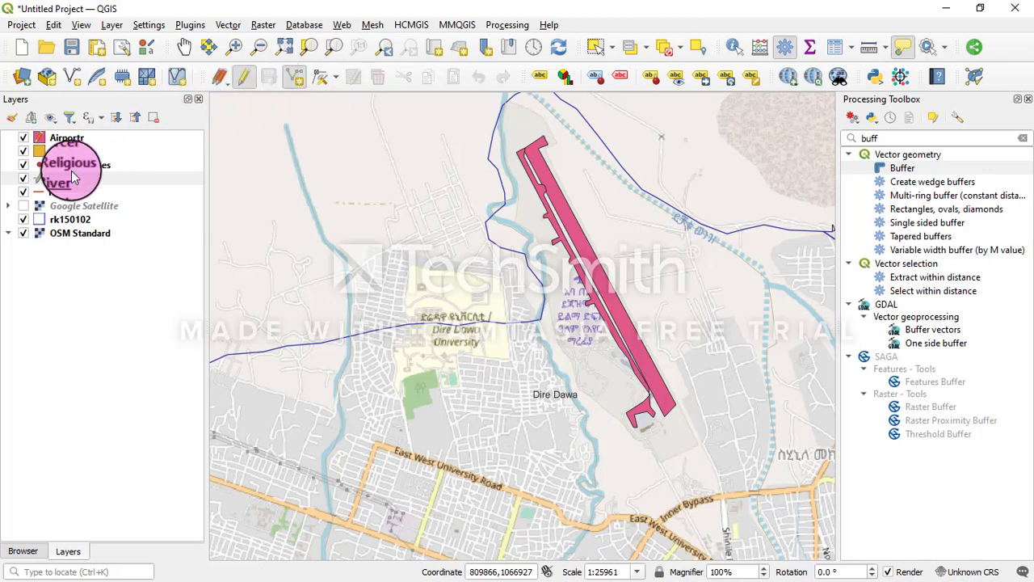
{"action": "left_click", "coordinate": [24, 234]}
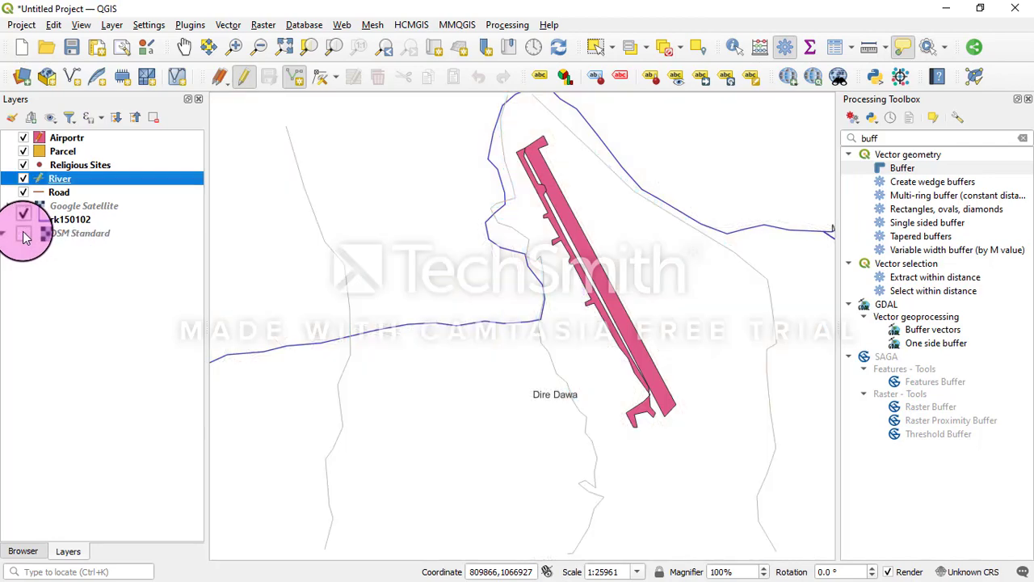
{"action": "left_click", "coordinate": [24, 233]}
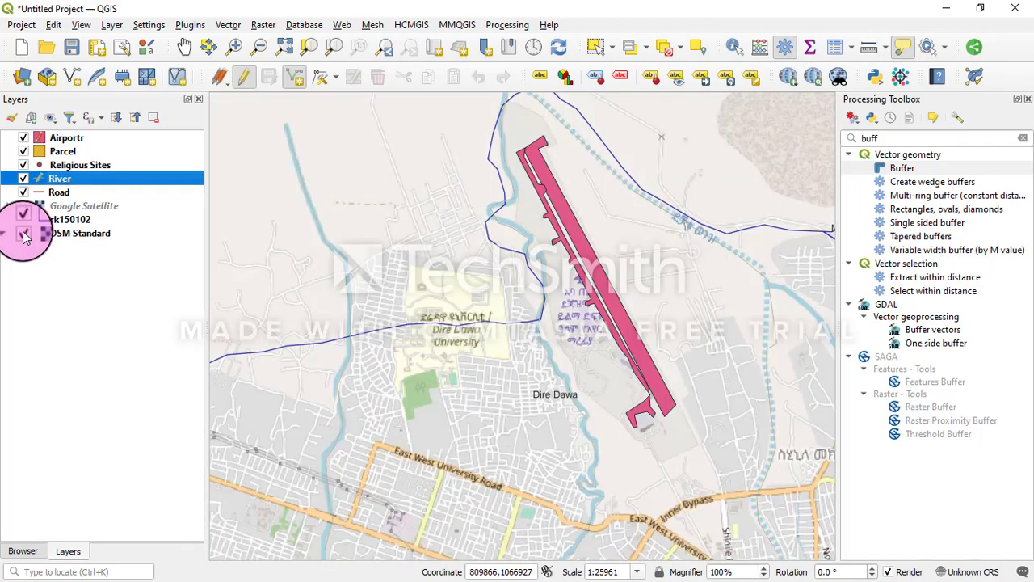
- Start editing the Parcel layer and outline the built-up area around Dire Dawa University, between the two rivers west of the airport, as a polygon
{"action": "right_click", "coordinate": [65, 156]}
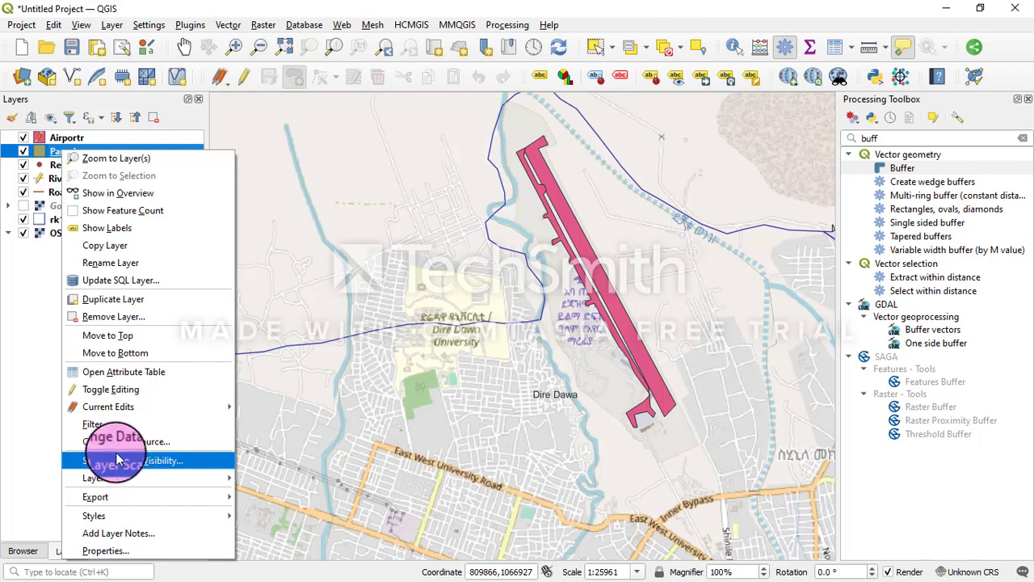
{"action": "left_click", "coordinate": [81, 390]}
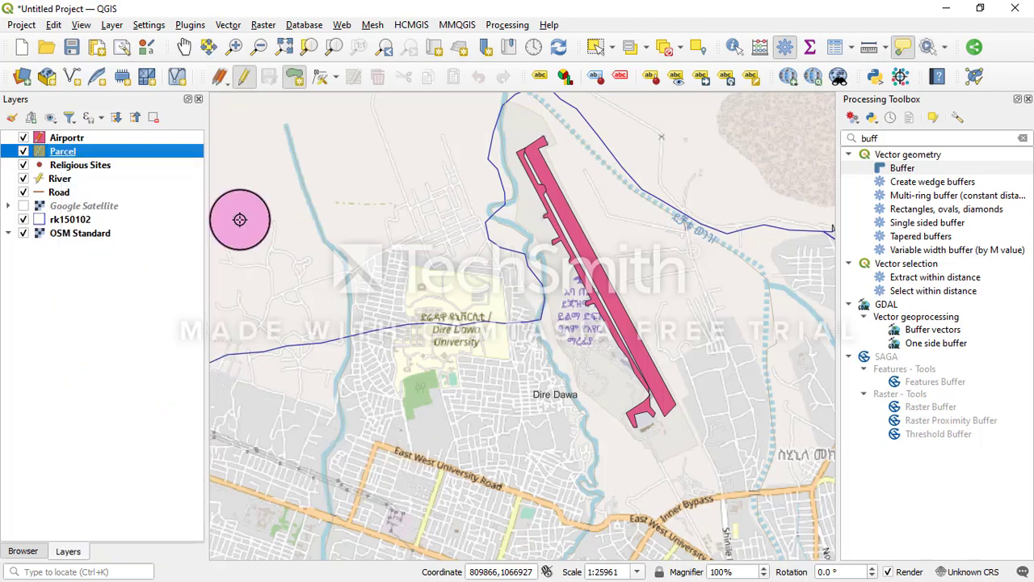
{"action": "left_click", "coordinate": [295, 77]}
{"action": "left_click", "coordinate": [366, 260]}
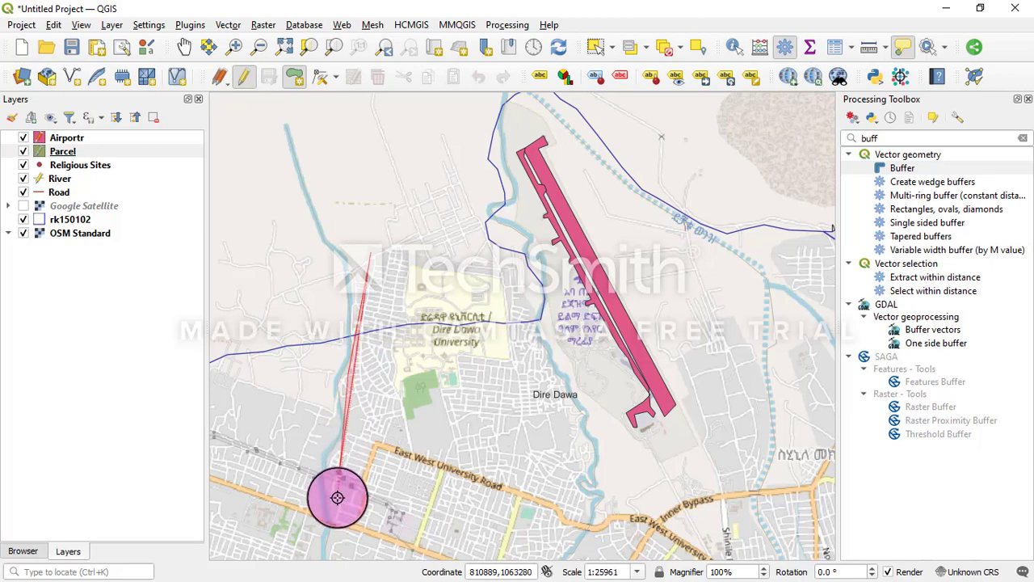
{"action": "left_click", "coordinate": [337, 511]}
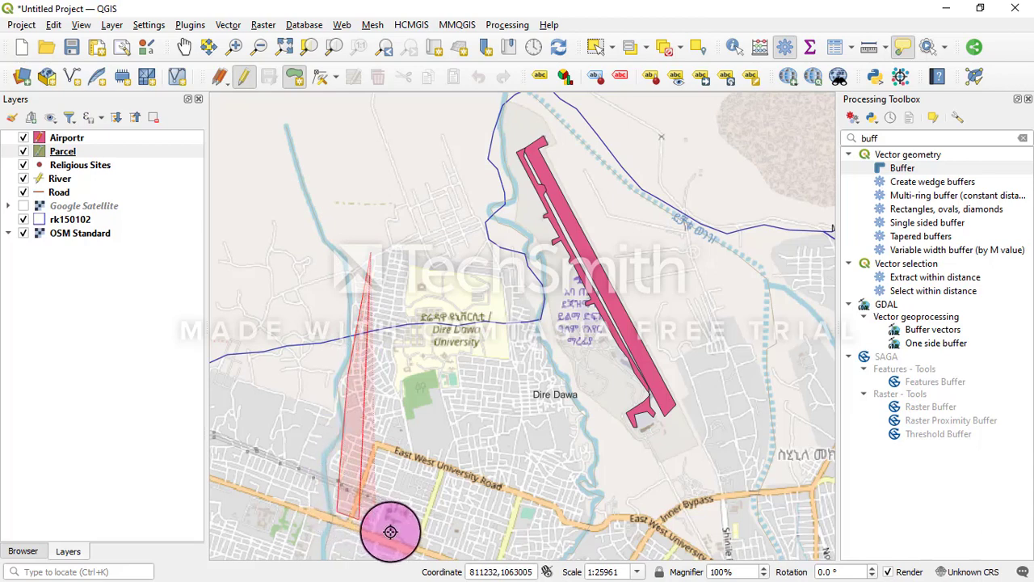
{"action": "left_click", "coordinate": [422, 547]}
{"action": "left_click", "coordinate": [455, 559]}
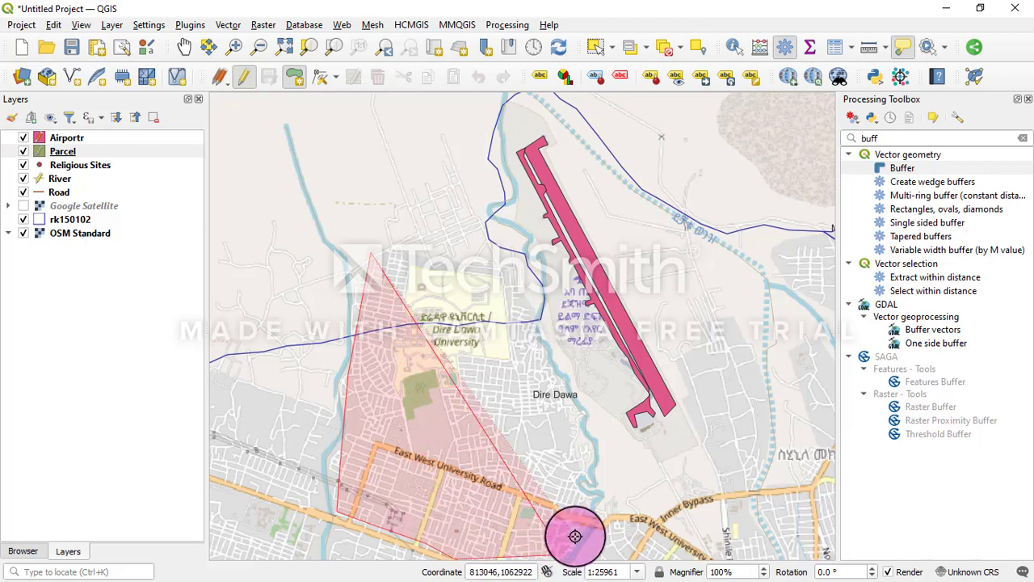
{"action": "left_click", "coordinate": [581, 521]}
{"action": "left_click", "coordinate": [592, 447]}
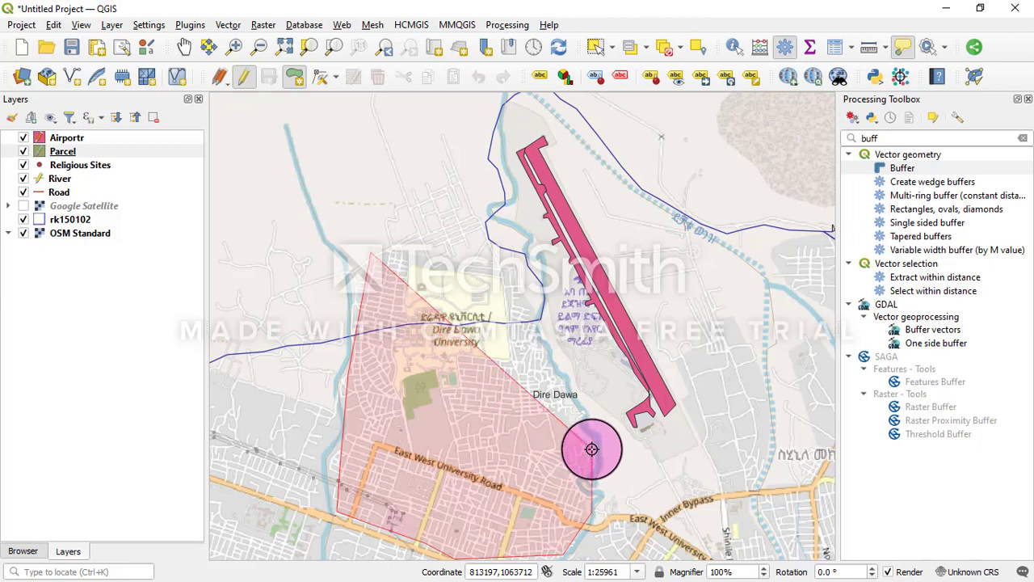
{"action": "left_click", "coordinate": [533, 279]}
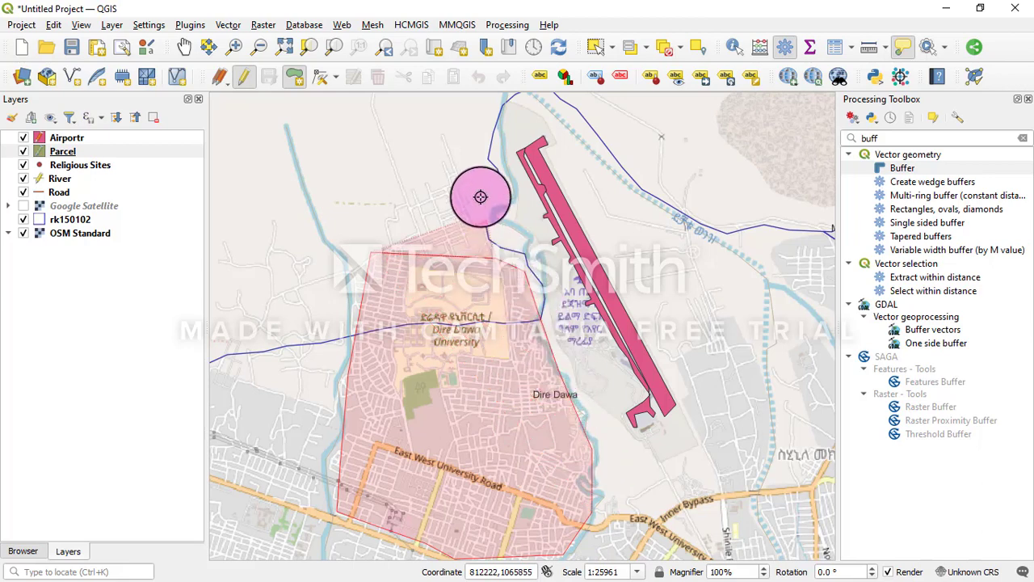
{"action": "left_click", "coordinate": [449, 135]}
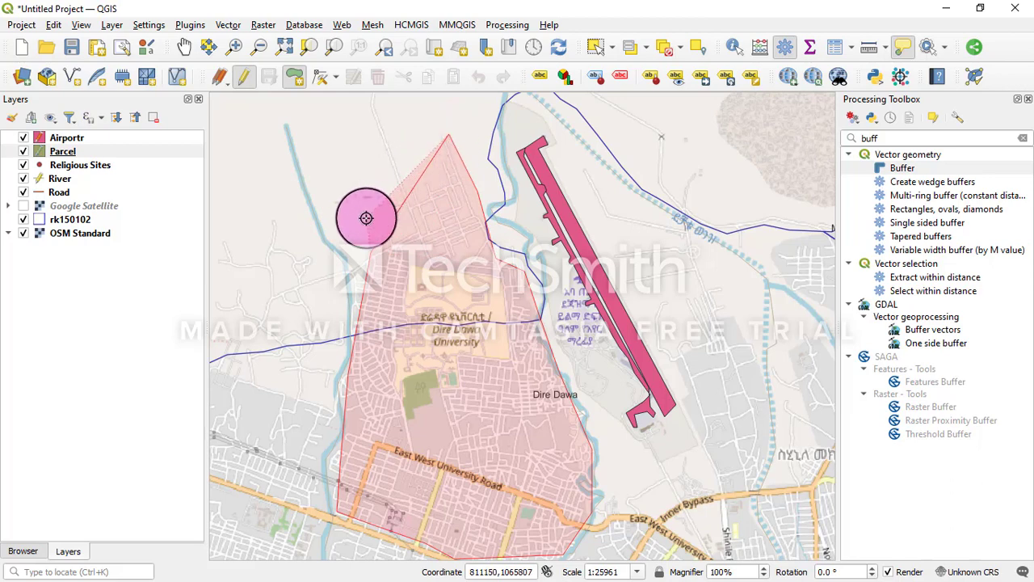
- Finish the Parcel polygon around Dire Dawa University with id 1
{"action": "right_click", "coordinate": [366, 218]}
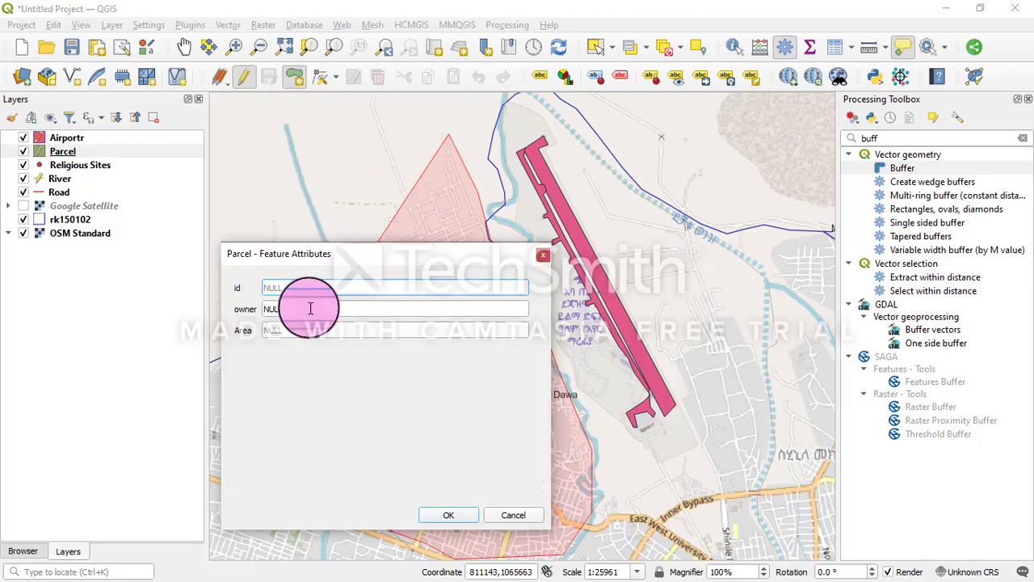
{"action": "type", "text": "1"}
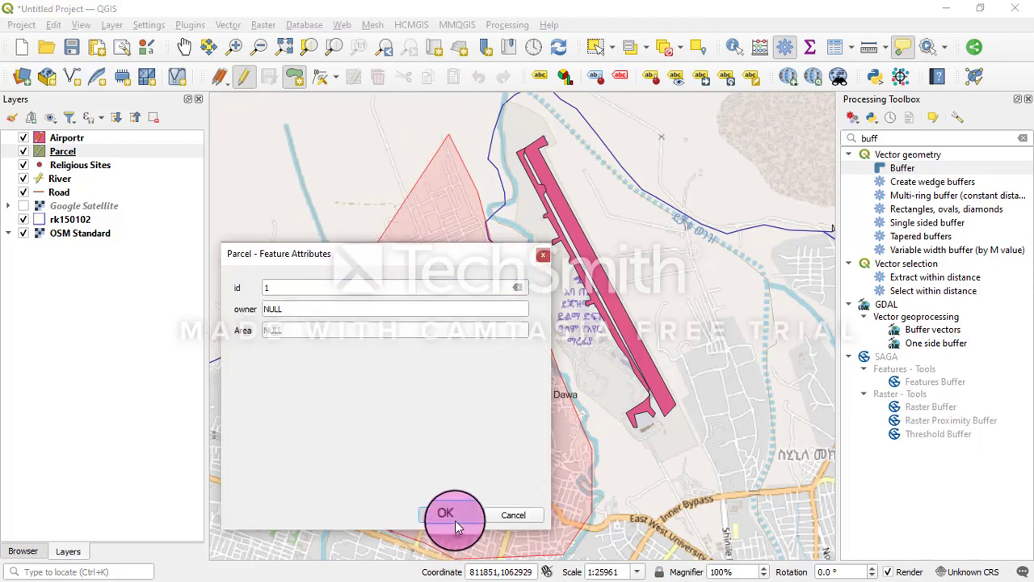
{"action": "left_click", "coordinate": [444, 514]}
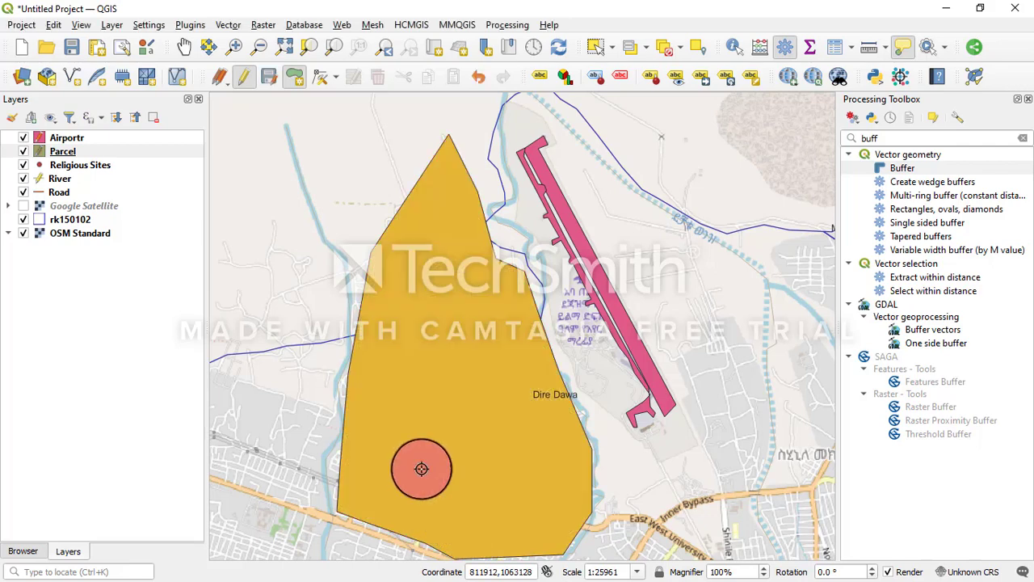
- Digitize a second Parcel polygon over the built-up area between the airport runway and the dotted eastern river, with id 2
{"action": "left_click", "coordinate": [298, 81]}
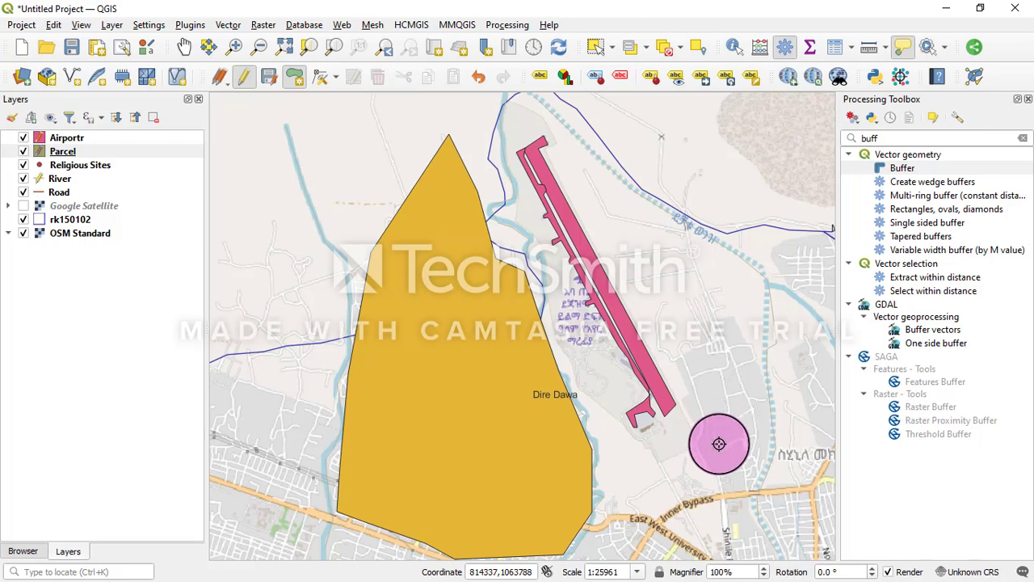
{"action": "left_click", "coordinate": [723, 490]}
{"action": "left_click", "coordinate": [690, 404]}
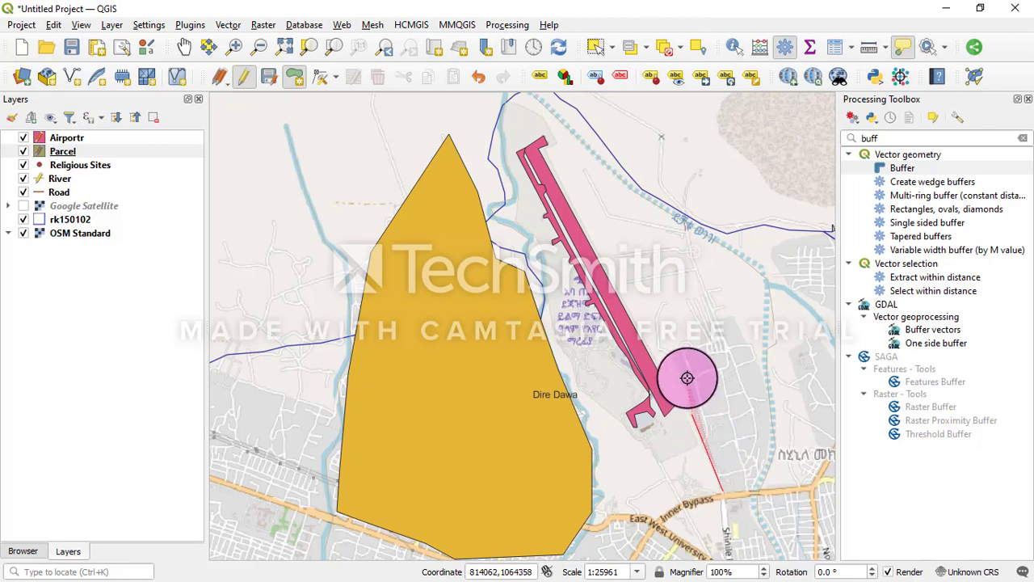
{"action": "left_click", "coordinate": [645, 239]}
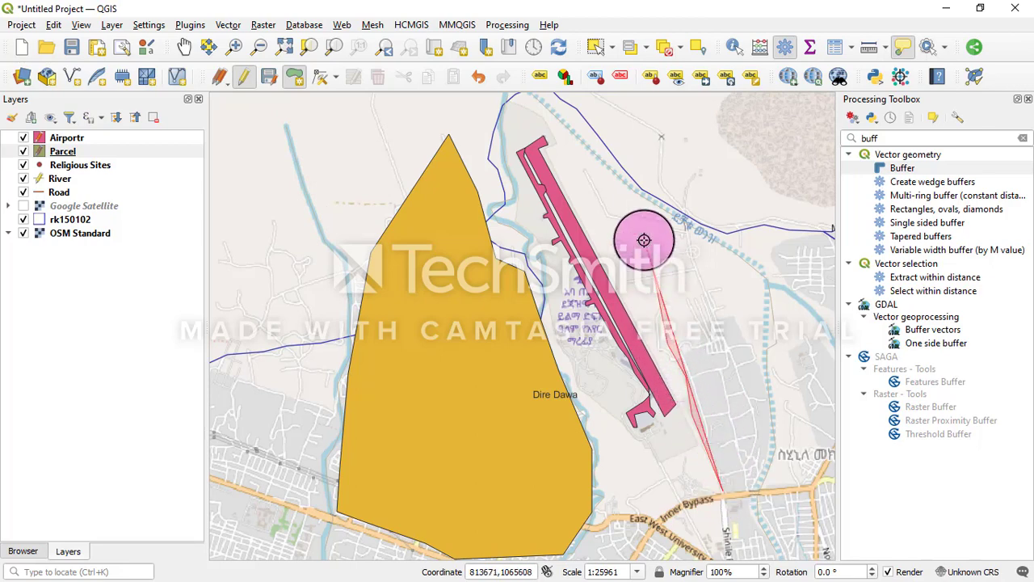
{"action": "left_click", "coordinate": [680, 232]}
{"action": "left_click", "coordinate": [742, 252]}
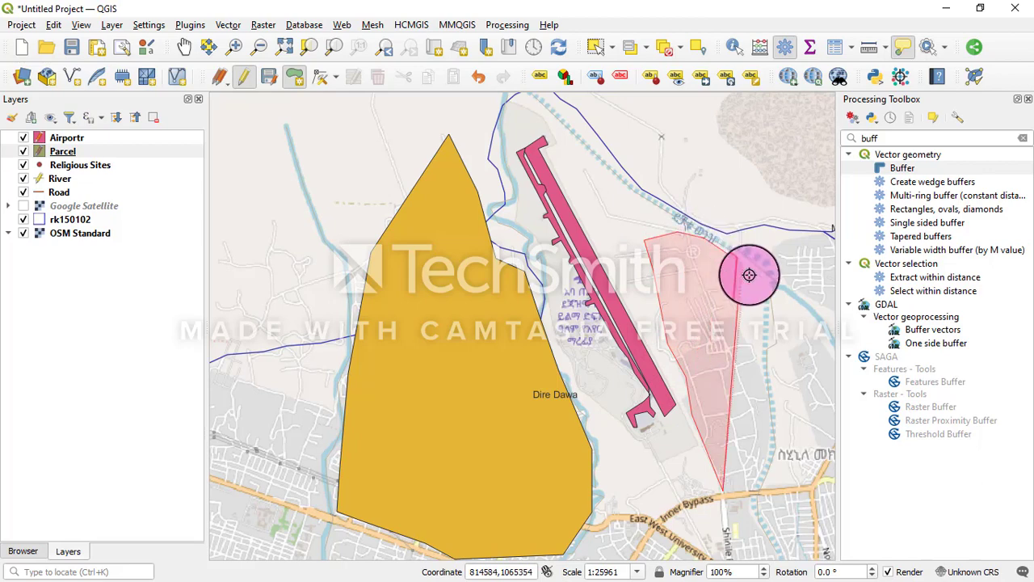
{"action": "left_click", "coordinate": [760, 292]}
{"action": "left_click", "coordinate": [766, 349]}
{"action": "left_click", "coordinate": [772, 450]}
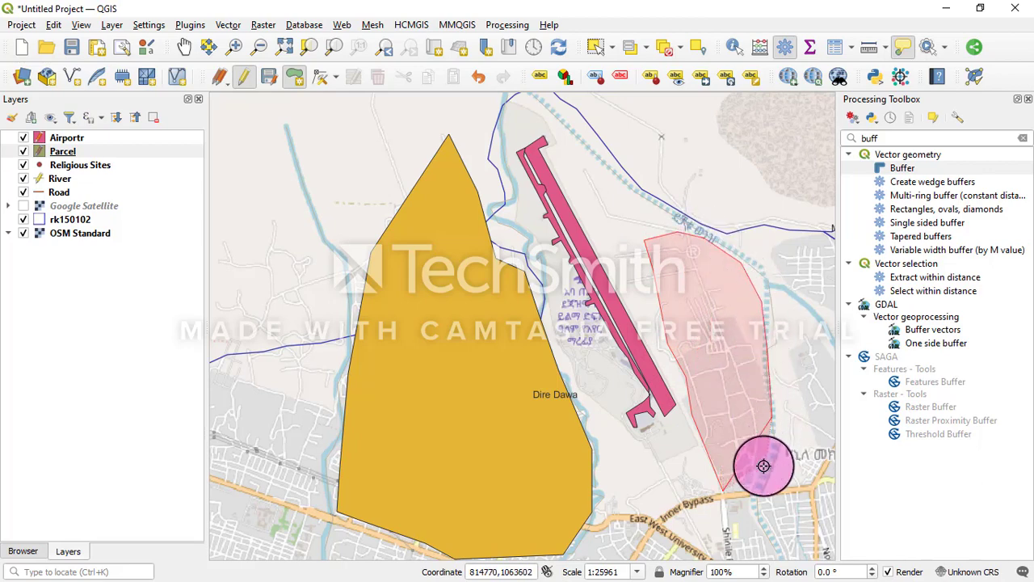
{"action": "right_click", "coordinate": [758, 489]}
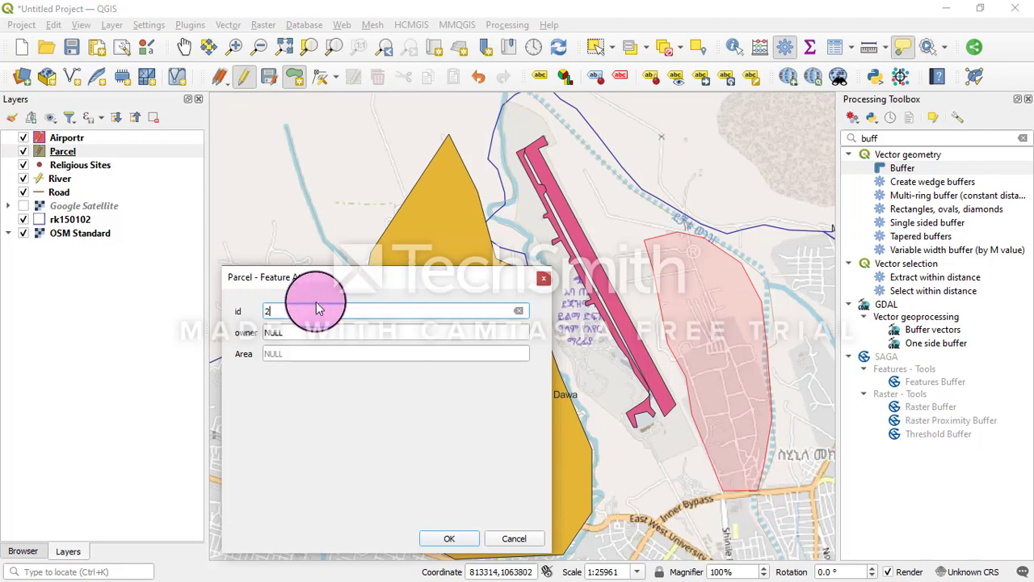
{"action": "type", "text": "2"}
{"action": "left_click", "coordinate": [451, 537]}
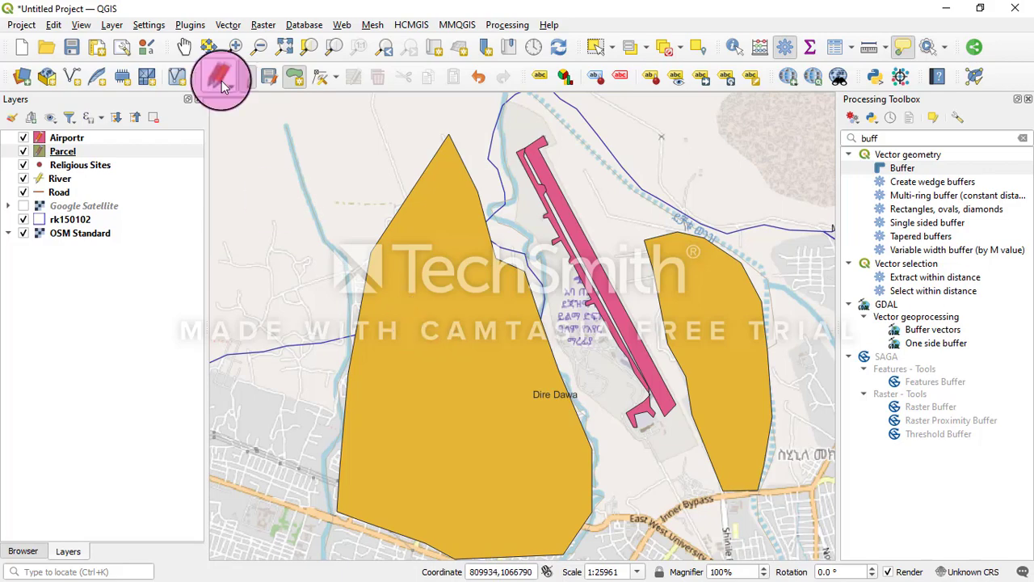
- Start a third Parcel polygon southwest of the university parcel, tracing its northern and eastern edges along the main road to Main East West Road
{"action": "left_click", "coordinate": [186, 48]}
{"action": "left_click_drag", "start_coordinate": [665, 252], "coordinate": [374, 361]}
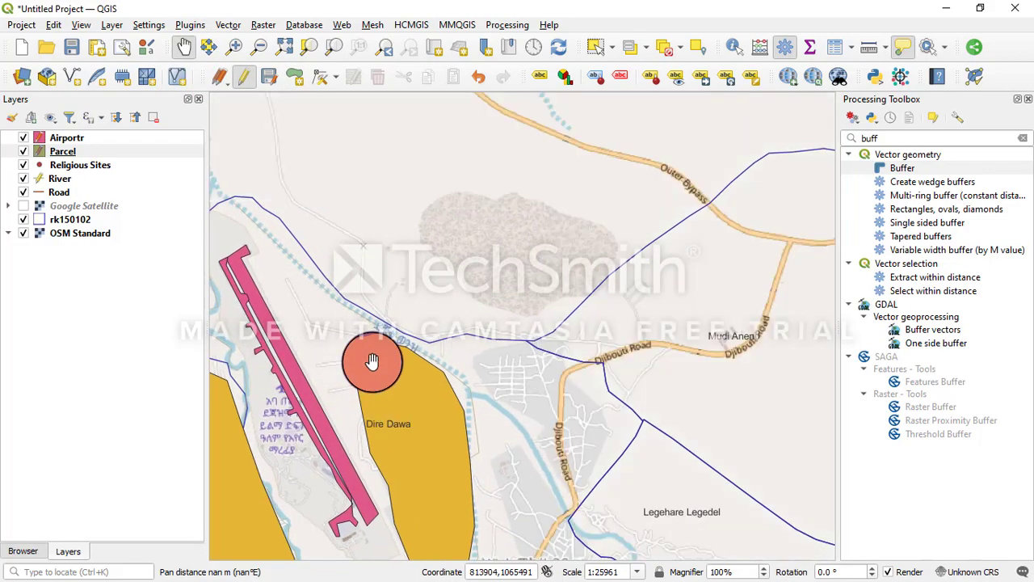
{"action": "left_click", "coordinate": [509, 385]}
{"action": "left_click_drag", "start_coordinate": [508, 384], "coordinate": [517, 185]}
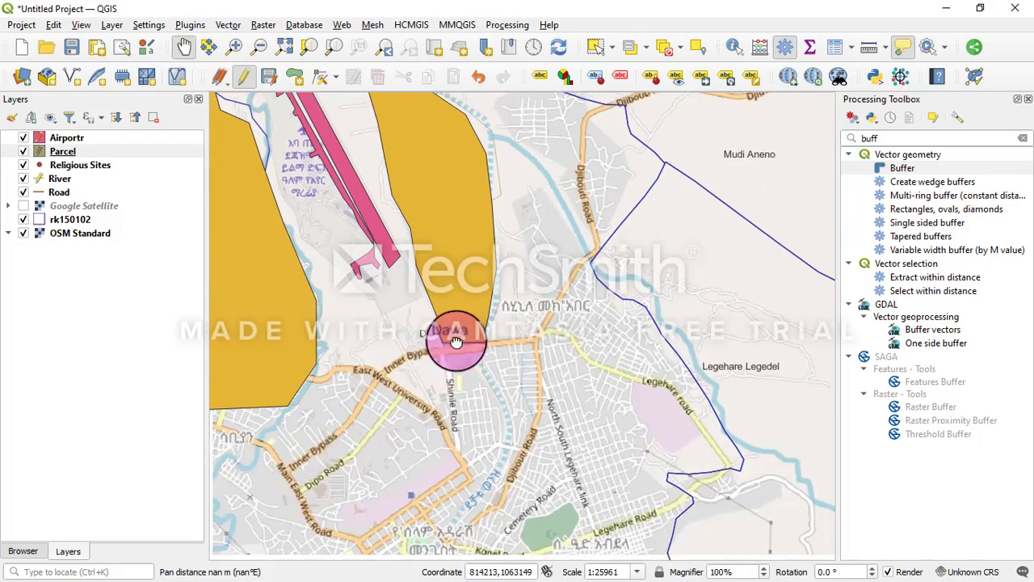
{"action": "left_click_drag", "start_coordinate": [462, 347], "coordinate": [545, 261]}
{"action": "left_click_drag", "start_coordinate": [536, 316], "coordinate": [761, 185]}
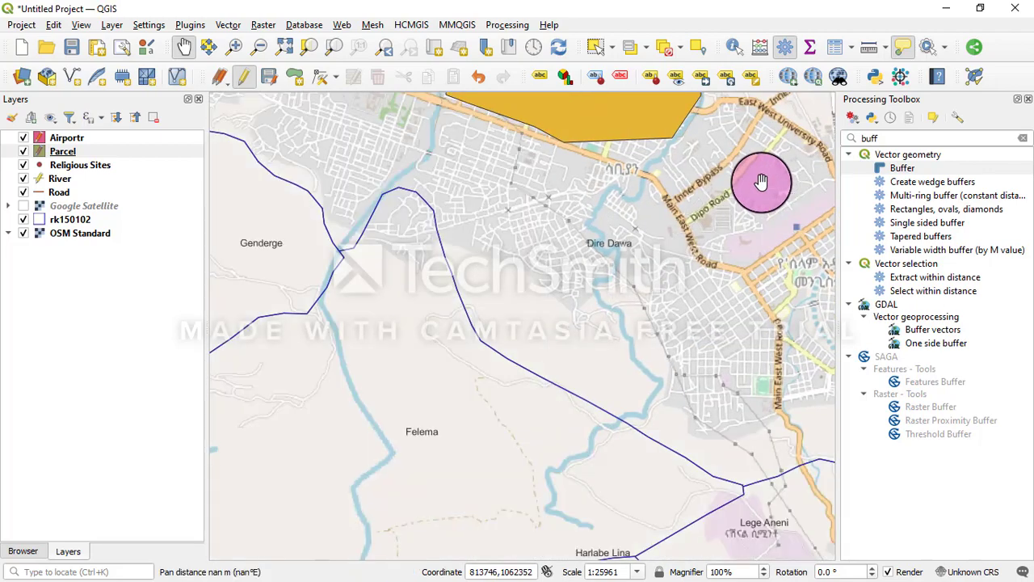
{"action": "left_click_drag", "start_coordinate": [525, 200], "coordinate": [582, 421]}
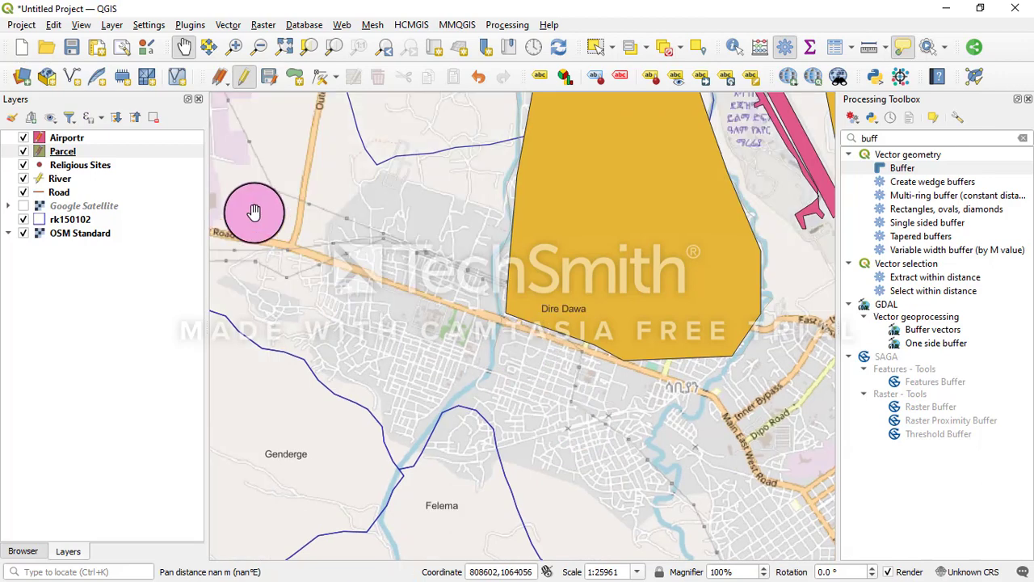
{"action": "left_click", "coordinate": [296, 76]}
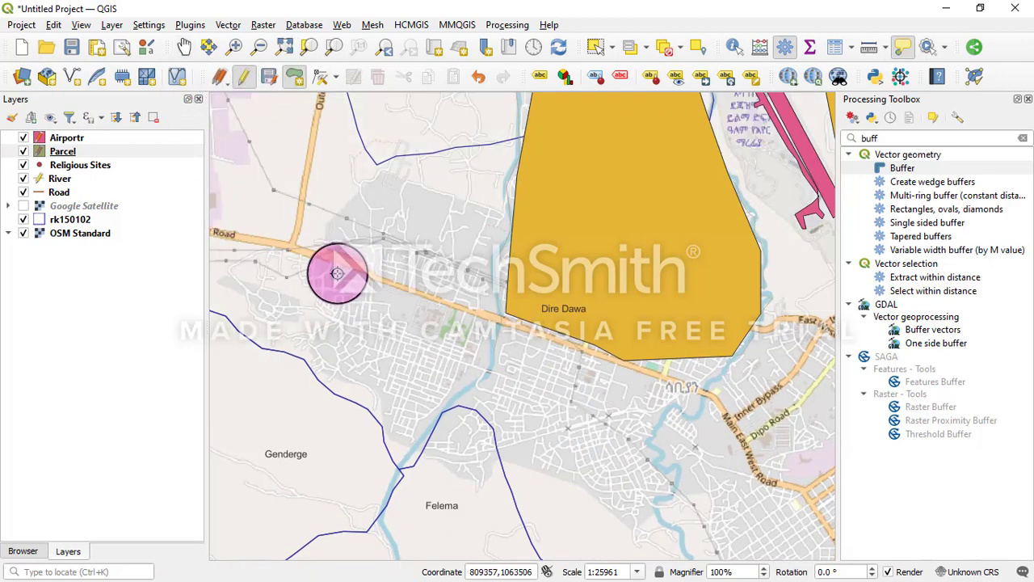
{"action": "left_click", "coordinate": [287, 254]}
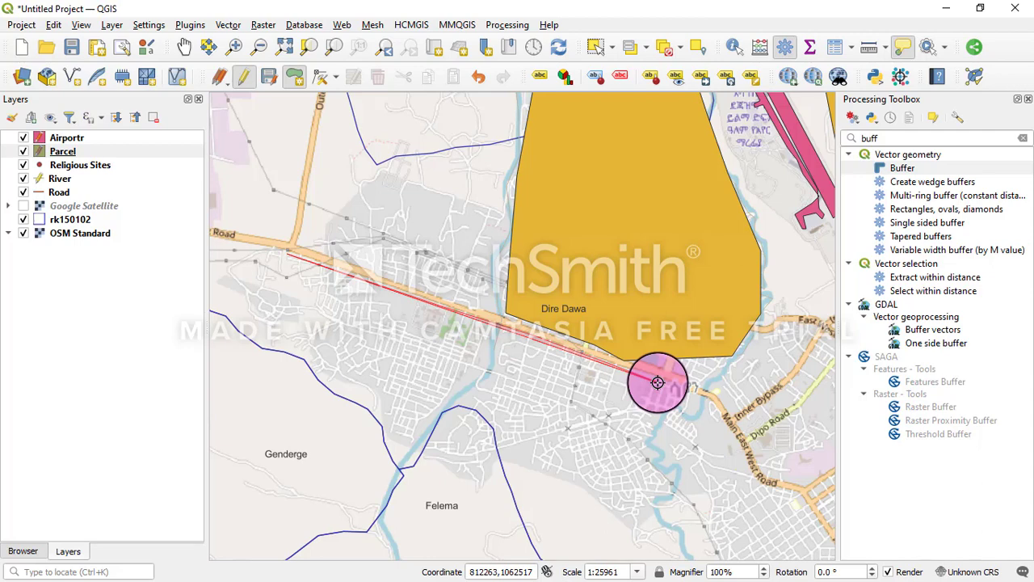
{"action": "left_click", "coordinate": [660, 382]}
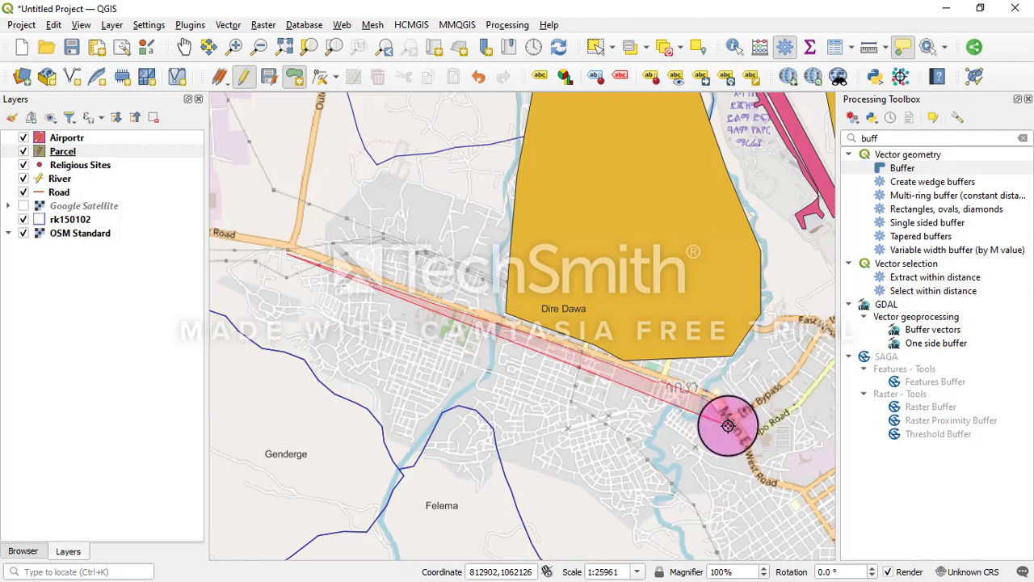
{"action": "left_click", "coordinate": [745, 461]}
{"action": "left_click", "coordinate": [742, 487]}
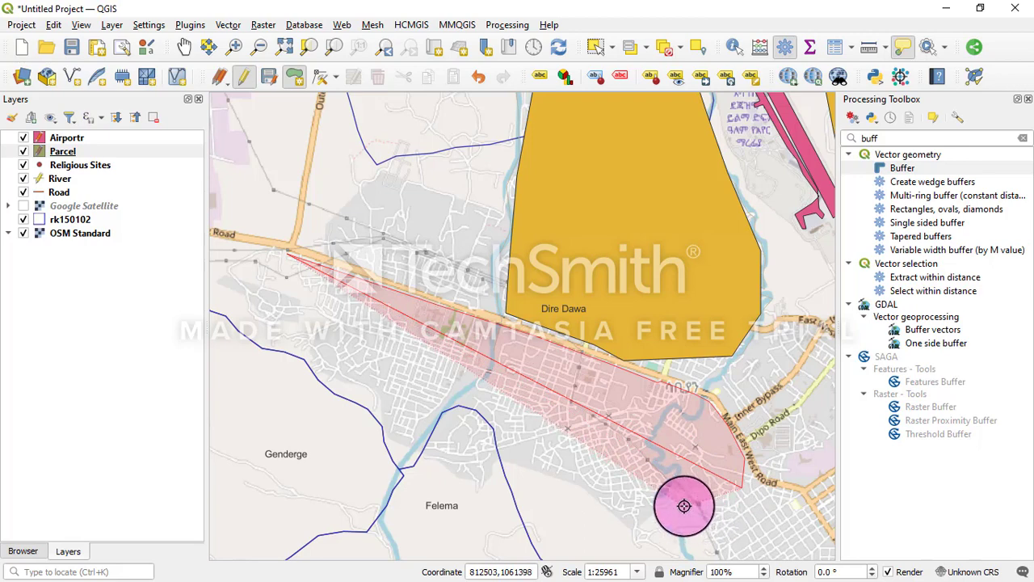
- Complete the third Parcel polygon around the southern and western edge of the built-up area near Felema and Genderge, and accept its attributes
{"action": "left_click", "coordinate": [630, 526]}
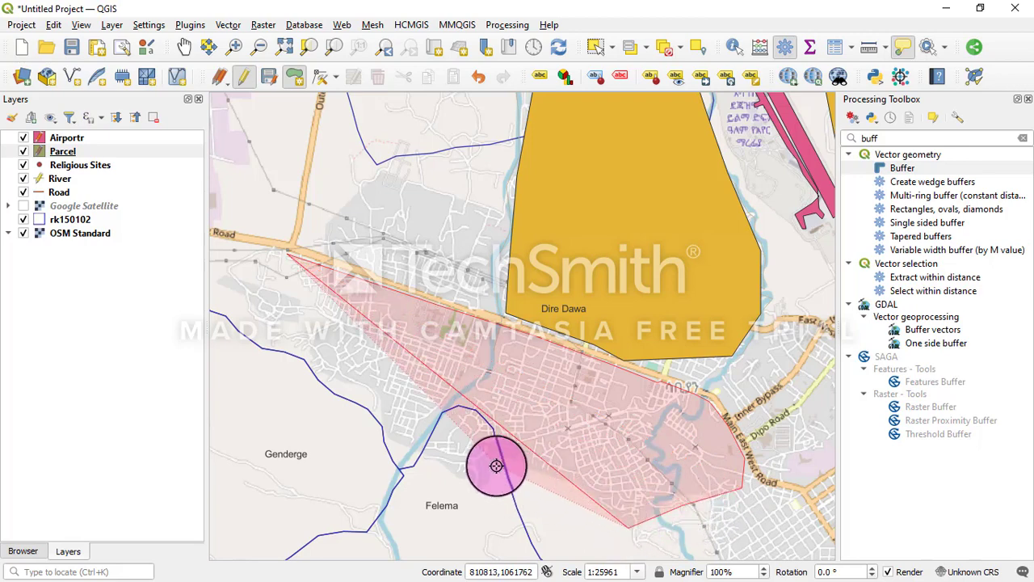
{"action": "left_click", "coordinate": [478, 488]}
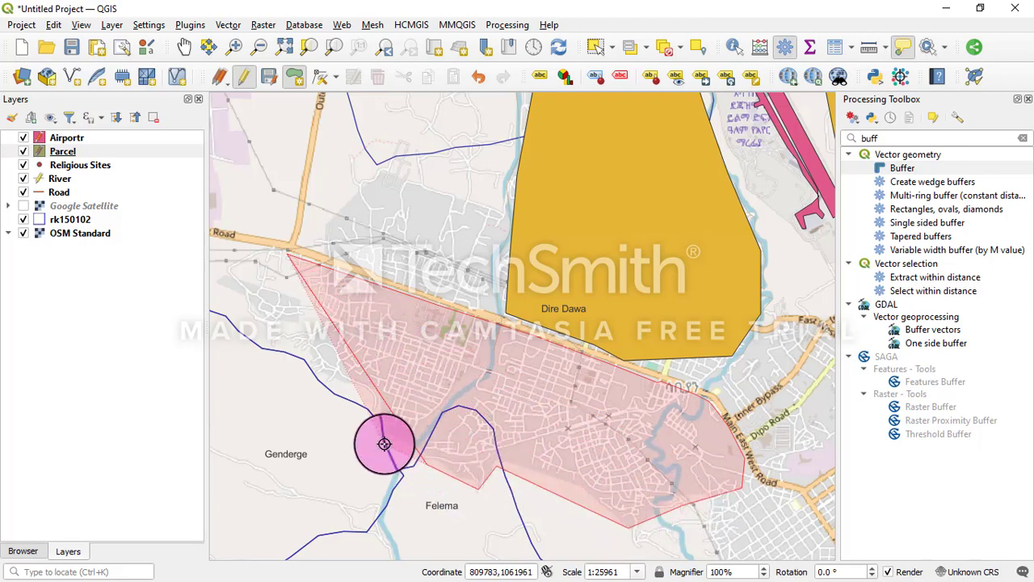
{"action": "left_click", "coordinate": [381, 410]}
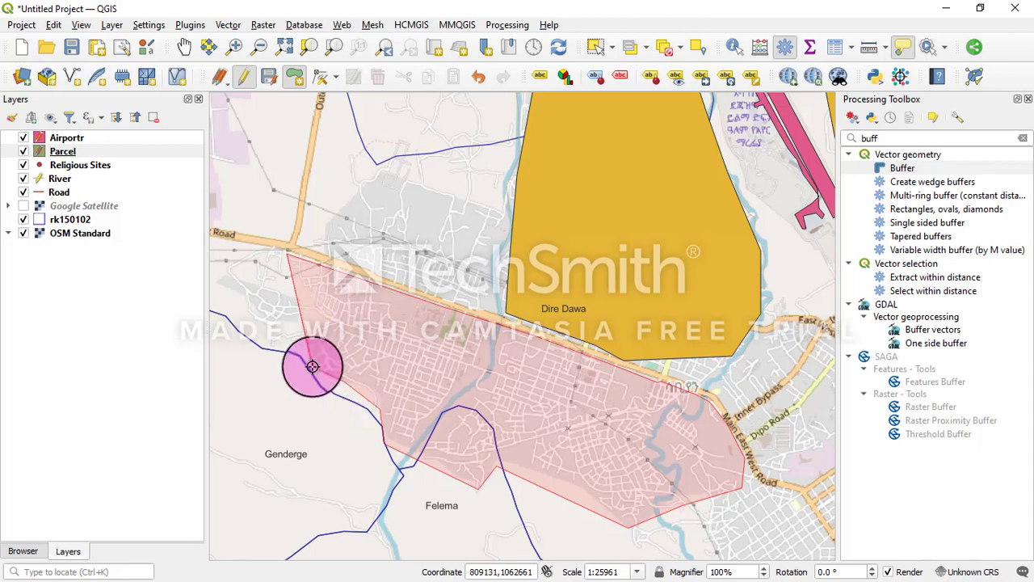
{"action": "left_click", "coordinate": [312, 350]}
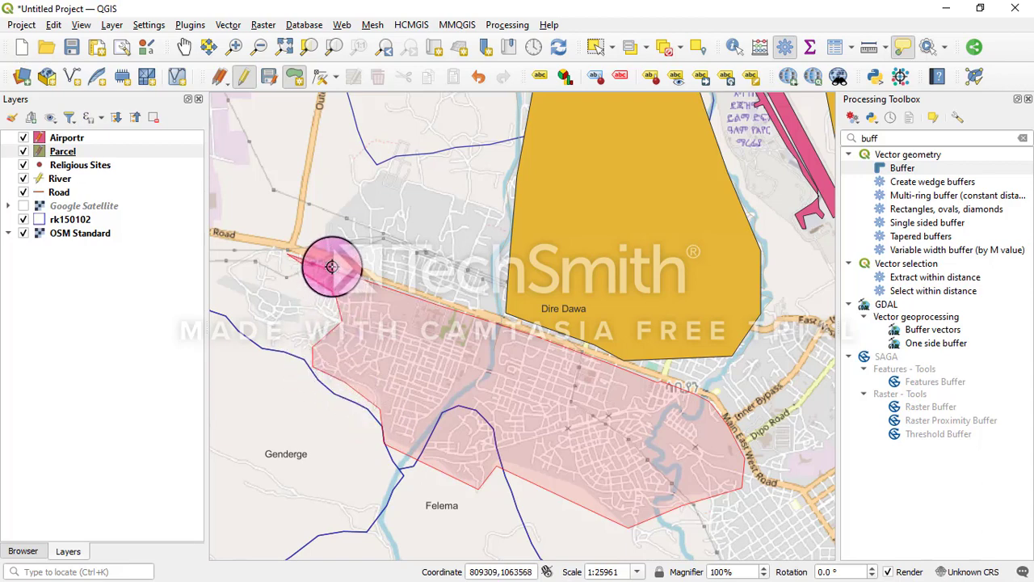
{"action": "left_click", "coordinate": [332, 266]}
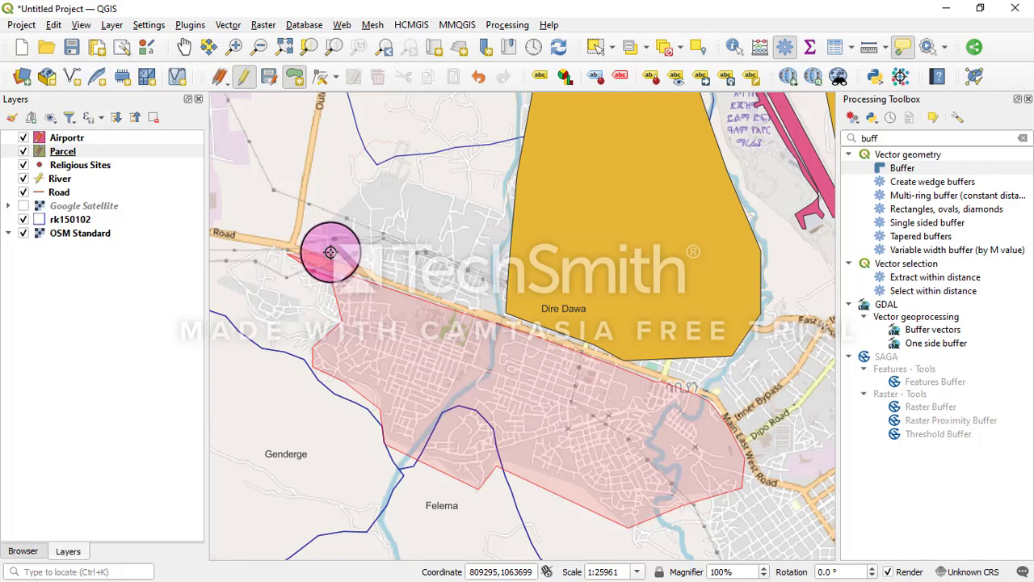
{"action": "right_click", "coordinate": [299, 280]}
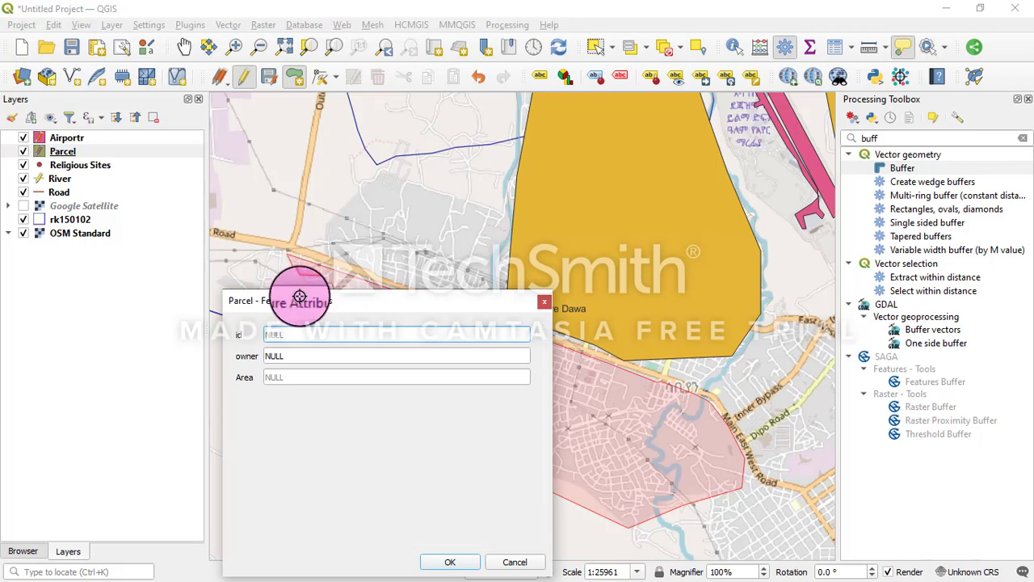
{"action": "left_click", "coordinate": [450, 561]}
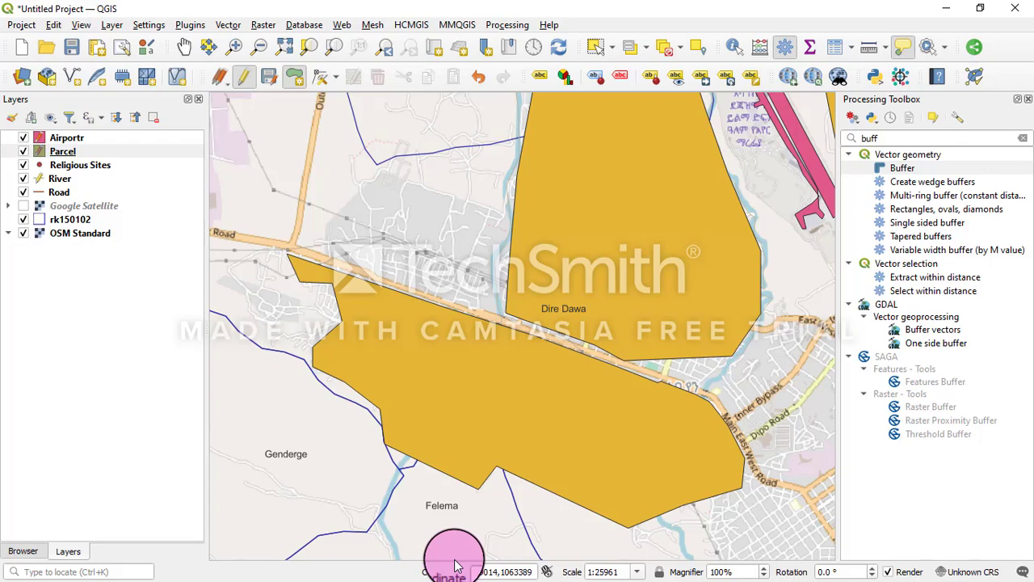
- Digitize a Parcel polygon over the area between East West University Road and Main East West Road, with id 4, and save the layer edits
{"action": "left_click", "coordinate": [185, 46]}
{"action": "left_click_drag", "start_coordinate": [588, 196], "coordinate": [512, 416]}
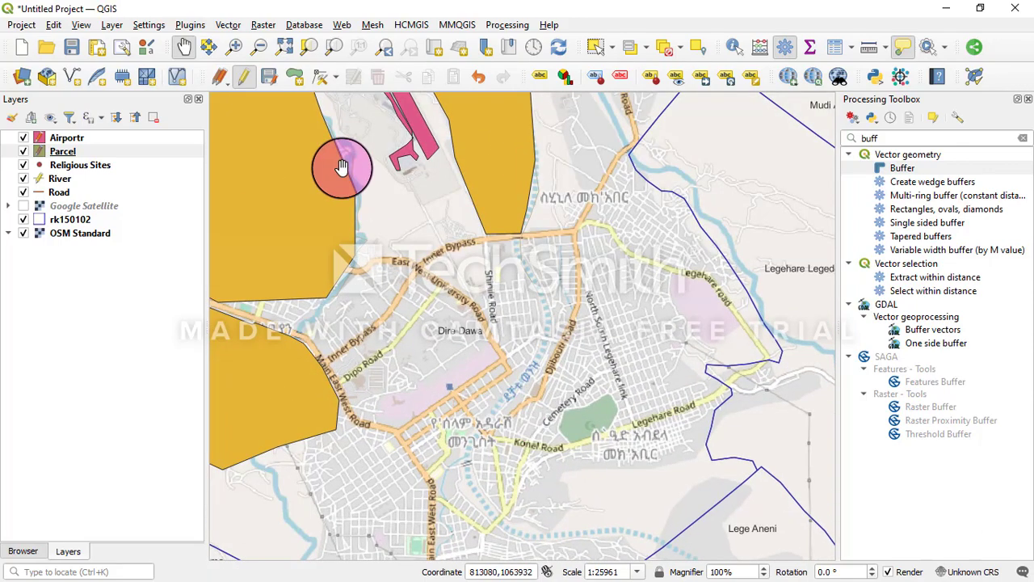
{"action": "left_click", "coordinate": [294, 76]}
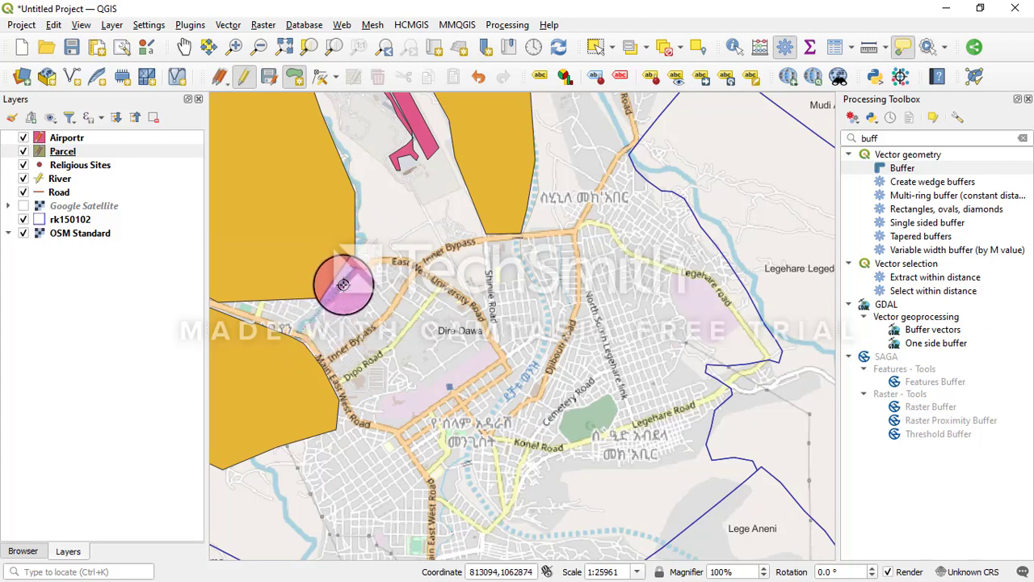
{"action": "left_click", "coordinate": [384, 263]}
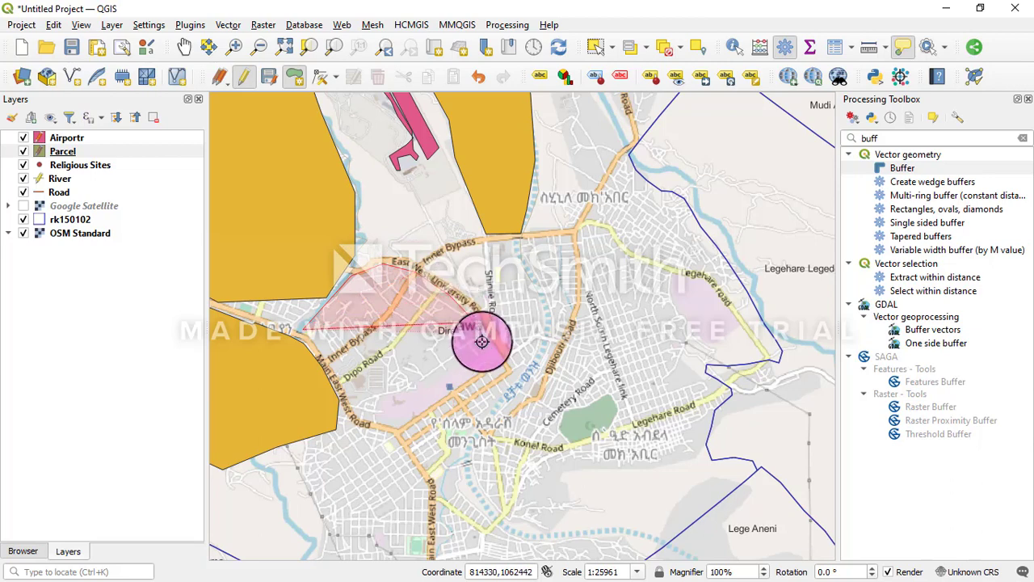
{"action": "left_click", "coordinate": [494, 358]}
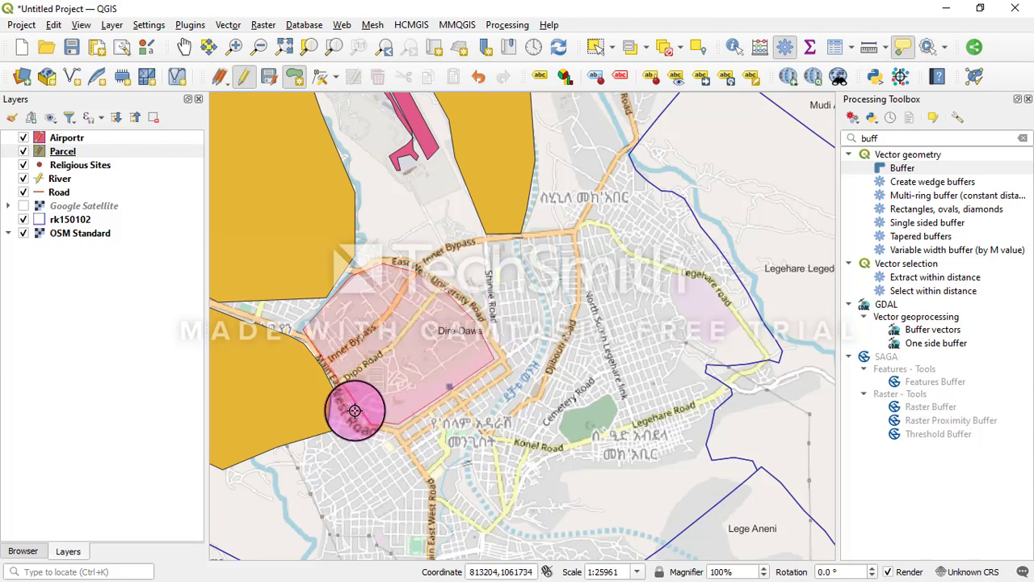
{"action": "right_click", "coordinate": [352, 407]}
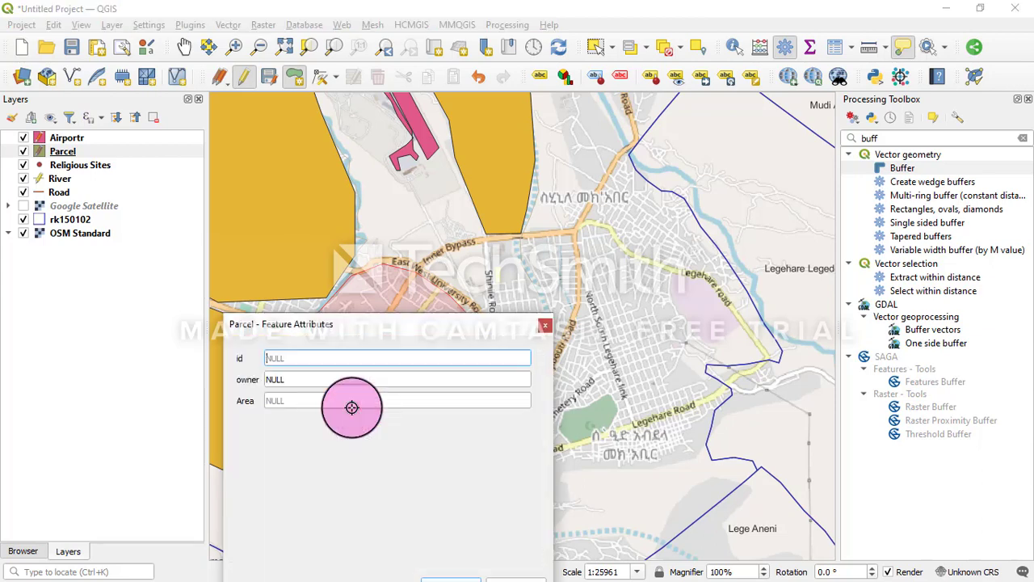
{"action": "left_click", "coordinate": [300, 356]}
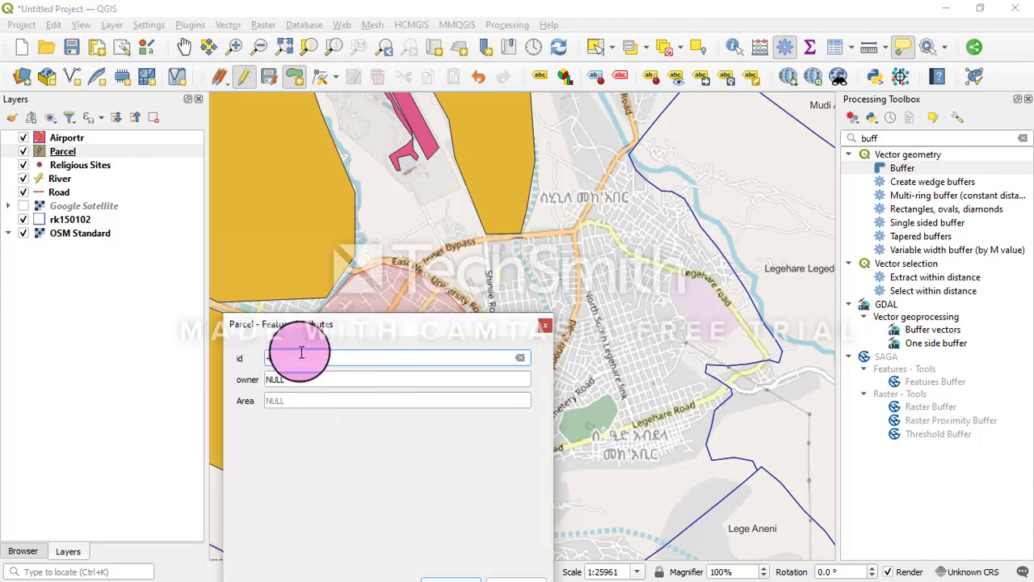
{"action": "type", "text": "4"}
{"action": "left_click_drag", "start_coordinate": [297, 323], "coordinate": [315, 226]}
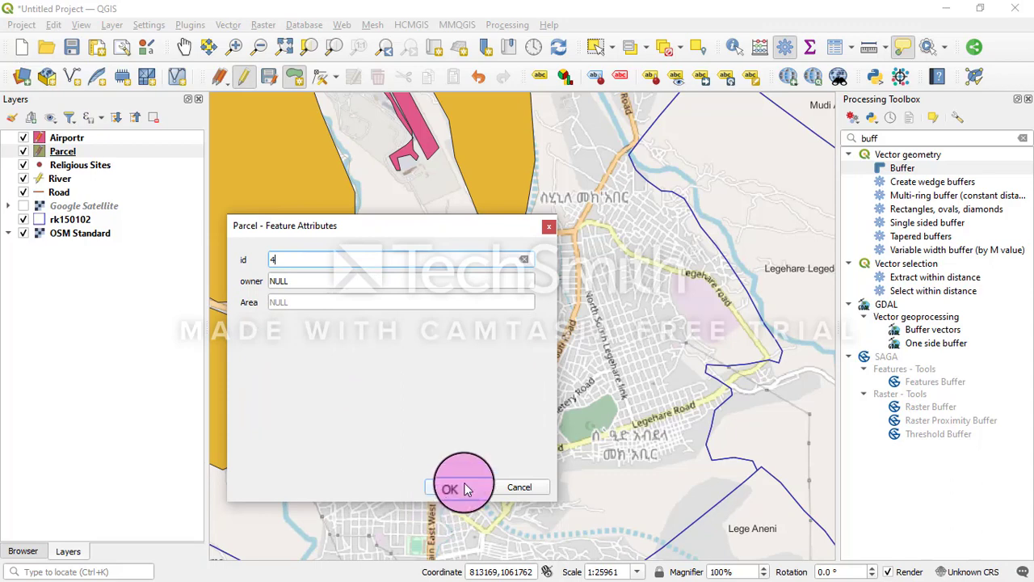
{"action": "left_click", "coordinate": [451, 488]}
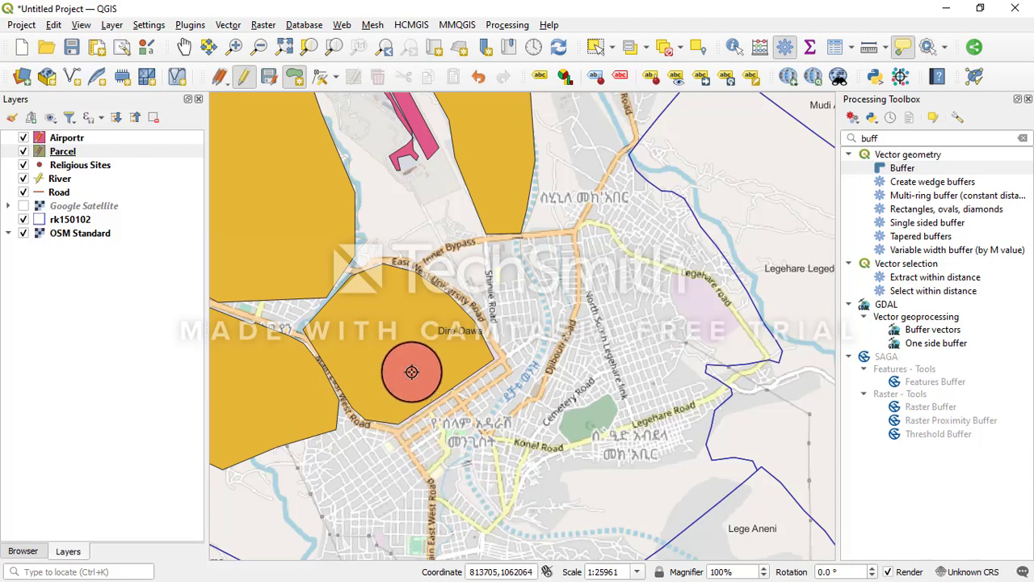
{"action": "left_click", "coordinate": [270, 83]}
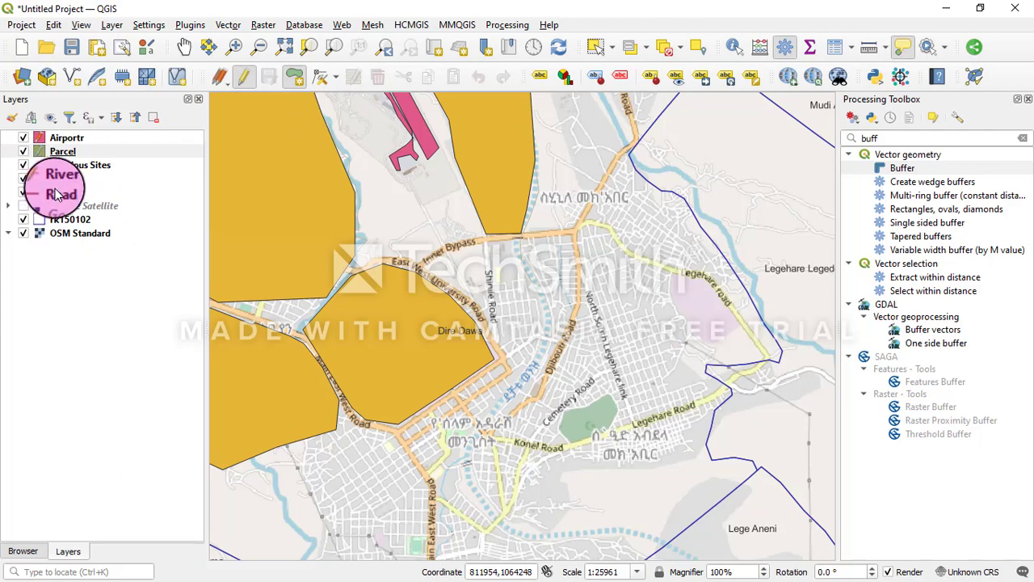
- Turn on editing for the Road layer, ready to add lines around the digitized parcels
{"action": "left_click", "coordinate": [51, 192]}
{"action": "right_click", "coordinate": [54, 193]}
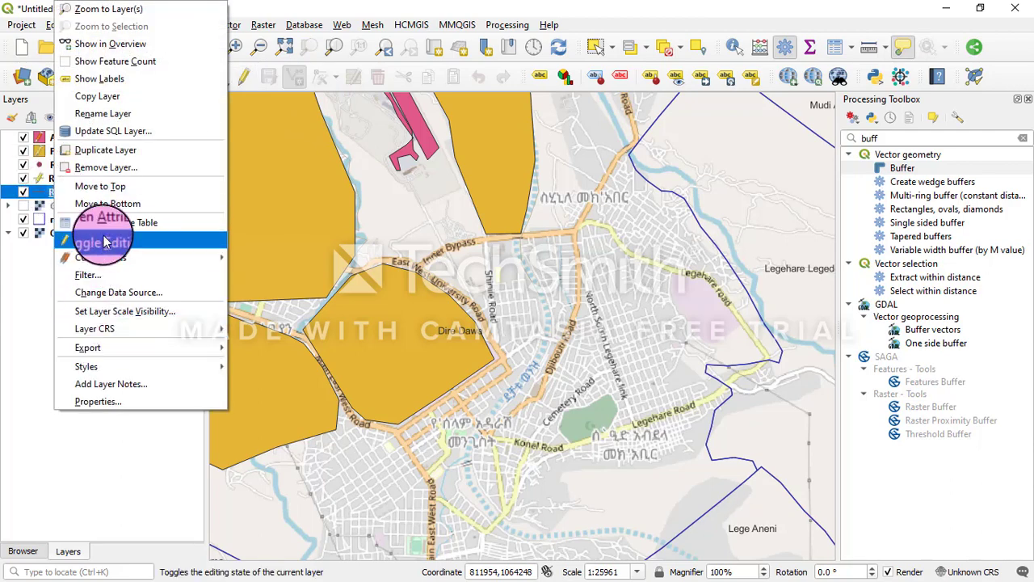
{"action": "left_click", "coordinate": [121, 240]}
{"action": "left_click", "coordinate": [293, 76]}
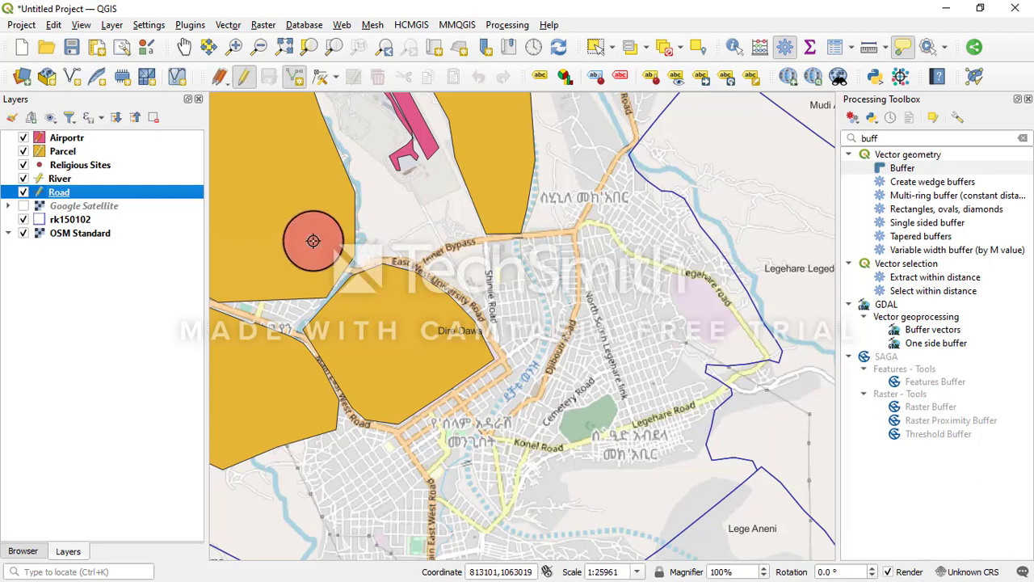
{"action": "left_click", "coordinate": [186, 49]}
{"action": "left_click_drag", "start_coordinate": [342, 180], "coordinate": [533, 279]}
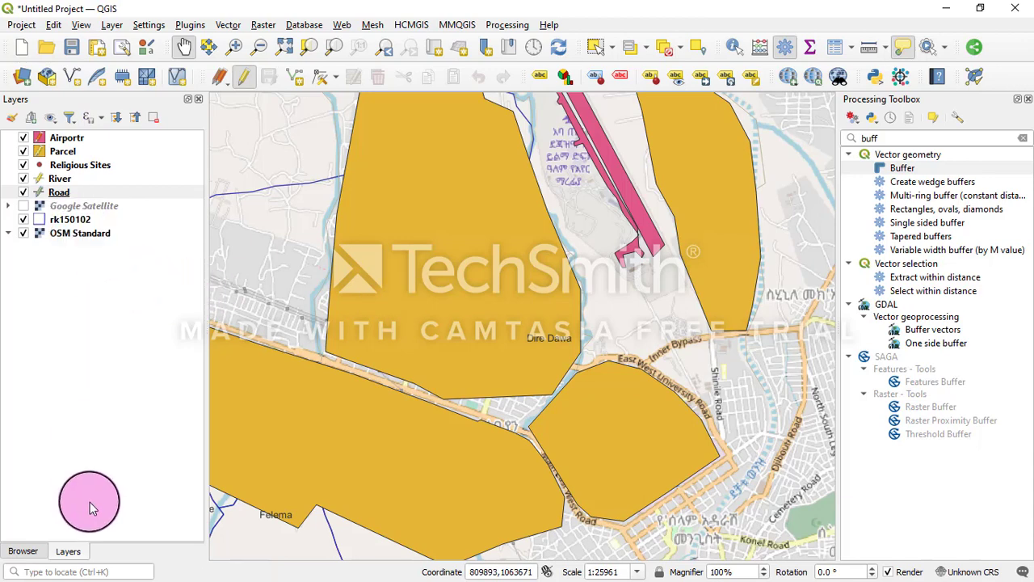
- Style the Parcel layer with the outline blue symbol and a Hairline stroke width, and make Road the active layer again
{"action": "right_click", "coordinate": [64, 150]}
{"action": "left_click", "coordinate": [95, 549]}
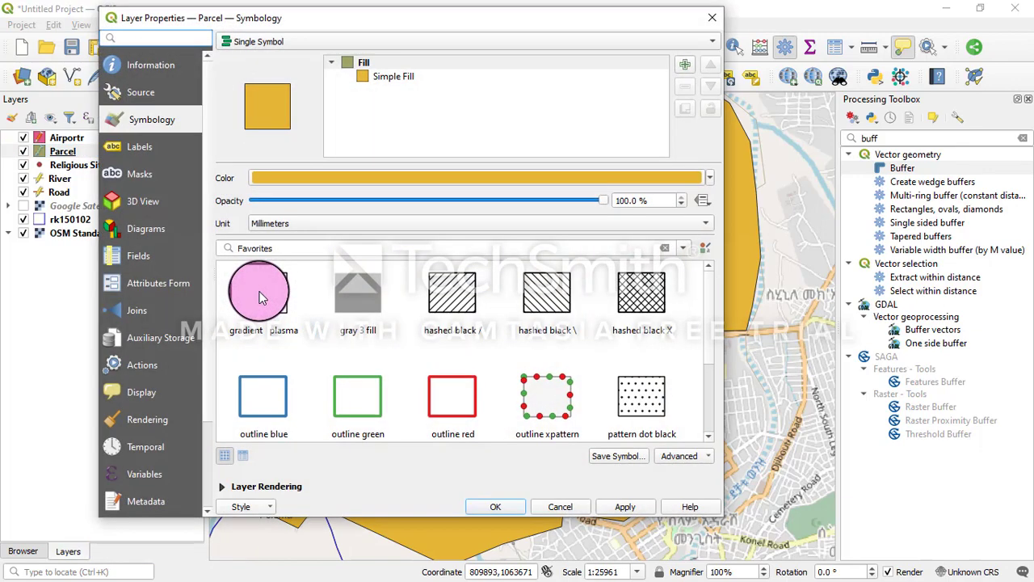
{"action": "left_click", "coordinate": [266, 388]}
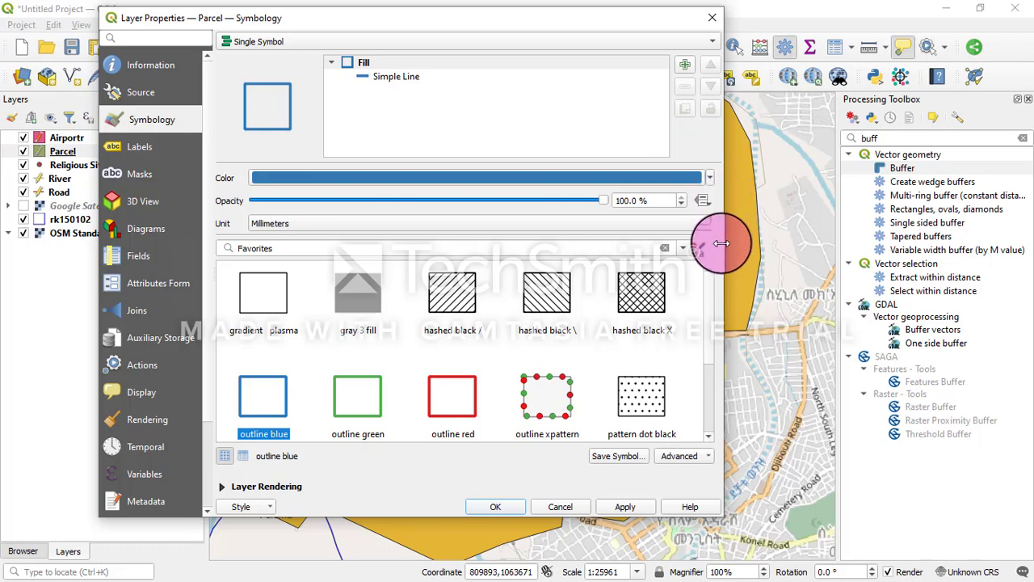
{"action": "scroll", "coordinate": [708, 391], "scroll_direction": "down", "scroll_amount": 1}
{"action": "scroll", "coordinate": [708, 404], "scroll_direction": "down", "scroll_amount": 1}
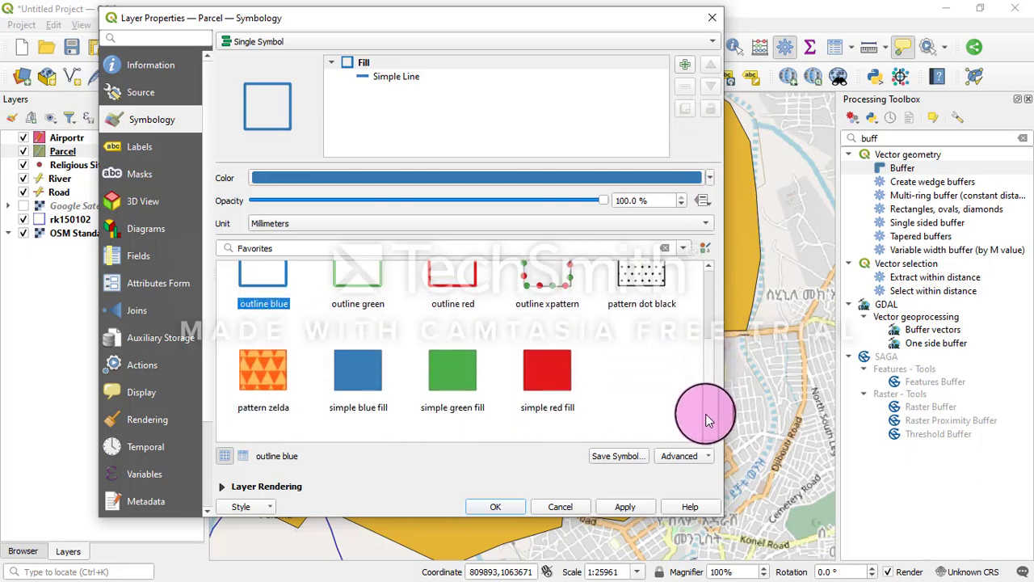
{"action": "left_click_drag", "start_coordinate": [706, 420], "coordinate": [700, 328]}
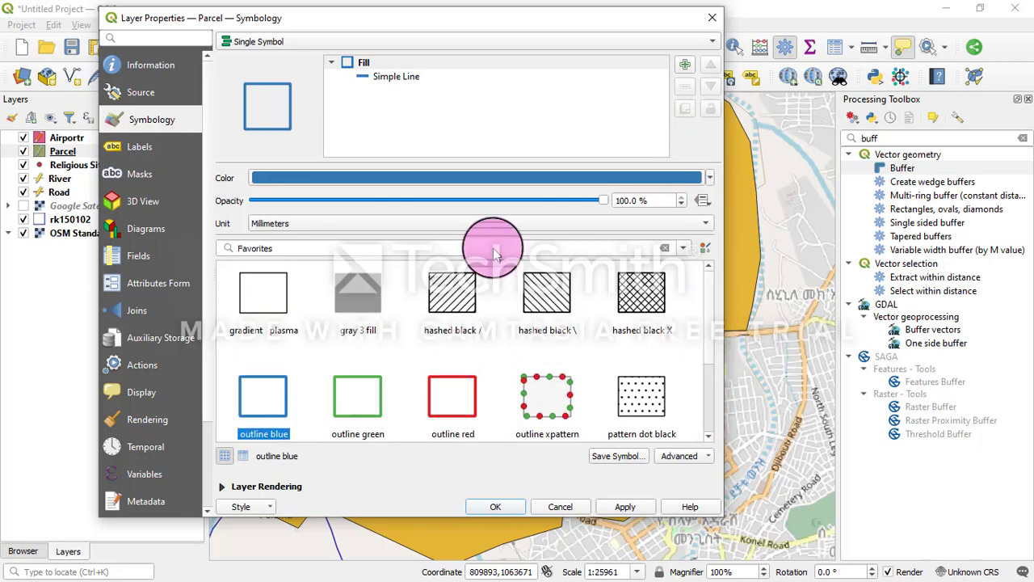
{"action": "left_click", "coordinate": [365, 75]}
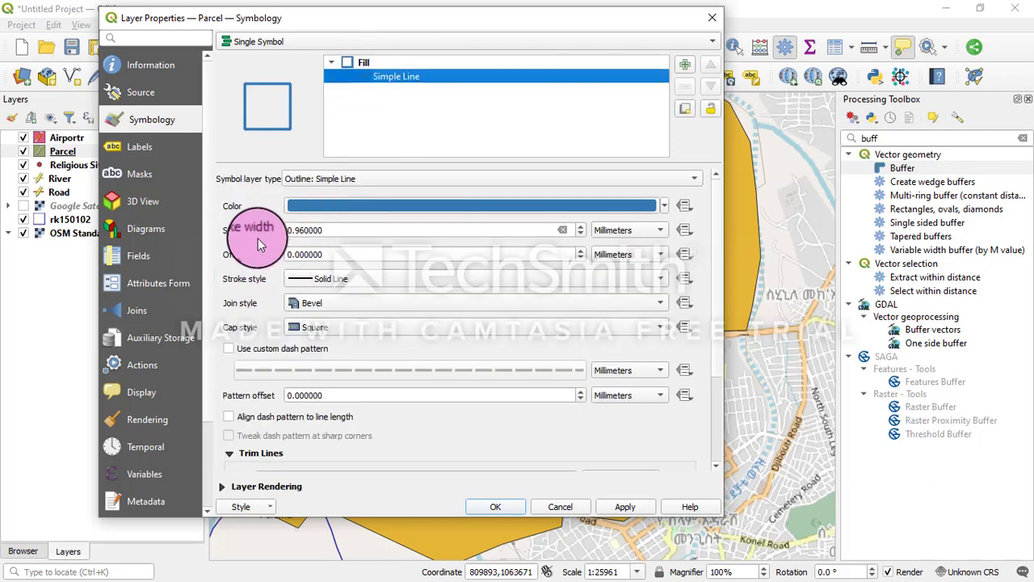
{"action": "left_click", "coordinate": [582, 234]}
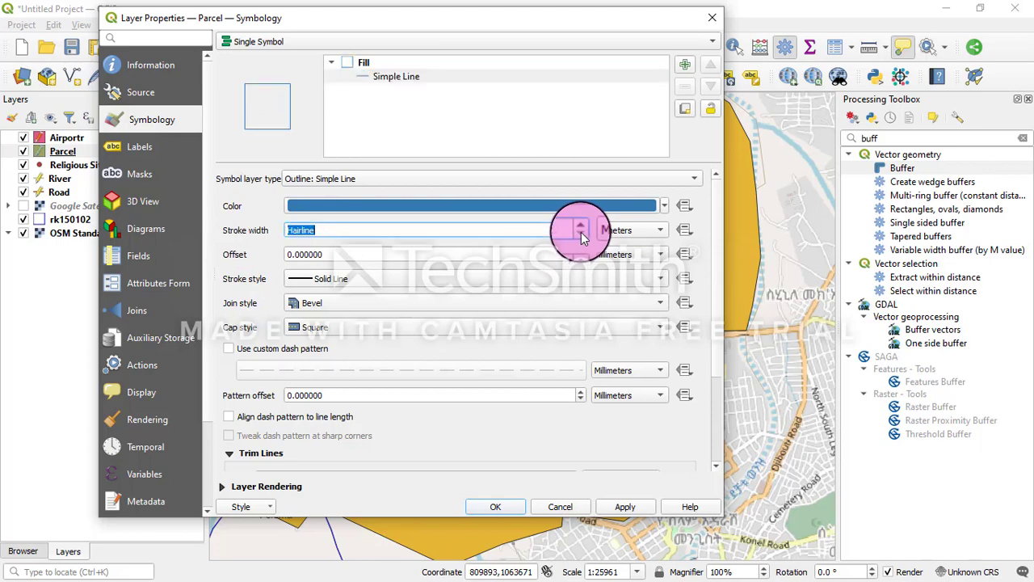
{"action": "left_click", "coordinate": [500, 505]}
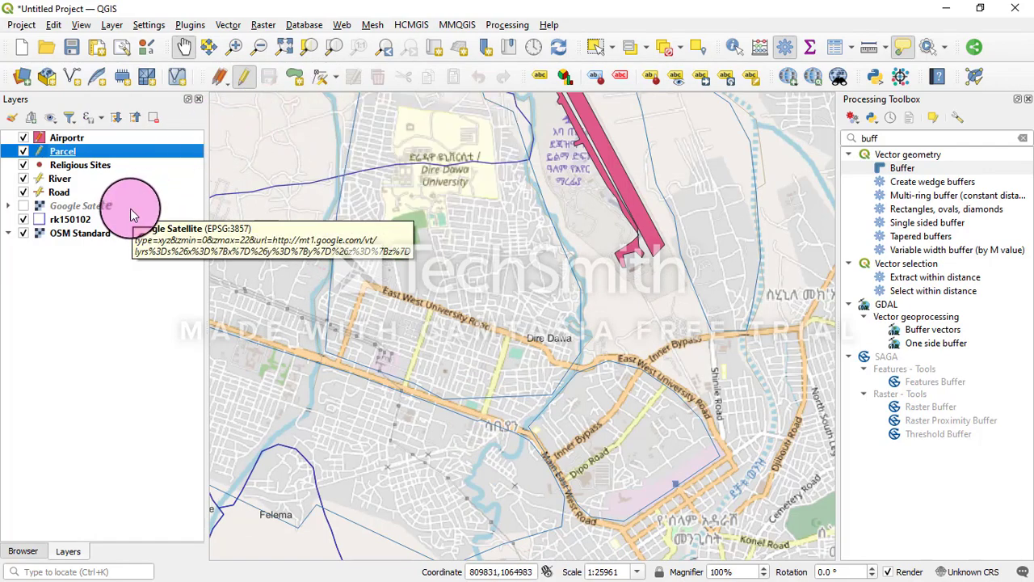
{"action": "left_click", "coordinate": [67, 192]}
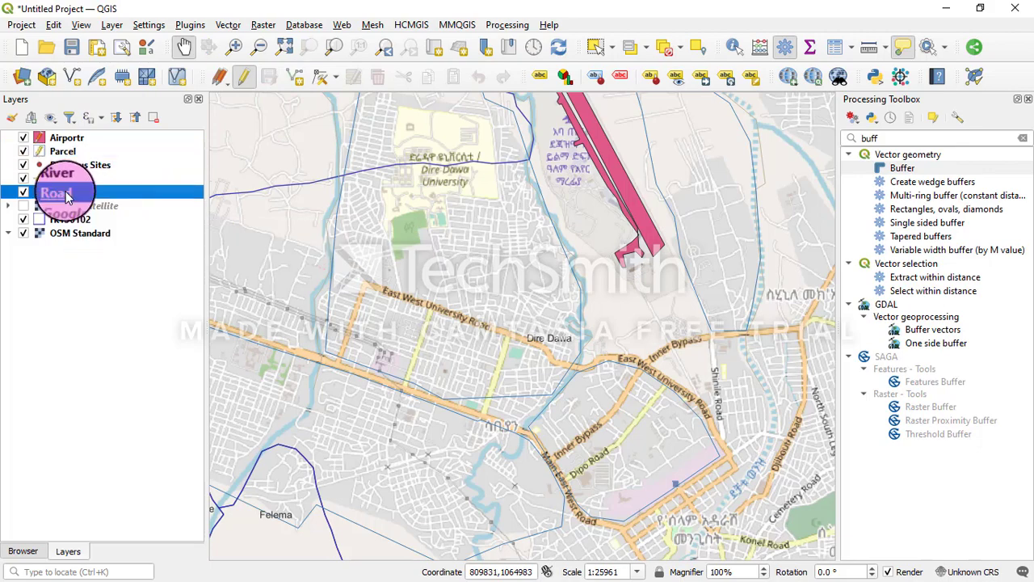
- Digitize a Road line along East West University Road, from its southeastern end to the Main East West Road junction, and accept its attributes
{"action": "left_click", "coordinate": [294, 76]}
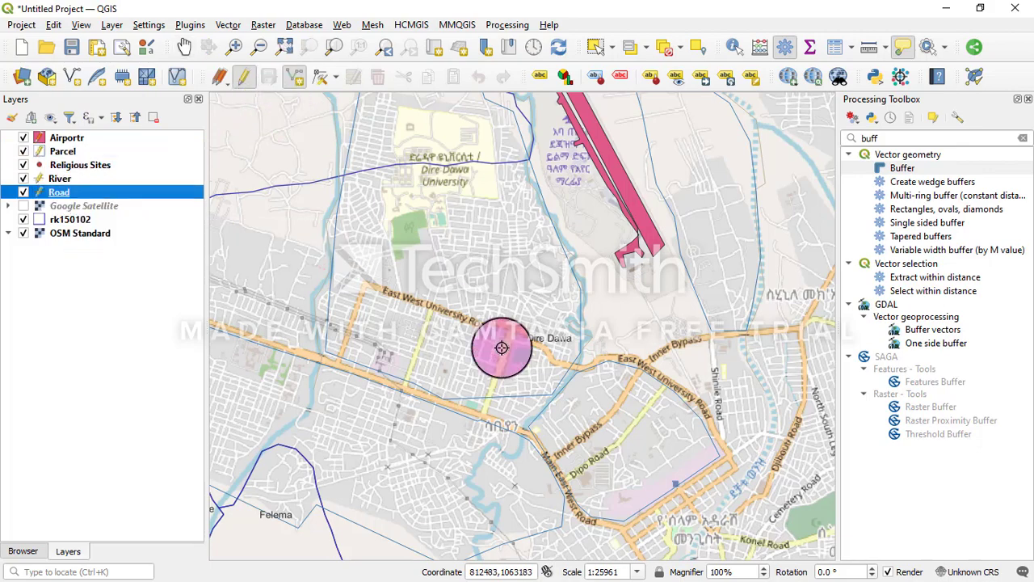
{"action": "left_click", "coordinate": [733, 470]}
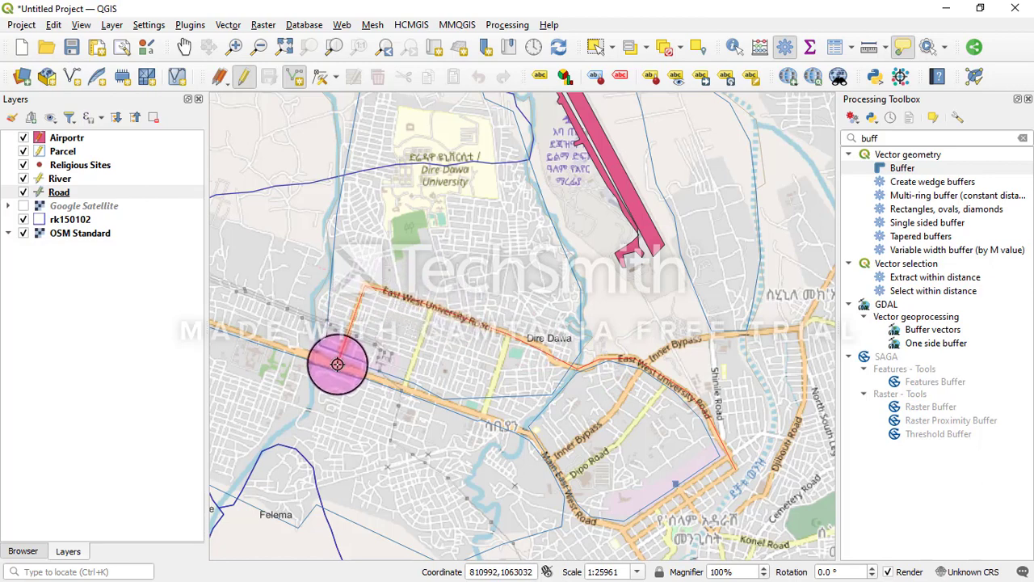
{"action": "right_click", "coordinate": [338, 364]}
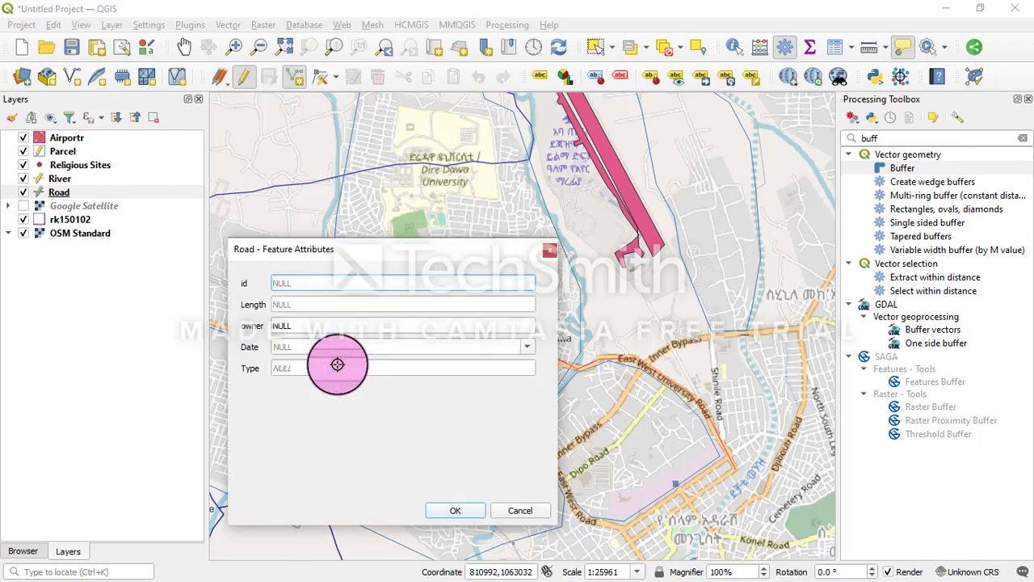
{"action": "left_click", "coordinate": [455, 510]}
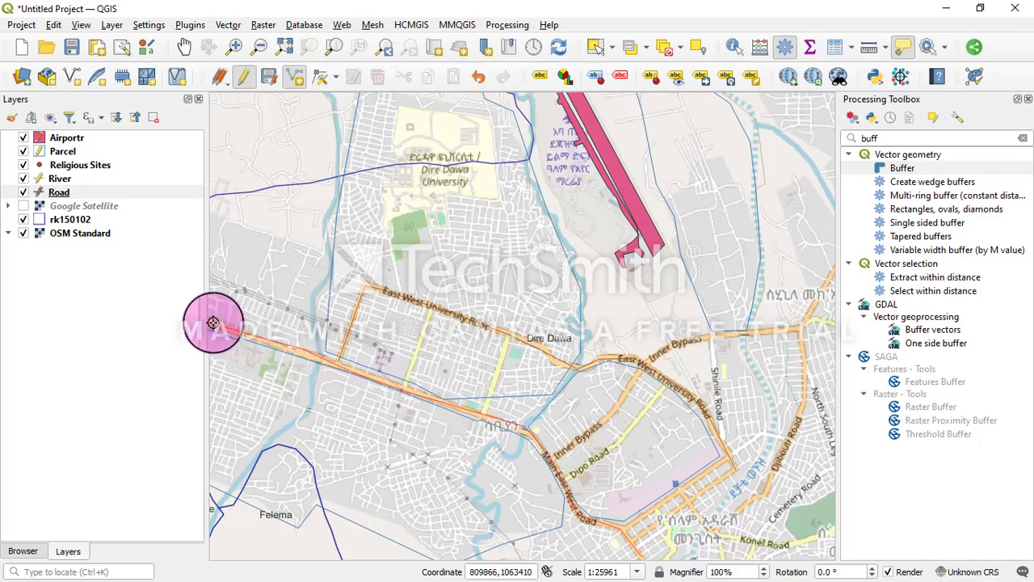
- Finish the Road line along Main East West Road at the western edge of the map view and give it id 1
{"action": "right_click", "coordinate": [213, 322]}
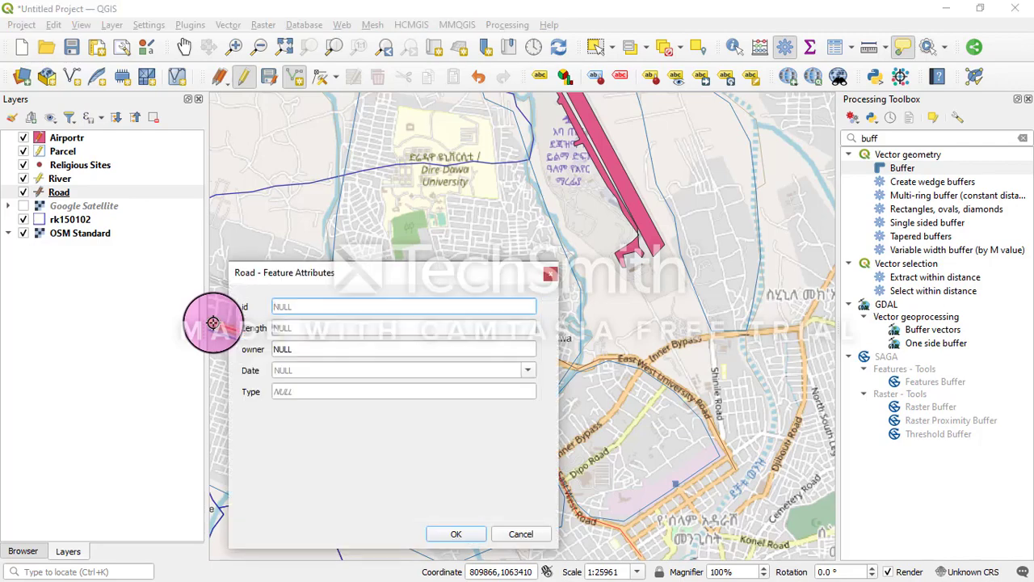
{"action": "type", "text": "1"}
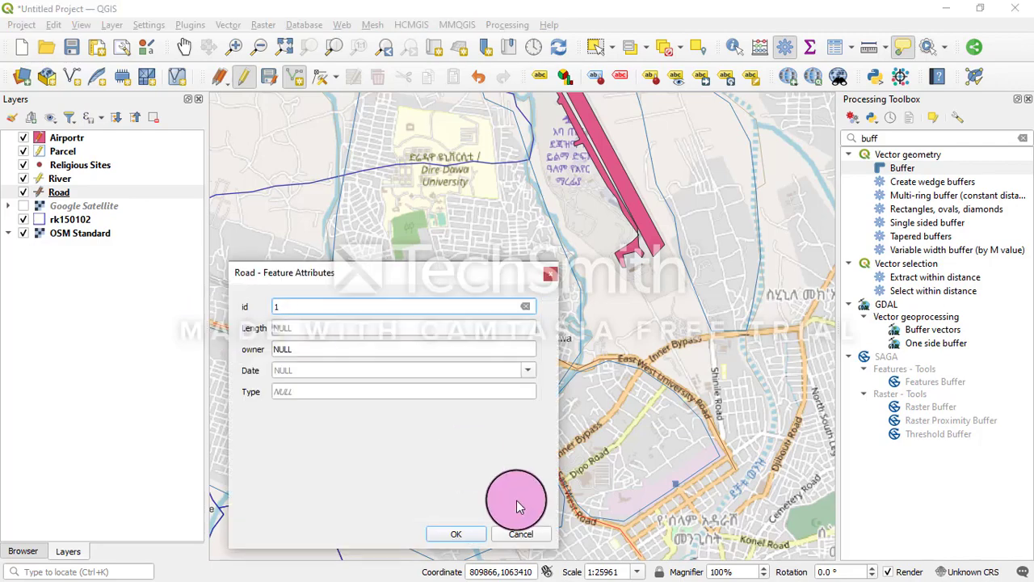
{"action": "left_click", "coordinate": [456, 533]}
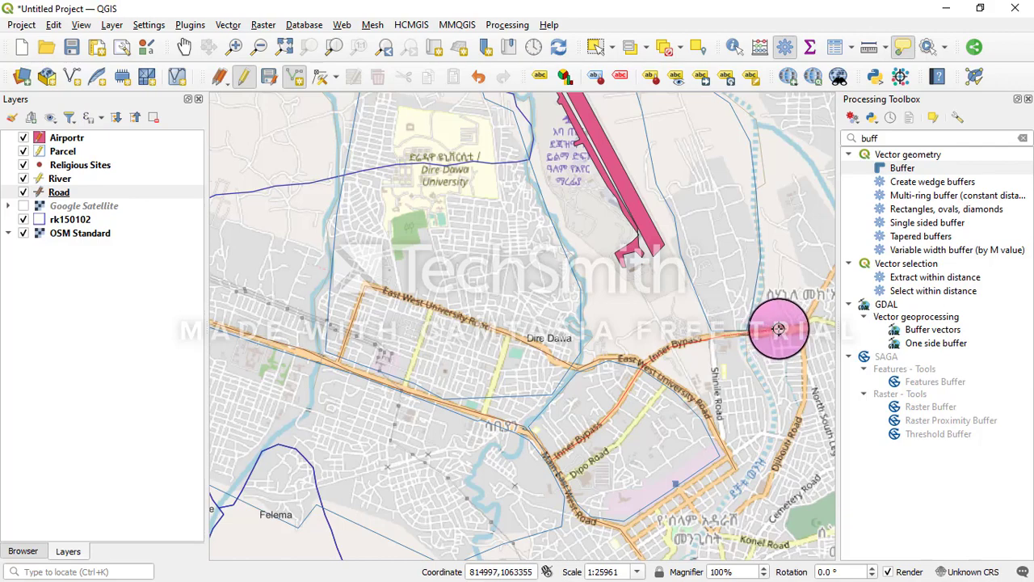
{"action": "right_click", "coordinate": [836, 261]}
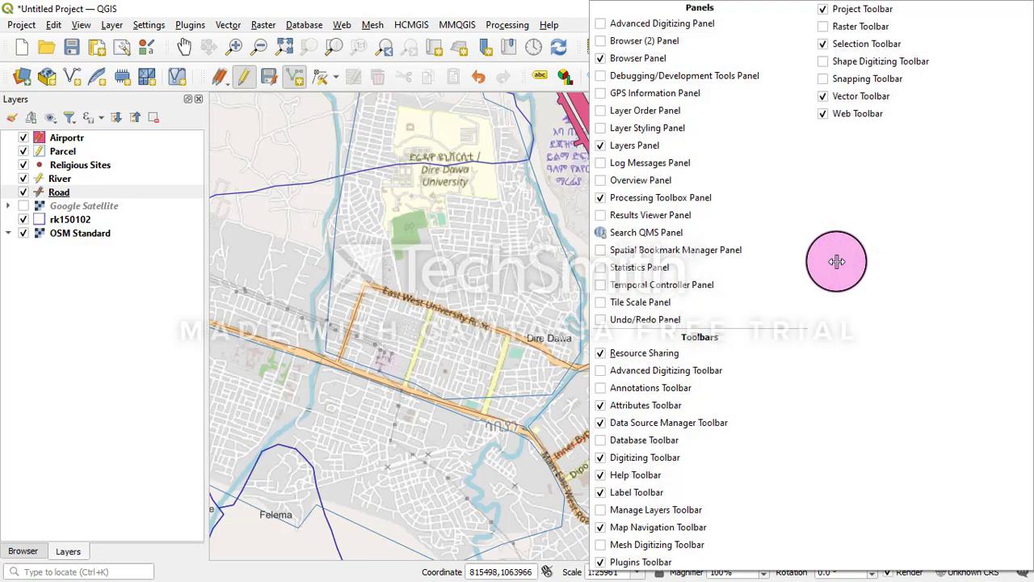
{"action": "left_click", "coordinate": [566, 261]}
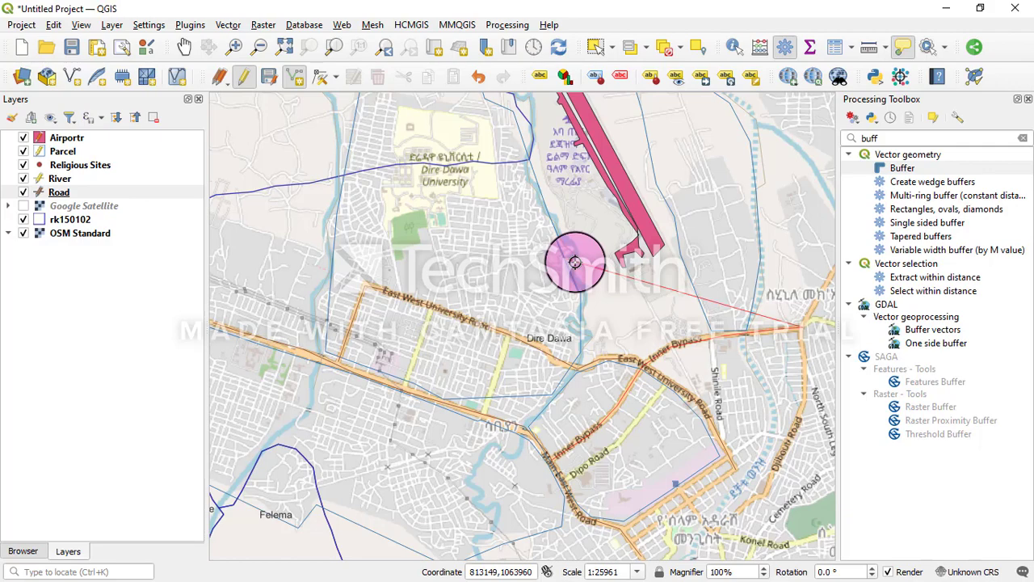
{"action": "right_click", "coordinate": [575, 261]}
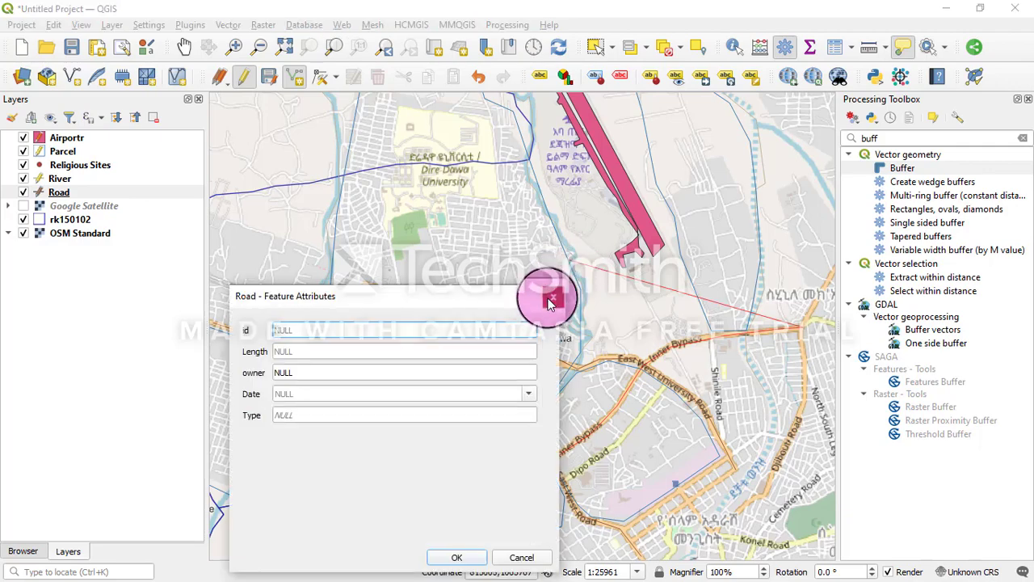
{"action": "key", "text": "Return"}
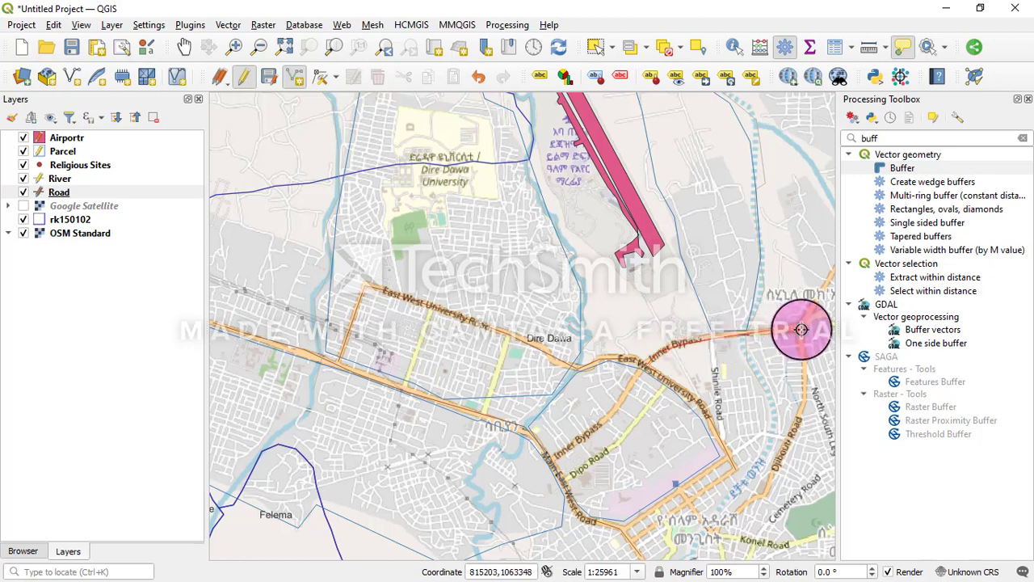
- Finish the Road line along Inner Bypass and the road continuing northeast to the edge of the map view, with id 1
{"action": "right_click", "coordinate": [830, 278]}
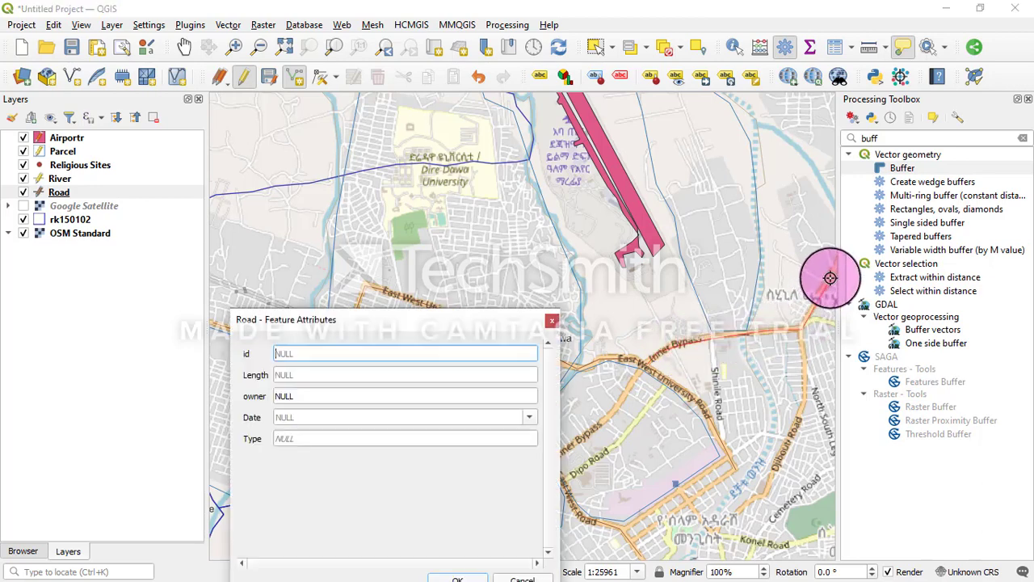
{"action": "type", "text": "1"}
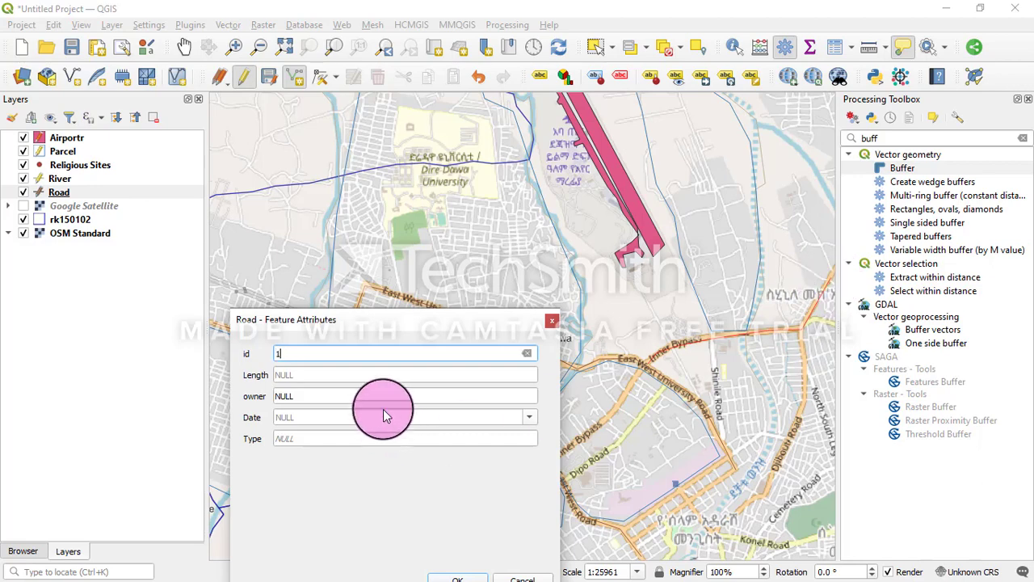
{"action": "left_click_drag", "start_coordinate": [385, 325], "coordinate": [387, 183]}
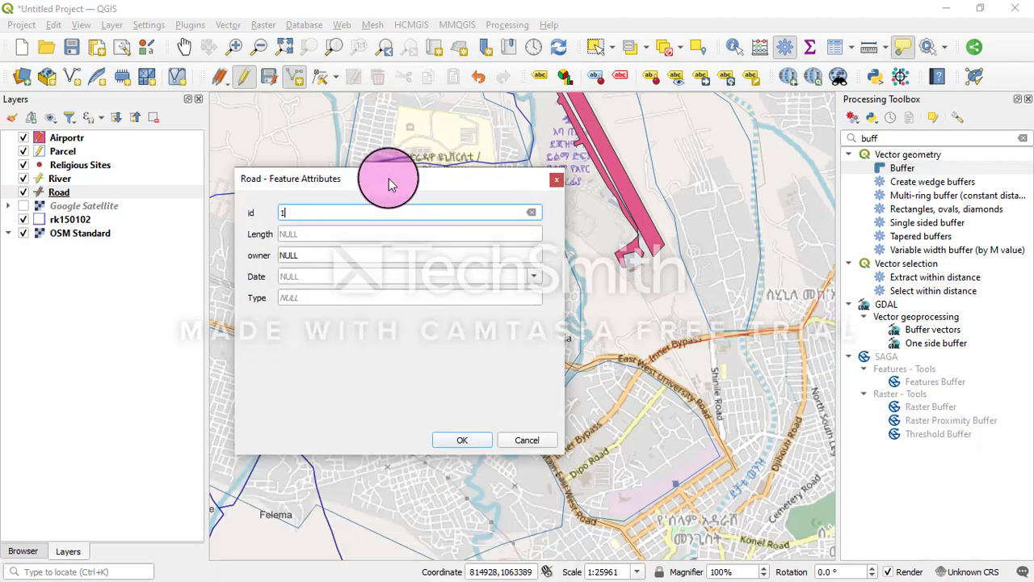
{"action": "left_click", "coordinate": [461, 439]}
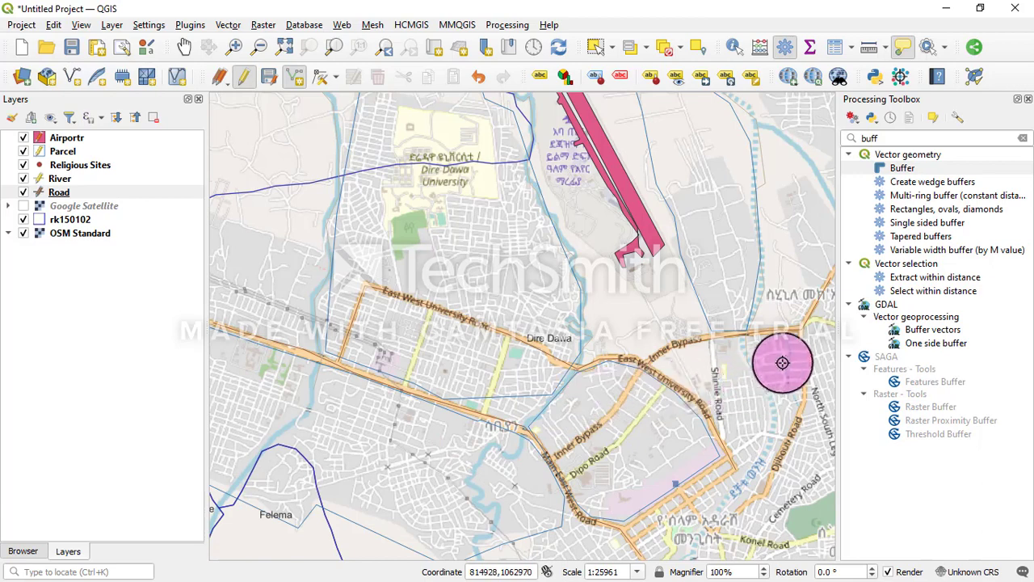
- Digitize a Road line down Djibouti Road and around the street blocks southeast of Dipo Road, with id 1
{"action": "left_click", "coordinate": [803, 334]}
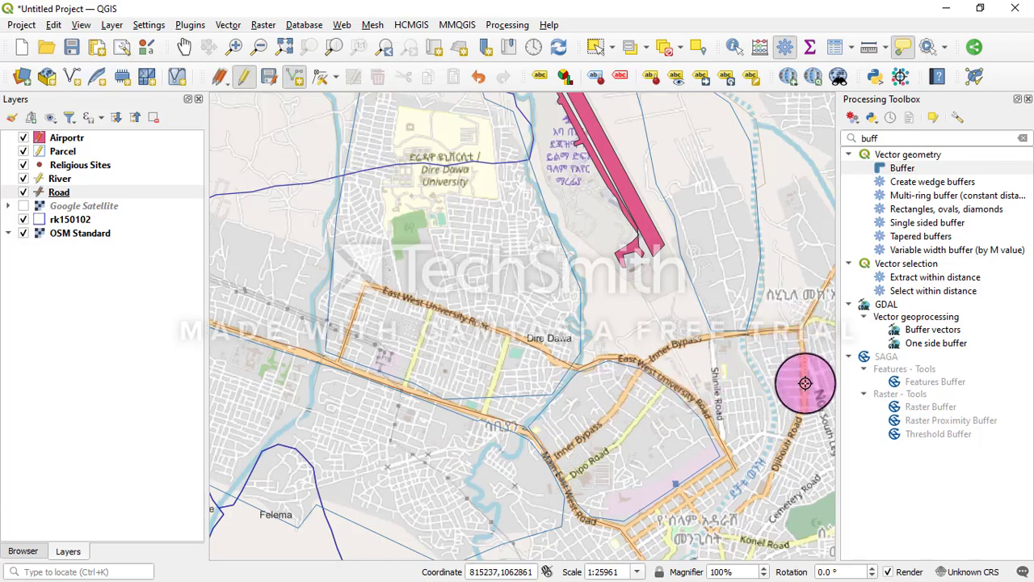
{"action": "left_click", "coordinate": [767, 493]}
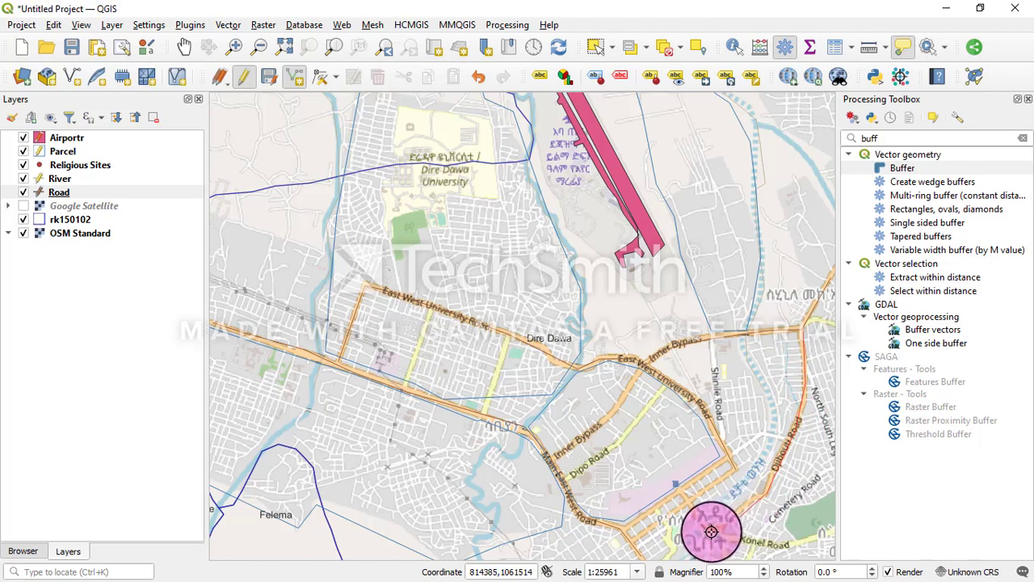
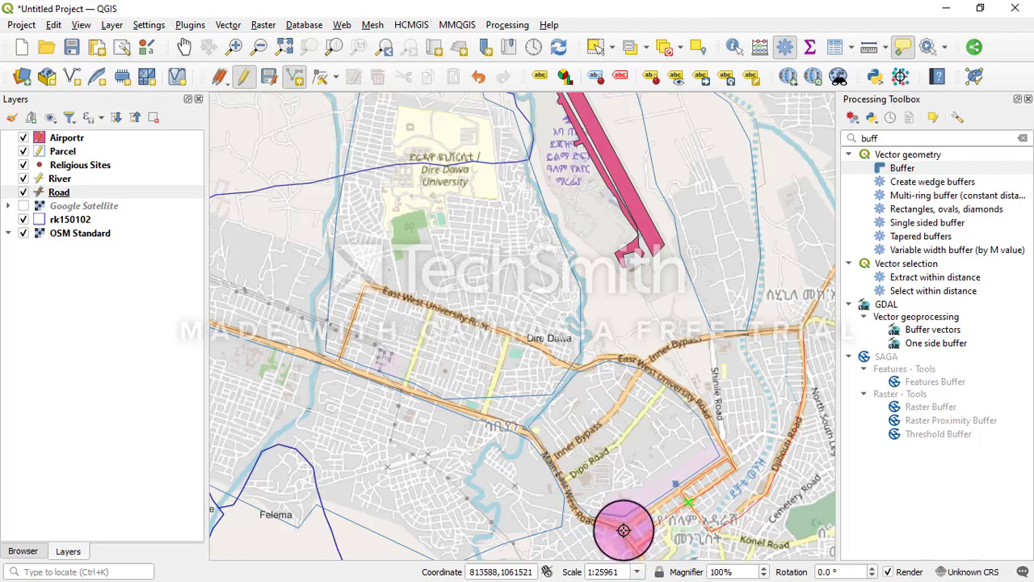
{"action": "right_click", "coordinate": [683, 488]}
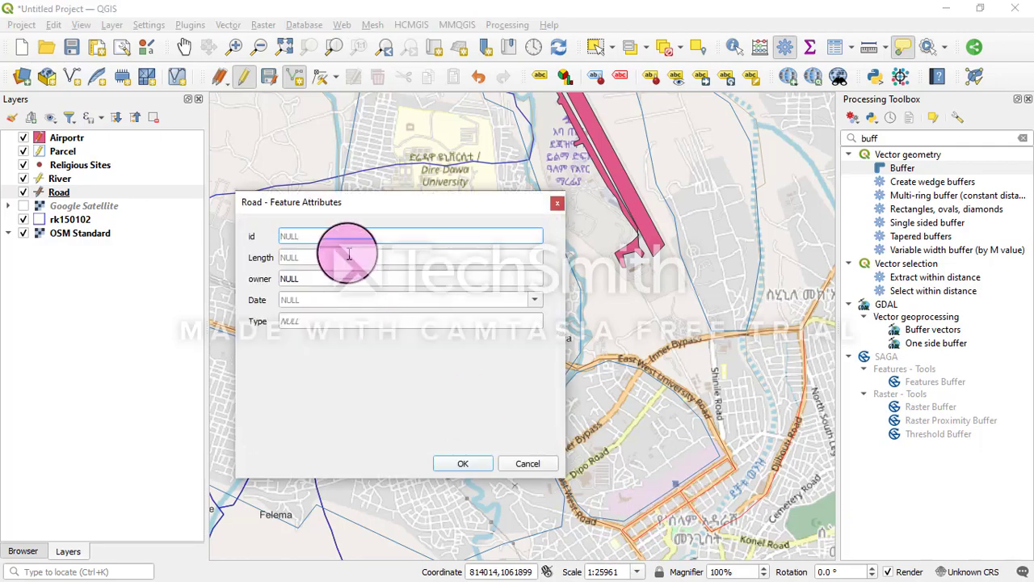
{"action": "type", "text": "1"}
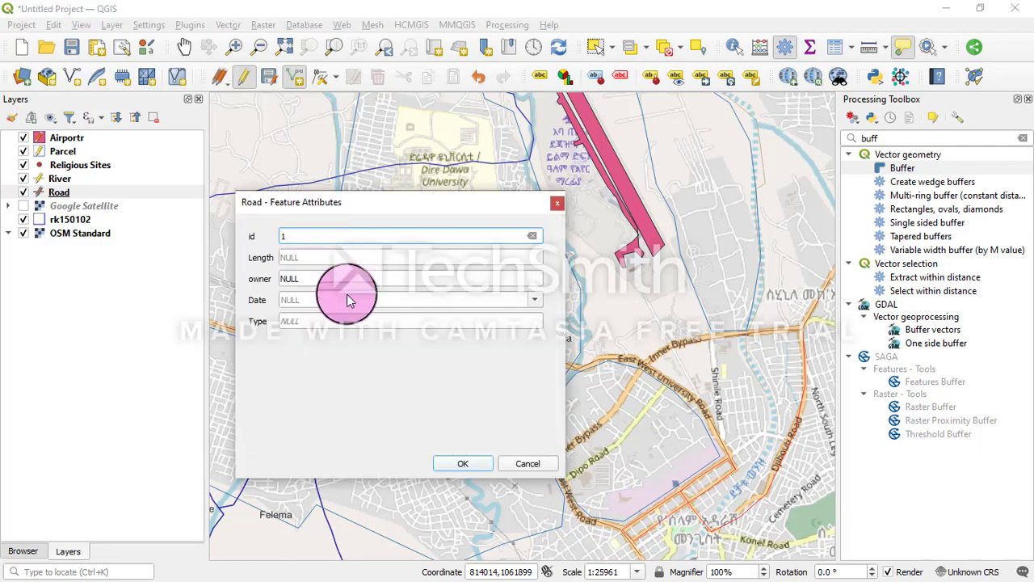
{"action": "left_click", "coordinate": [462, 463]}
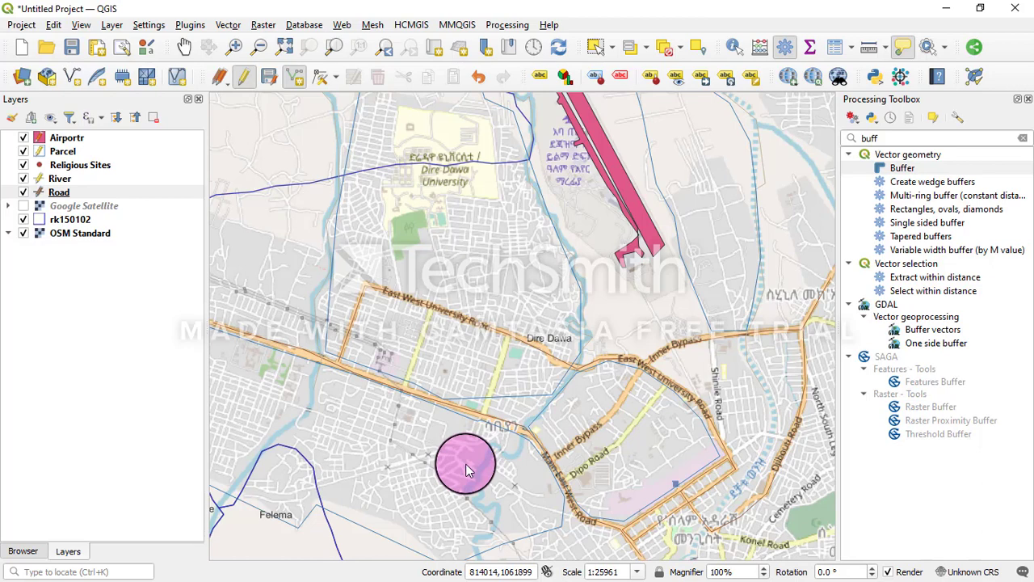
- Check the digitized roads against the basemap around the city and airport, and save the Road layer edits
{"action": "left_click", "coordinate": [185, 49]}
{"action": "left_click_drag", "start_coordinate": [466, 180], "coordinate": [595, 143]}
{"action": "left_click_drag", "start_coordinate": [509, 369], "coordinate": [480, 285]}
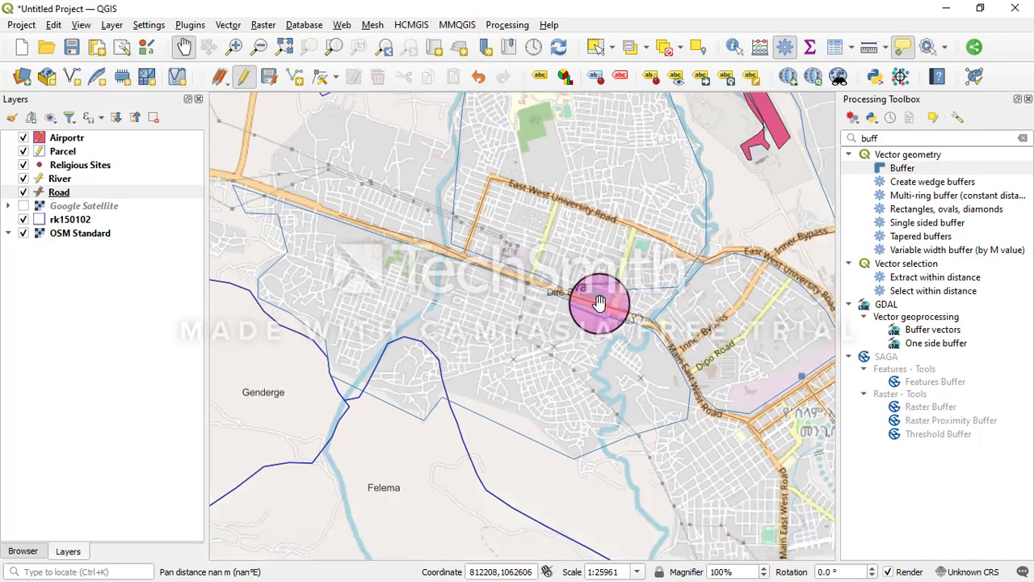
{"action": "left_click_drag", "start_coordinate": [599, 301], "coordinate": [422, 349]}
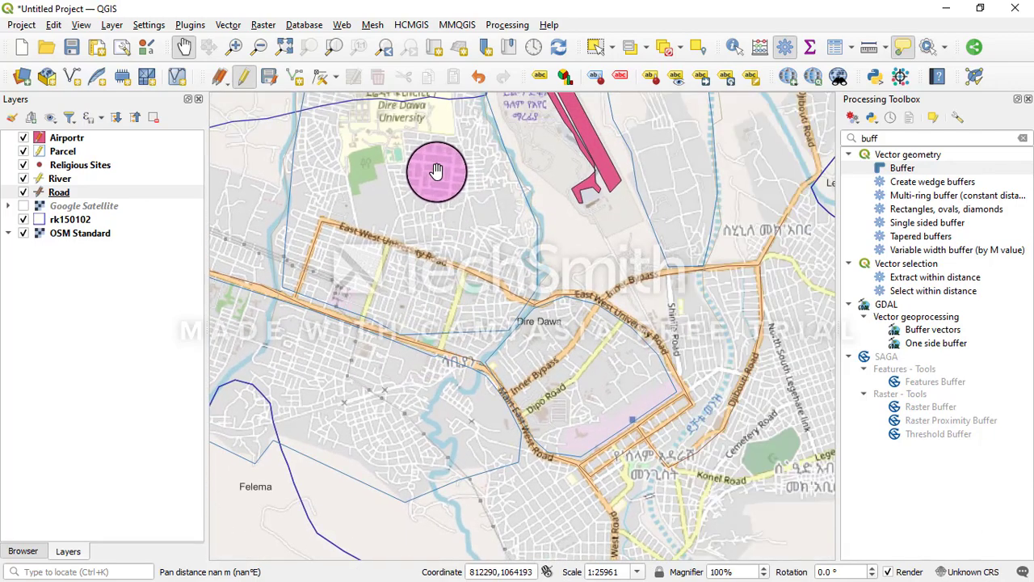
{"action": "left_click_drag", "start_coordinate": [436, 171], "coordinate": [508, 343]}
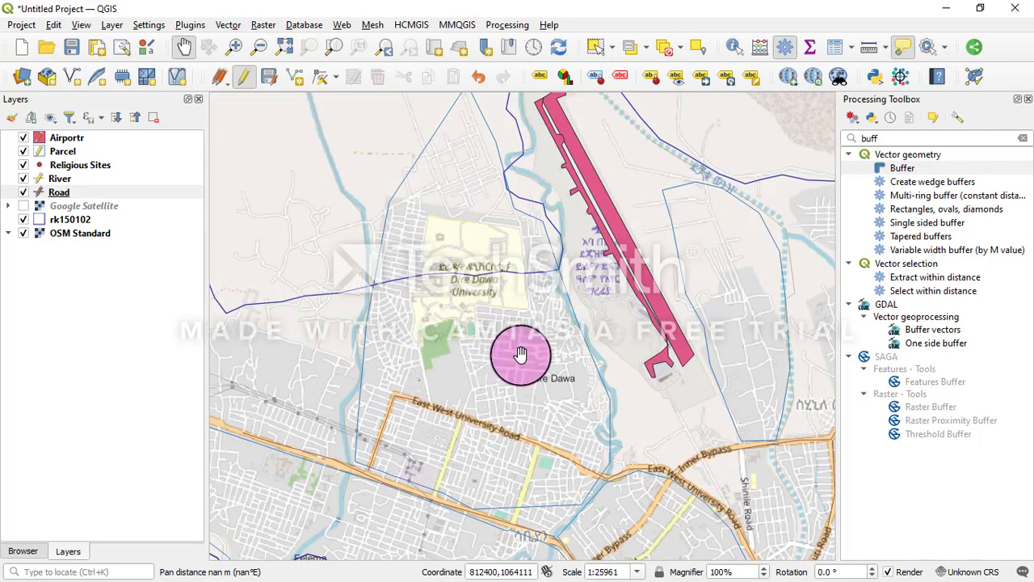
{"action": "left_click_drag", "start_coordinate": [536, 364], "coordinate": [437, 324]}
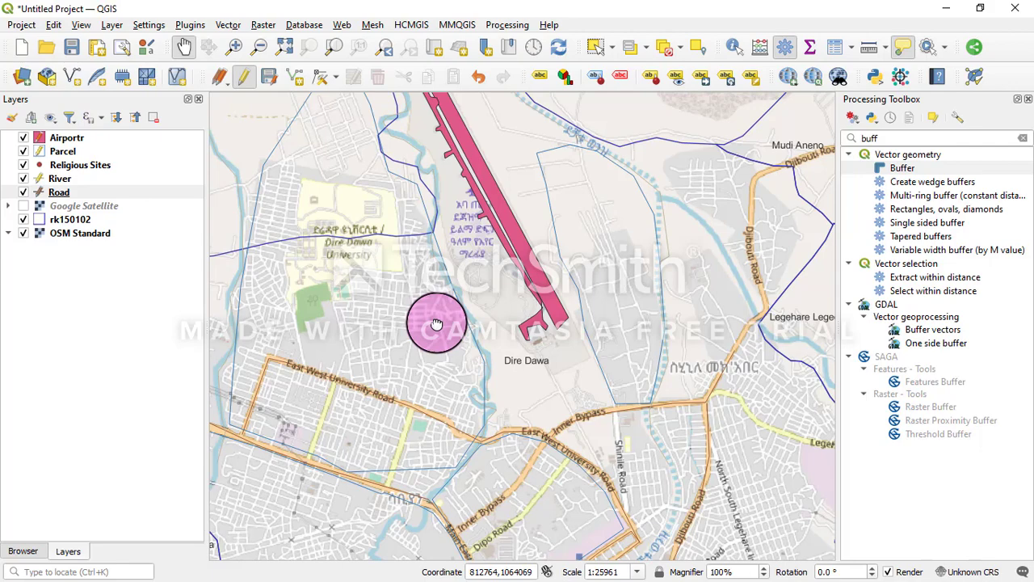
{"action": "left_click_drag", "start_coordinate": [404, 296], "coordinate": [504, 312]}
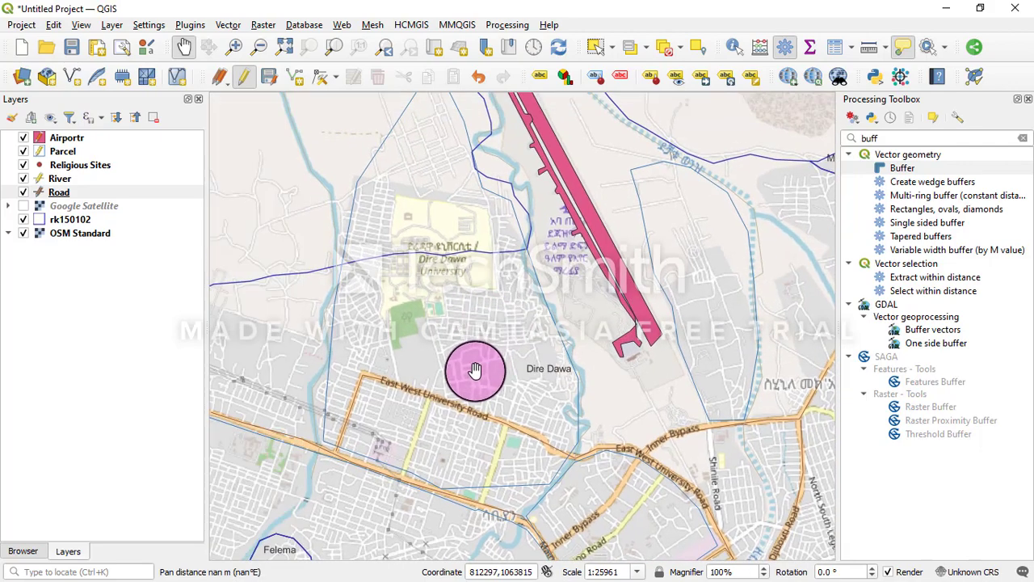
{"action": "left_click_drag", "start_coordinate": [475, 370], "coordinate": [474, 347]}
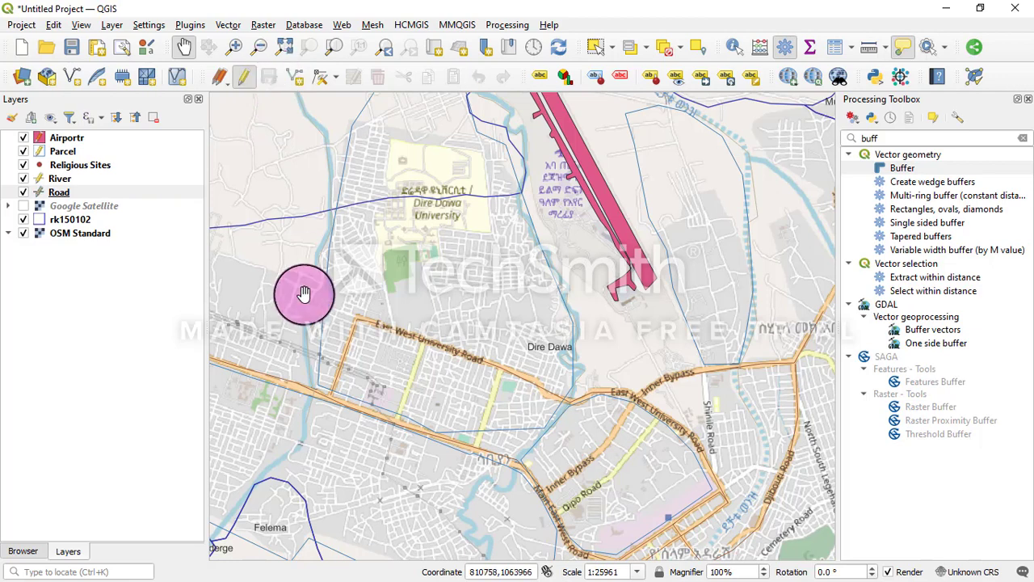
- Turn on editing for the Religious Sites layer
{"action": "left_click", "coordinate": [74, 166]}
{"action": "right_click", "coordinate": [74, 165]}
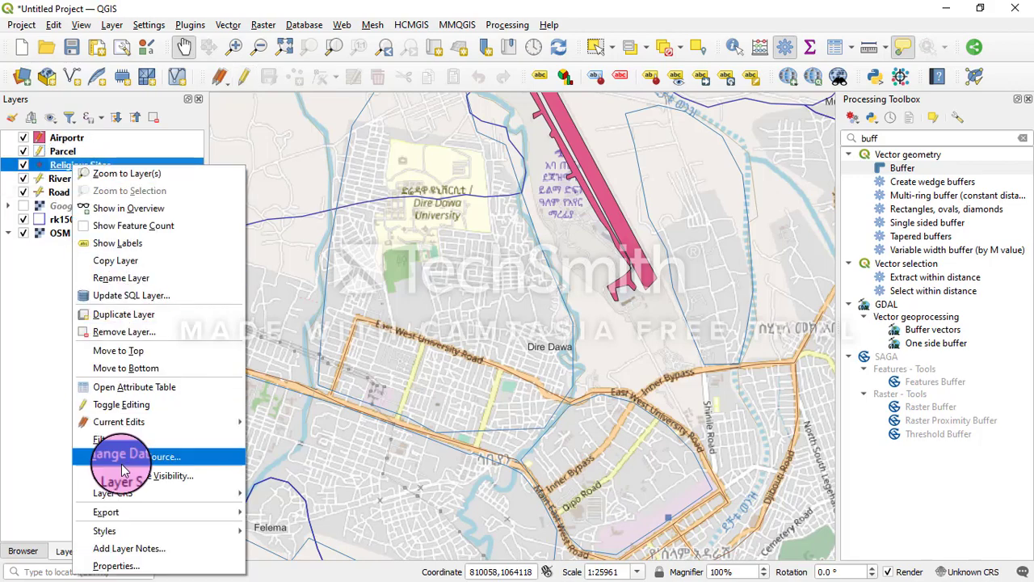
{"action": "left_click", "coordinate": [119, 408]}
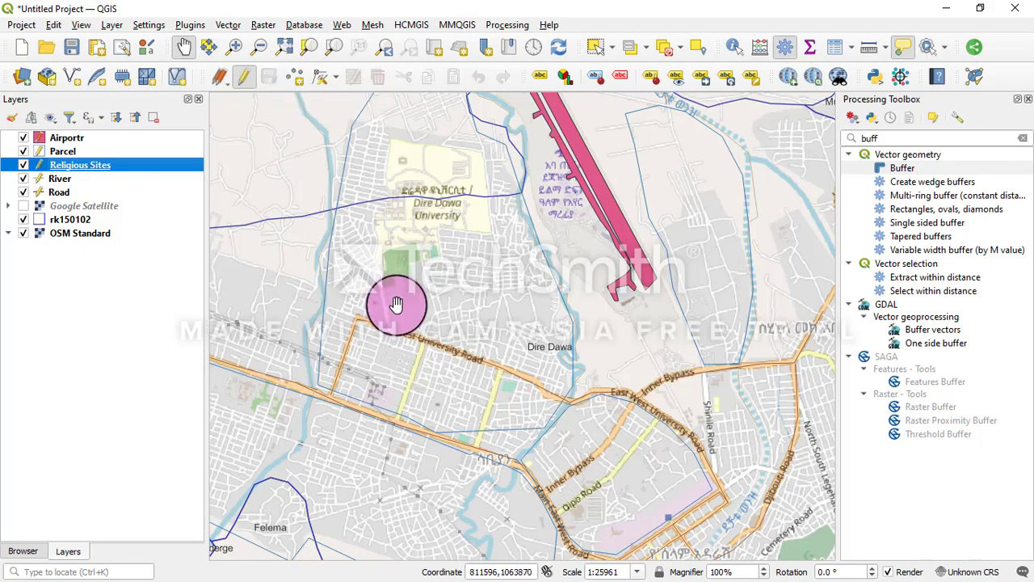
- Add a Religious Sites point on the Kidus Silase Gedam church west of University Road North, with id 1
{"action": "left_click_drag", "start_coordinate": [563, 318], "coordinate": [429, 313]}
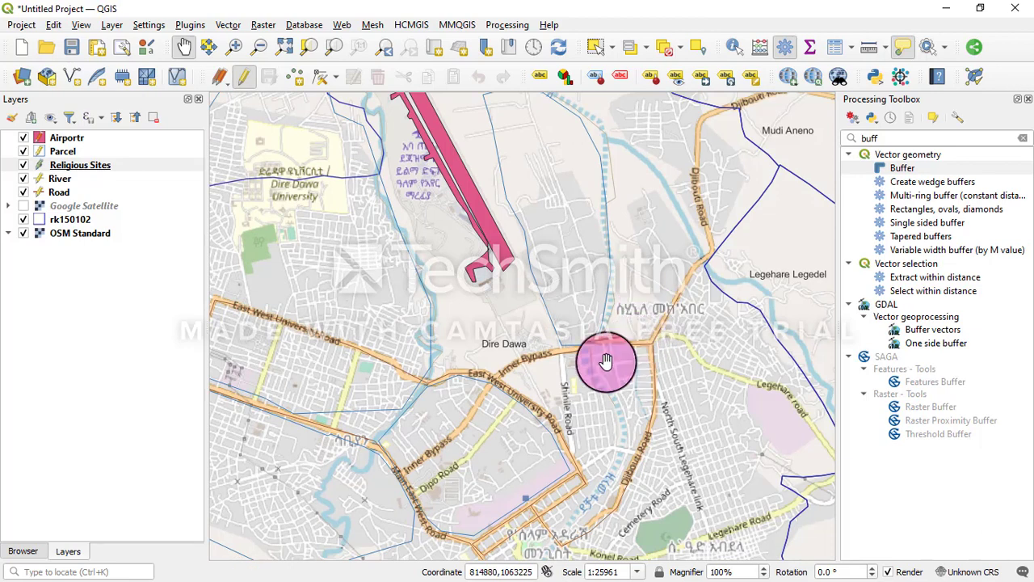
{"action": "left_click_drag", "start_coordinate": [533, 402], "coordinate": [597, 302]}
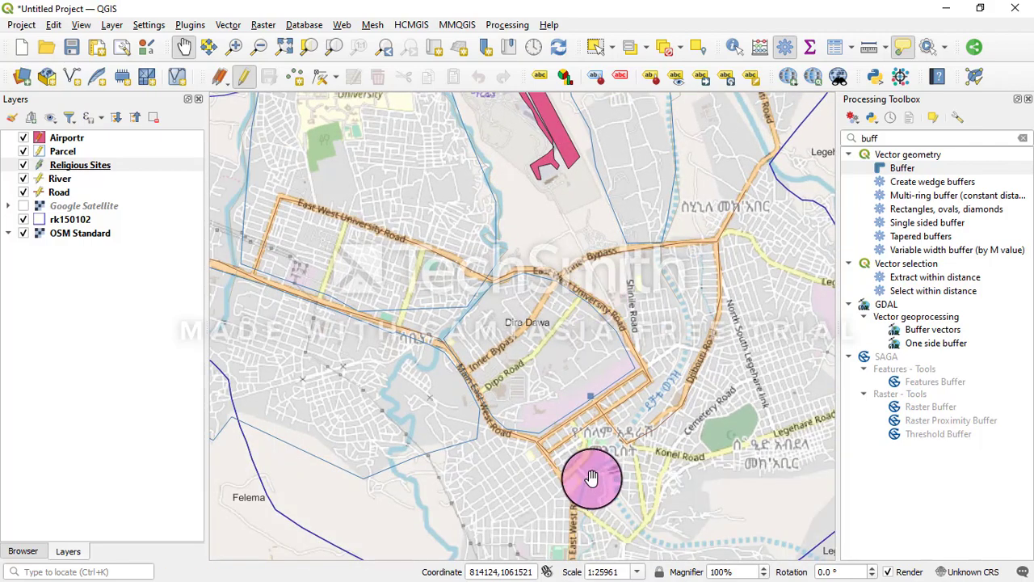
{"action": "left_click_drag", "start_coordinate": [590, 483], "coordinate": [561, 501]}
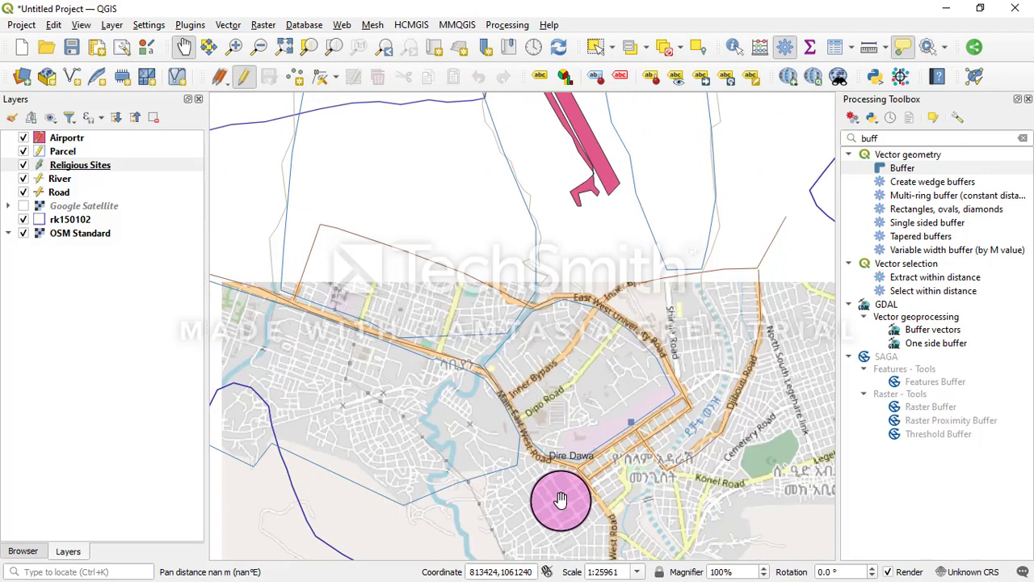
{"action": "left_click_drag", "start_coordinate": [429, 201], "coordinate": [429, 224]}
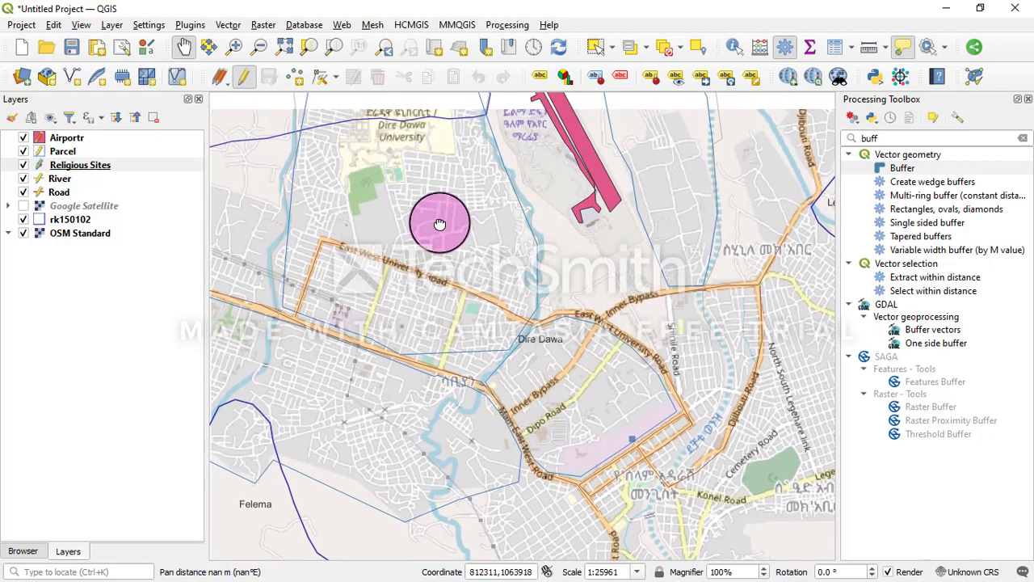
{"action": "left_click", "coordinate": [455, 251]}
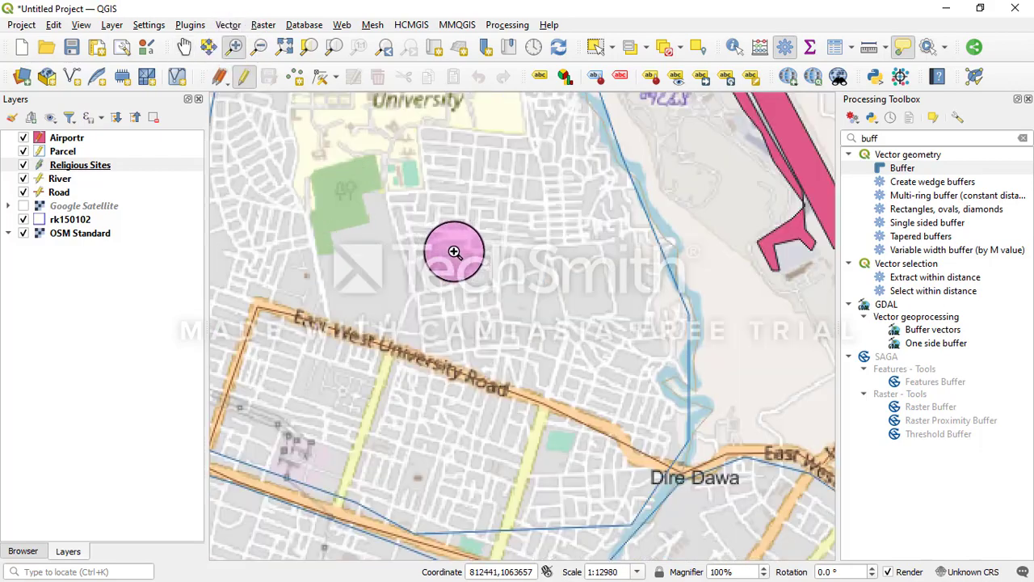
{"action": "left_click", "coordinate": [455, 251]}
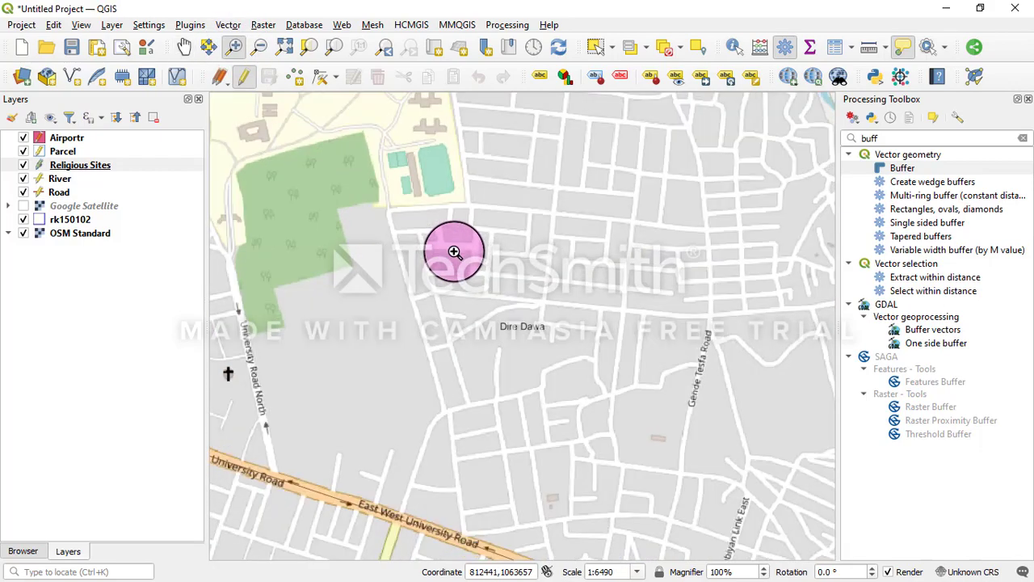
{"action": "left_click", "coordinate": [378, 325]}
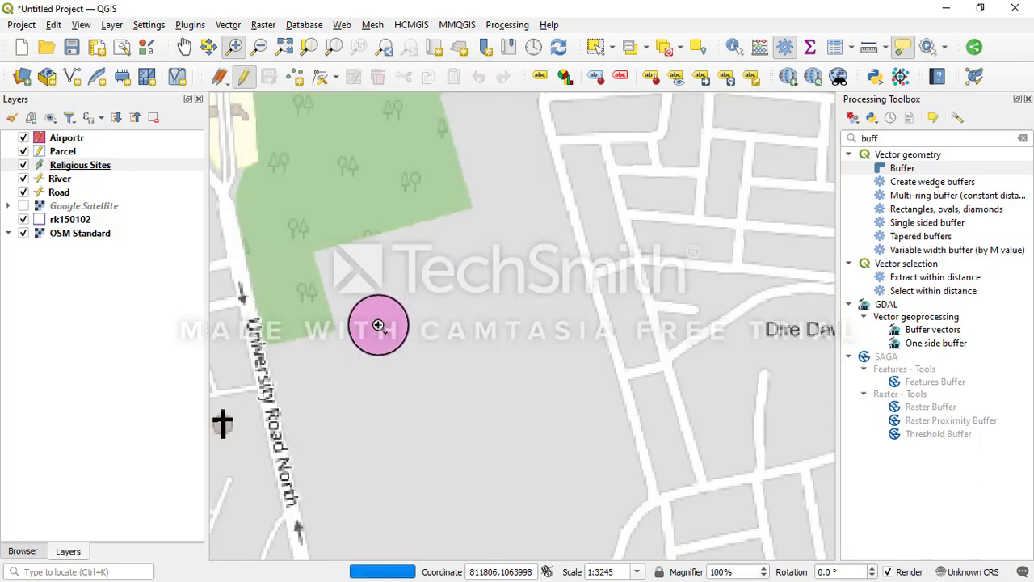
{"action": "left_click", "coordinate": [185, 51]}
{"action": "left_click_drag", "start_coordinate": [554, 189], "coordinate": [585, 487]}
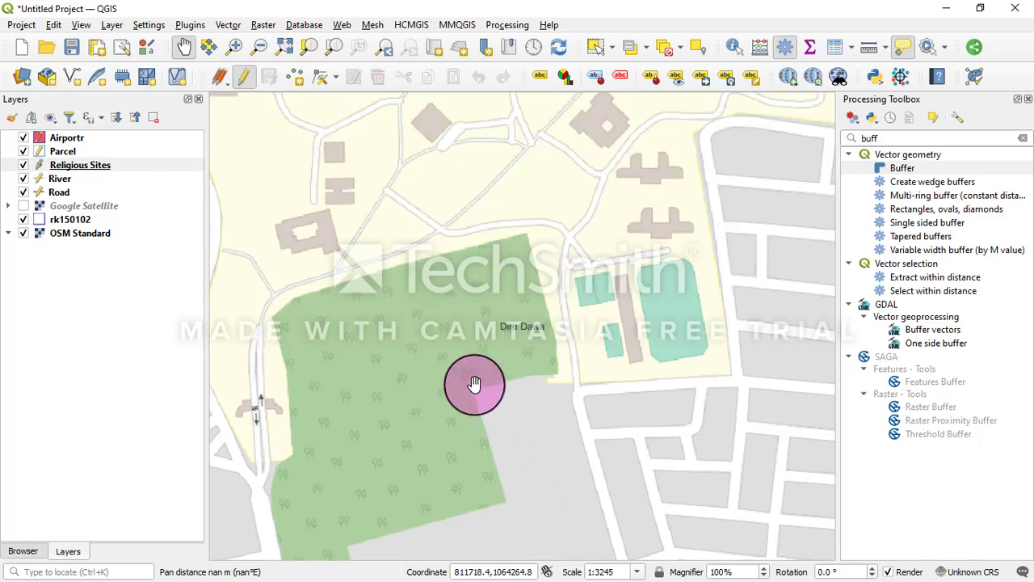
{"action": "left_click_drag", "start_coordinate": [475, 384], "coordinate": [700, 217]}
{"action": "left_click_drag", "start_coordinate": [460, 331], "coordinate": [593, 156]}
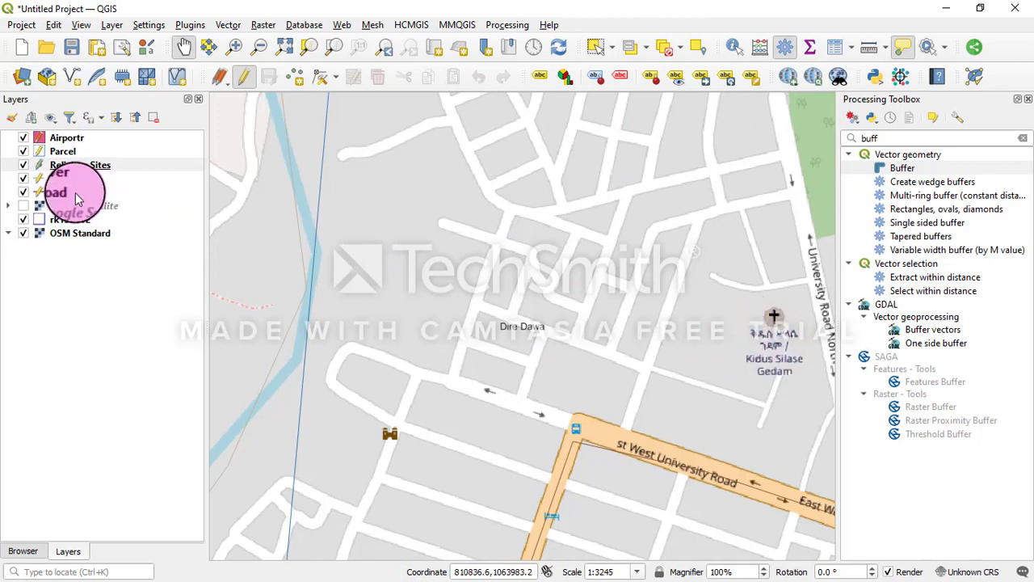
{"action": "left_click", "coordinate": [295, 73]}
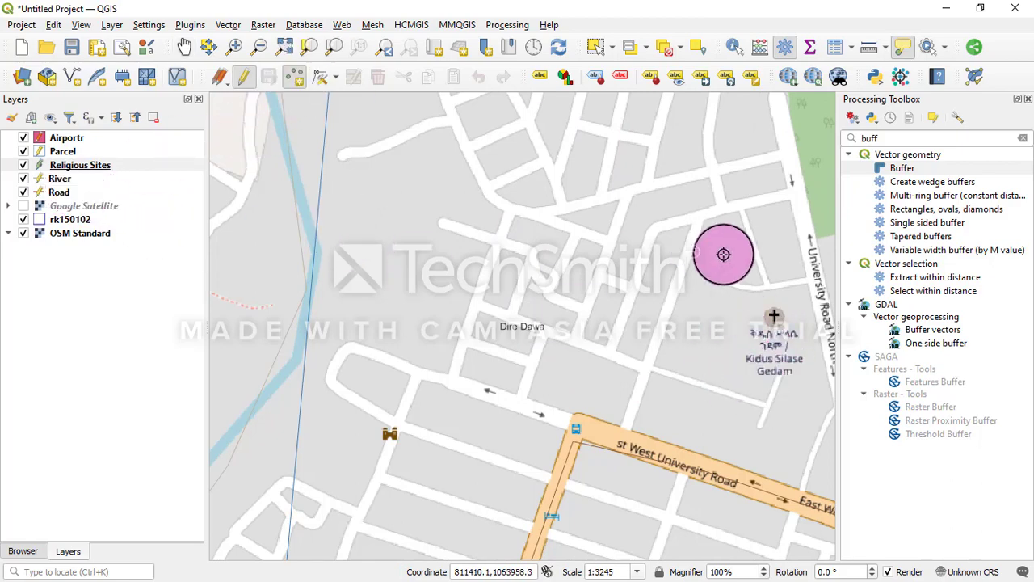
{"action": "left_click", "coordinate": [774, 321]}
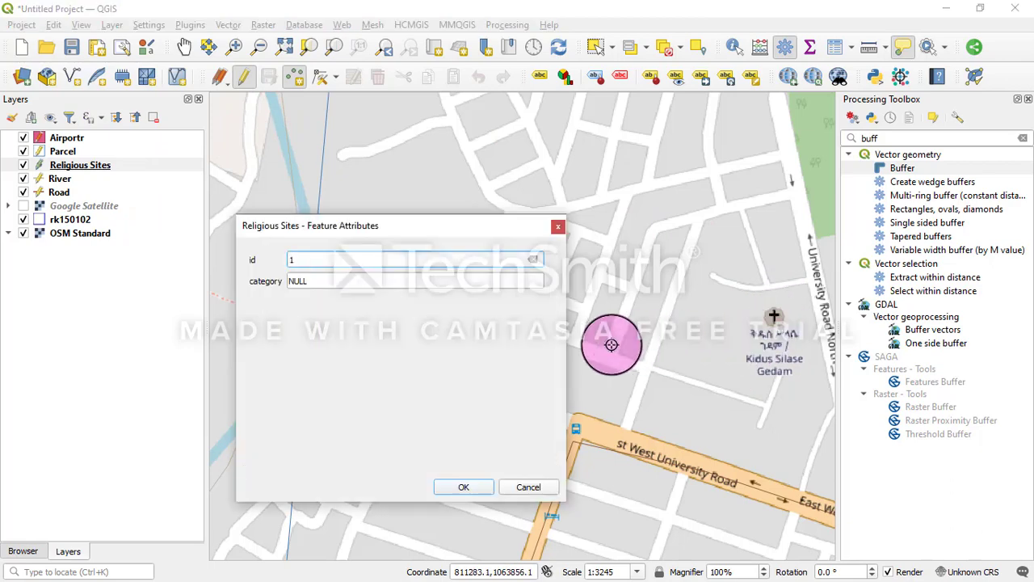
{"action": "left_click", "coordinate": [448, 487]}
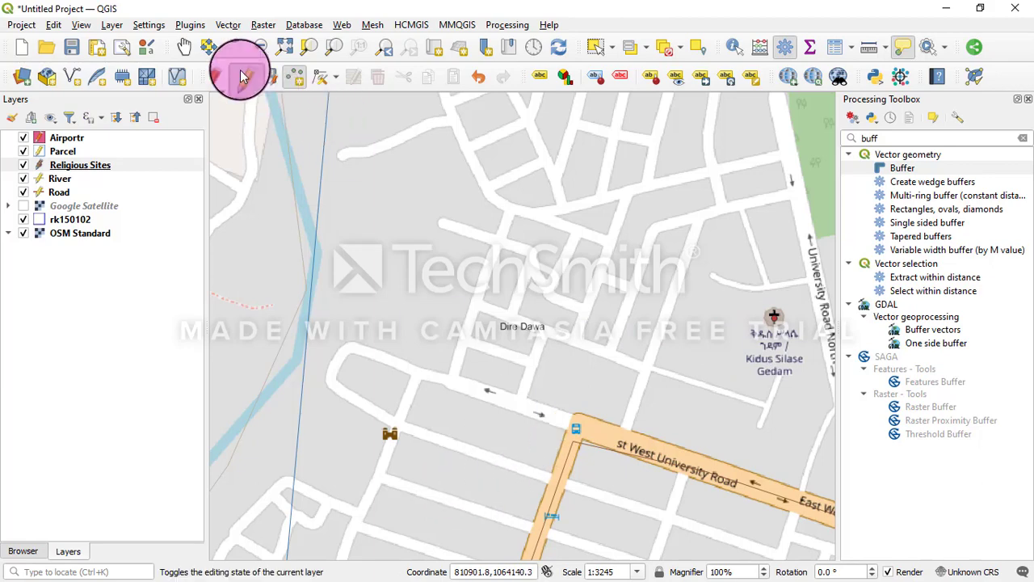
- Add a Religious Sites point on the church building north of Main East West Road and MM Hotel, with id 1
{"action": "left_click", "coordinate": [184, 46]}
{"action": "left_click_drag", "start_coordinate": [649, 315], "coordinate": [398, 183]}
{"action": "left_click_drag", "start_coordinate": [596, 393], "coordinate": [462, 199]}
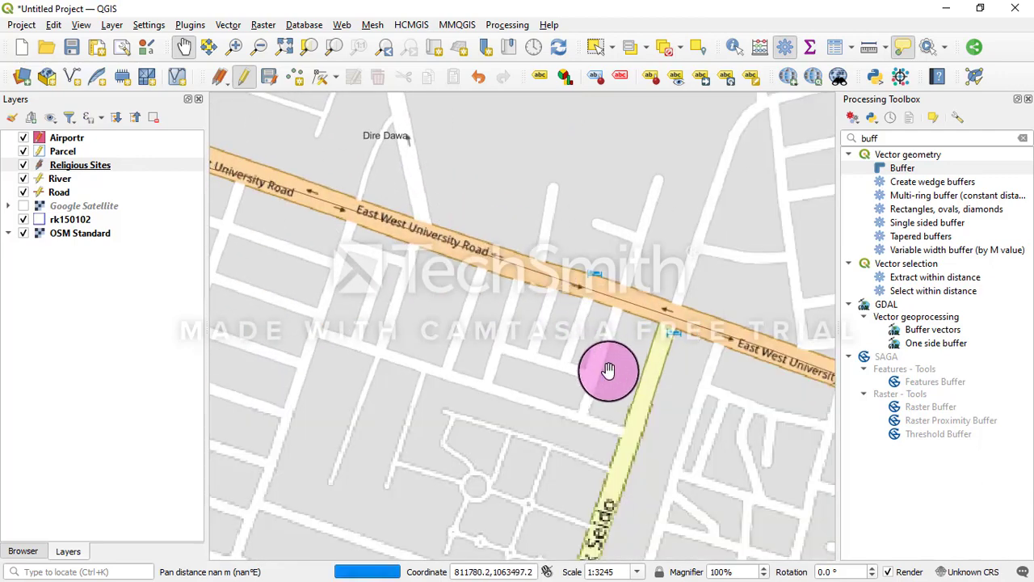
{"action": "left_click_drag", "start_coordinate": [609, 370], "coordinate": [372, 248]}
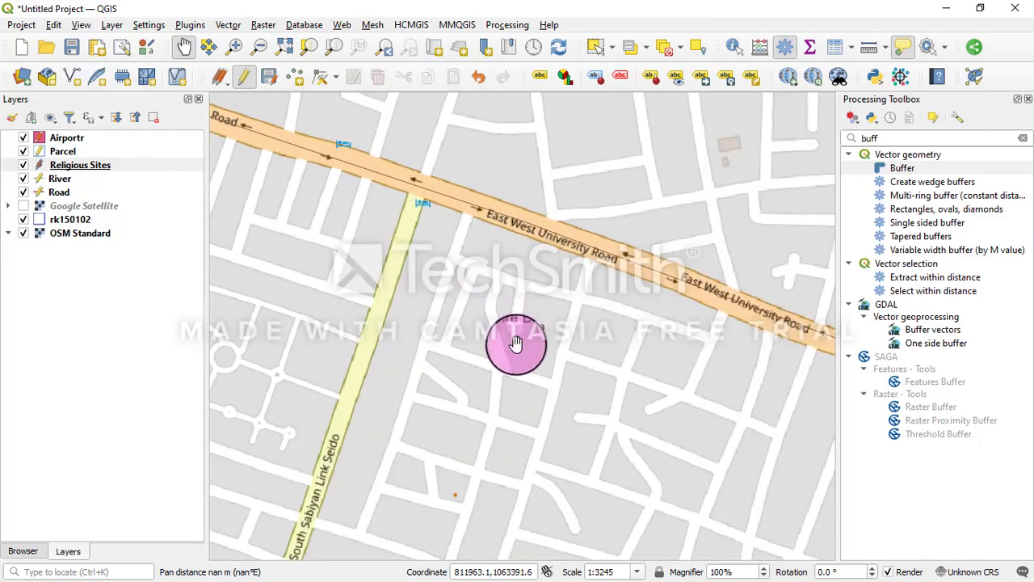
{"action": "left_click_drag", "start_coordinate": [515, 344], "coordinate": [526, 205]}
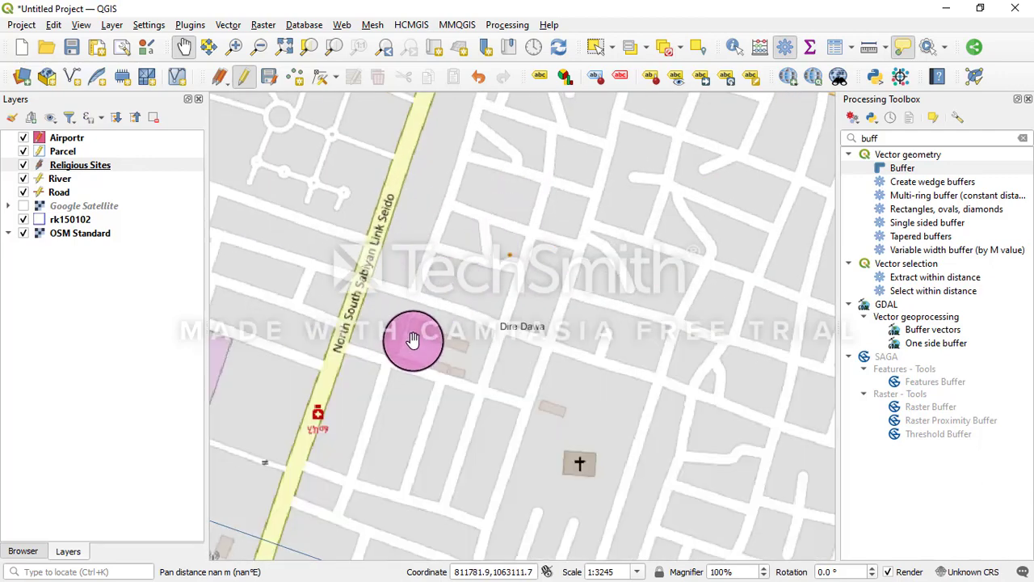
{"action": "left_click_drag", "start_coordinate": [411, 342], "coordinate": [450, 173]}
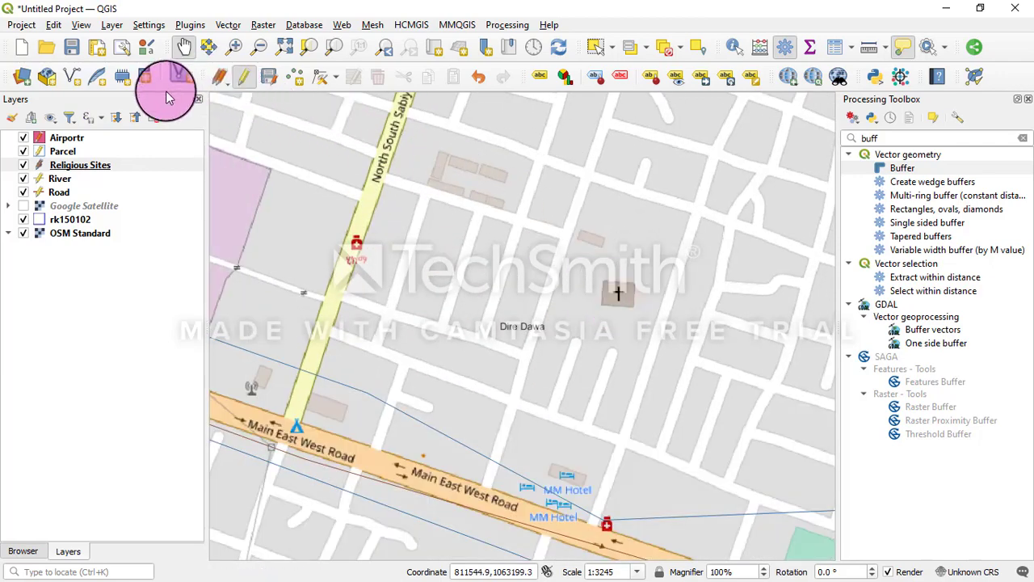
{"action": "left_click", "coordinate": [298, 79]}
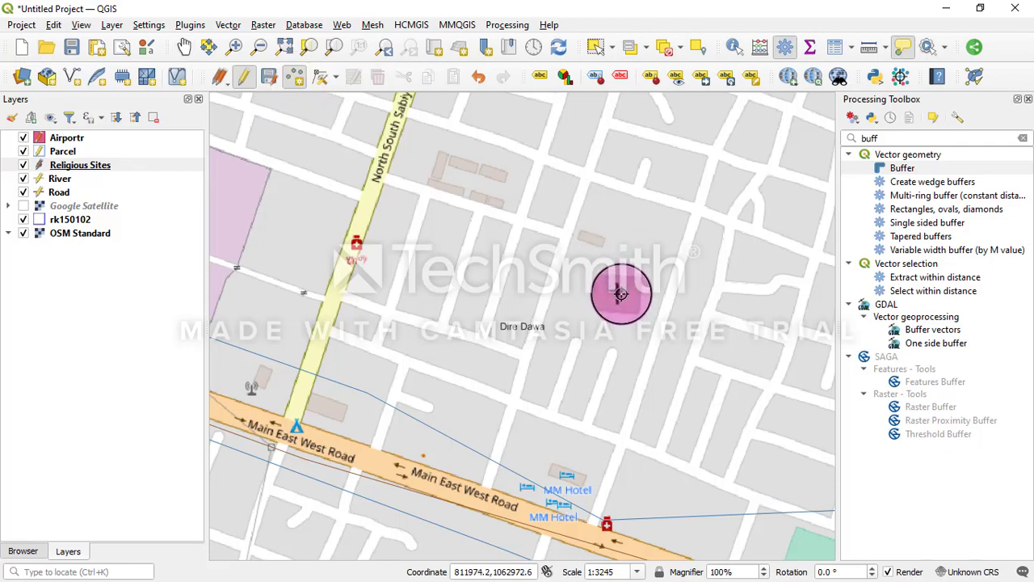
{"action": "left_click", "coordinate": [620, 293]}
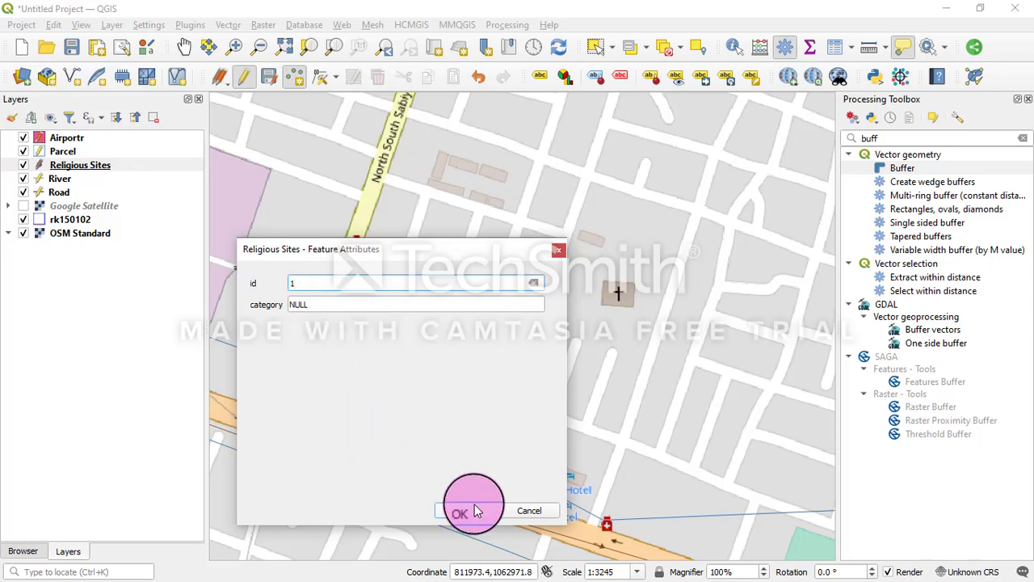
{"action": "left_click", "coordinate": [465, 510]}
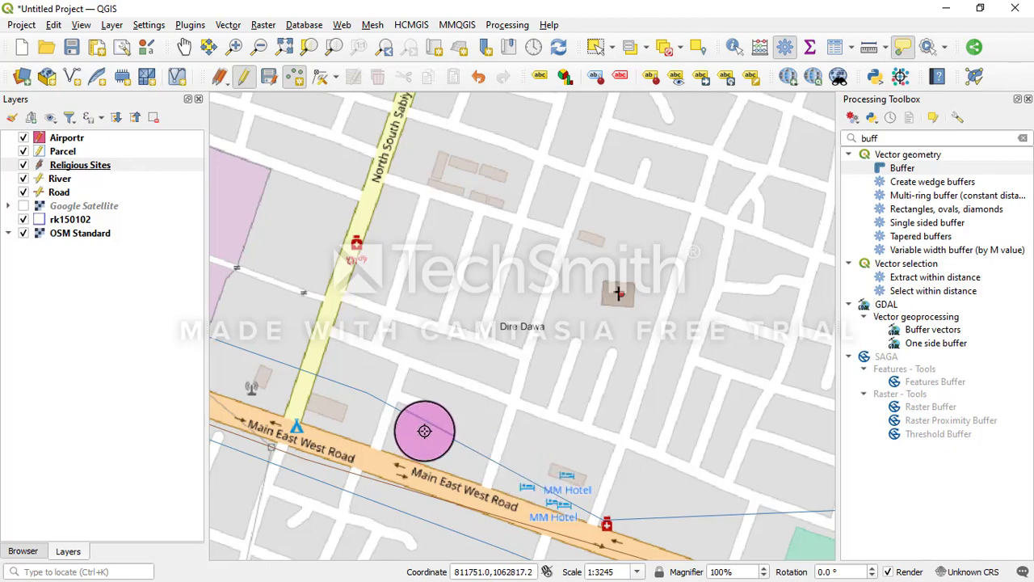
- Add a Religious Sites point on the mosque south of Main East West Road, southwest of the Dire Dawa Substation, with id 2
{"action": "left_click", "coordinate": [184, 47]}
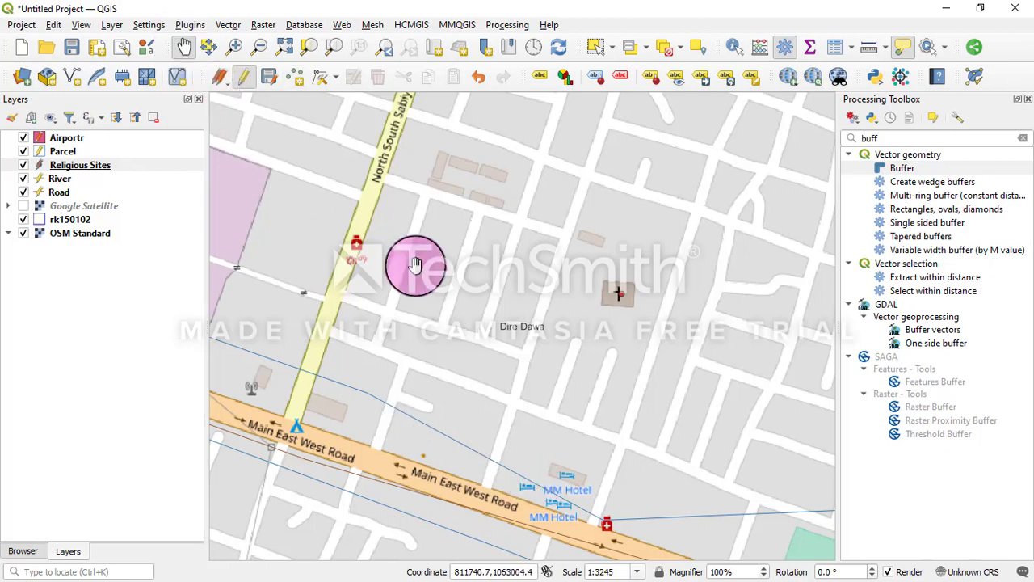
{"action": "left_click_drag", "start_coordinate": [416, 265], "coordinate": [700, 307]}
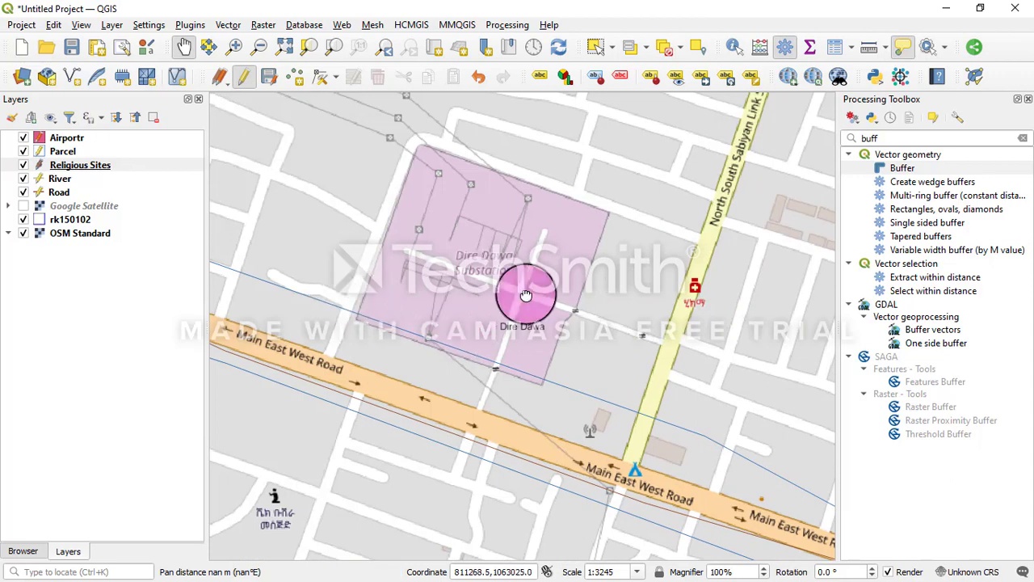
{"action": "left_click_drag", "start_coordinate": [243, 295], "coordinate": [520, 298]}
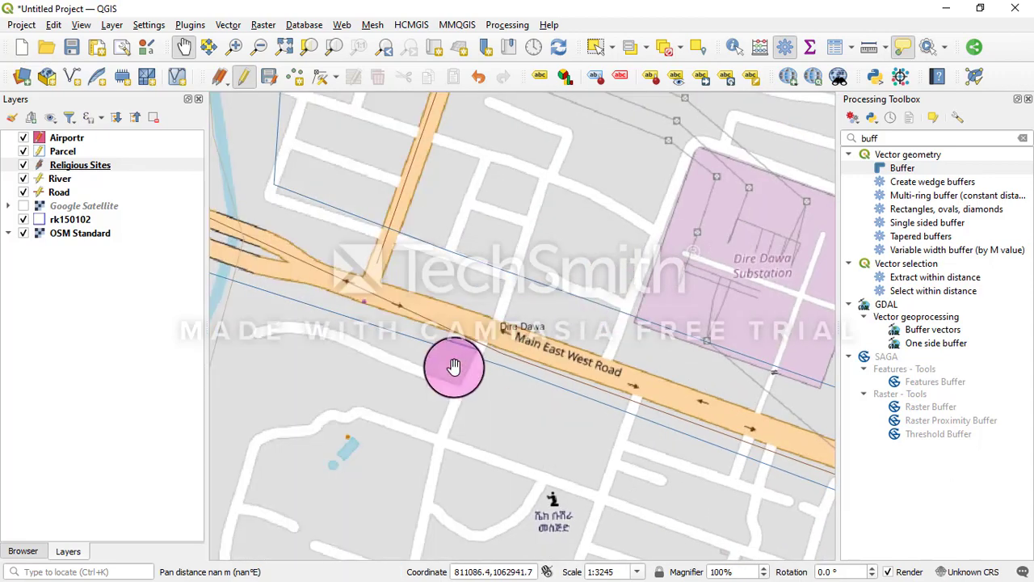
{"action": "left_click_drag", "start_coordinate": [454, 367], "coordinate": [501, 286]}
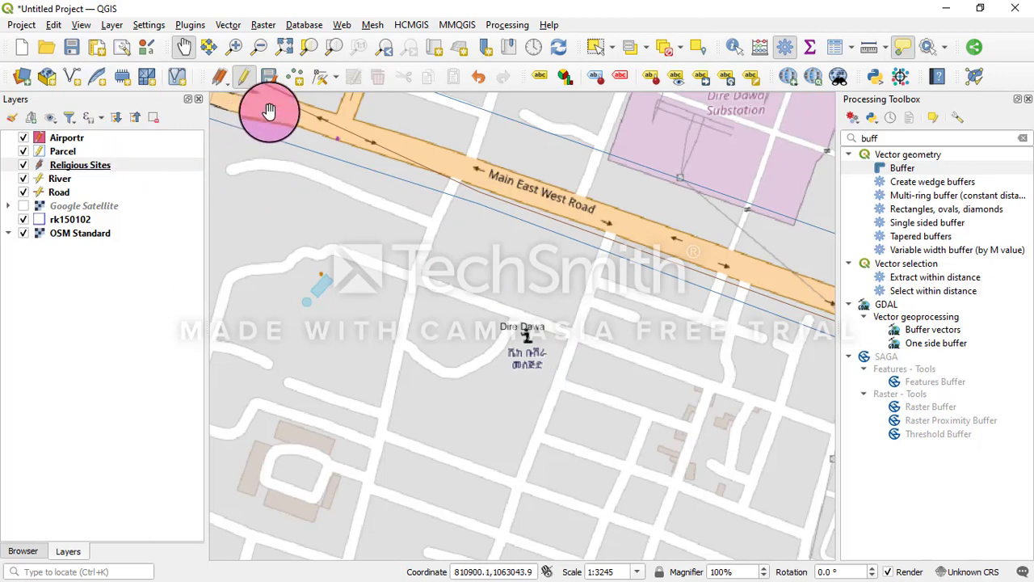
{"action": "left_click", "coordinate": [294, 77]}
{"action": "left_click", "coordinate": [518, 352]}
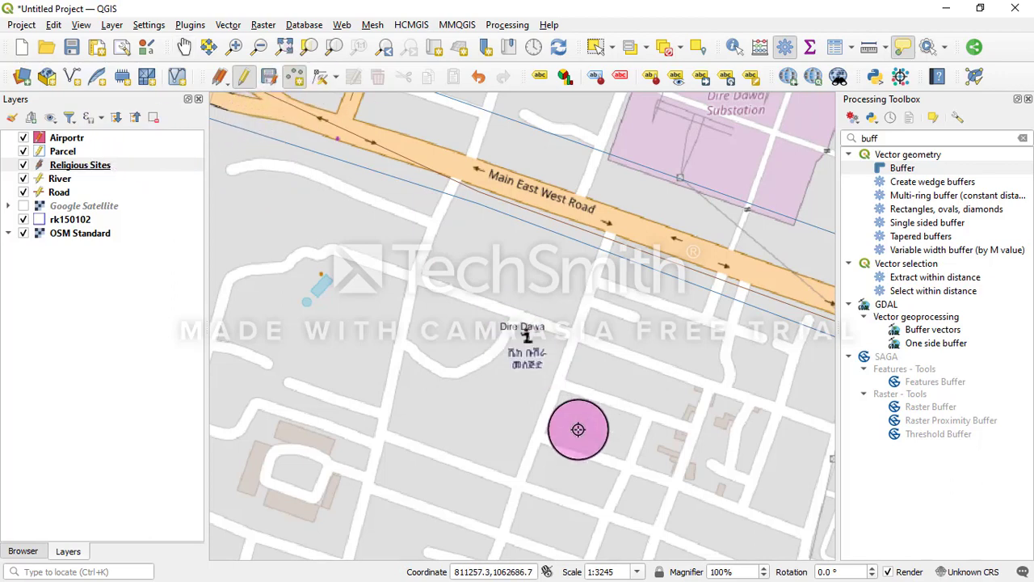
{"action": "left_click", "coordinate": [527, 338]}
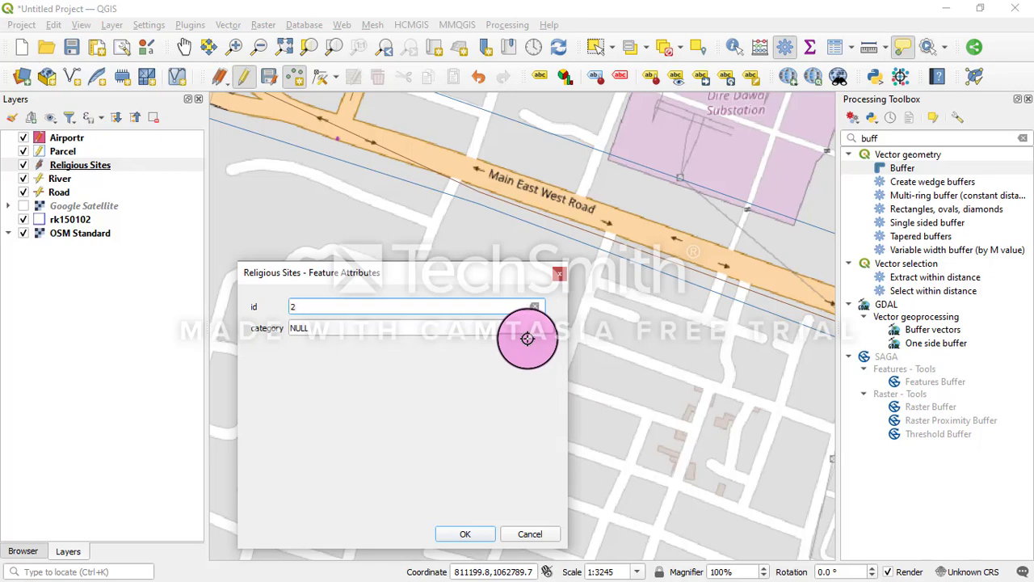
{"action": "left_click", "coordinate": [465, 533]}
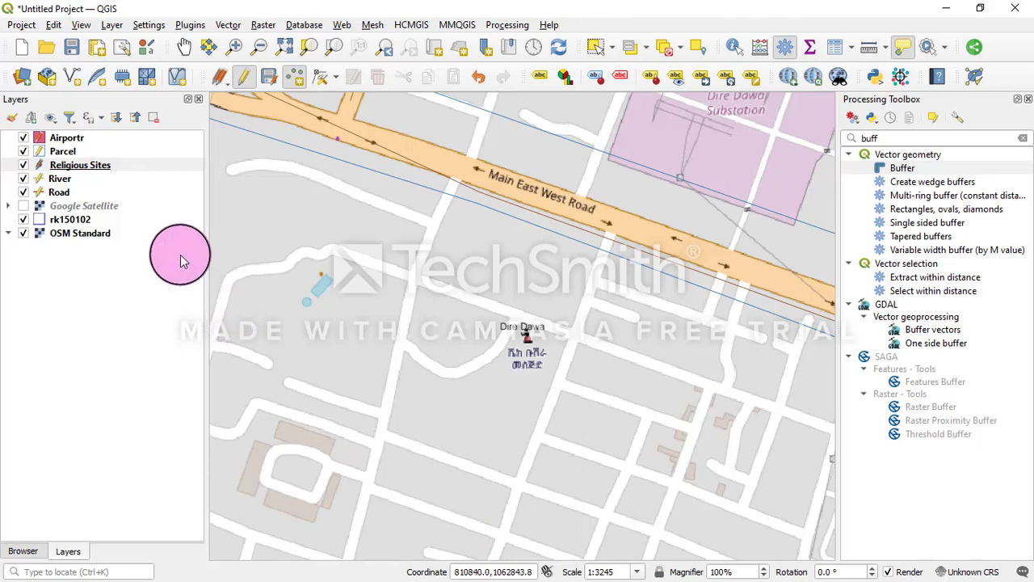
- Hide the OSM Standard basemap and review the digitized layers against the surrounding rk150102 boundaries
{"action": "left_click", "coordinate": [259, 46]}
{"action": "left_click", "coordinate": [457, 252]}
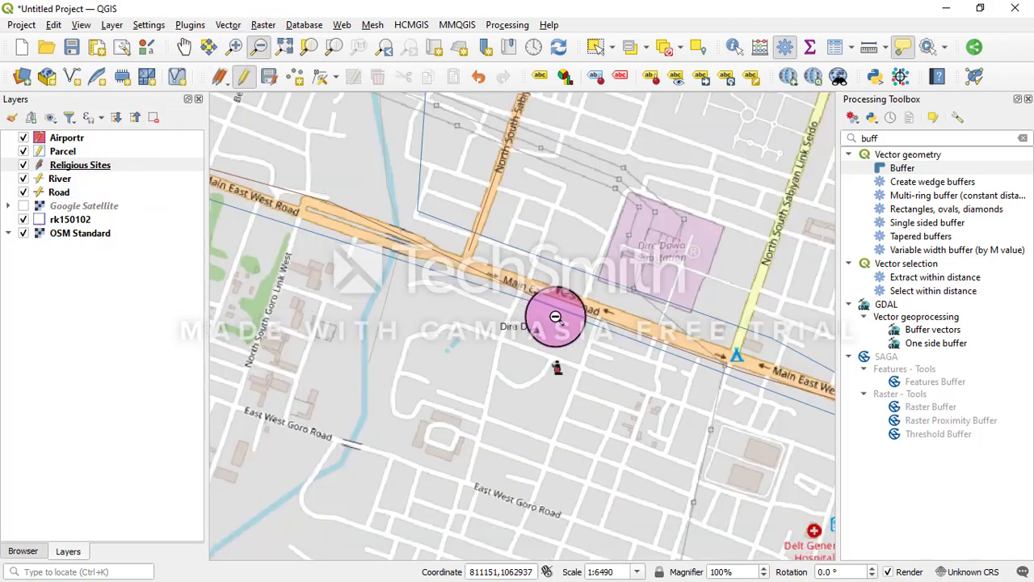
{"action": "left_click", "coordinate": [553, 315]}
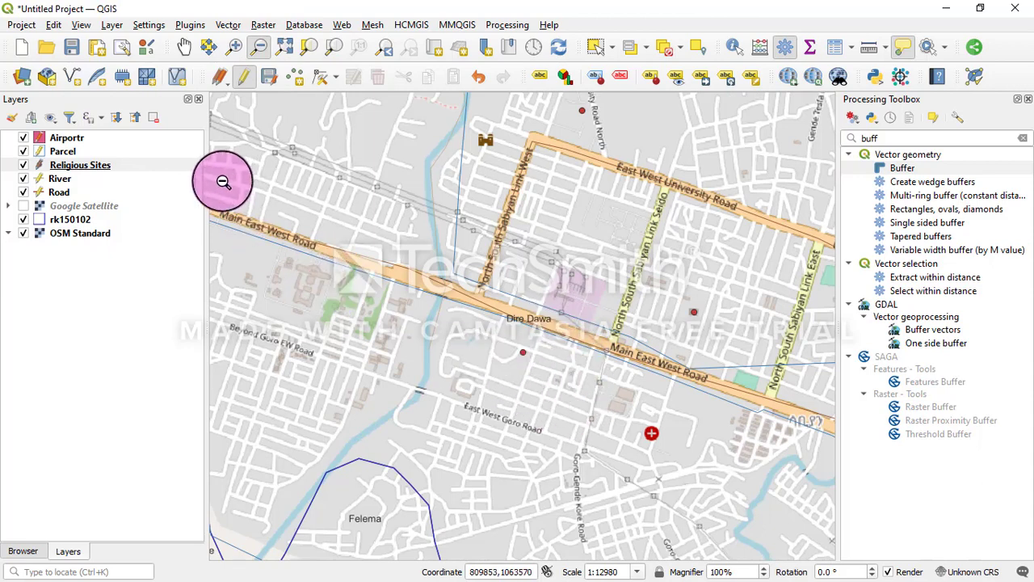
{"action": "left_click", "coordinate": [23, 233]}
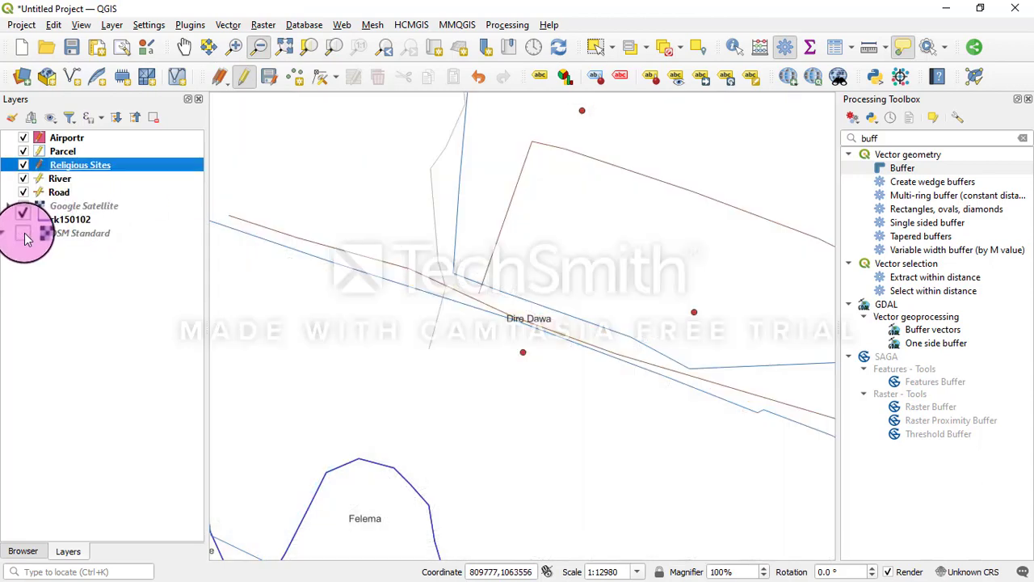
{"action": "left_click", "coordinate": [309, 189]}
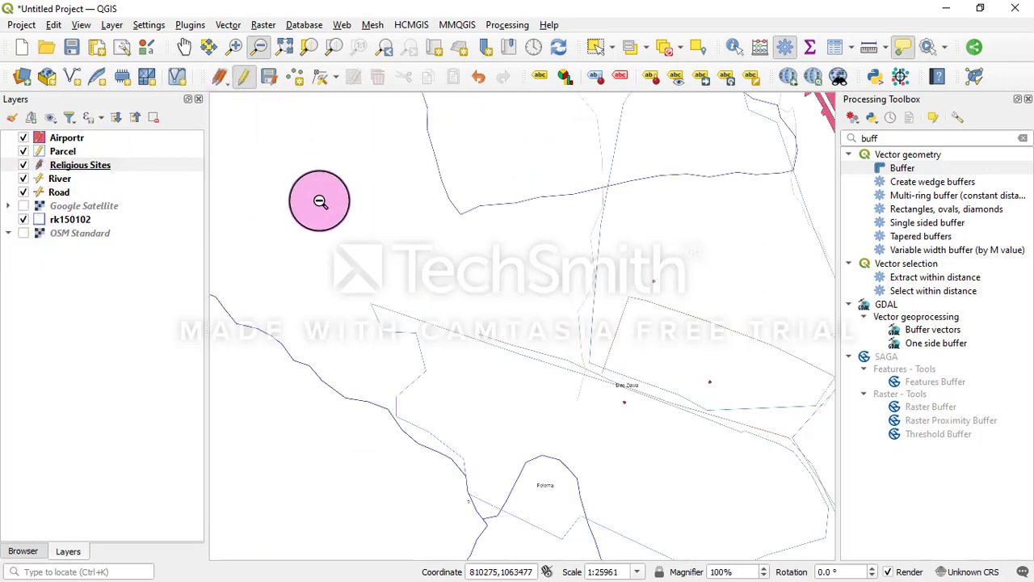
{"action": "left_click", "coordinate": [480, 296]}
{"action": "left_click", "coordinate": [504, 335]}
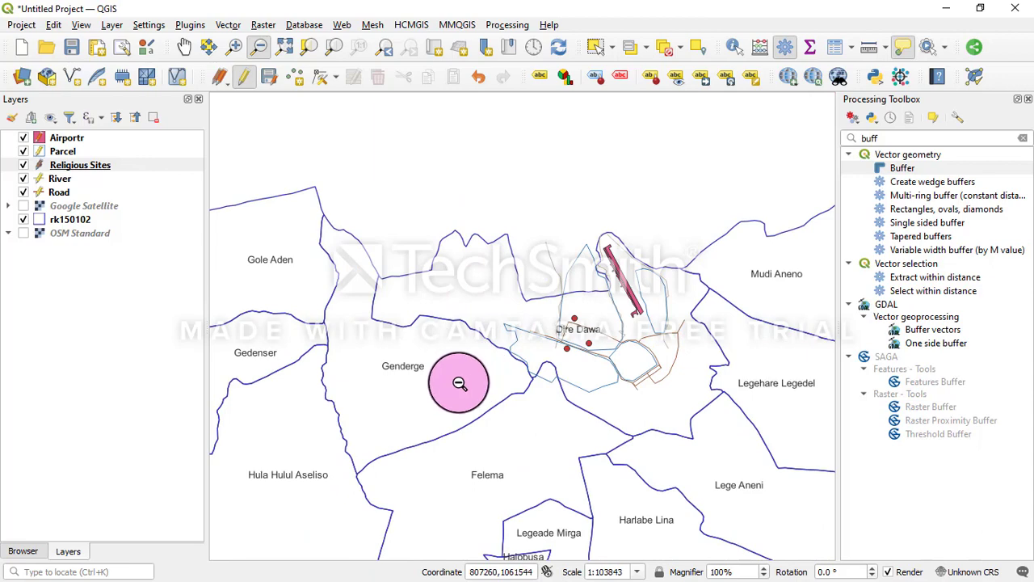
{"action": "left_click", "coordinate": [183, 46]}
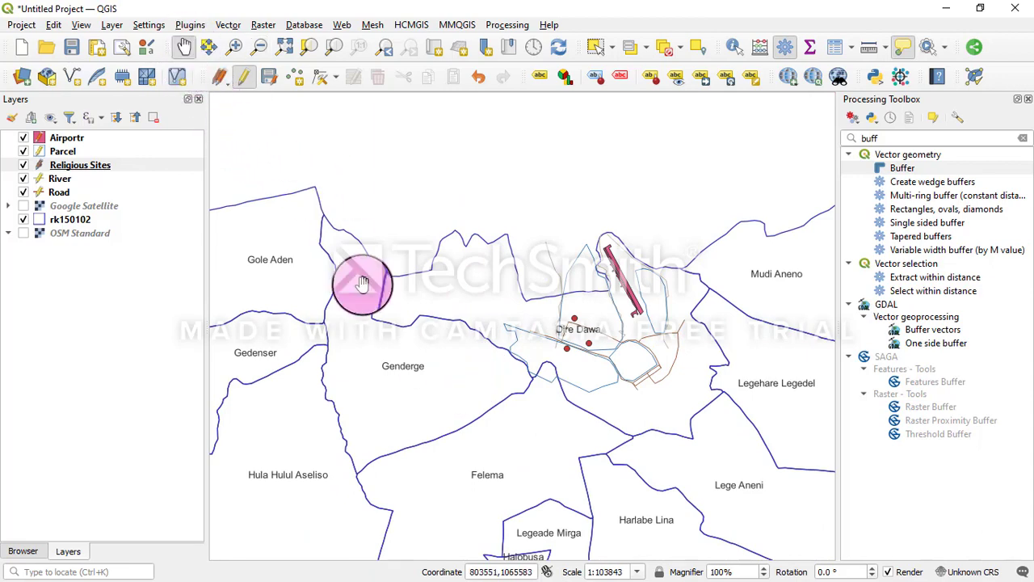
{"action": "left_click_drag", "start_coordinate": [359, 369], "coordinate": [369, 289]}
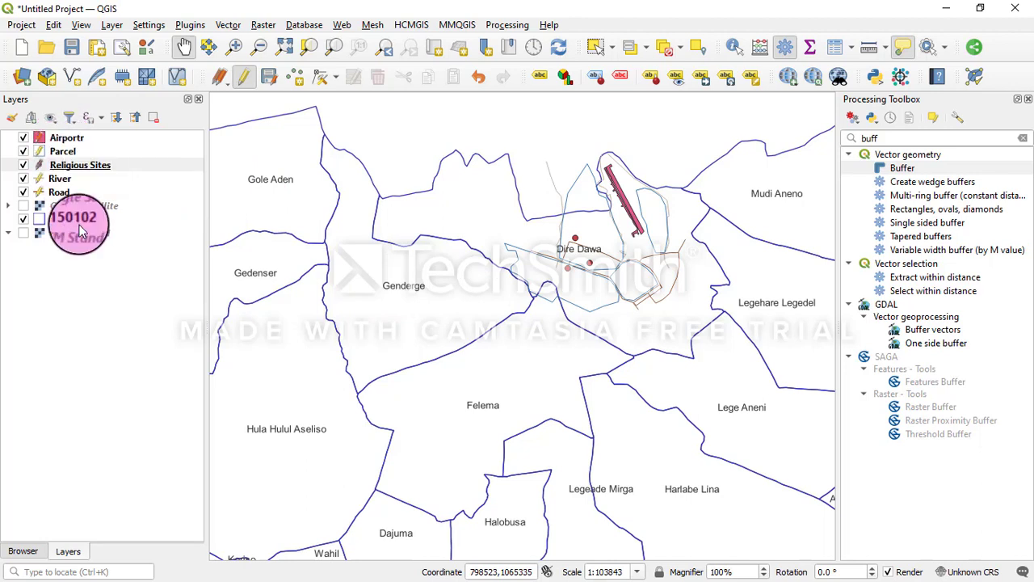
- Change the Parcel layer's fill symbol color to magenta #b13588 and apply it
{"action": "left_click", "coordinate": [63, 151]}
{"action": "right_click", "coordinate": [64, 151]}
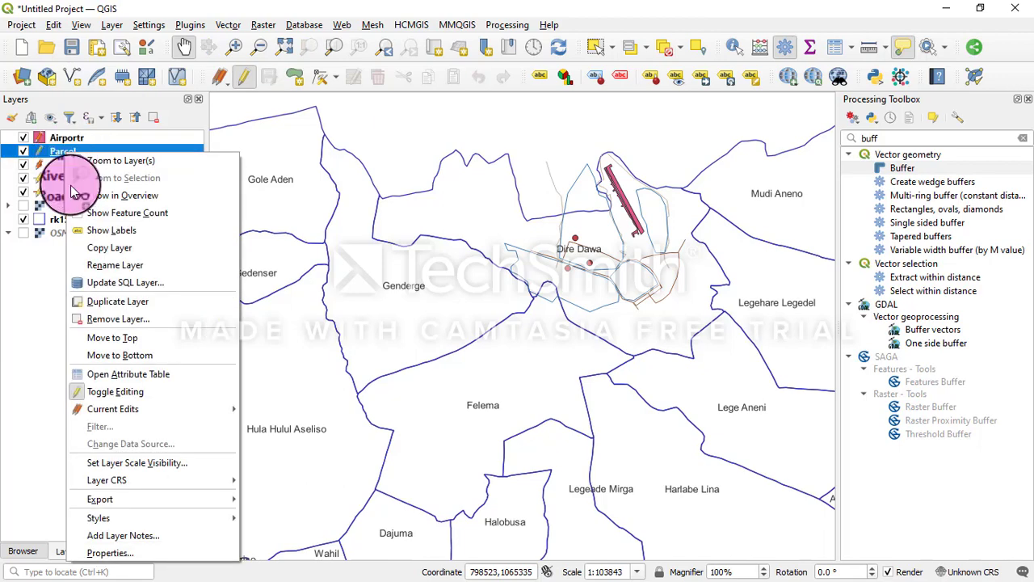
{"action": "left_click", "coordinate": [144, 553]}
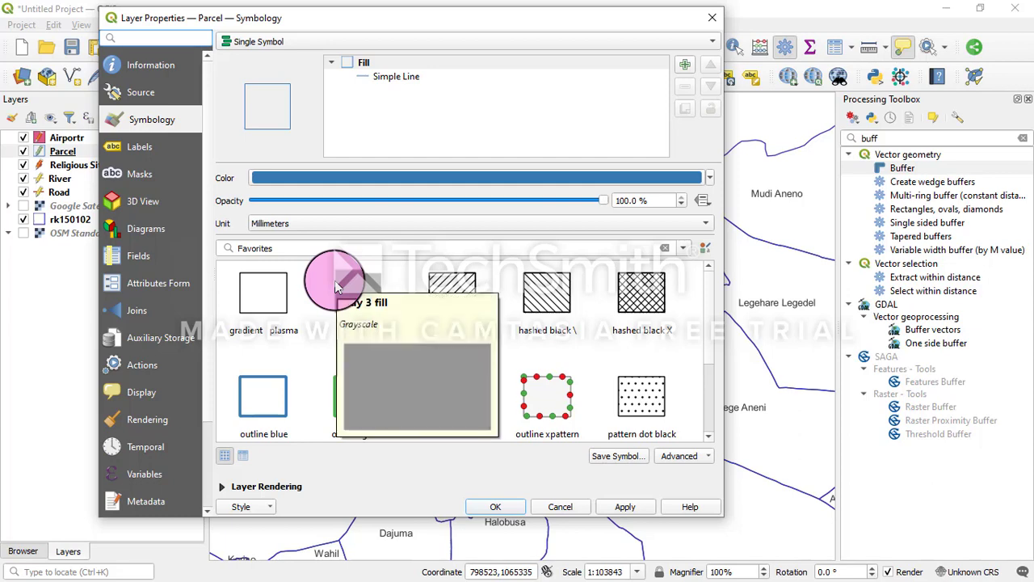
{"action": "left_click", "coordinate": [336, 62]}
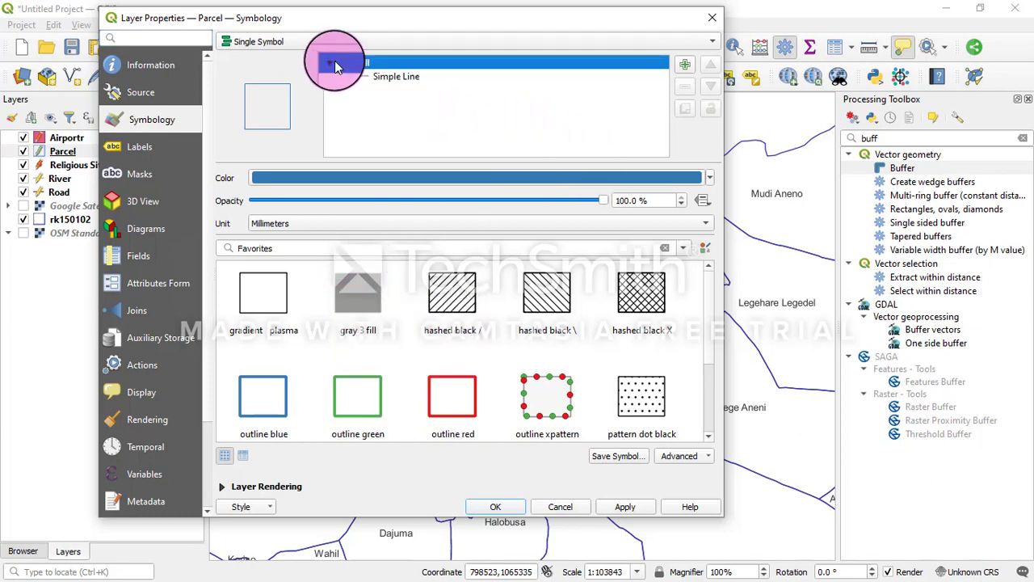
{"action": "left_click", "coordinate": [505, 176]}
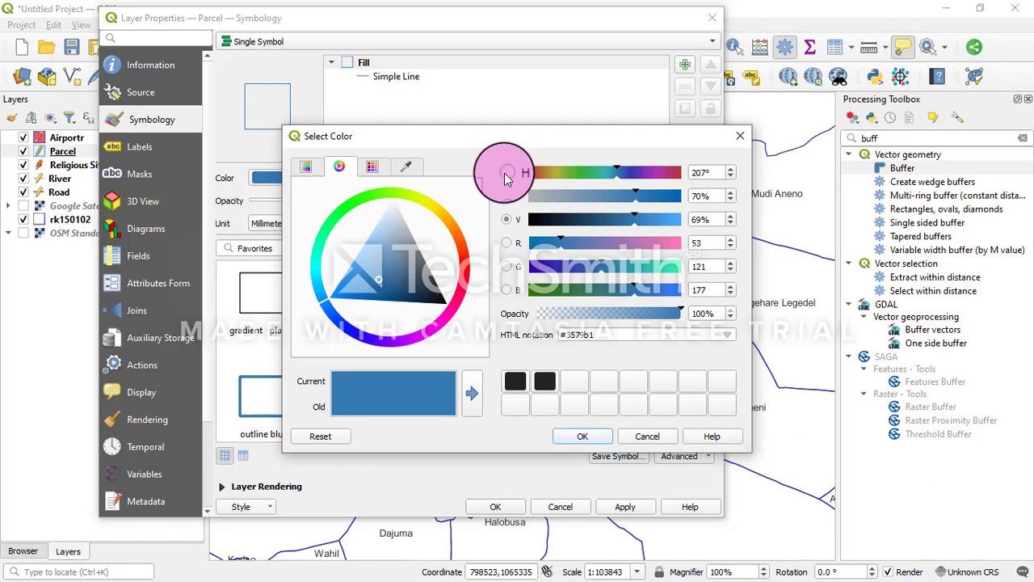
{"action": "left_click", "coordinate": [452, 300]}
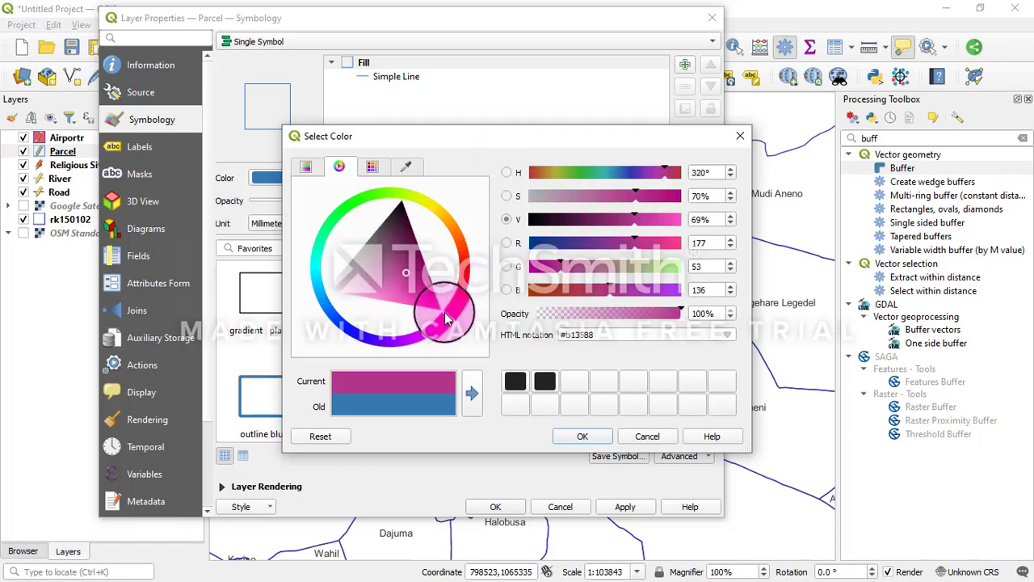
{"action": "left_click", "coordinate": [497, 505]}
{"action": "left_click", "coordinate": [594, 436]}
{"action": "left_click", "coordinate": [626, 506]}
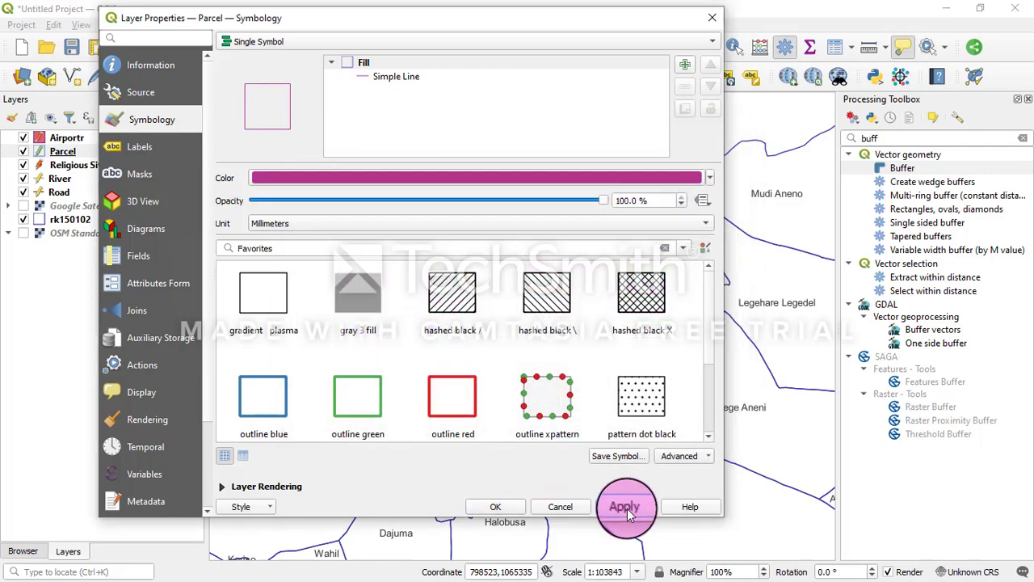
- Style the Parcel layer with the outline red preset symbol
{"action": "left_click_drag", "start_coordinate": [588, 30], "coordinate": [607, 73]}
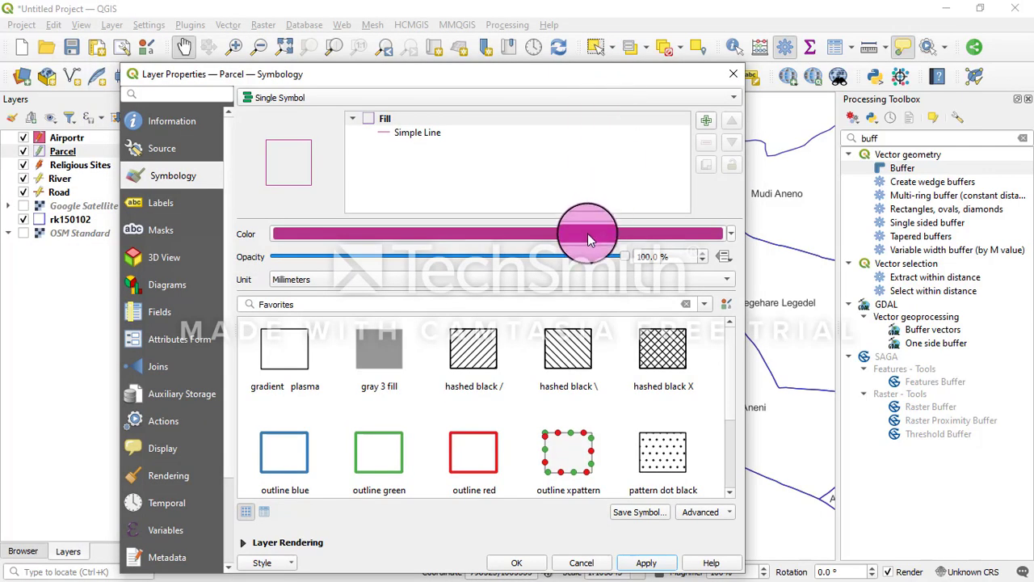
{"action": "left_click", "coordinate": [474, 453]}
{"action": "left_click_drag", "start_coordinate": [511, 91], "coordinate": [488, 47]}
{"action": "left_click", "coordinate": [504, 524]}
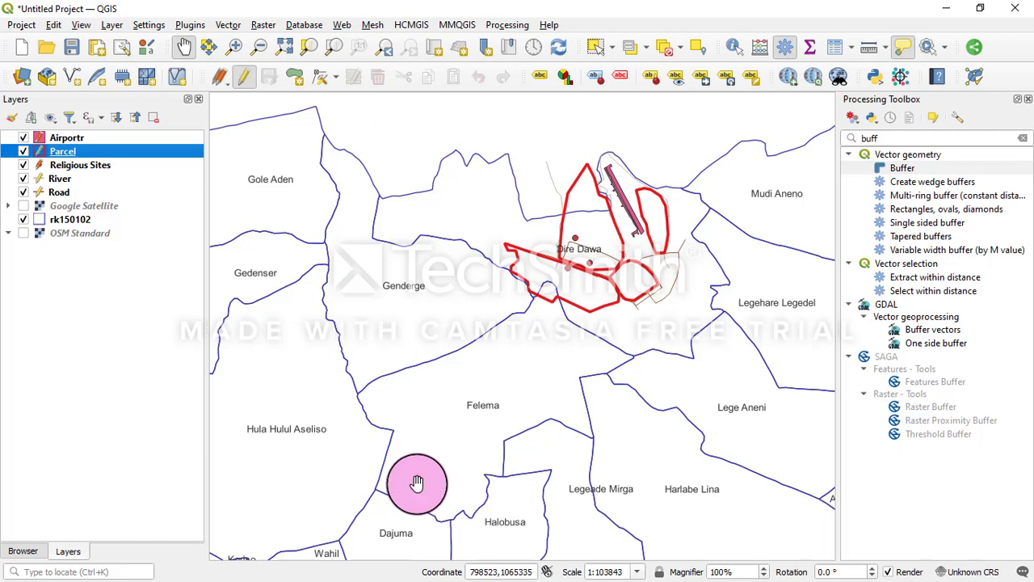
- Switch the Parcel layer's symbol to the outline blue preset and set its simple line stroke width to 0.16 millimeters
{"action": "right_click", "coordinate": [58, 156]}
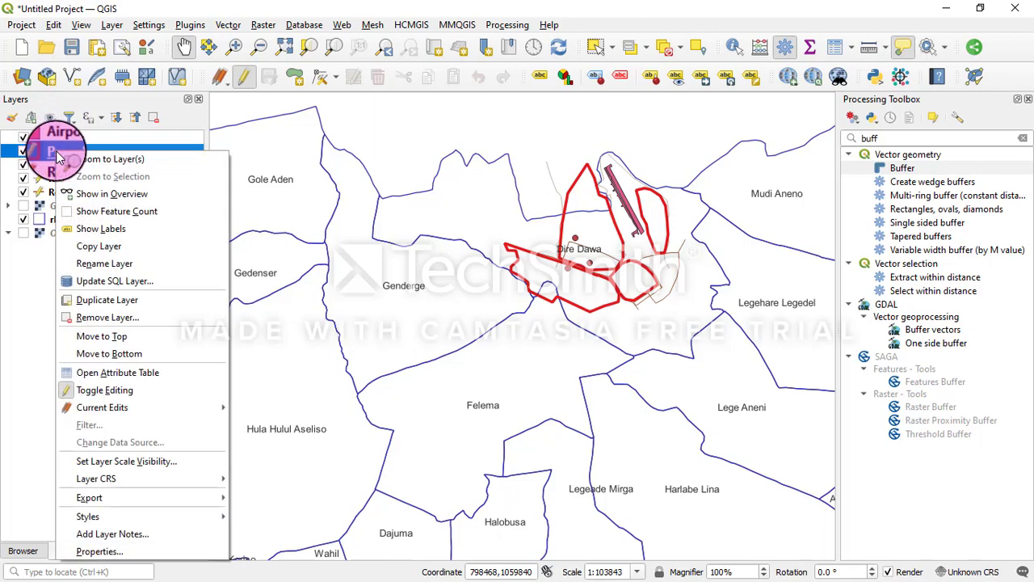
{"action": "left_click", "coordinate": [112, 556]}
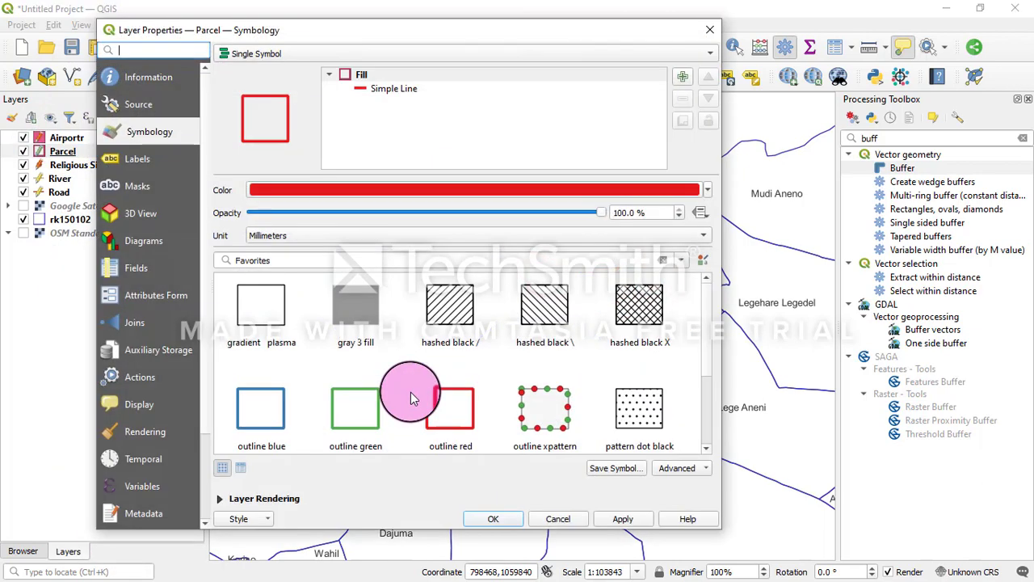
{"action": "left_click", "coordinate": [270, 403]}
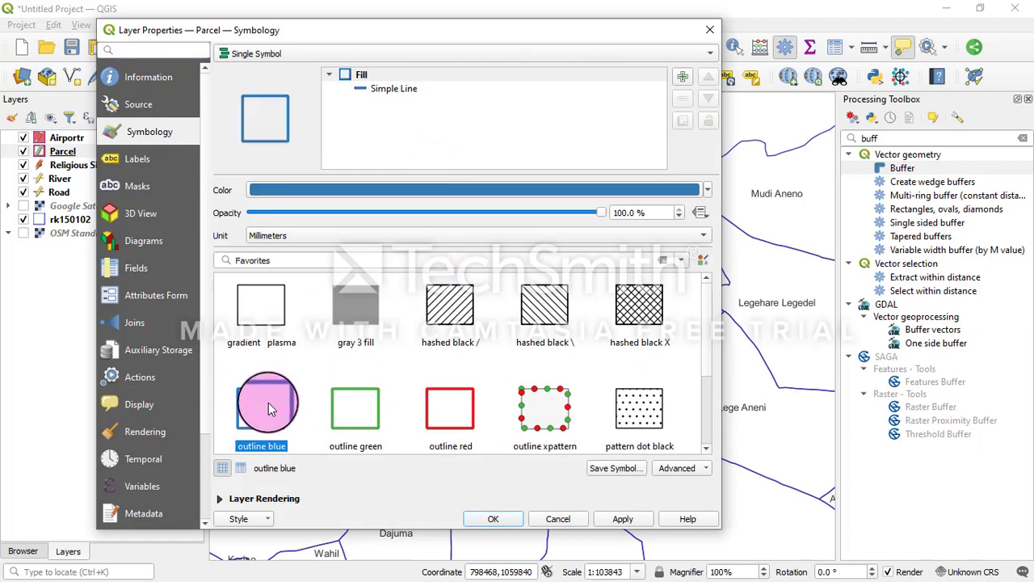
{"action": "left_click", "coordinate": [358, 85]}
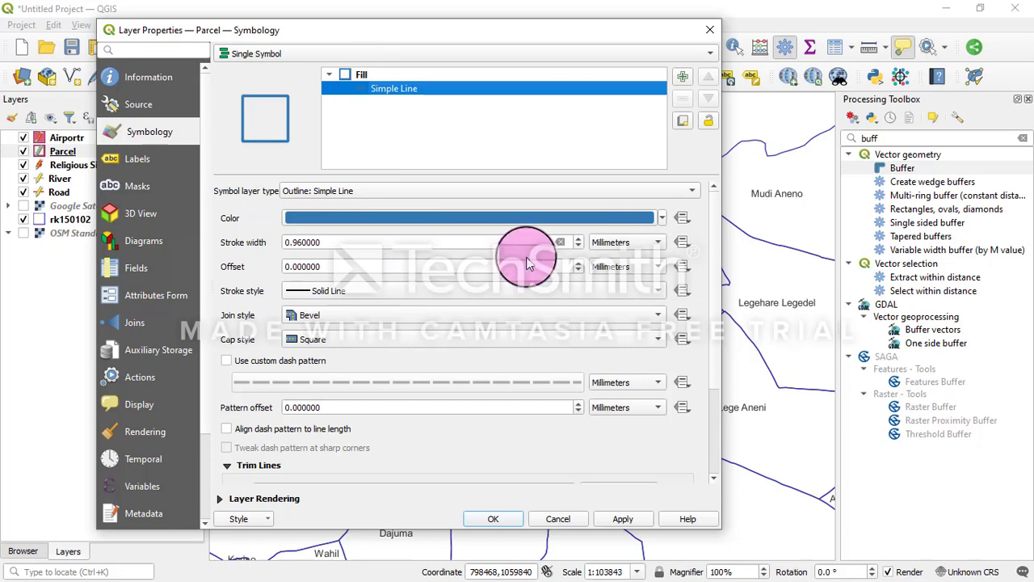
{"action": "left_click", "coordinate": [578, 247]}
{"action": "left_click", "coordinate": [578, 247]}
{"action": "left_click", "coordinate": [579, 247]}
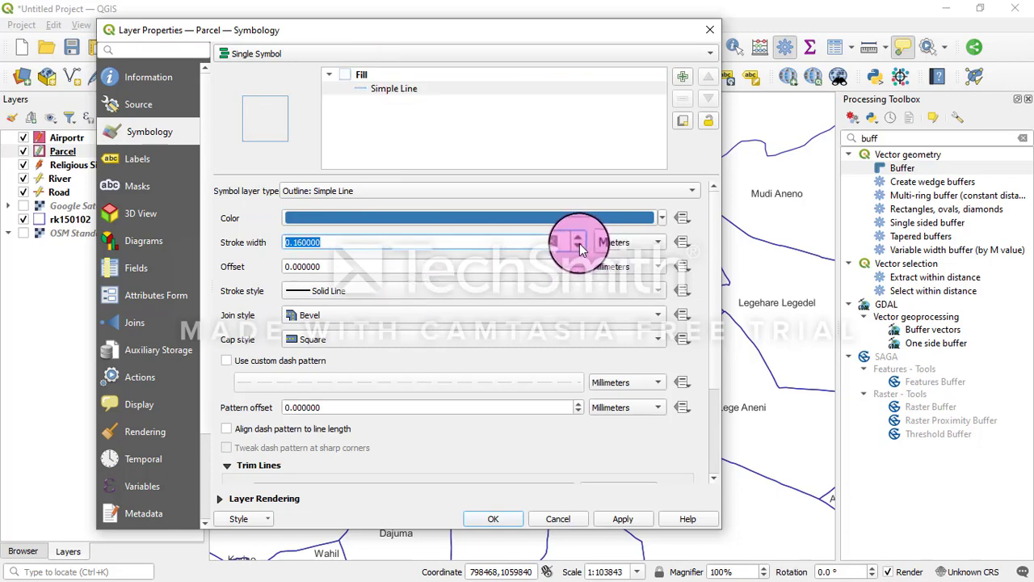
{"action": "left_click", "coordinate": [402, 134]}
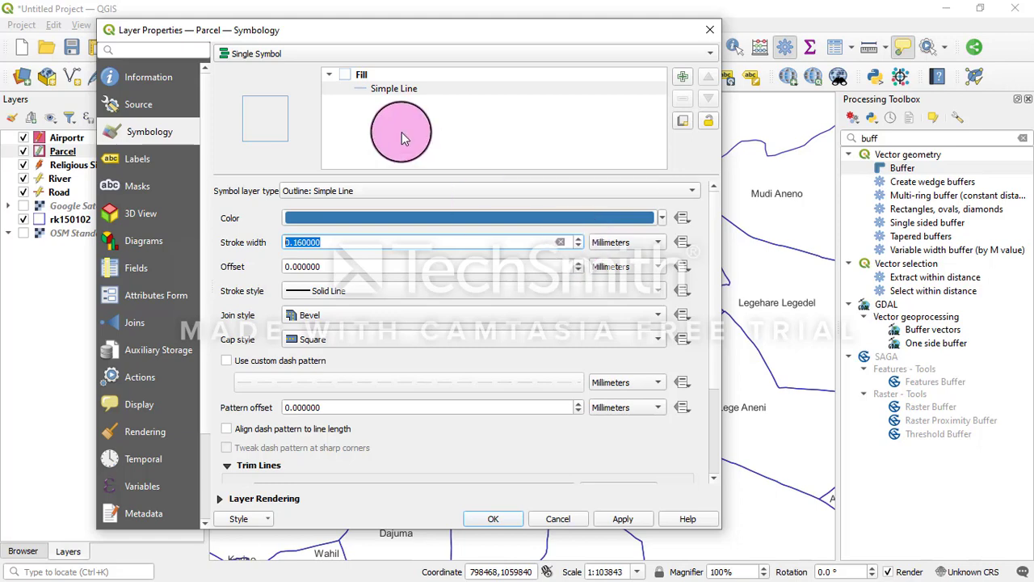
- Style the Parcel layer with the simple blue fill preset symbol
{"action": "left_click", "coordinate": [345, 75]}
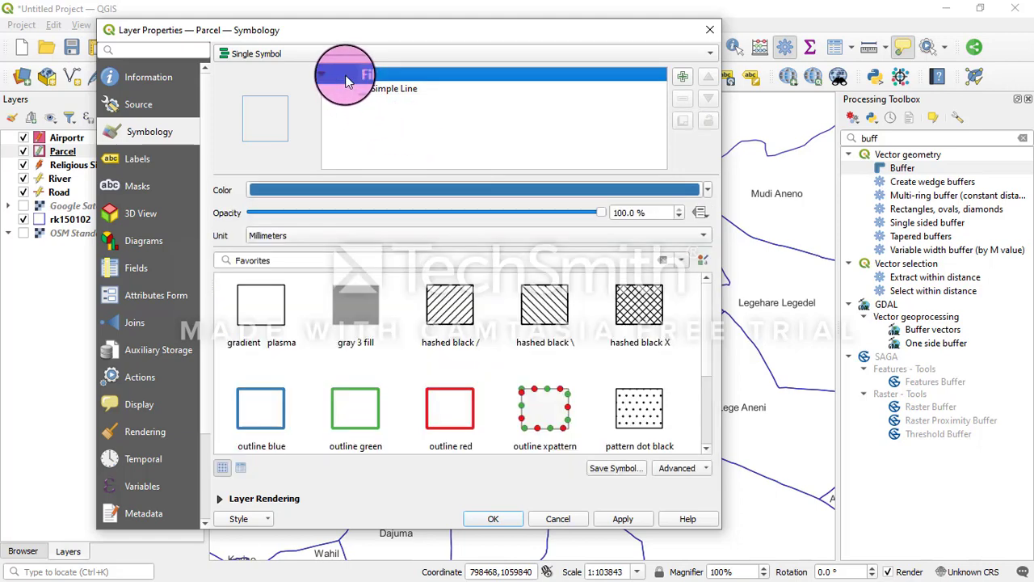
{"action": "left_click_drag", "start_coordinate": [710, 298], "coordinate": [703, 361]}
{"action": "left_click", "coordinate": [356, 414]}
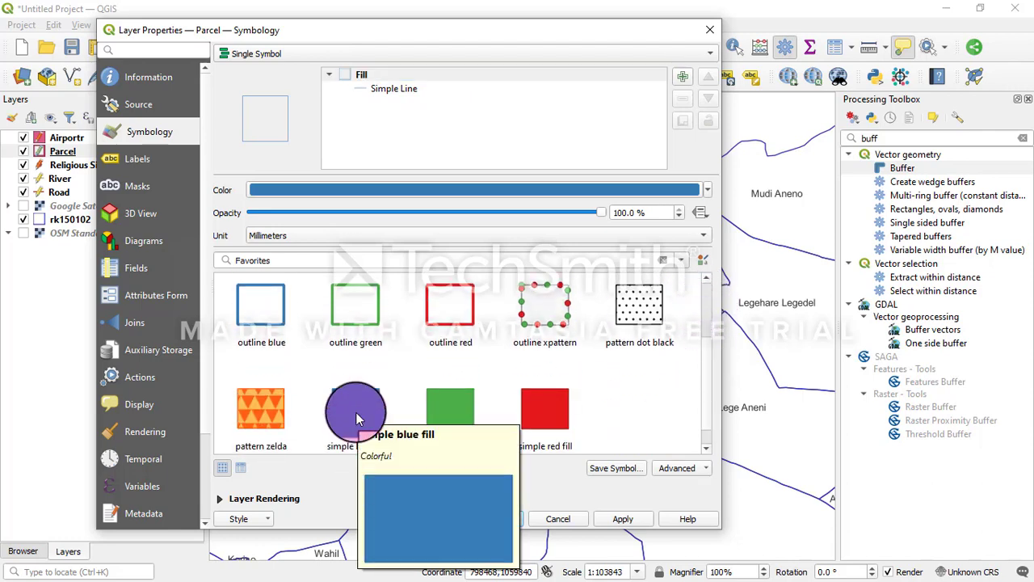
{"action": "left_click", "coordinate": [357, 414]}
{"action": "left_click", "coordinate": [492, 521]}
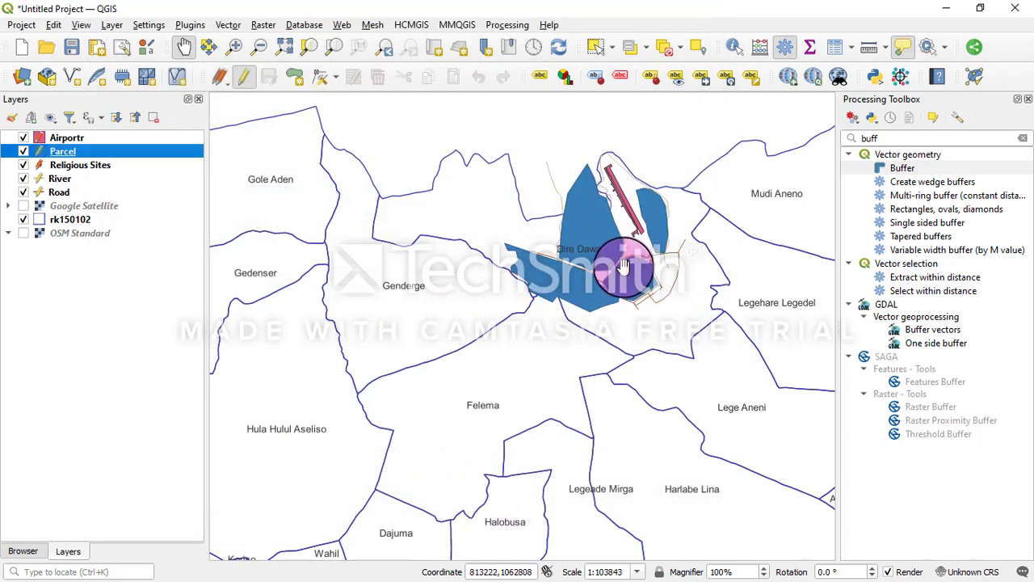
- Reorder the layers so River sits directly below Airportr, followed by Road, both above Parcel
{"action": "left_click", "coordinate": [66, 181]}
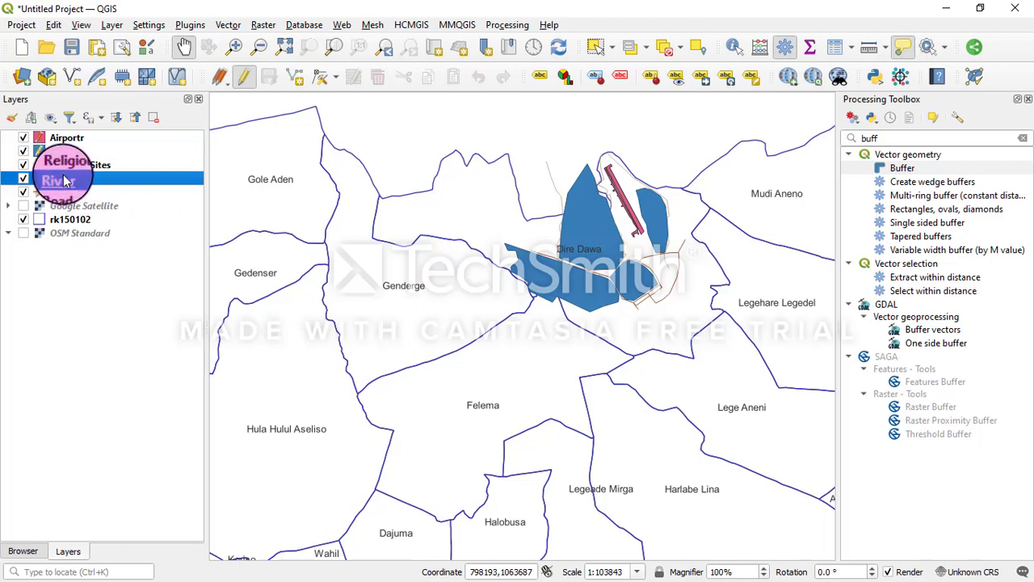
{"action": "left_click_drag", "start_coordinate": [66, 181], "coordinate": [69, 153]}
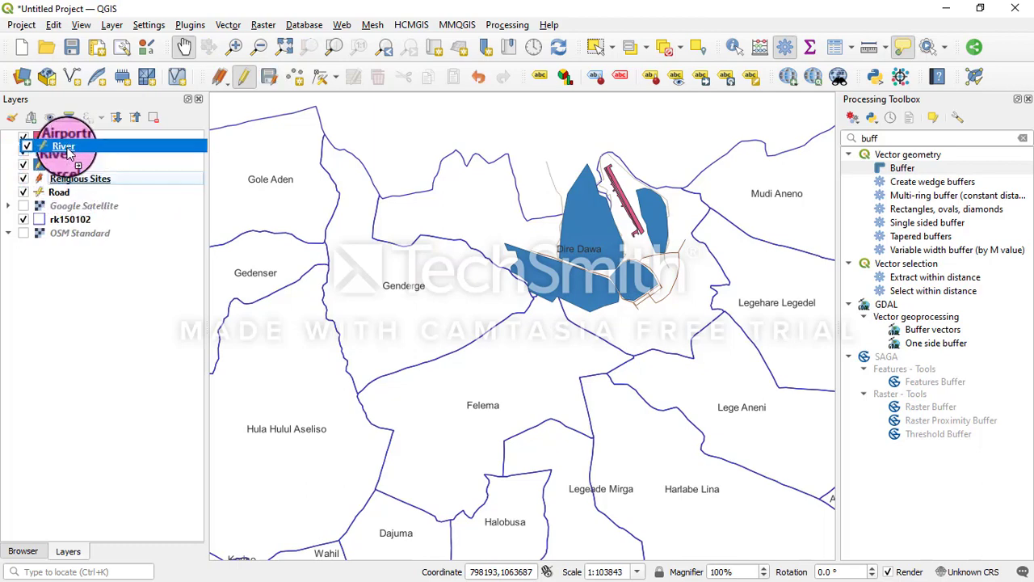
{"action": "left_click_drag", "start_coordinate": [65, 191], "coordinate": [71, 168]}
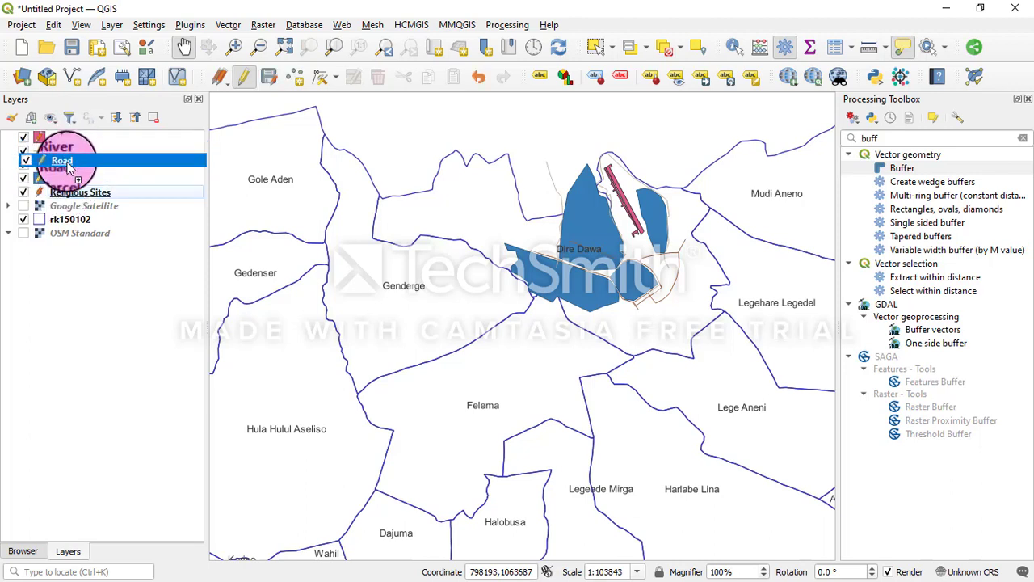
- Style the Road layer with the simple red line preset symbol
{"action": "right_click", "coordinate": [67, 164]}
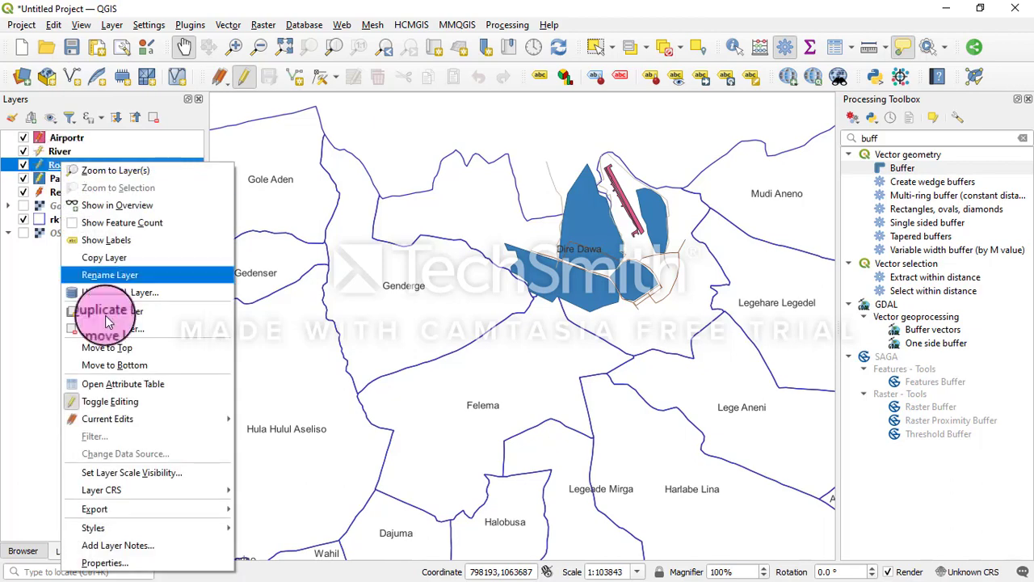
{"action": "key", "text": "Escape"}
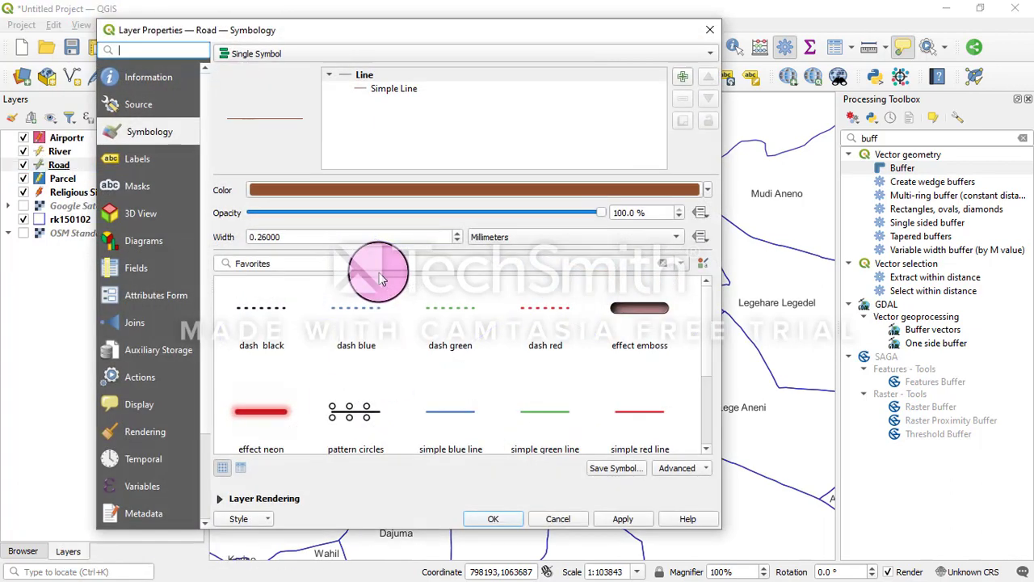
{"action": "left_click", "coordinate": [355, 105]}
{"action": "left_click", "coordinate": [340, 311]}
{"action": "mouse_move", "coordinate": [699, 285]}
{"action": "left_mouse_down"}
{"action": "mouse_move", "coordinate": [711, 387]}
{"action": "mouse_move", "coordinate": [705, 324]}
{"action": "left_mouse_up"}
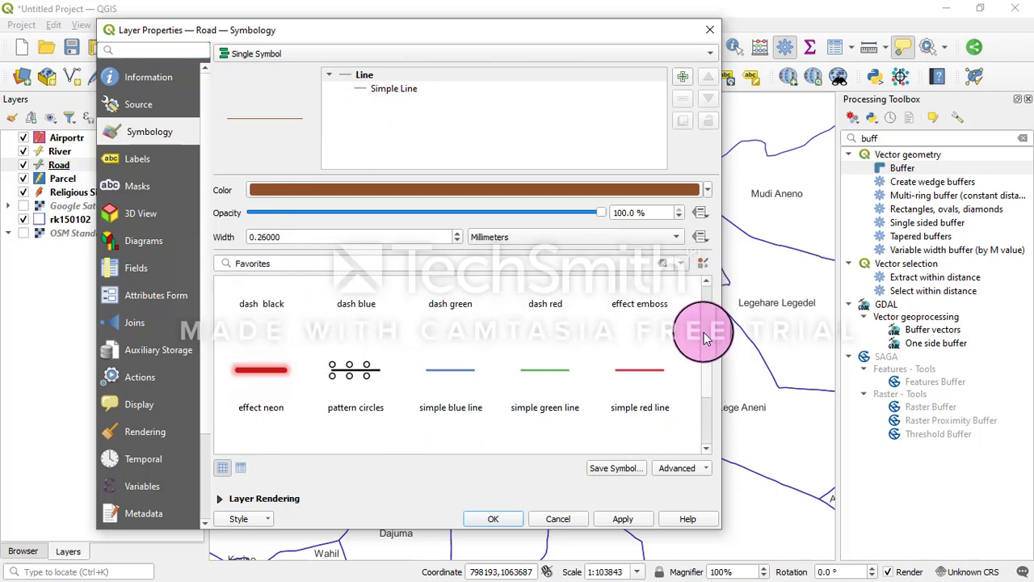
{"action": "left_click", "coordinate": [635, 373]}
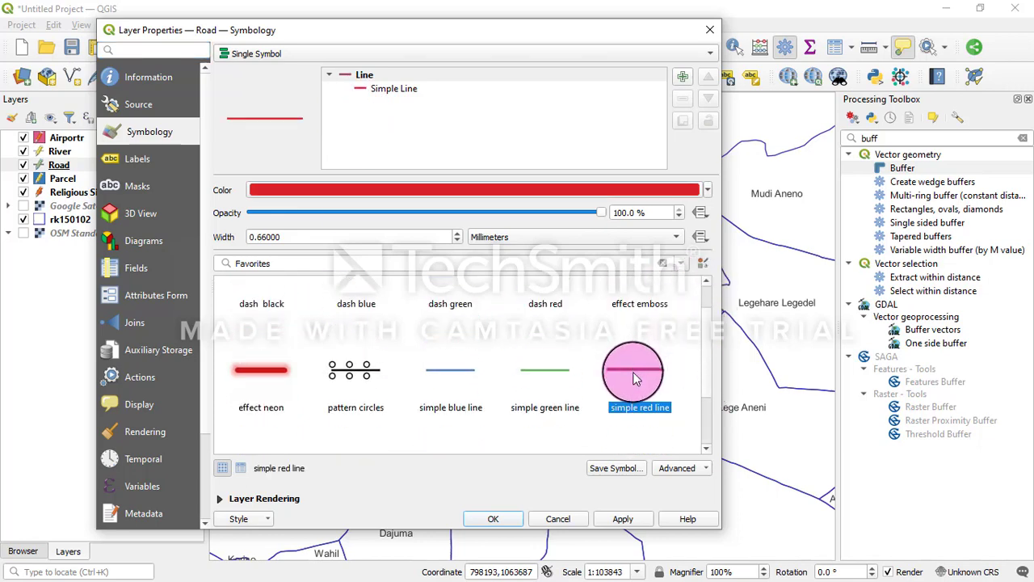
{"action": "left_click", "coordinate": [496, 517]}
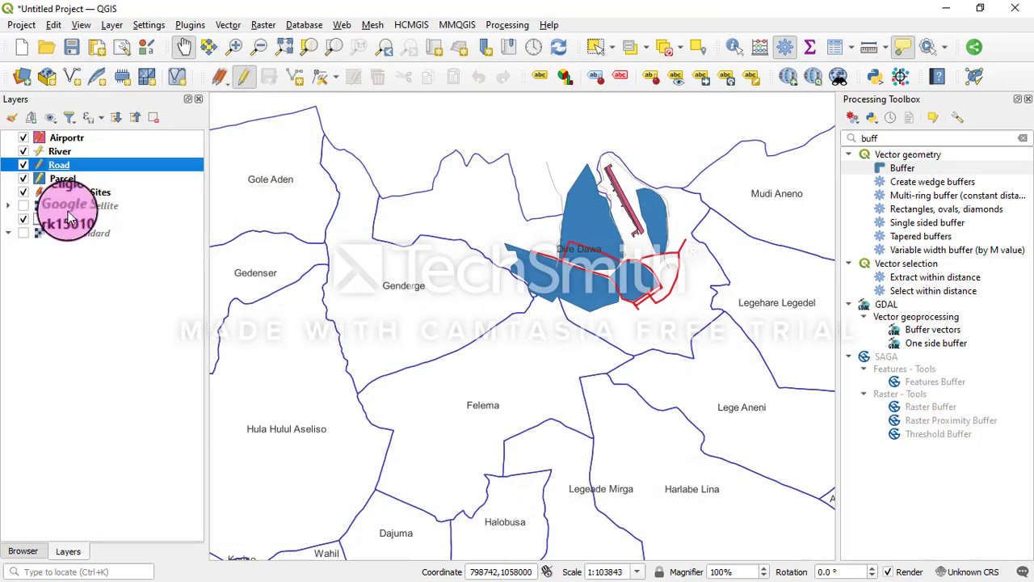
- Style the River layer with the simple blue line preset symbol
{"action": "right_click", "coordinate": [61, 154]}
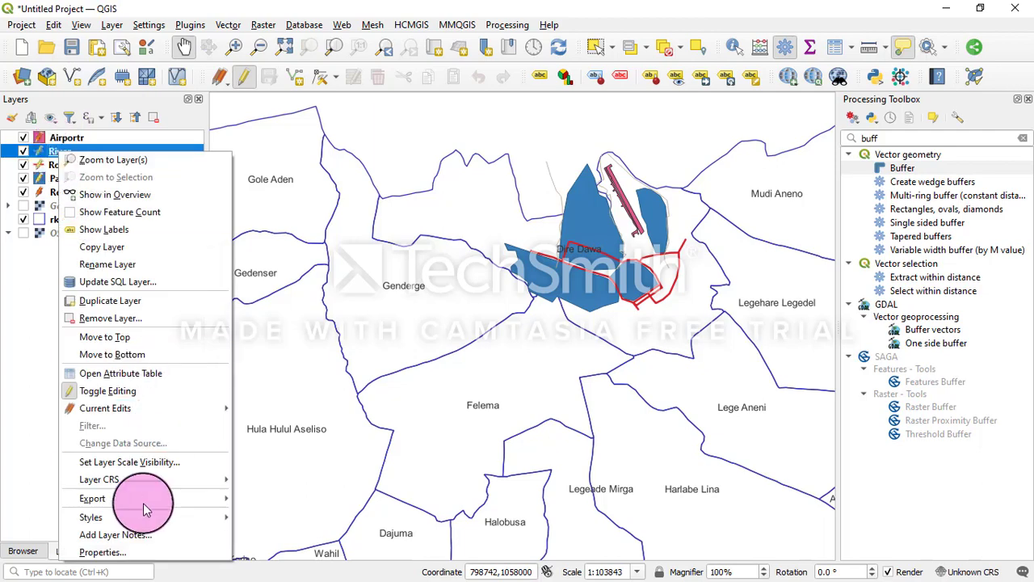
{"action": "left_click", "coordinate": [111, 555]}
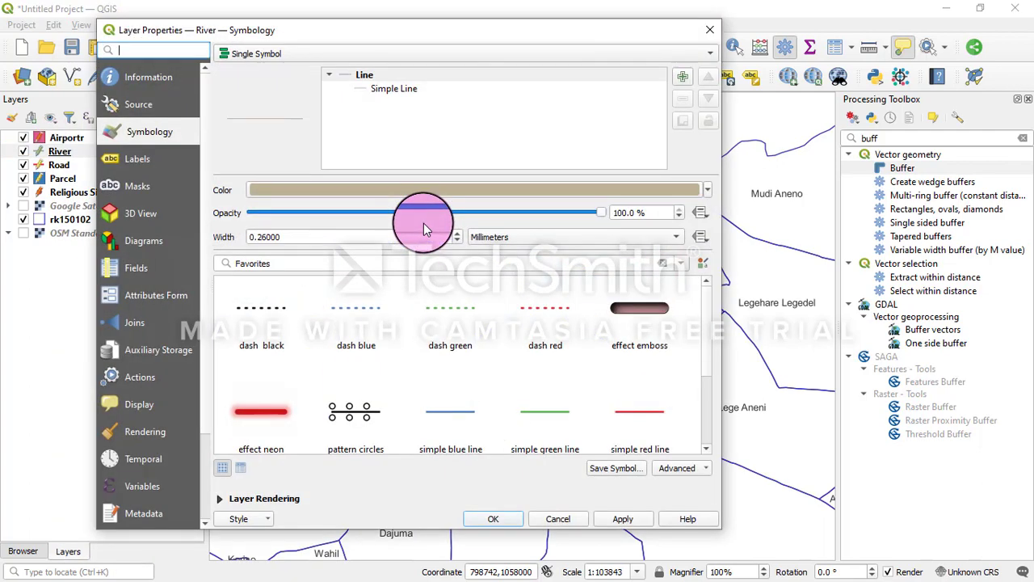
{"action": "left_click", "coordinate": [445, 410]}
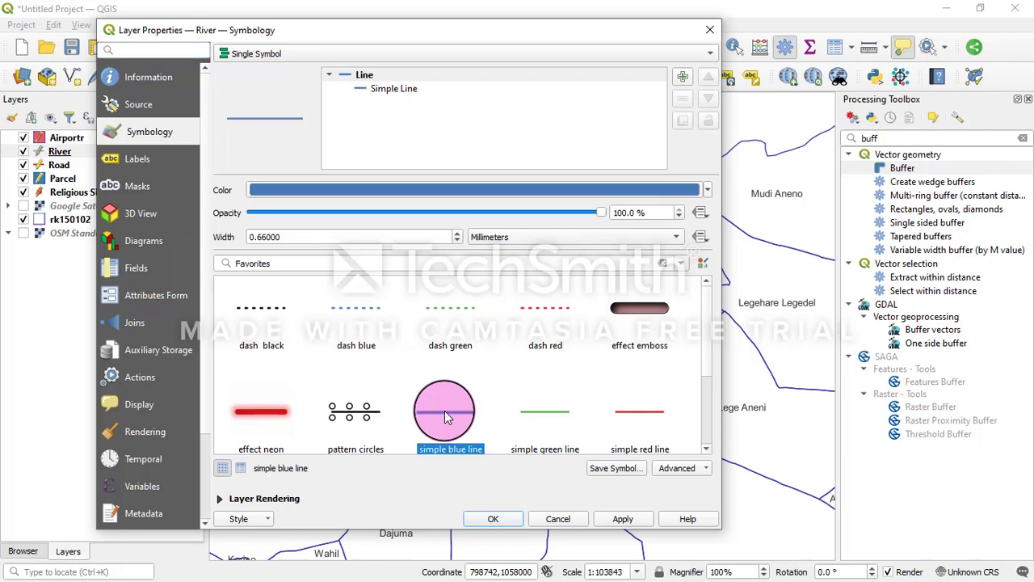
{"action": "left_click", "coordinate": [492, 517]}
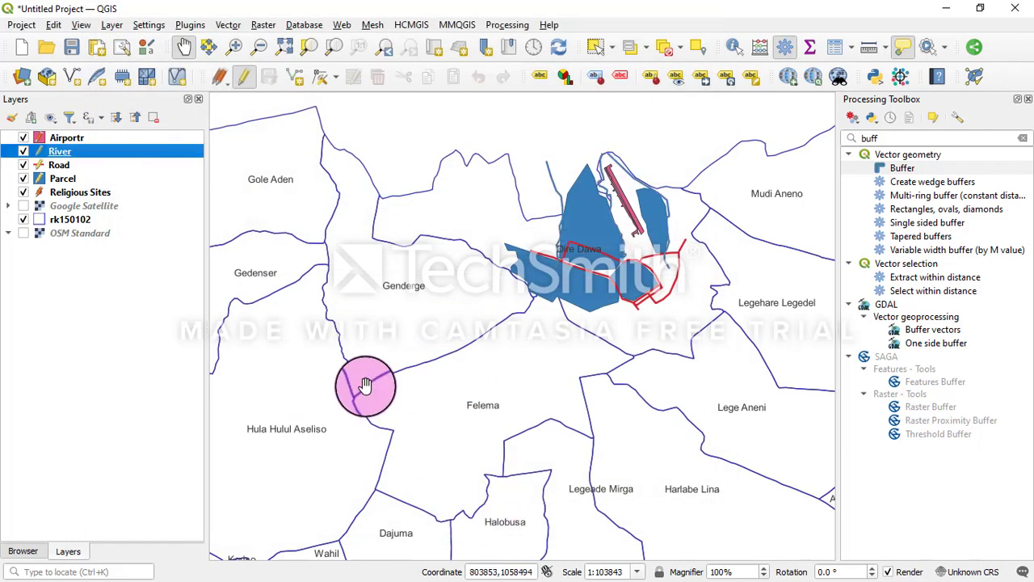
- Style the Religious Sites layer with the dot red preset marker
{"action": "right_click", "coordinate": [56, 189]}
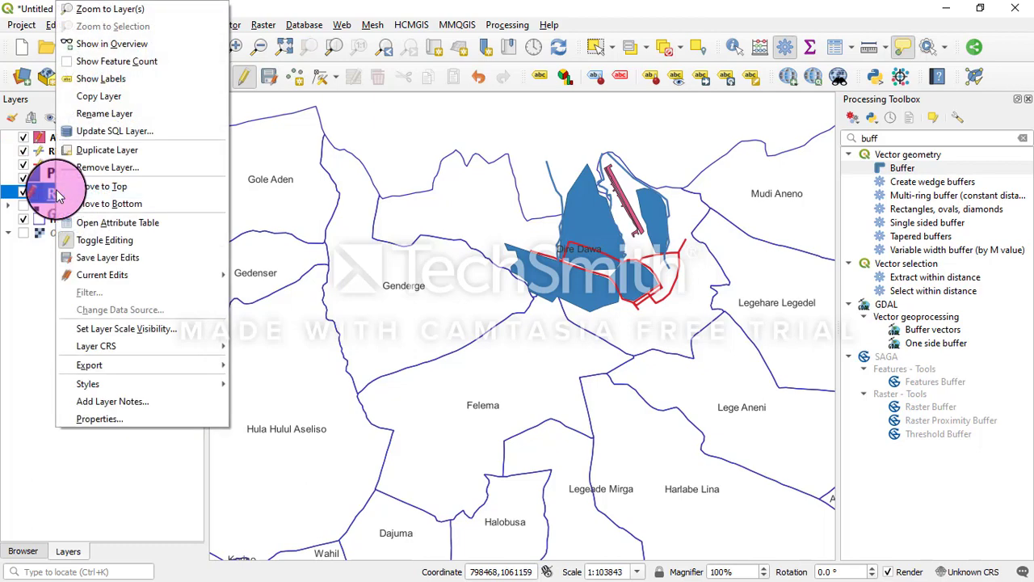
{"action": "left_click", "coordinate": [112, 421]}
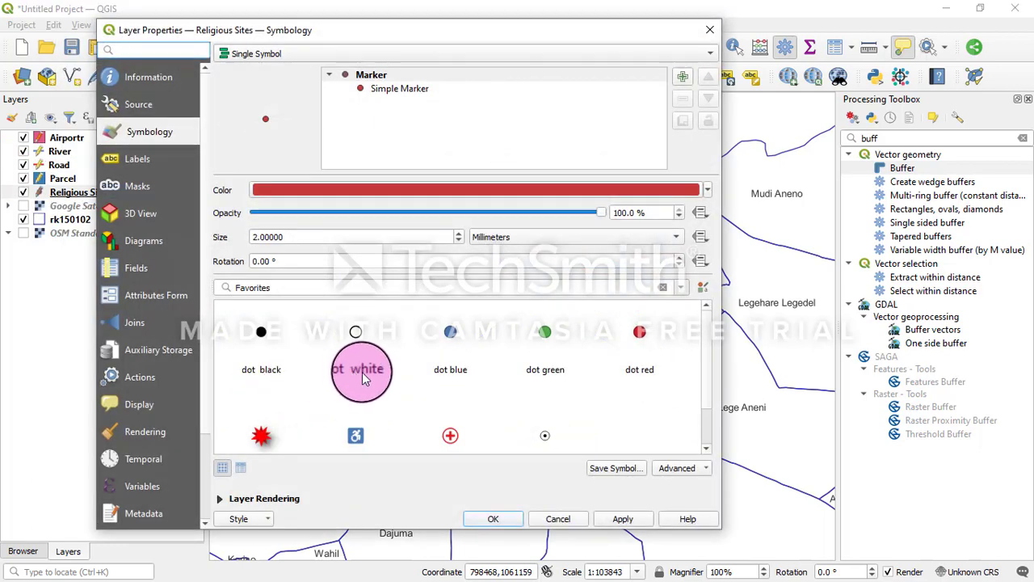
{"action": "left_click", "coordinate": [640, 338]}
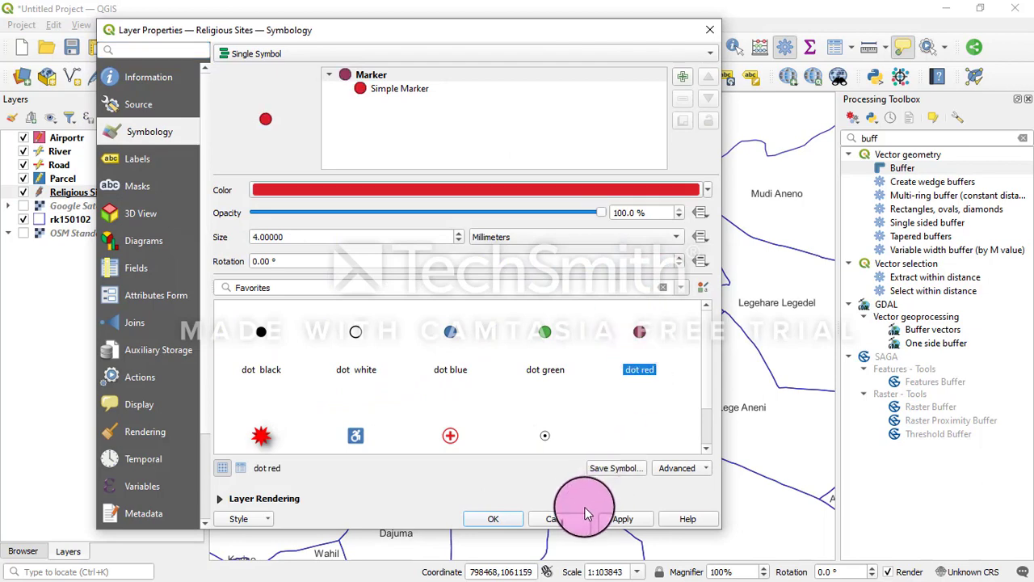
{"action": "left_click", "coordinate": [502, 525]}
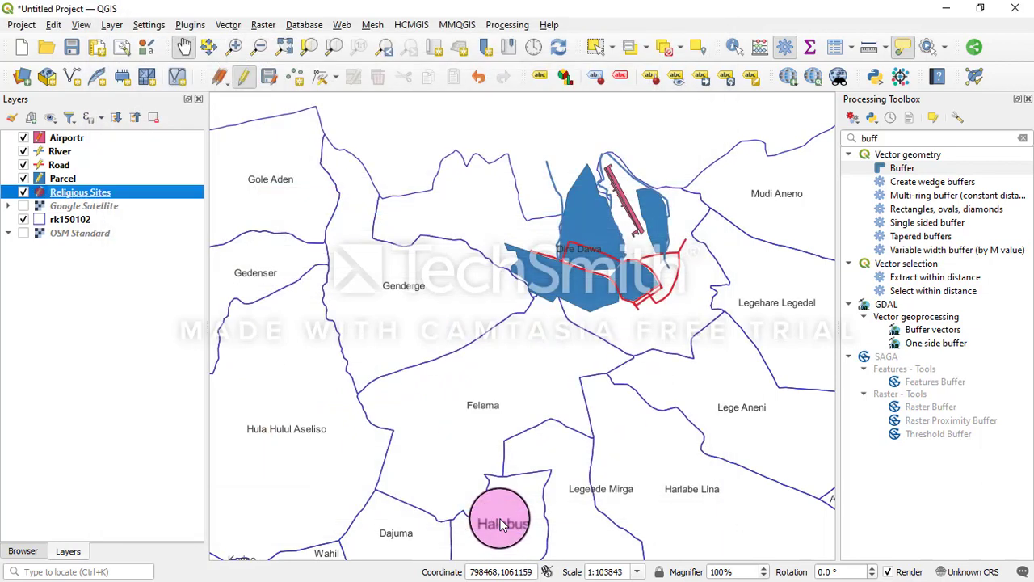